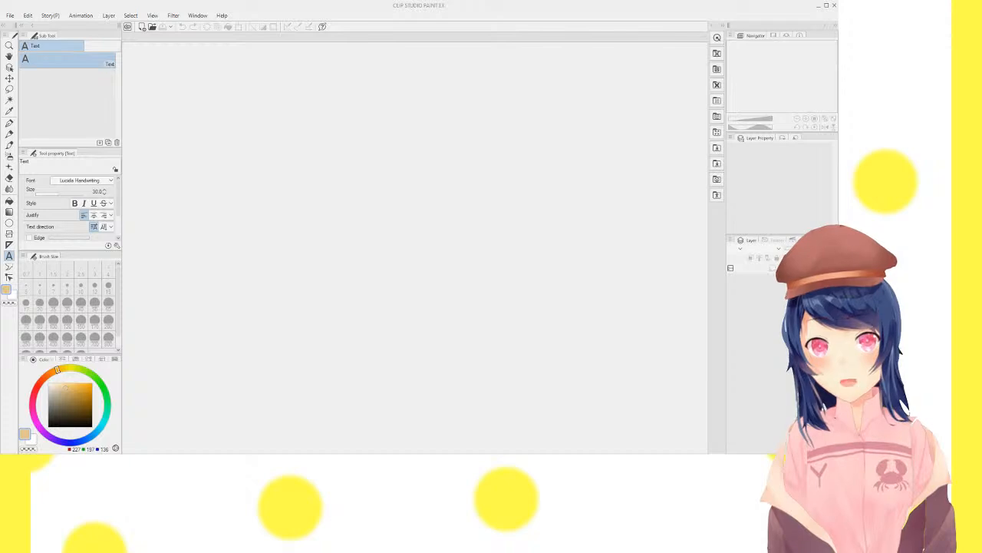
# Create a new 1280 × 720 px illustration canvas at 72 dpi
pyautogui.press('Return')
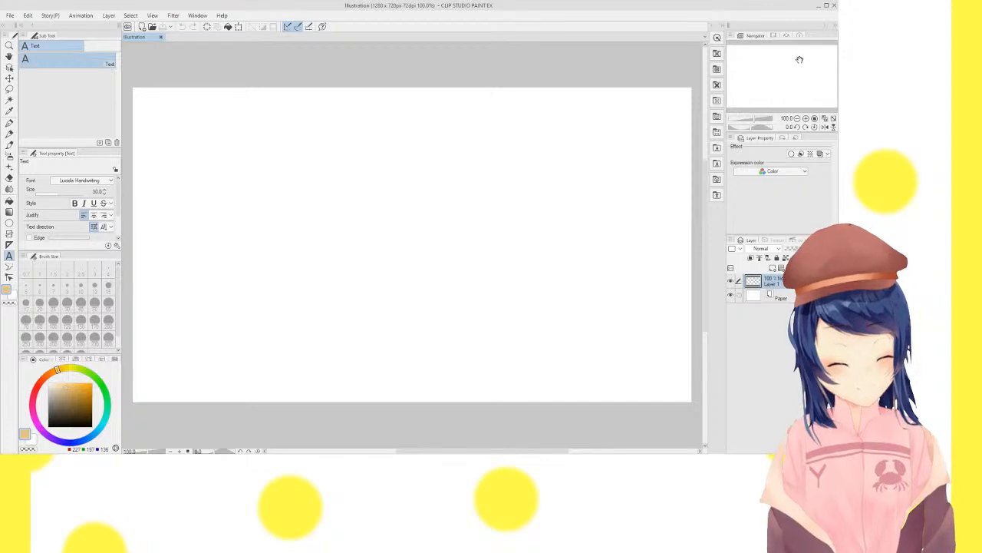
pyautogui.moveTo(800, 60); pyautogui.dragTo(798, 65)
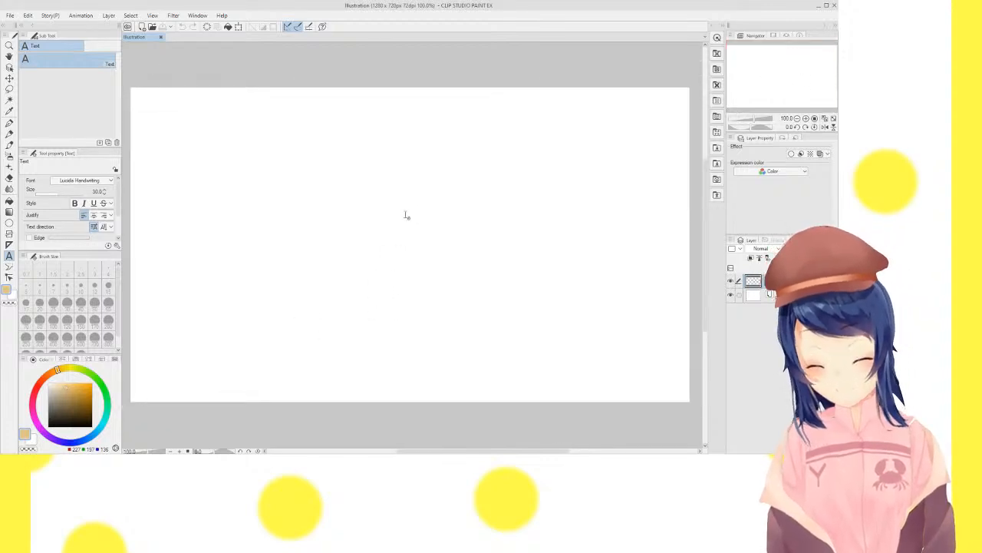
# Sketch a desk with three legs, a computer monitor and a keyboard on top, using the Darker pencil in black
pyautogui.click(9, 132)
pyautogui.click(49, 426)
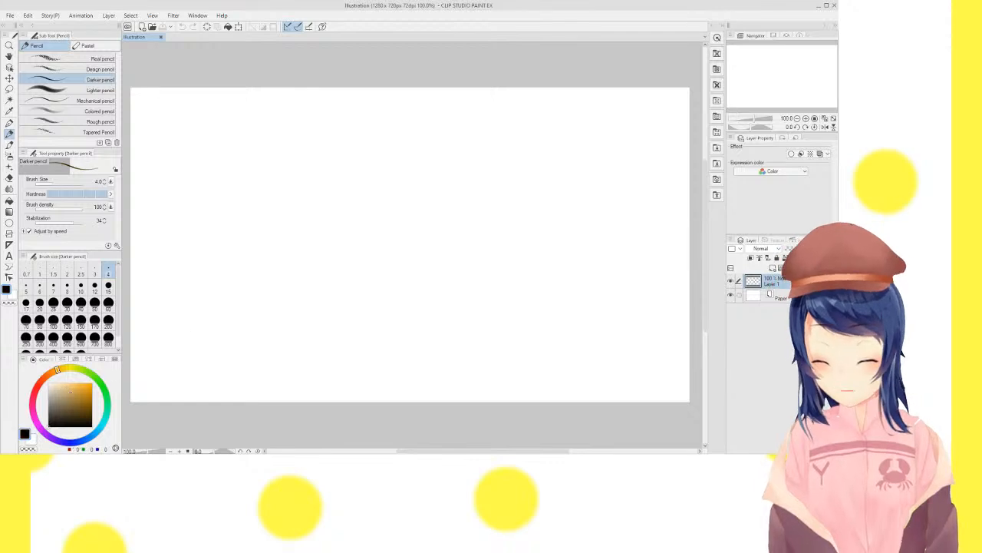
pyautogui.moveTo(406, 226)
pyautogui.mouseDown()
pyautogui.moveTo(400, 324)
pyautogui.moveTo(415, 326)
pyautogui.moveTo(419, 230)
pyautogui.moveTo(437, 231)
pyautogui.moveTo(497, 191)
pyautogui.moveTo(341, 193)
pyautogui.moveTo(324, 227)
pyautogui.moveTo(432, 228)
pyautogui.mouseUp()
pyautogui.moveTo(494, 192)
pyautogui.mouseDown()
pyautogui.moveTo(494, 340)
pyautogui.moveTo(478, 330)
pyautogui.moveTo(485, 196)
pyautogui.mouseUp()
pyautogui.moveTo(320, 231)
pyautogui.mouseDown()
pyautogui.moveTo(330, 305)
pyautogui.moveTo(333, 230)
pyautogui.mouseUp()
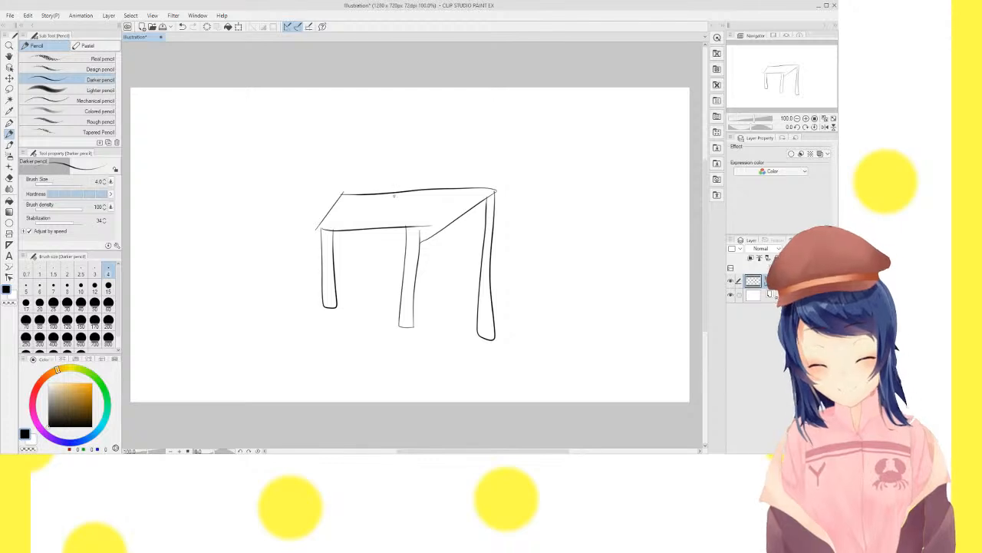
pyautogui.moveTo(394, 196)
pyautogui.mouseDown()
pyautogui.moveTo(393, 108)
pyautogui.moveTo(479, 105)
pyautogui.moveTo(482, 187)
pyautogui.moveTo(390, 189)
pyautogui.moveTo(462, 184)
pyautogui.moveTo(430, 213)
pyautogui.moveTo(377, 216)
pyautogui.mouseUp()
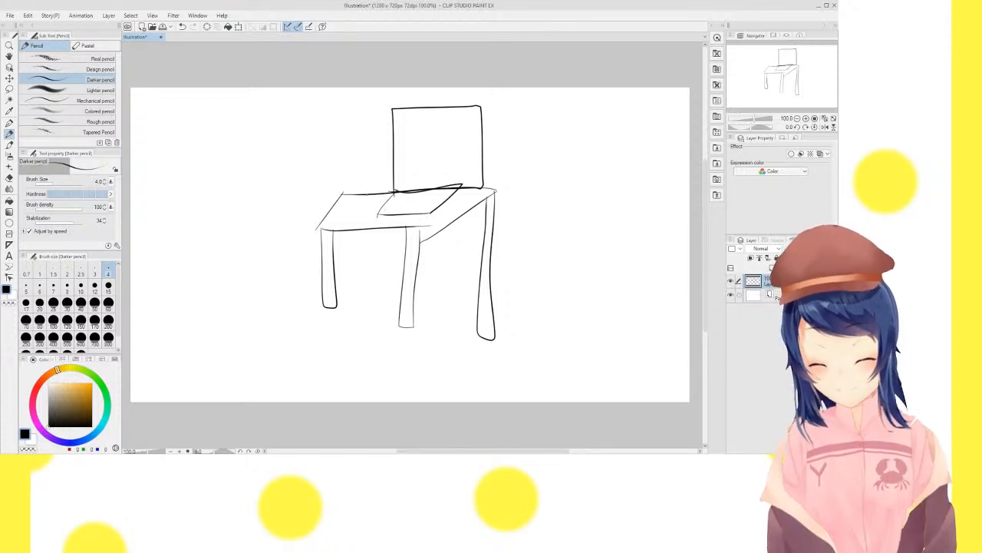
# Sketch a stick figure at the desk facing the monitor, with raised arms and a small oval and triangle on the screen
pyautogui.moveTo(376, 160)
pyautogui.mouseDown()
pyautogui.moveTo(366, 183)
pyautogui.moveTo(365, 263)
pyautogui.moveTo(386, 285)
pyautogui.moveTo(396, 326)
pyautogui.mouseUp()
pyautogui.moveTo(362, 263); pyautogui.dragTo(380, 325)
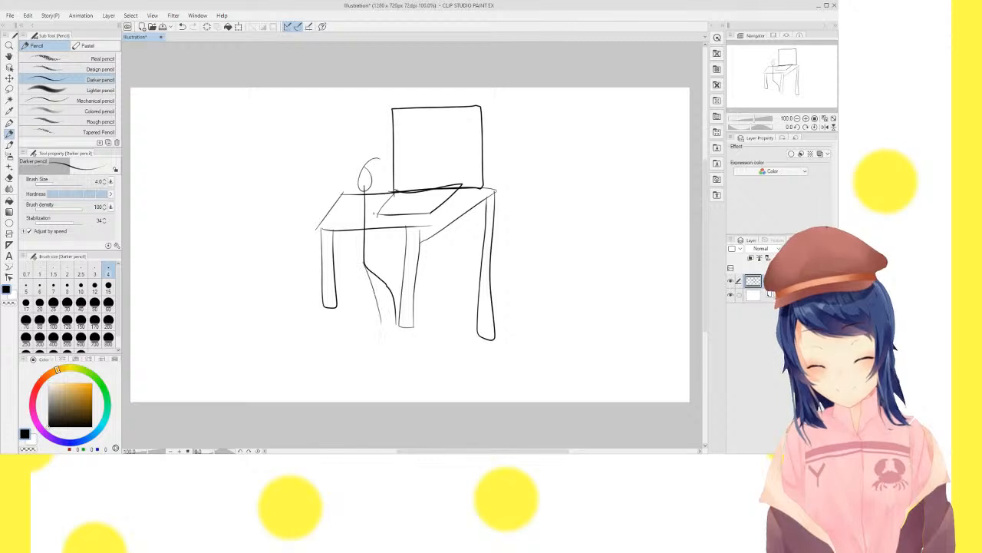
pyautogui.moveTo(393, 190); pyautogui.dragTo(368, 217)
pyautogui.moveTo(342, 174); pyautogui.dragTo(361, 214)
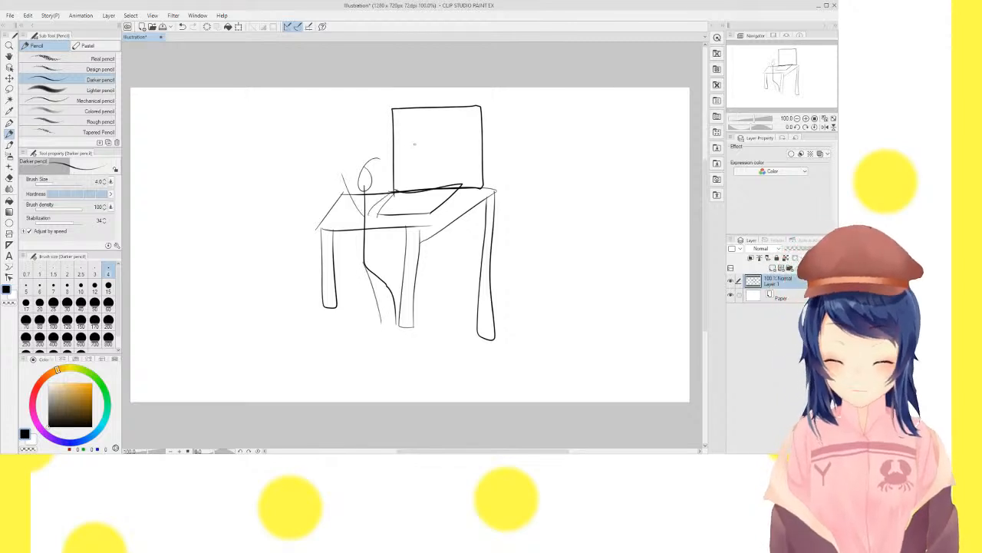
pyautogui.moveTo(377, 165)
pyautogui.mouseDown()
pyautogui.moveTo(416, 154)
pyautogui.moveTo(404, 164)
pyautogui.mouseUp()
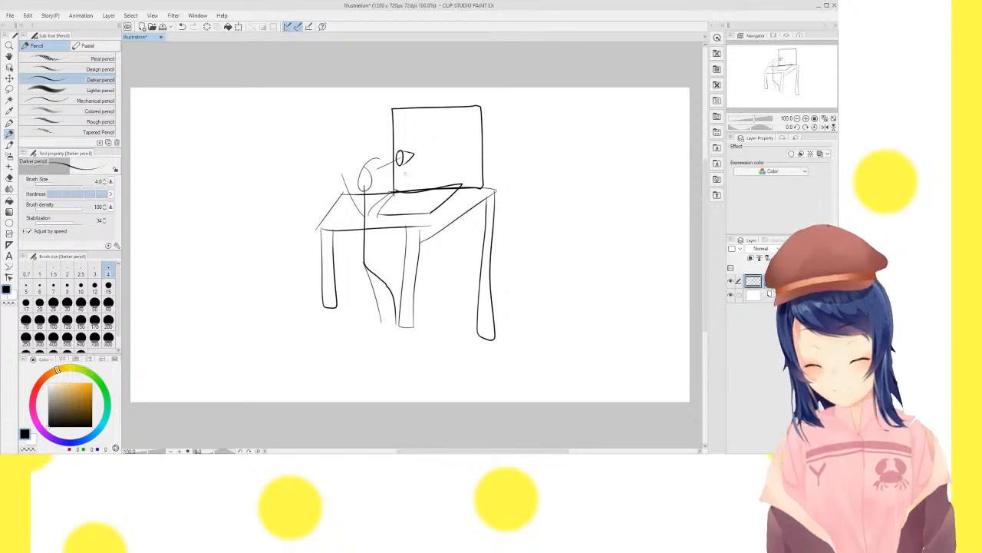
pyautogui.moveTo(376, 175)
pyautogui.mouseDown()
pyautogui.moveTo(410, 205)
pyautogui.moveTo(399, 200)
pyautogui.moveTo(427, 167)
pyautogui.moveTo(410, 177)
pyautogui.moveTo(423, 175)
pyautogui.moveTo(387, 170)
pyautogui.moveTo(401, 182)
pyautogui.moveTo(400, 169)
pyautogui.mouseUp()
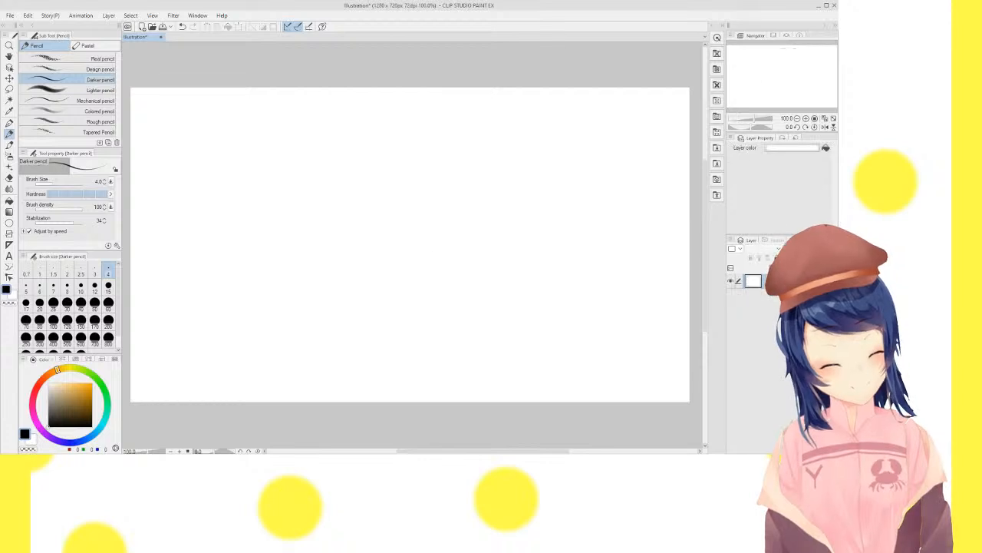
# Add a new raster layer and select a thin border strip around the canvas by inverting a rectangular selection drawn just inside its edges
pyautogui.hotkey('ctrl', 'shift', 'n')
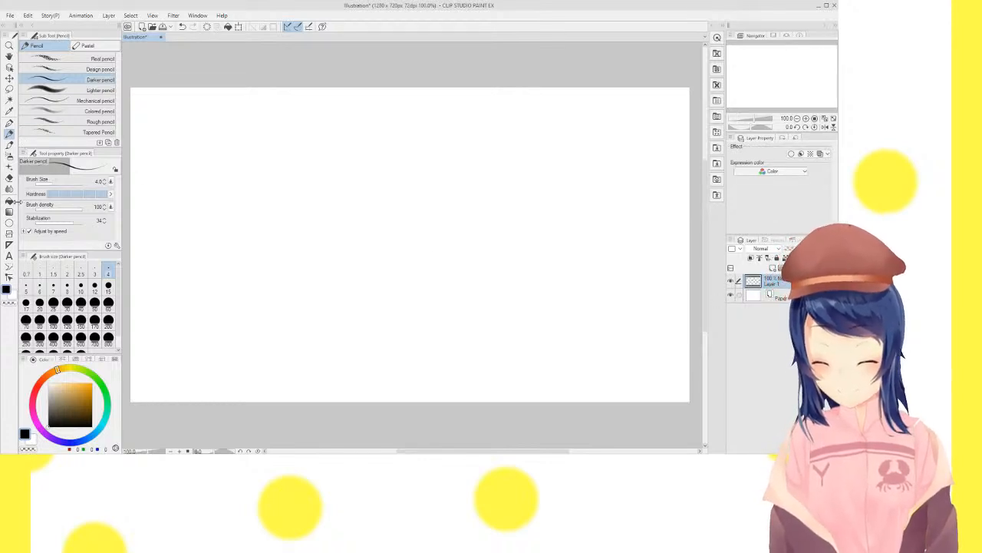
pyautogui.click(9, 88)
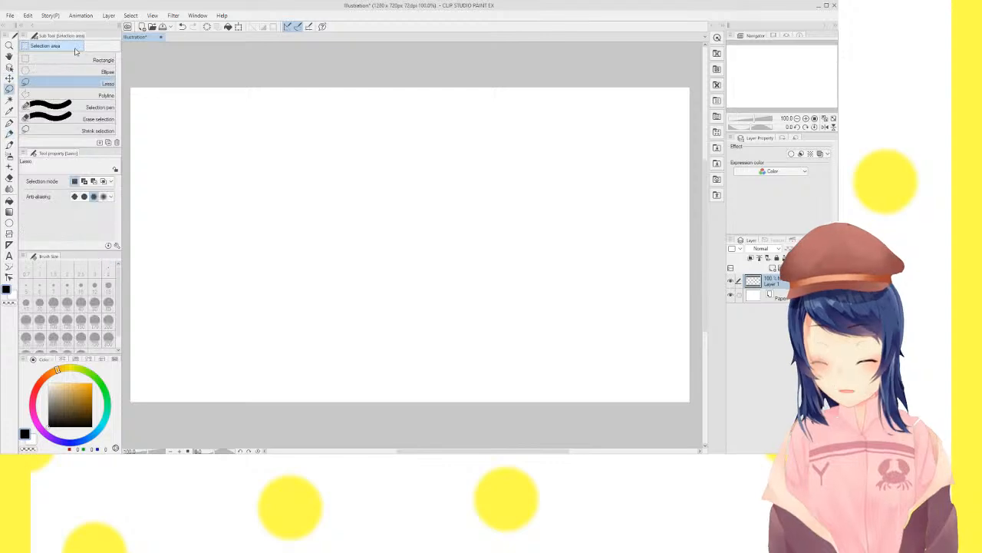
pyautogui.click(75, 61)
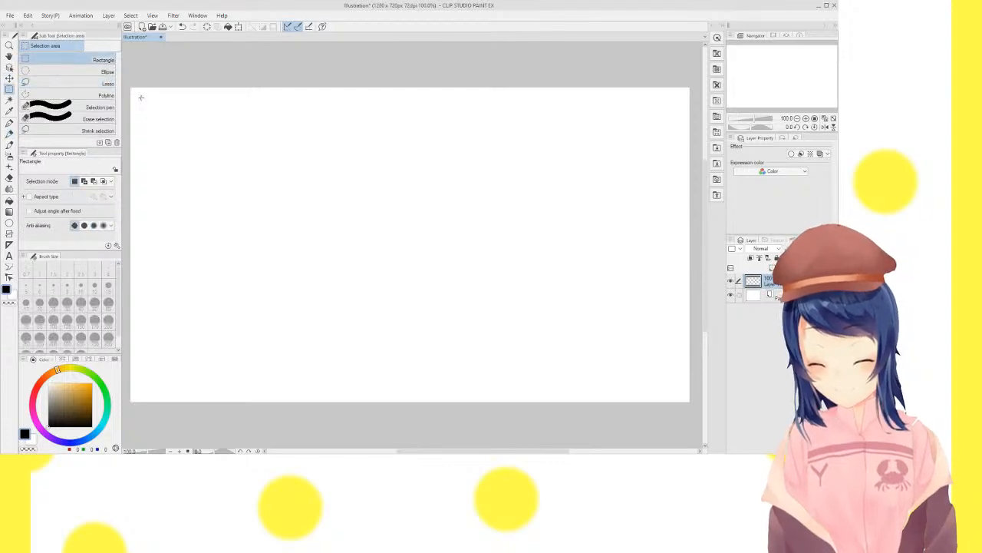
pyautogui.moveTo(141, 97); pyautogui.dragTo(678, 390)
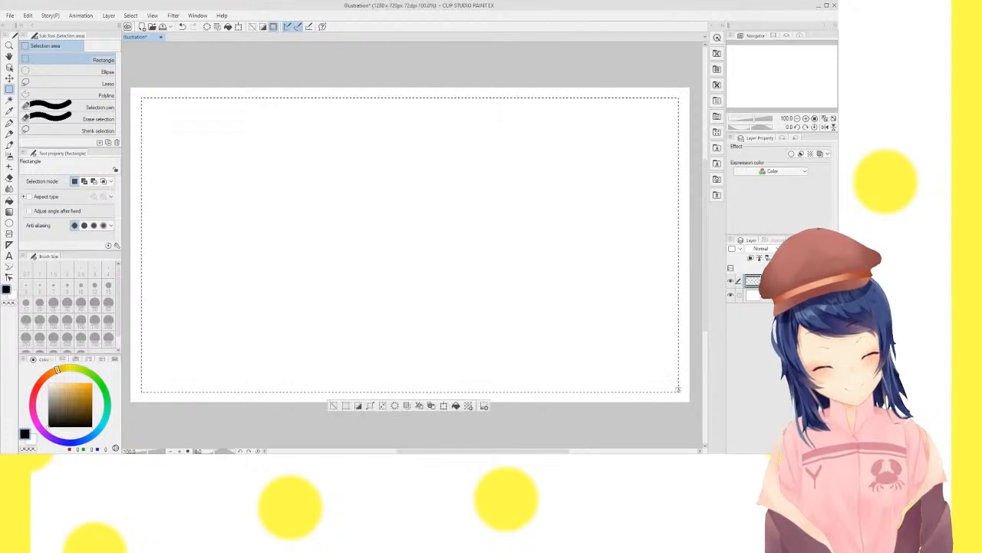
pyautogui.click(381, 405)
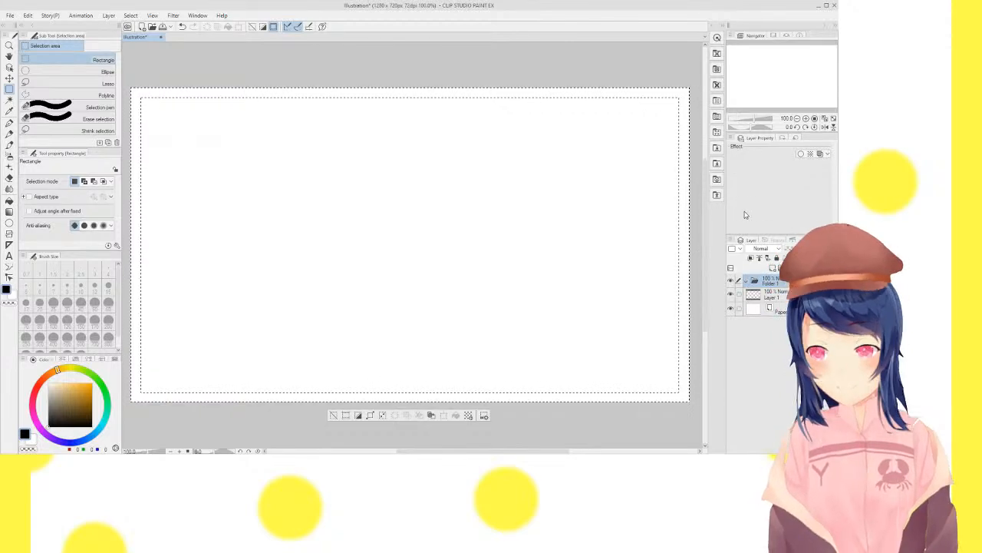
# Name the new layer folder "background" and move Layer 1 into it
pyautogui.write('Background')
pyautogui.press('Return')
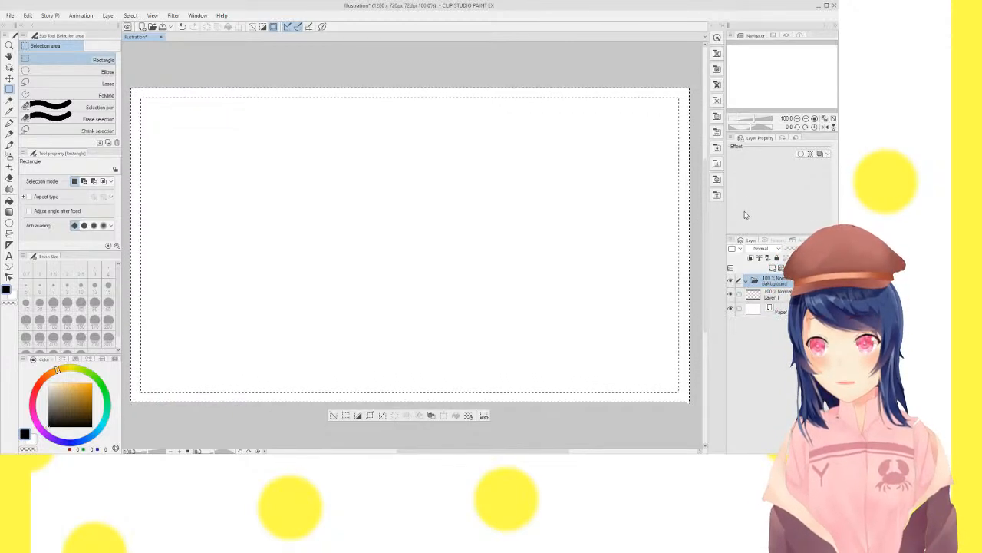
pyautogui.moveTo(791, 295); pyautogui.dragTo(791, 281)
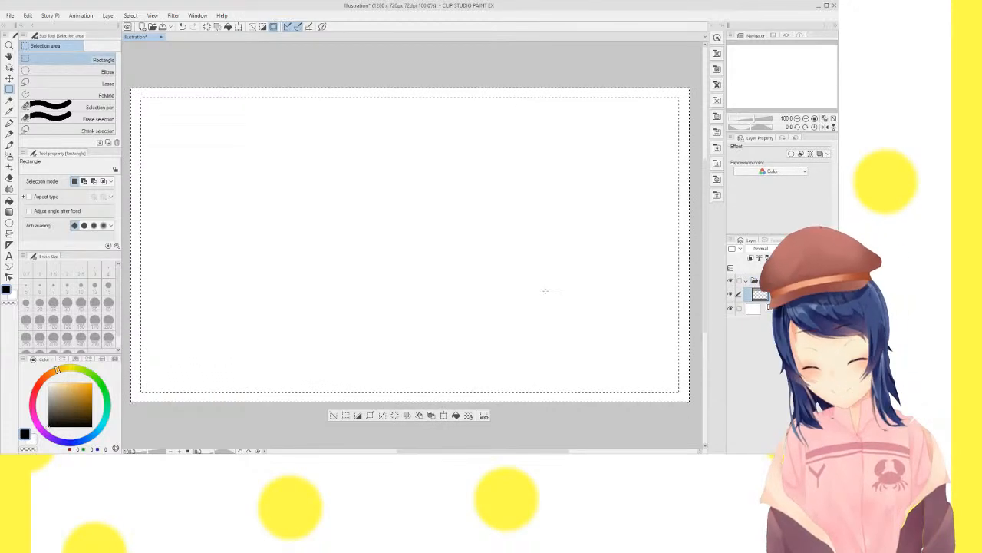
# Fill the selected border strip on Layer 1 with pale pink (RGB 255, 216, 251) and clear the selection
pyautogui.click(10, 201)
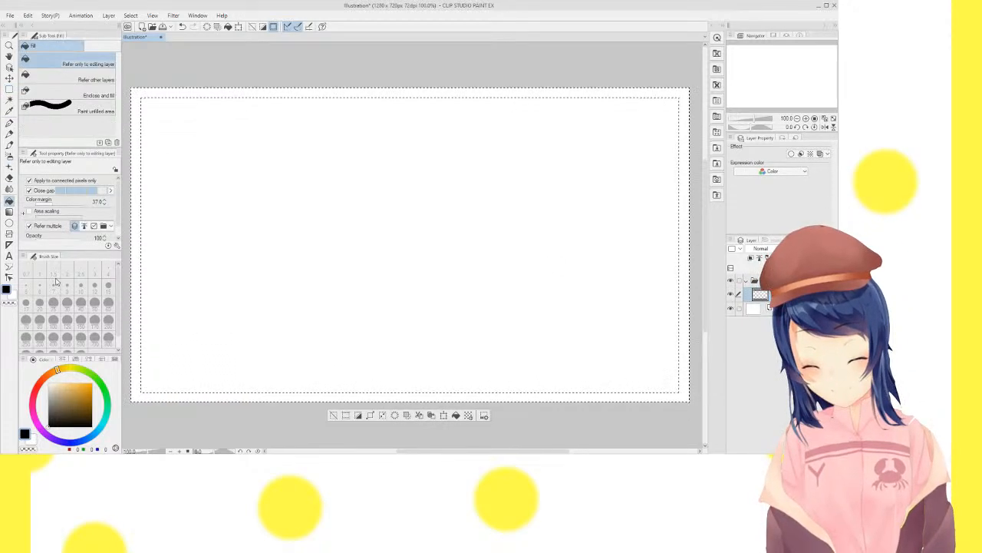
pyautogui.moveTo(34, 403); pyautogui.dragTo(35, 420)
pyautogui.moveTo(57, 389); pyautogui.dragTo(57, 377)
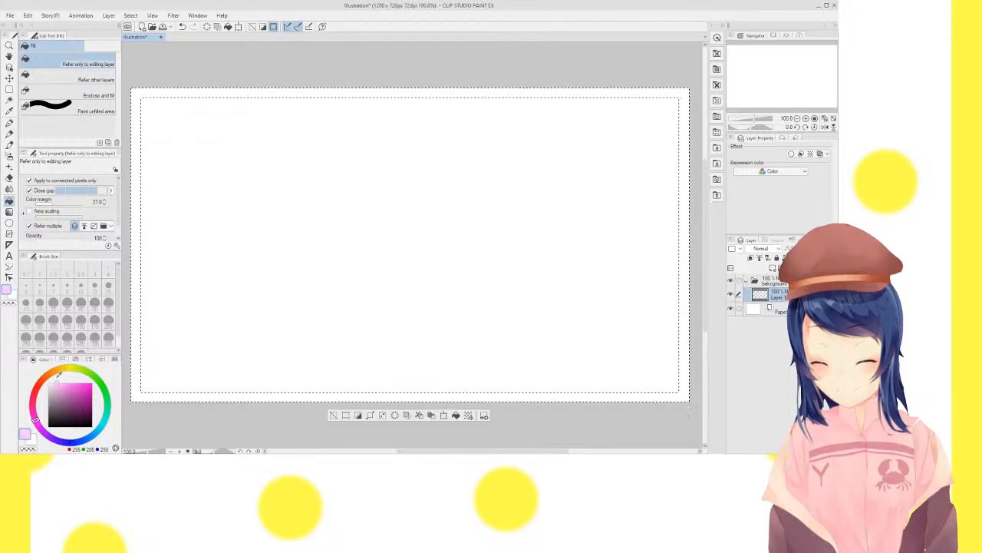
pyautogui.click(136, 370)
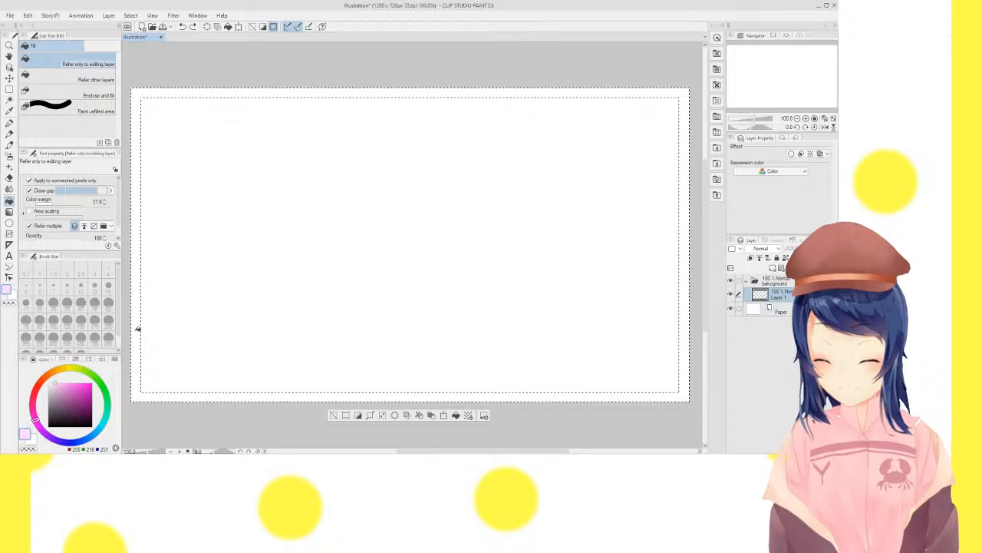
pyautogui.click(332, 416)
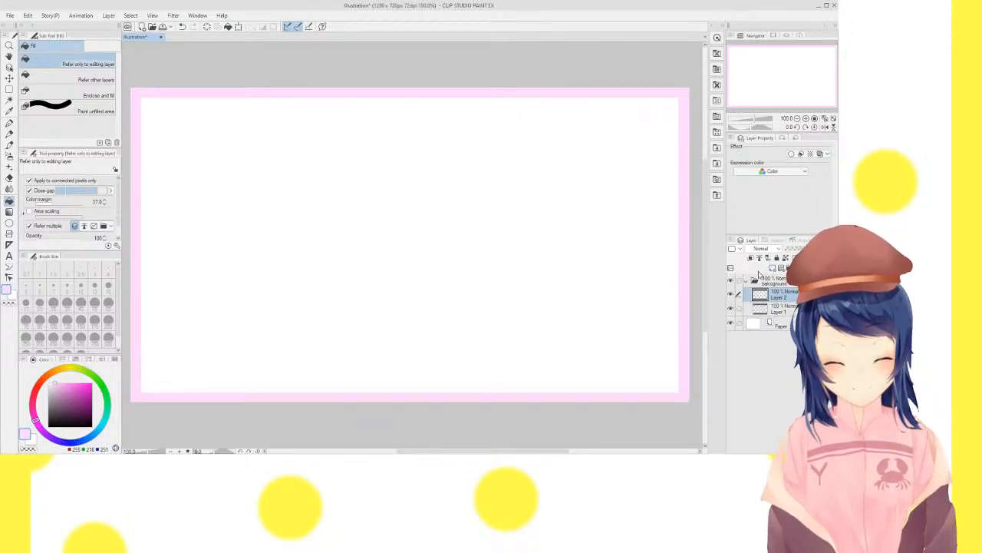
# Select the white area inside the pink border on Layer 2 with Auto select, using an area scaling of 0
pyautogui.click(9, 100)
pyautogui.click(205, 166)
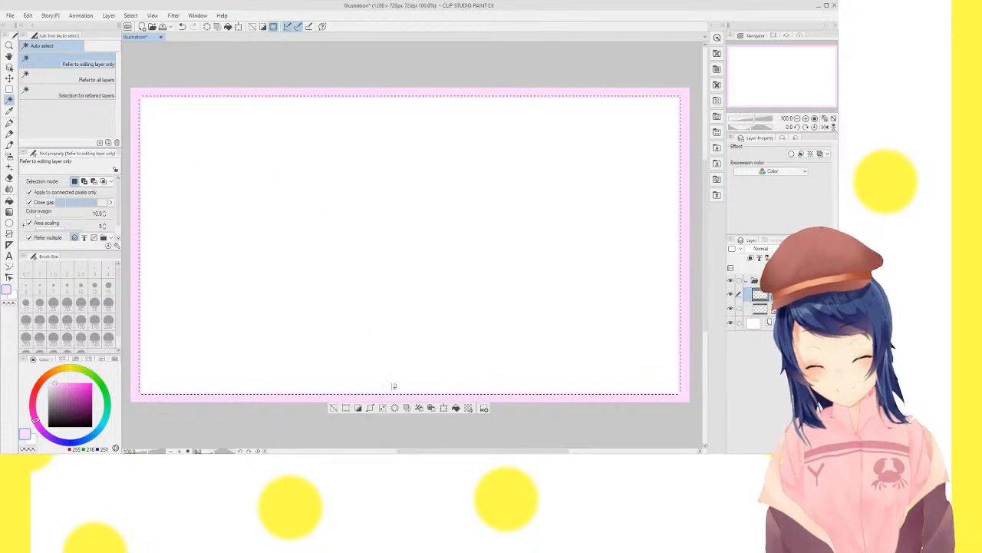
pyautogui.hotkey('ctrl', 'd')
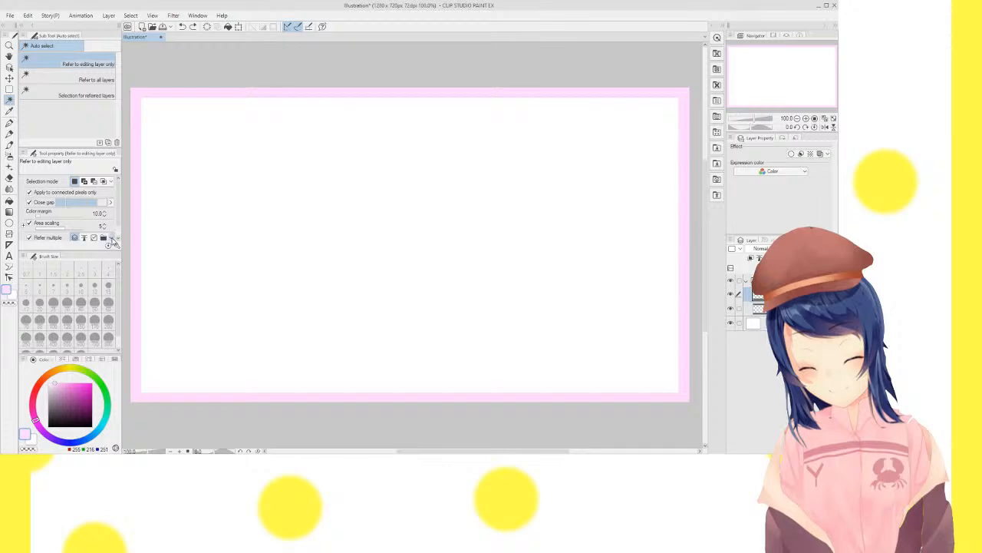
pyautogui.scroll(-1, 117, 212)
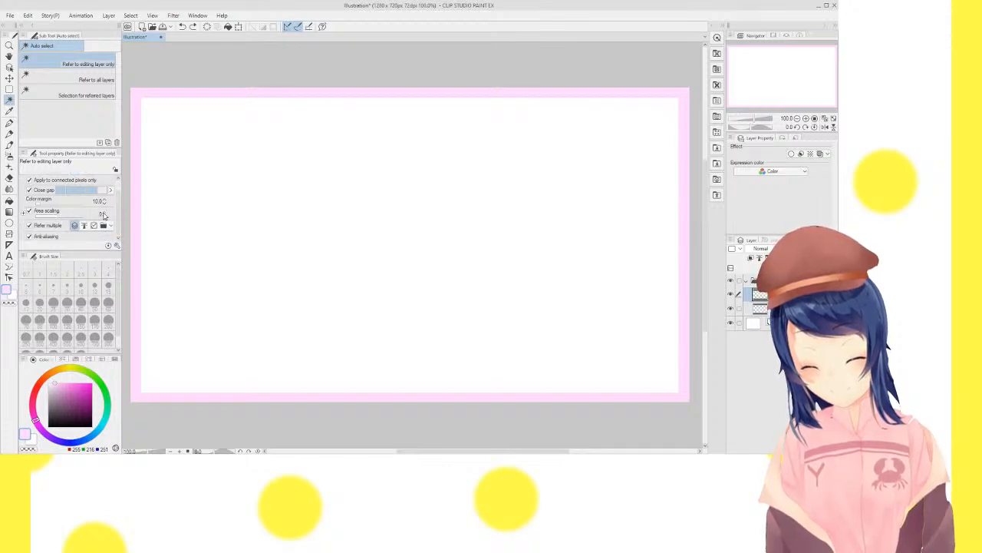
pyautogui.click(203, 152)
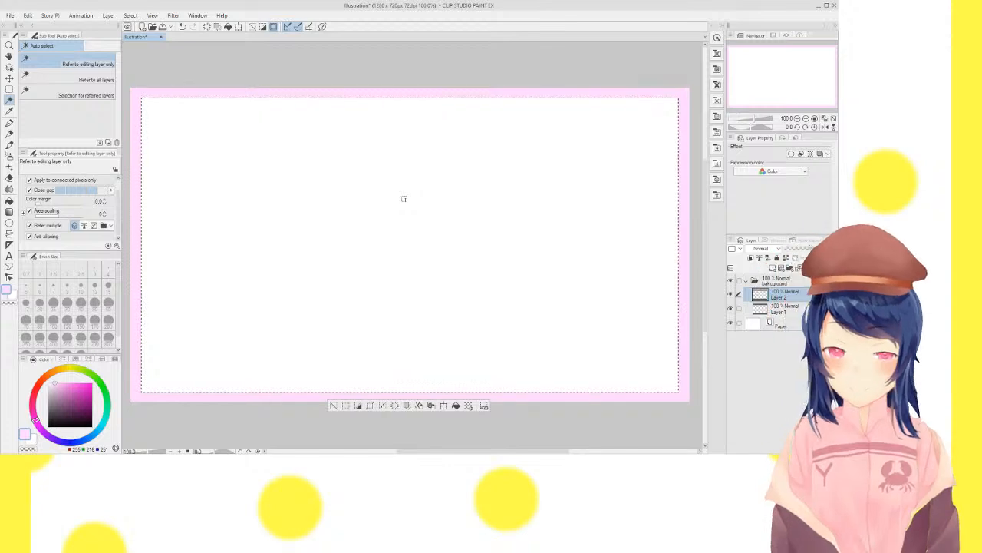
# Place a Parallel line special ruler on Layer 2, sloping diagonally from the canvas's upper left toward its lower right
pyautogui.click(9, 213)
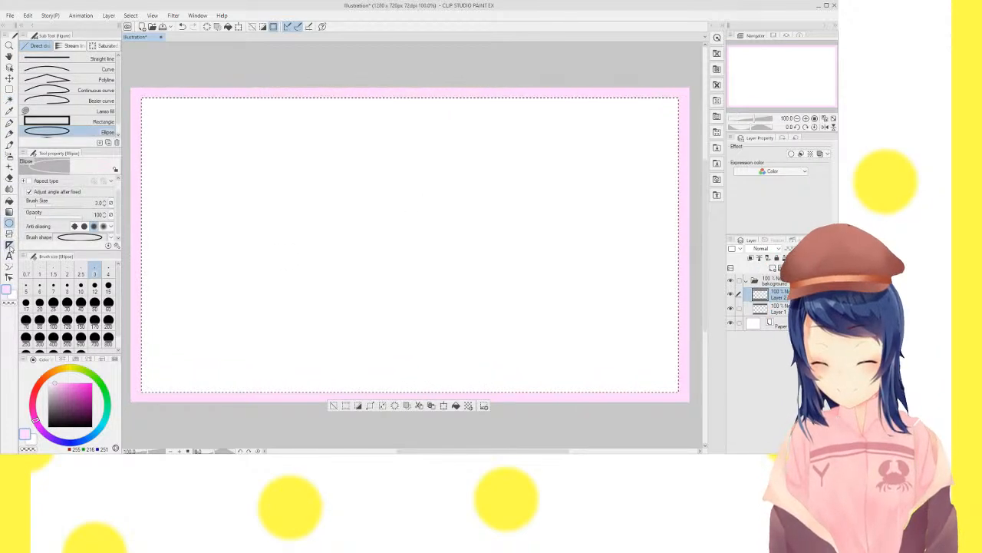
pyautogui.click(9, 245)
pyautogui.moveTo(239, 205); pyautogui.dragTo(345, 308)
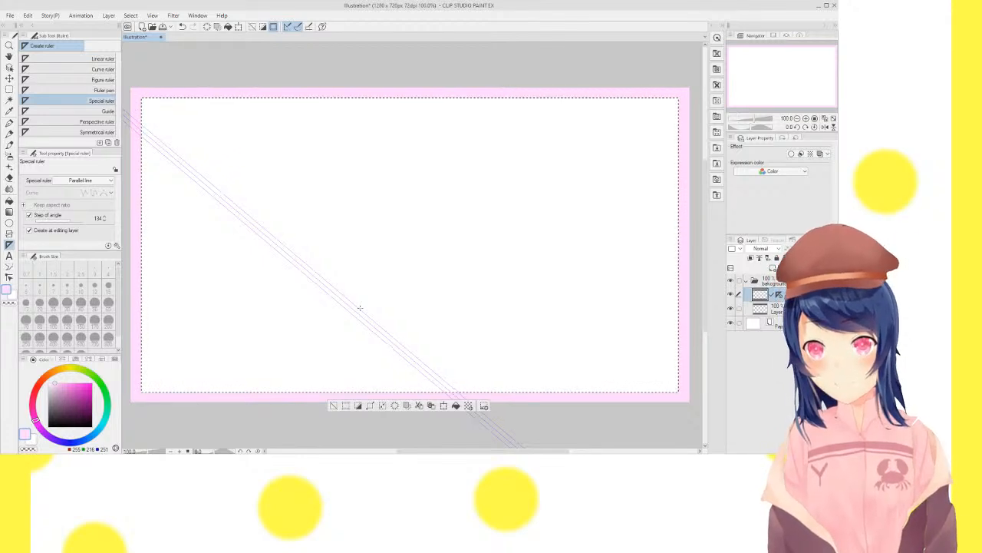
# Choose the Dotted line decoration brush and draw pale pink dotted rows parallel to the ruler in the canvas's lower-left area
pyautogui.click(9, 223)
pyautogui.click(9, 188)
pyautogui.click(9, 167)
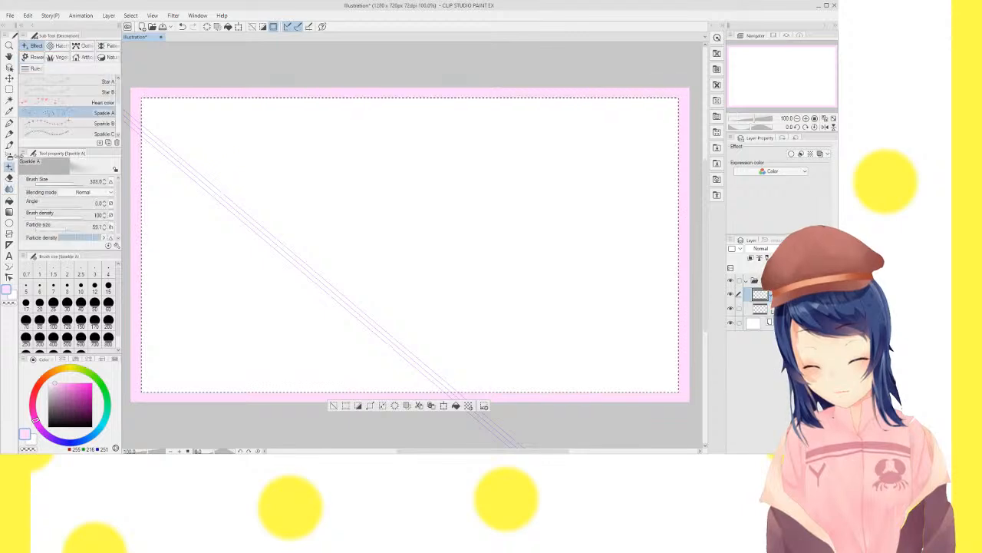
pyautogui.click(110, 54)
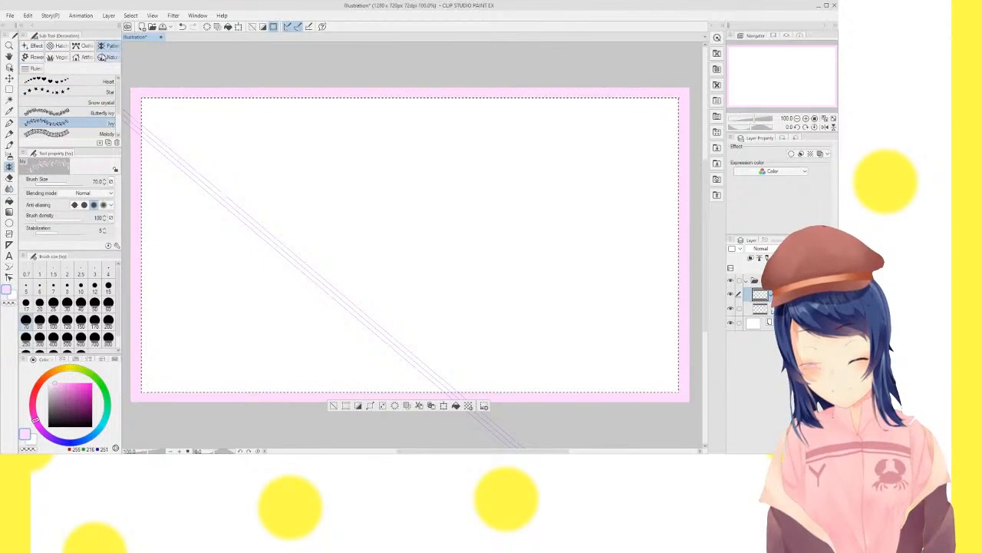
pyautogui.click(36, 68)
pyautogui.click(95, 133)
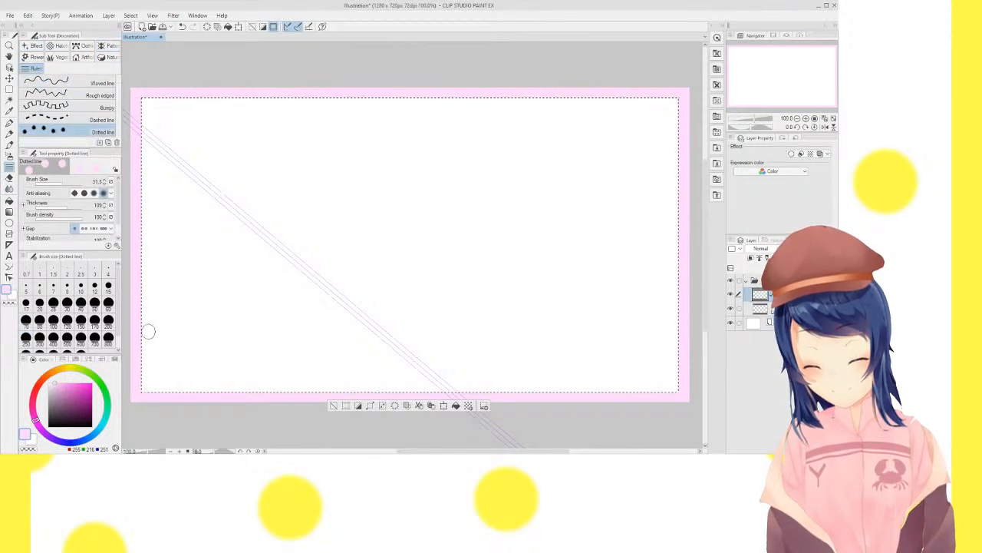
pyautogui.moveTo(122, 263); pyautogui.dragTo(351, 267)
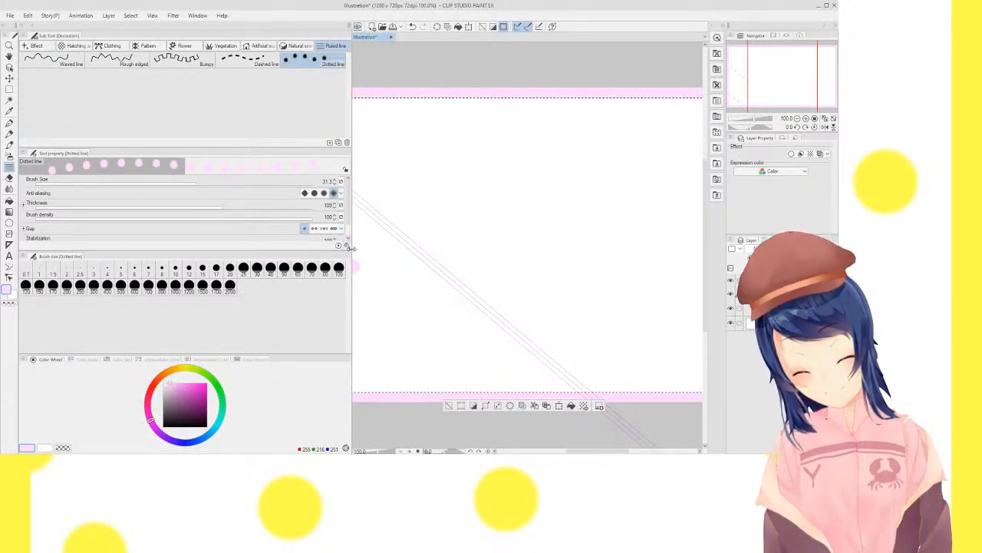
pyautogui.moveTo(345, 246); pyautogui.dragTo(125, 230)
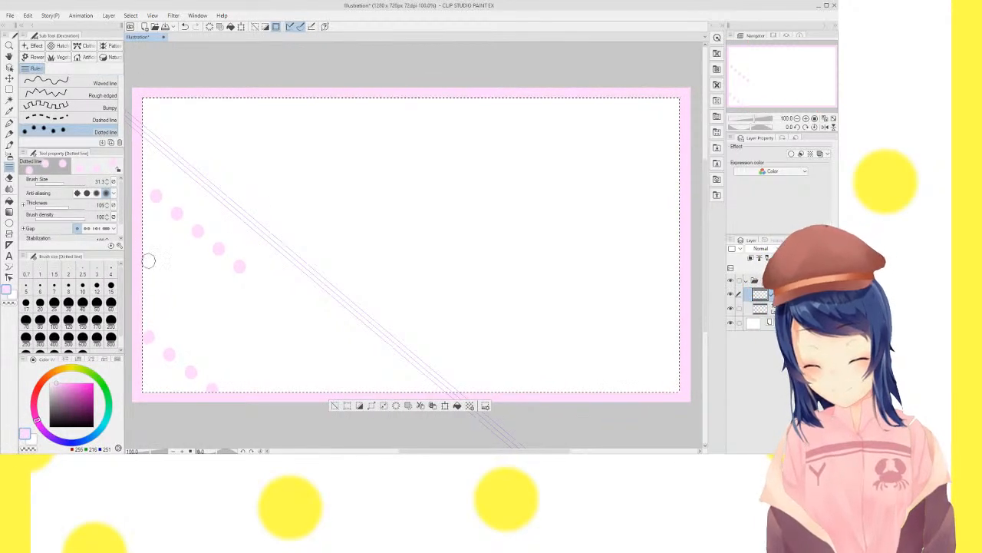
# Undo the last two dotted rows and redraw one closer to the short row in the canvas's lower-left corner
pyautogui.moveTo(149, 261); pyautogui.dragTo(310, 363)
pyautogui.hotkey('ctrl', 'z')
pyautogui.hotkey('ctrl', 'z')
pyautogui.moveTo(142, 261); pyautogui.dragTo(305, 387)
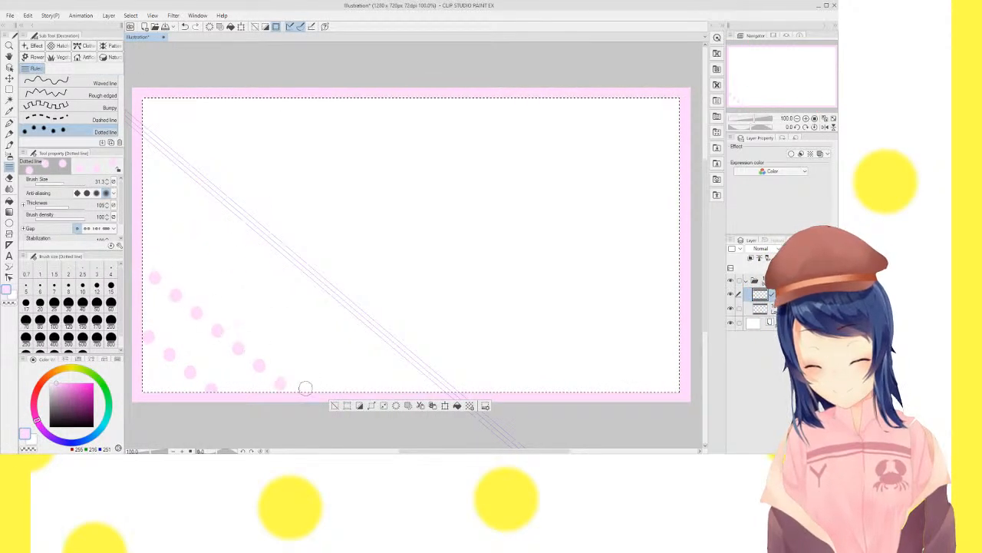
# Draw parallel pale pink dotted rows along the ruler, filling the white area from the lower-left rows to the canvas's upper-right corner
pyautogui.moveTo(136, 184); pyautogui.dragTo(395, 393)
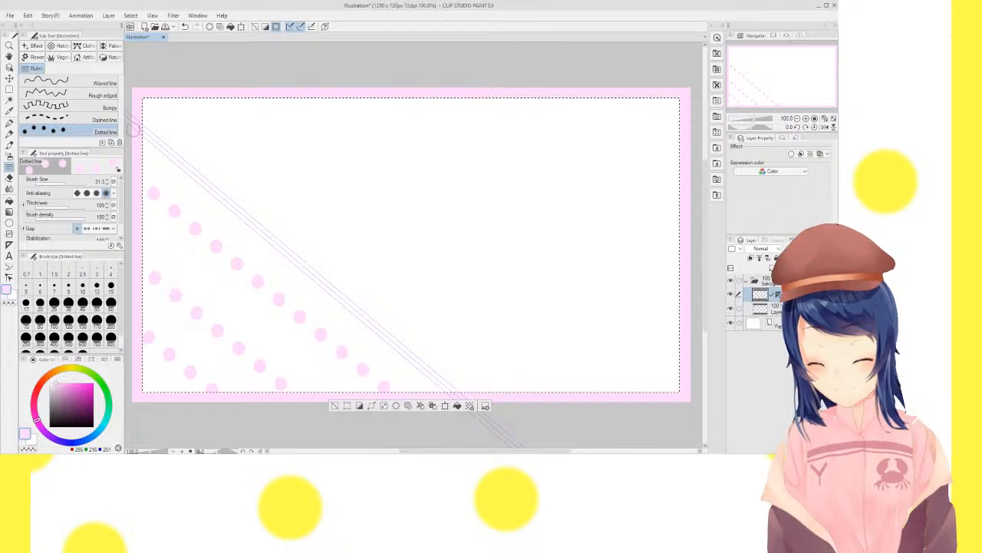
pyautogui.moveTo(132, 127)
pyautogui.mouseDown()
pyautogui.moveTo(297, 251)
pyautogui.moveTo(345, 307)
pyautogui.mouseUp()
pyautogui.moveTo(158, 79)
pyautogui.mouseDown()
pyautogui.moveTo(521, 362)
pyautogui.moveTo(510, 384)
pyautogui.mouseUp()
pyautogui.moveTo(215, 80)
pyautogui.mouseDown()
pyautogui.moveTo(429, 208)
pyautogui.moveTo(572, 382)
pyautogui.mouseUp()
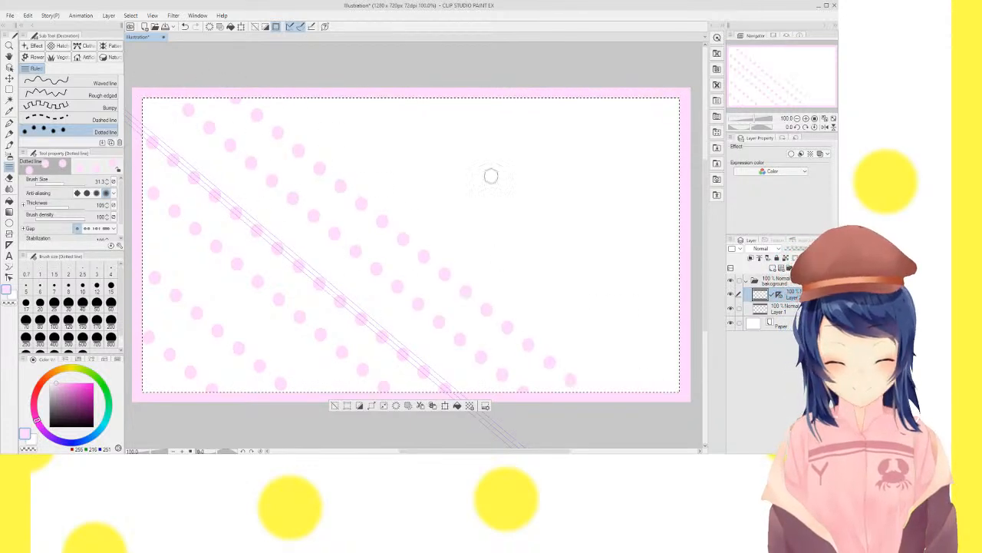
pyautogui.moveTo(298, 81); pyautogui.dragTo(643, 343)
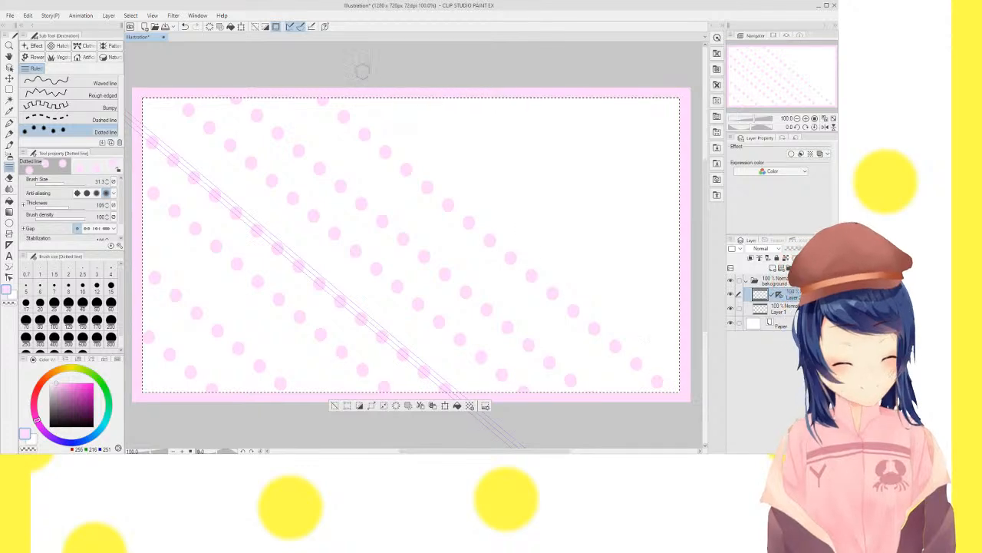
pyautogui.moveTo(371, 83); pyautogui.dragTo(674, 339)
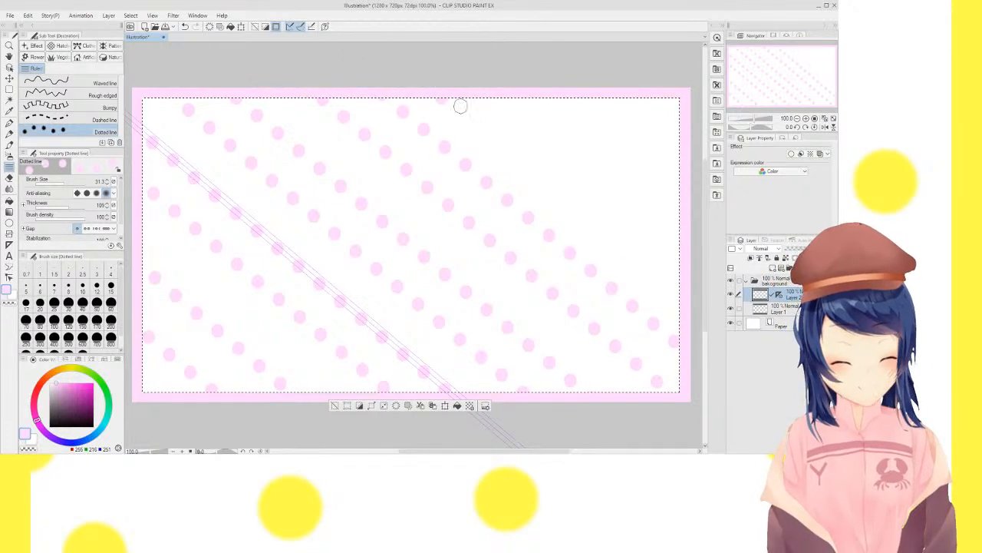
pyautogui.moveTo(460, 106); pyautogui.dragTo(680, 300)
pyautogui.hotkey('ctrl', 'z')
pyautogui.moveTo(465, 92); pyautogui.dragTo(677, 278)
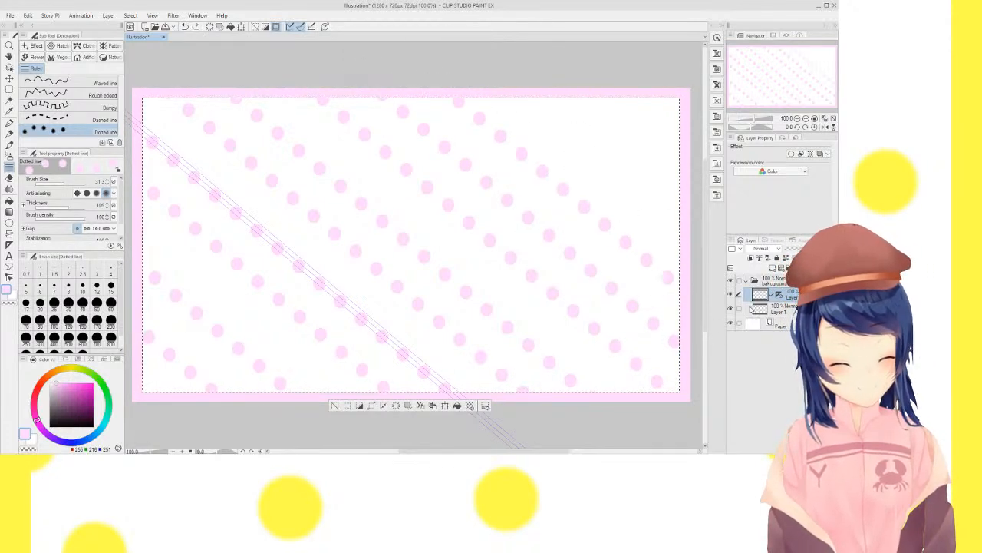
pyautogui.moveTo(528, 88); pyautogui.dragTo(703, 232)
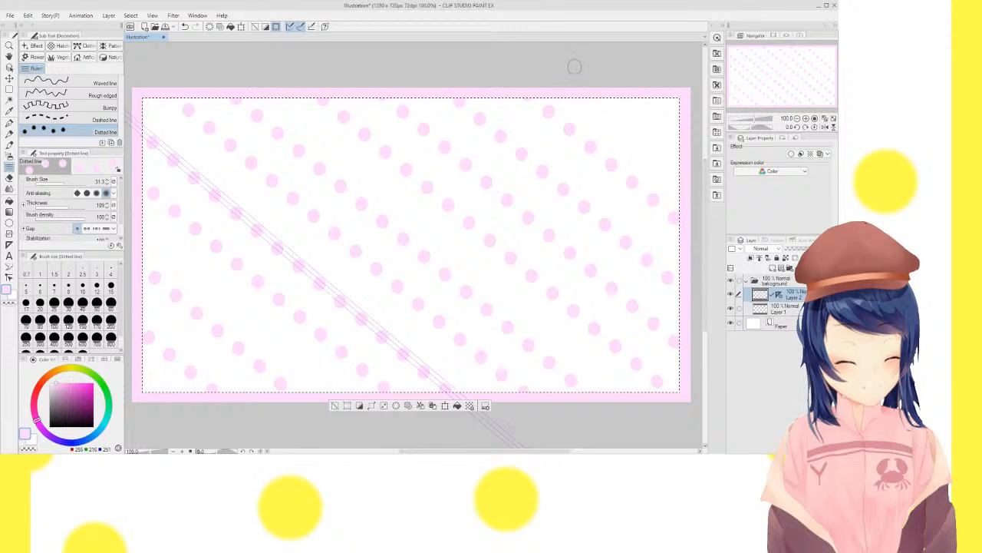
pyautogui.moveTo(579, 70); pyautogui.dragTo(675, 125)
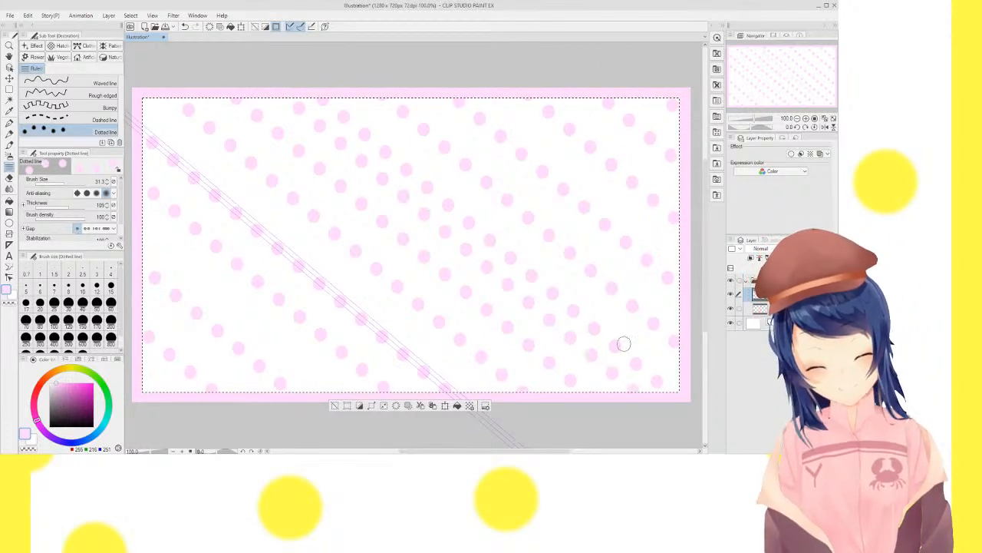
# Add extra pale pink dotted rows in the wider gaps between the existing rows, and clear the selection
pyautogui.moveTo(283, 106); pyautogui.dragTo(500, 284)
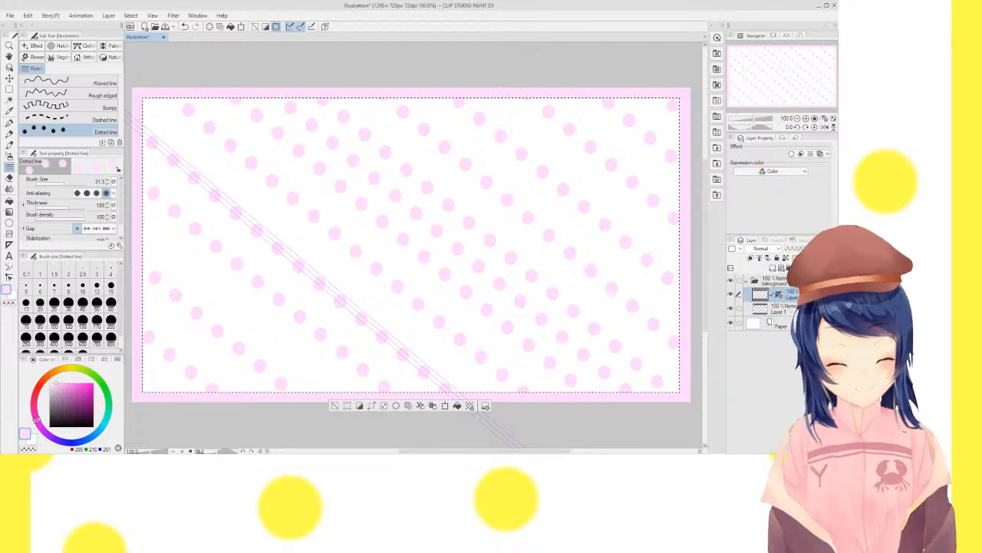
pyautogui.moveTo(152, 107); pyautogui.dragTo(471, 376)
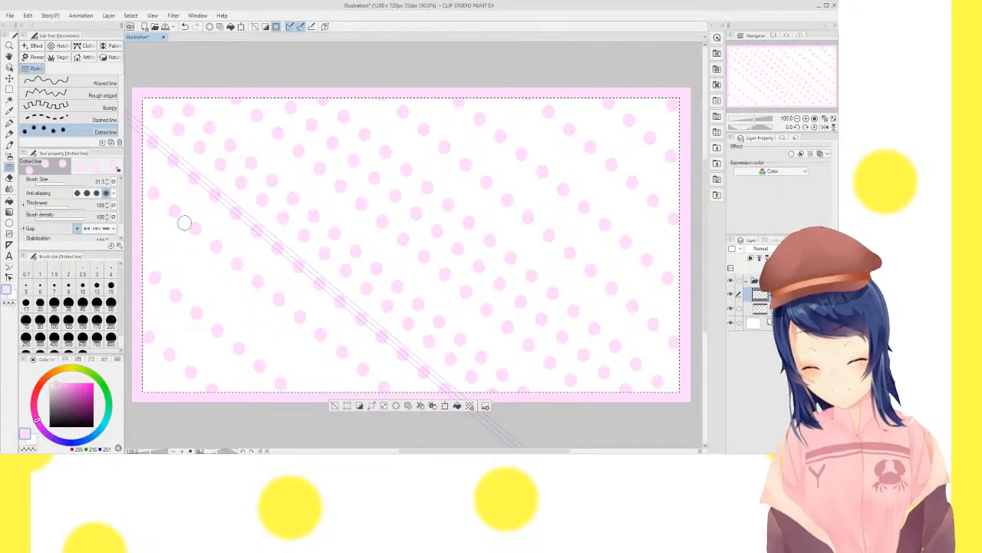
pyautogui.moveTo(138, 223); pyautogui.dragTo(324, 379)
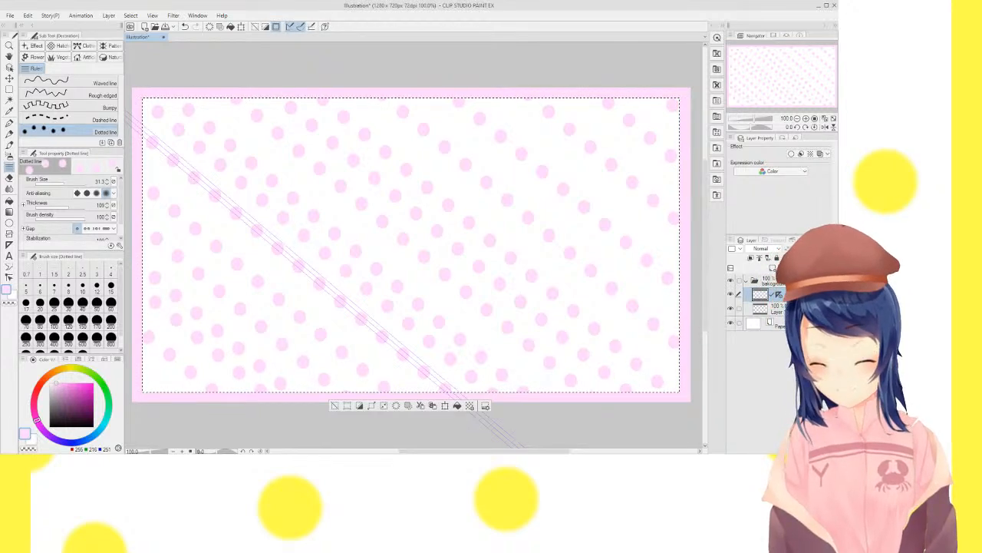
pyautogui.click(335, 405)
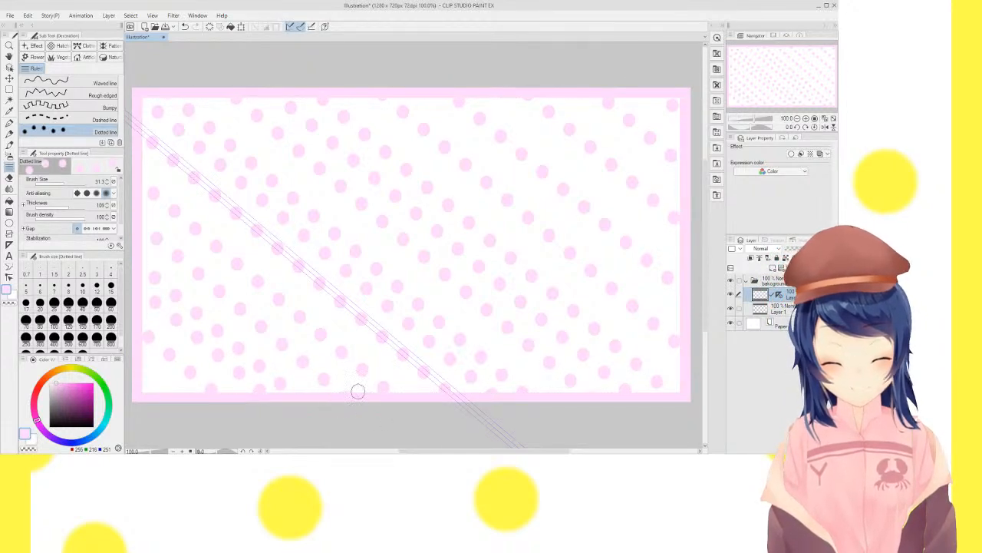
# Collapse the background folder, add a new raster layer above it, and choose the Darker pencil with black as the drawing colour
pyautogui.click(747, 281)
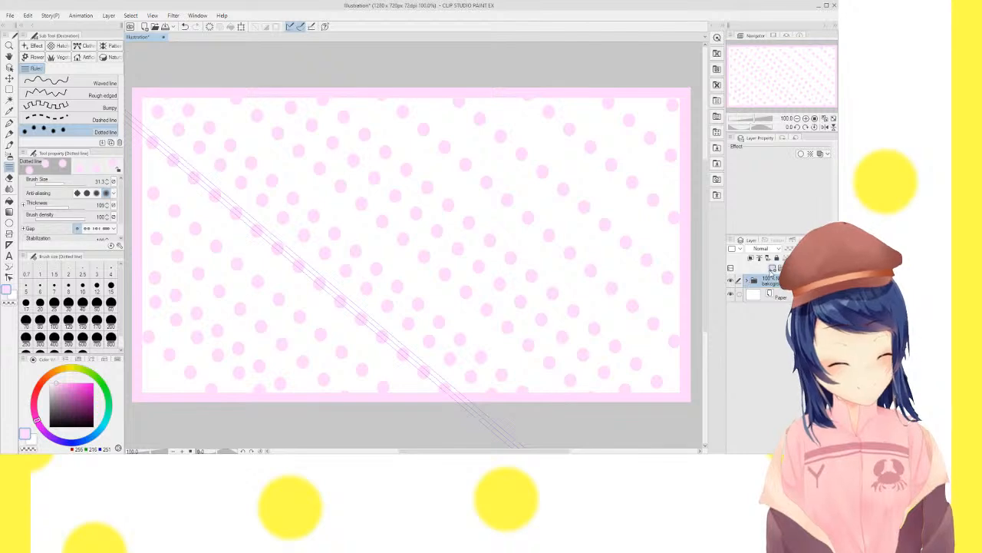
pyautogui.click(772, 268)
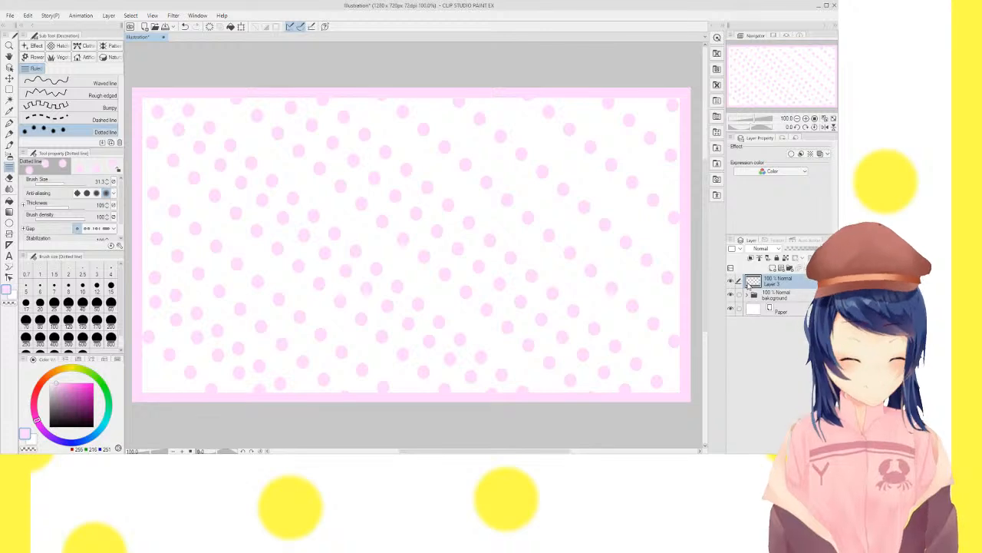
pyautogui.click(9, 134)
pyautogui.moveTo(64, 382); pyautogui.dragTo(50, 427)
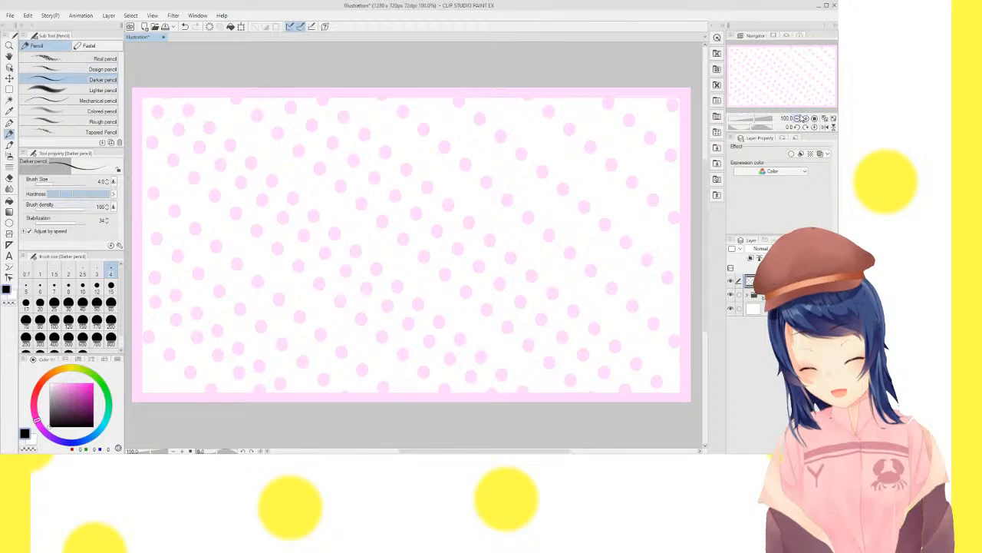
pyautogui.click(799, 119)
pyautogui.click(798, 119)
pyautogui.click(806, 119)
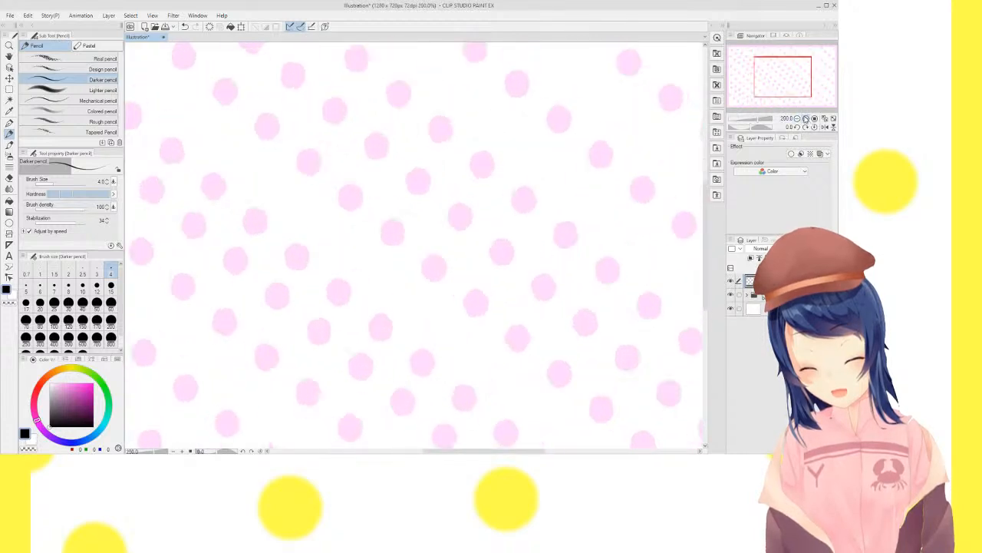
pyautogui.moveTo(799, 77); pyautogui.dragTo(790, 80)
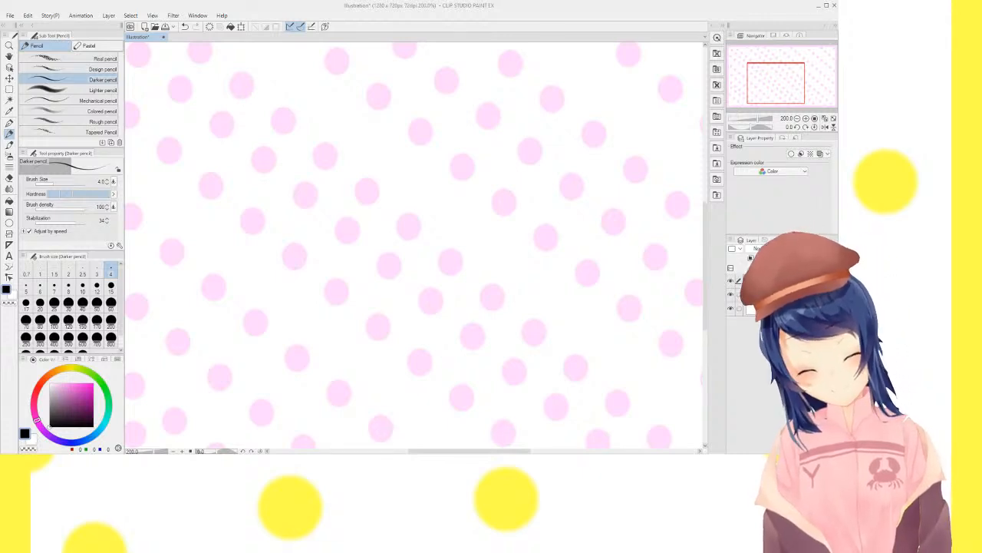
pyautogui.moveTo(569, 233)
pyautogui.mouseDown()
pyautogui.moveTo(436, 173)
pyautogui.moveTo(361, 173)
pyautogui.moveTo(288, 186)
pyautogui.moveTo(209, 233)
pyautogui.moveTo(269, 279)
pyautogui.moveTo(327, 297)
pyautogui.moveTo(480, 281)
pyautogui.moveTo(543, 242)
pyautogui.mouseUp()
pyautogui.hotkey('ctrl', 'z')
pyautogui.hotkey('ctrl', 'z')
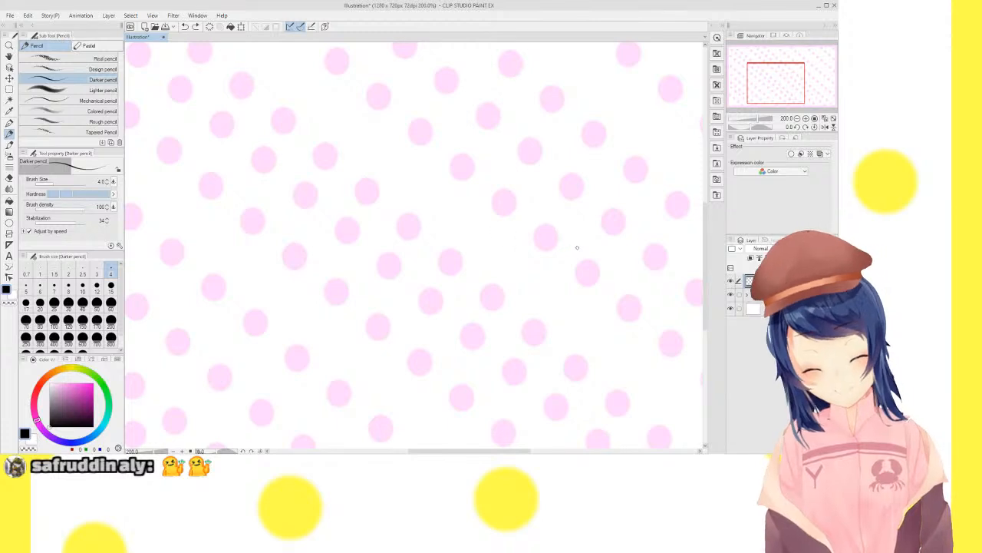
pyautogui.moveTo(580, 248)
pyautogui.mouseDown()
pyautogui.moveTo(556, 248)
pyautogui.moveTo(455, 189)
pyautogui.moveTo(355, 184)
pyautogui.moveTo(272, 209)
pyautogui.moveTo(221, 252)
pyautogui.moveTo(182, 259)
pyautogui.mouseUp()
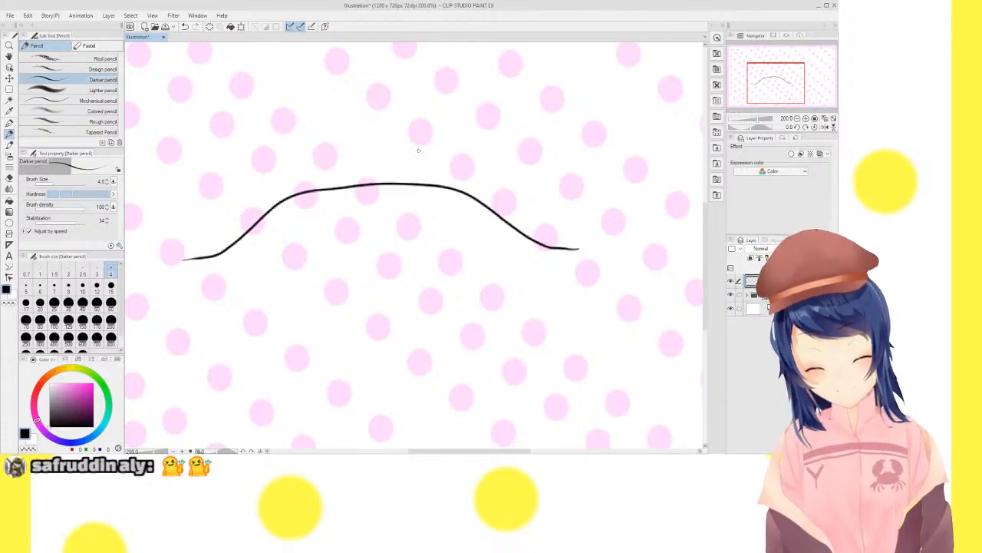
pyautogui.hotkey('ctrl', 'z')
pyautogui.moveTo(586, 244)
pyautogui.mouseDown()
pyautogui.moveTo(553, 244)
pyautogui.moveTo(475, 196)
pyautogui.moveTo(367, 181)
pyautogui.moveTo(289, 193)
pyautogui.moveTo(235, 237)
pyautogui.moveTo(211, 242)
pyautogui.moveTo(243, 271)
pyautogui.moveTo(330, 289)
pyautogui.moveTo(446, 285)
pyautogui.moveTo(594, 239)
pyautogui.moveTo(434, 191)
pyautogui.moveTo(394, 189)
pyautogui.moveTo(217, 233)
pyautogui.mouseUp()
pyautogui.hotkey('ctrl', 'z')
pyautogui.hotkey('ctrl', 'z')
pyautogui.hotkey('ctrl', 'z')
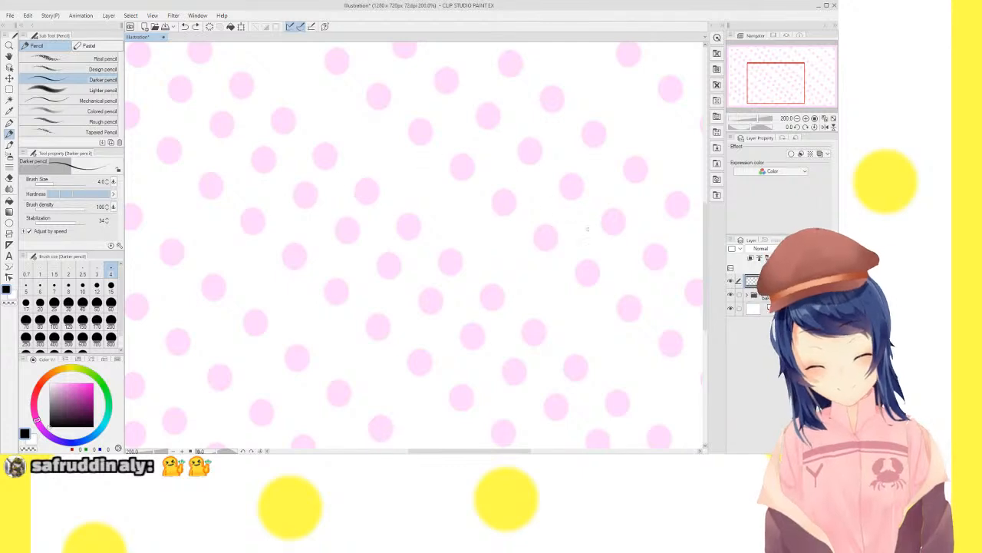
pyautogui.moveTo(577, 231)
pyautogui.mouseDown()
pyautogui.moveTo(379, 192)
pyautogui.moveTo(239, 230)
pyautogui.mouseUp()
pyautogui.moveTo(243, 229)
pyautogui.mouseDown()
pyautogui.moveTo(447, 203)
pyautogui.moveTo(574, 230)
pyautogui.moveTo(249, 234)
pyautogui.moveTo(307, 264)
pyautogui.moveTo(428, 264)
pyautogui.mouseUp()
pyautogui.hotkey('ctrl', 'z')
pyautogui.hotkey('ctrl', 'z')
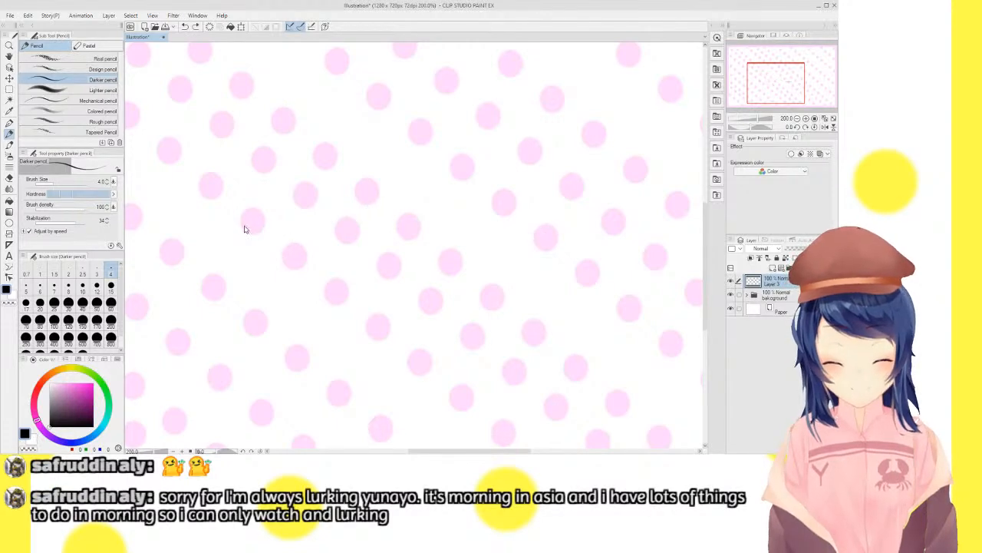
pyautogui.moveTo(243, 229)
pyautogui.mouseDown()
pyautogui.moveTo(432, 180)
pyautogui.moveTo(540, 193)
pyautogui.moveTo(609, 230)
pyautogui.mouseUp()
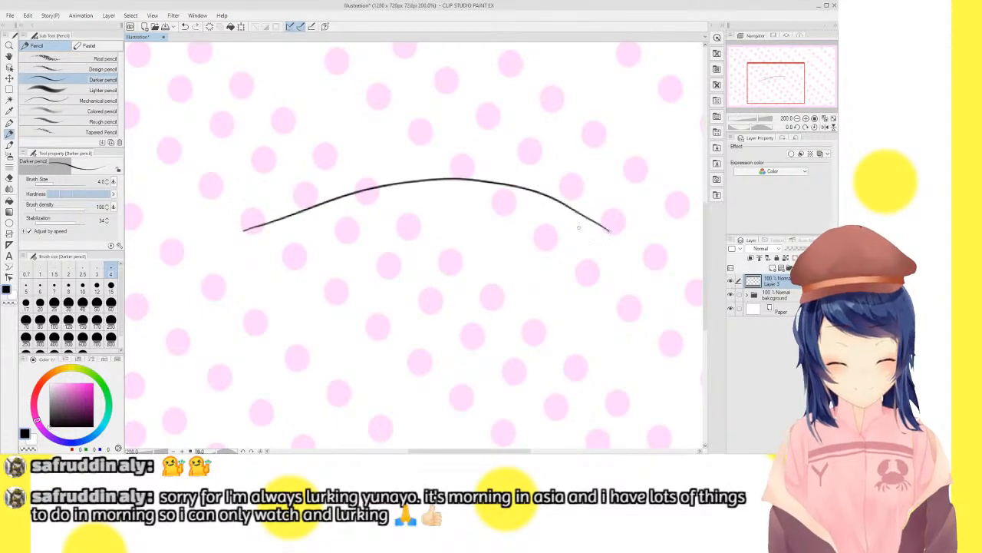
pyautogui.moveTo(237, 233)
pyautogui.mouseDown()
pyautogui.moveTo(301, 264)
pyautogui.moveTo(417, 292)
pyautogui.moveTo(514, 293)
pyautogui.mouseUp()
pyautogui.hotkey('ctrl', 'z')
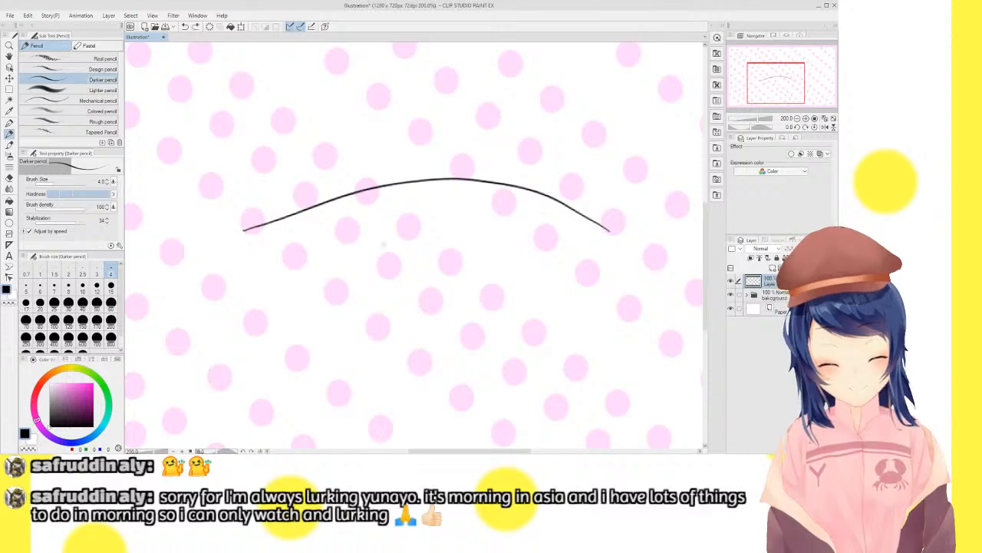
pyautogui.moveTo(244, 230)
pyautogui.mouseDown()
pyautogui.moveTo(287, 292)
pyautogui.moveTo(469, 310)
pyautogui.moveTo(567, 300)
pyautogui.moveTo(611, 230)
pyautogui.mouseUp()
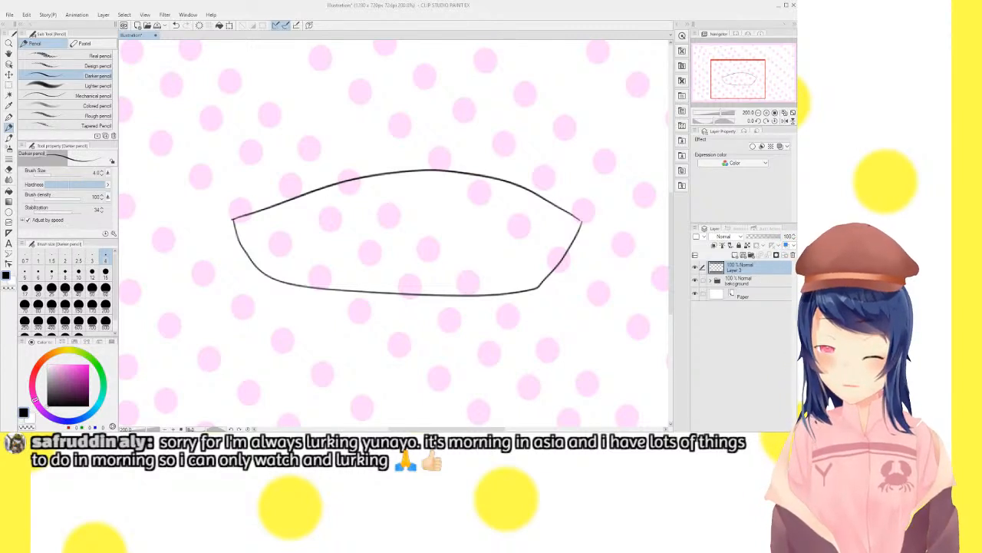
pyautogui.hotkey('ctrl', 'z')
pyautogui.hotkey('ctrl', 'z')
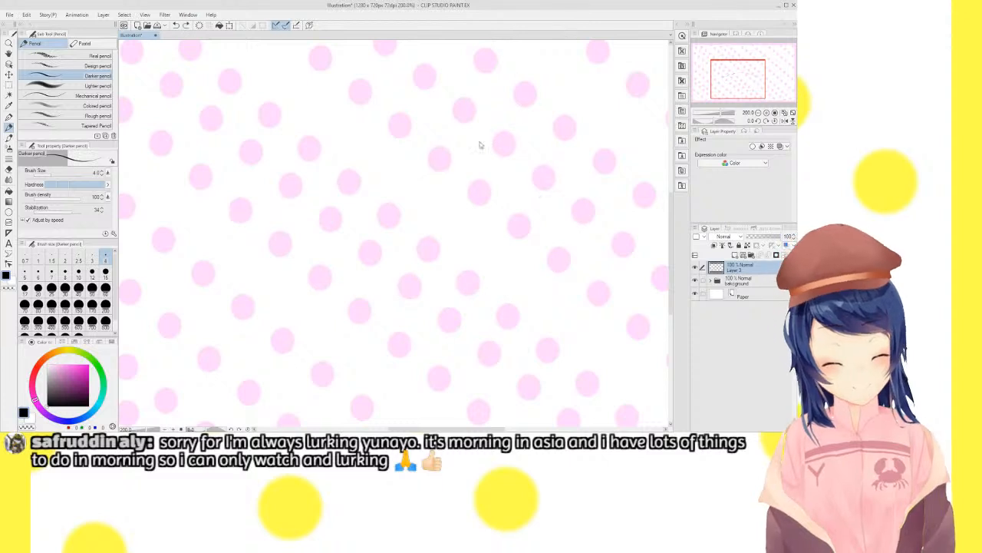
pyautogui.moveTo(561, 207)
pyautogui.mouseDown()
pyautogui.moveTo(499, 175)
pyautogui.moveTo(452, 169)
pyautogui.moveTo(335, 186)
pyautogui.moveTo(293, 218)
pyautogui.moveTo(324, 260)
pyautogui.moveTo(356, 274)
pyautogui.moveTo(472, 267)
pyautogui.mouseUp()
pyautogui.hotkey('ctrl', 'z')
# Draw the crab's wide almond-shaped body outline in black near the canvas's centre and rename its layer "body"
pyautogui.moveTo(294, 218)
pyautogui.mouseDown()
pyautogui.moveTo(359, 265)
pyautogui.moveTo(458, 275)
pyautogui.moveTo(542, 249)
pyautogui.moveTo(568, 208)
pyautogui.mouseUp()
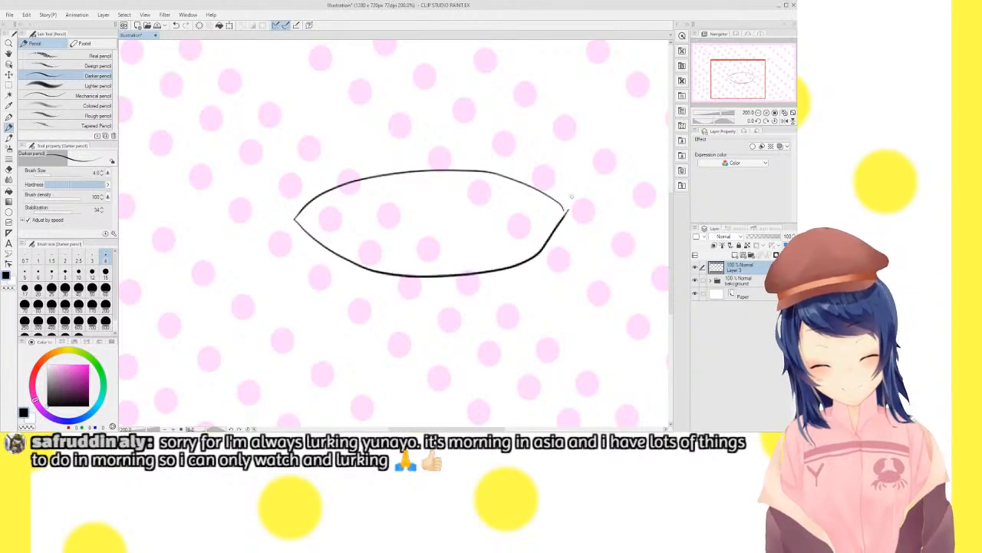
pyautogui.click(739, 78)
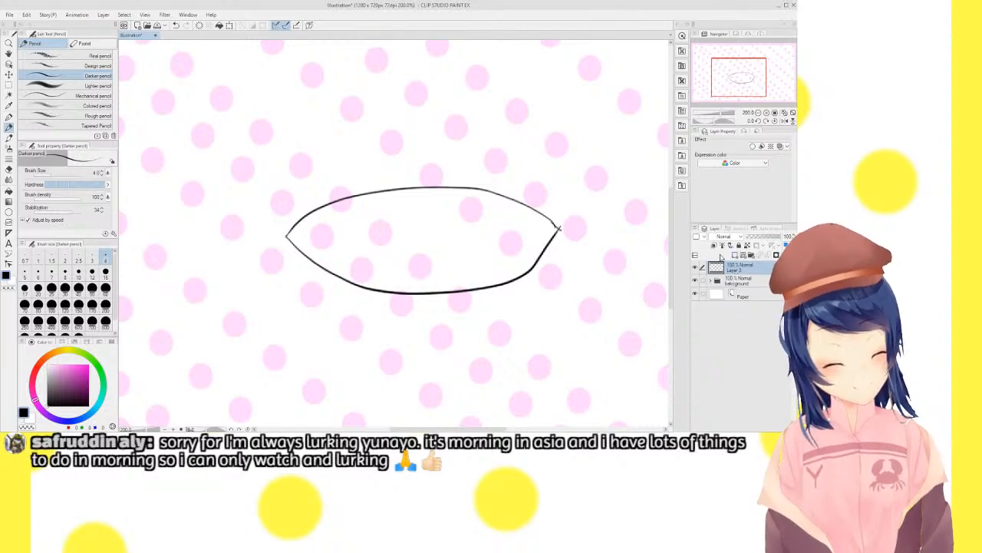
pyautogui.write('body')
pyautogui.press('Return')
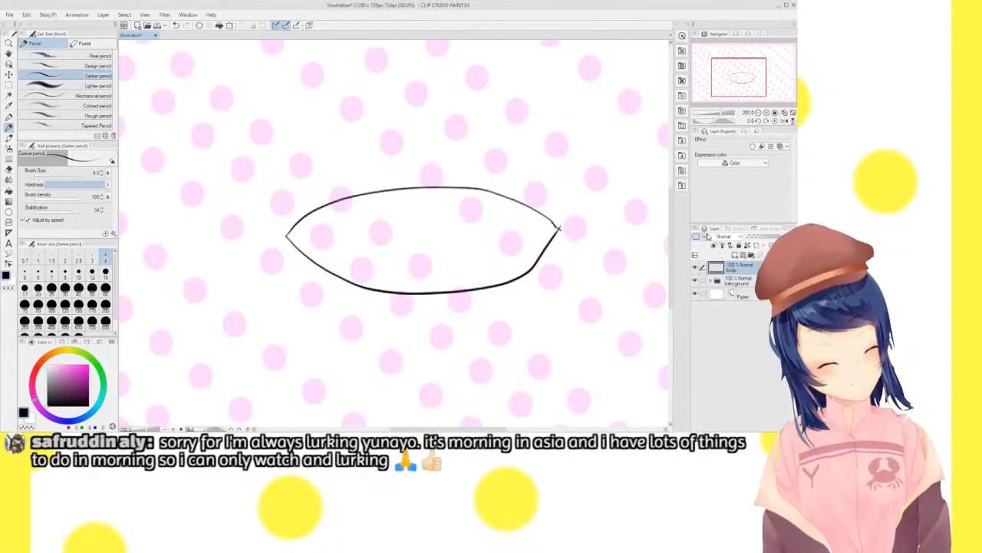
# Add a new layer above the body layer and draw two raised, notched claws on the body's upper left and upper right
pyautogui.click(735, 254)
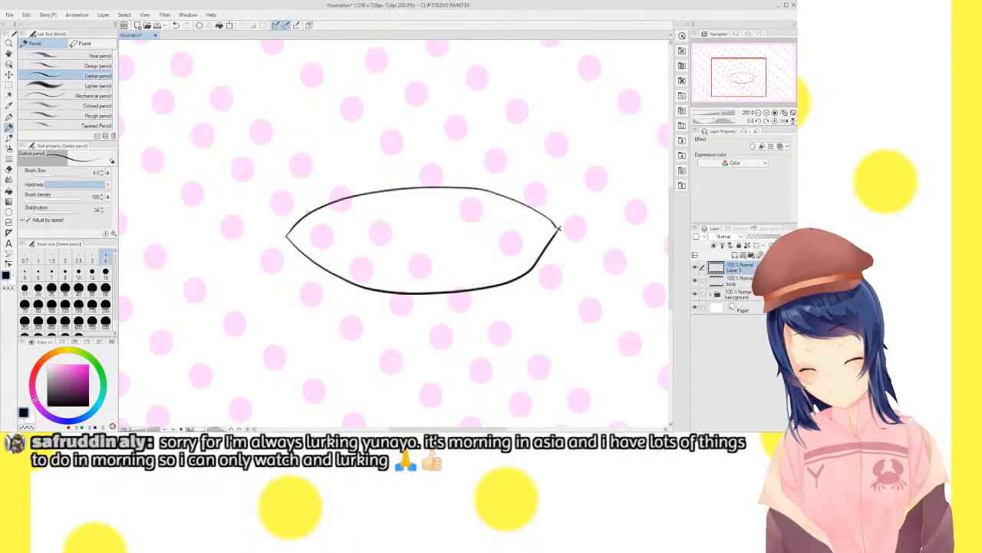
pyautogui.moveTo(307, 210)
pyautogui.mouseDown()
pyautogui.moveTo(267, 145)
pyautogui.moveTo(279, 77)
pyautogui.moveTo(305, 146)
pyautogui.moveTo(293, 91)
pyautogui.moveTo(307, 109)
pyautogui.moveTo(320, 177)
pyautogui.moveTo(308, 211)
pyautogui.mouseUp()
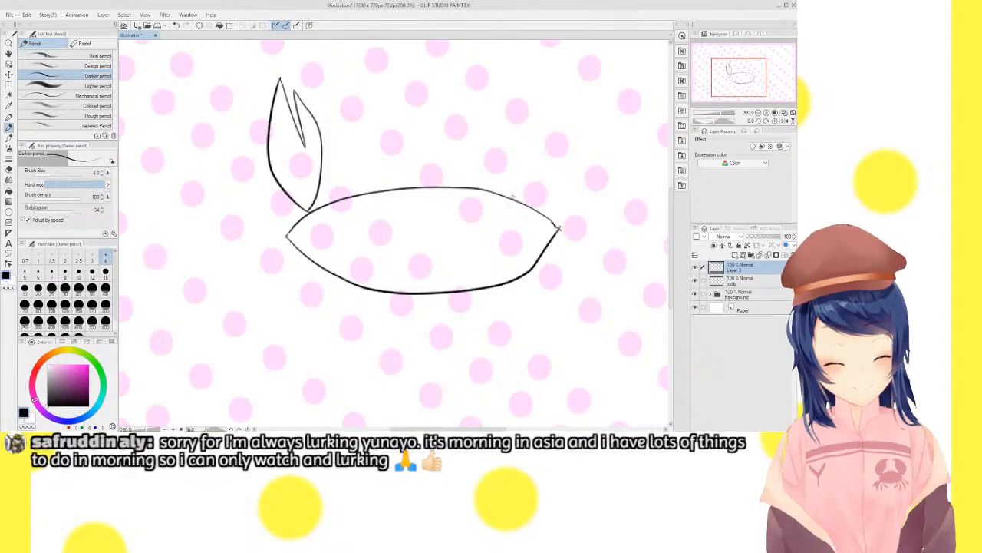
pyautogui.moveTo(512, 198)
pyautogui.mouseDown()
pyautogui.moveTo(514, 144)
pyautogui.moveTo(567, 85)
pyautogui.moveTo(544, 140)
pyautogui.moveTo(578, 65)
pyautogui.moveTo(572, 150)
pyautogui.moveTo(512, 199)
pyautogui.mouseUp()
# Add another new layer and draw thin, bent, pointed legs below the left and right ends of the crab's body
pyautogui.click(729, 252)
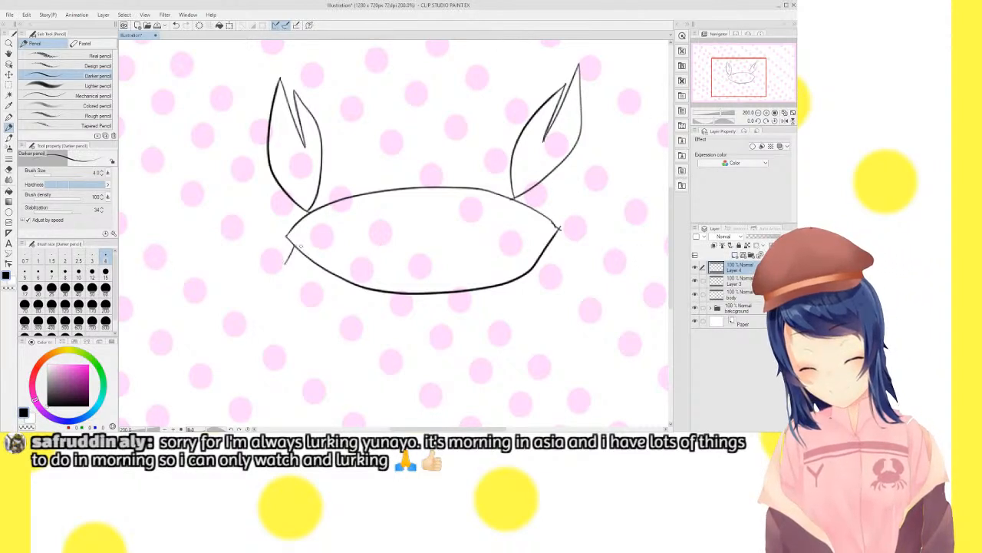
pyautogui.moveTo(282, 266); pyautogui.dragTo(289, 309)
pyautogui.moveTo(305, 248)
pyautogui.mouseDown()
pyautogui.moveTo(287, 275)
pyautogui.moveTo(300, 315)
pyautogui.moveTo(315, 263)
pyautogui.moveTo(316, 319)
pyautogui.moveTo(330, 271)
pyautogui.mouseUp()
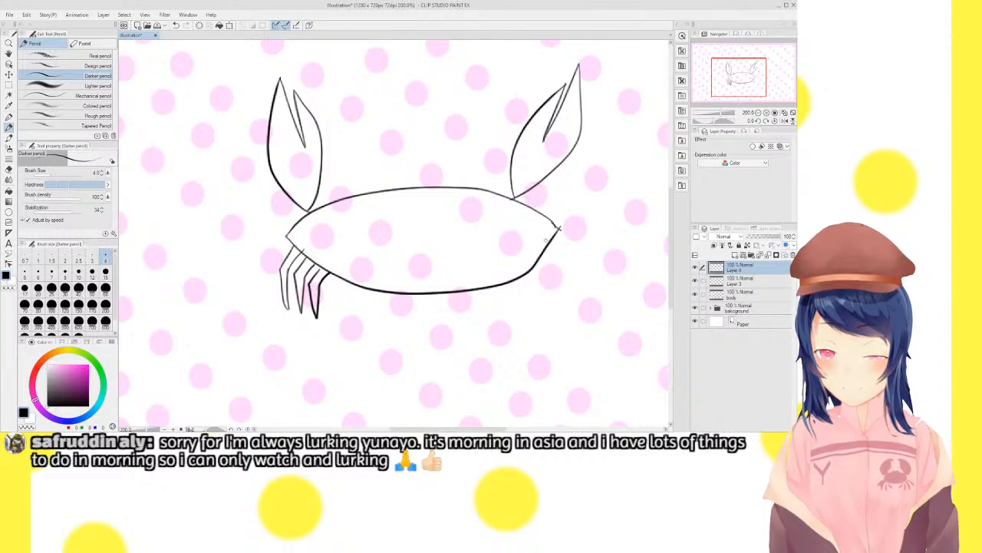
pyautogui.moveTo(560, 229)
pyautogui.mouseDown()
pyautogui.moveTo(581, 311)
pyautogui.moveTo(571, 266)
pyautogui.moveTo(551, 241)
pyautogui.moveTo(564, 274)
pyautogui.moveTo(563, 314)
pyautogui.moveTo(554, 274)
pyautogui.moveTo(541, 258)
pyautogui.moveTo(547, 313)
pyautogui.moveTo(530, 267)
pyautogui.mouseUp()
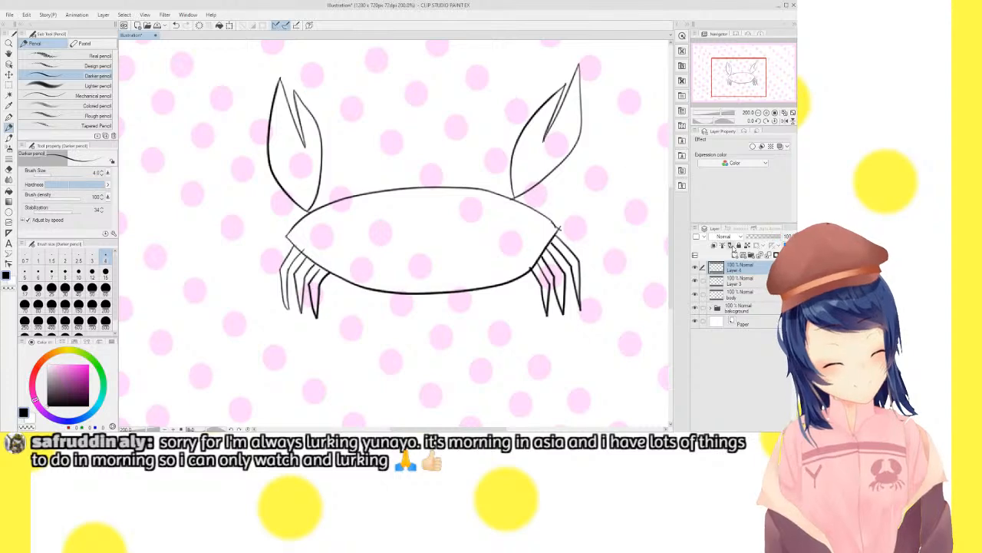
# Draw two short eye stalks with small oval eyes along the crab's upper edge on the body layer
pyautogui.click(740, 297)
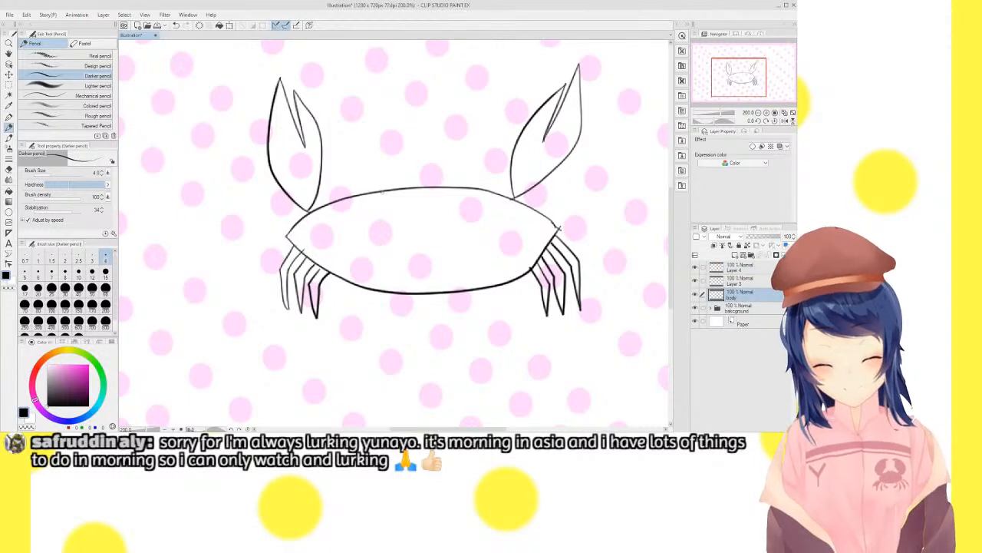
pyautogui.moveTo(376, 195)
pyautogui.mouseDown()
pyautogui.moveTo(375, 171)
pyautogui.moveTo(380, 180)
pyautogui.mouseUp()
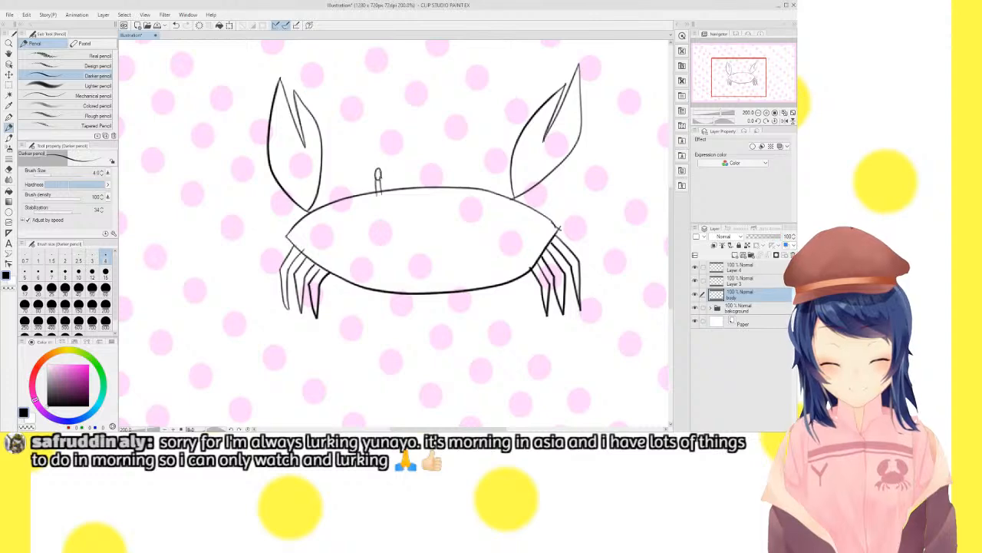
pyautogui.moveTo(438, 195)
pyautogui.mouseDown()
pyautogui.moveTo(436, 170)
pyautogui.moveTo(441, 194)
pyautogui.mouseUp()
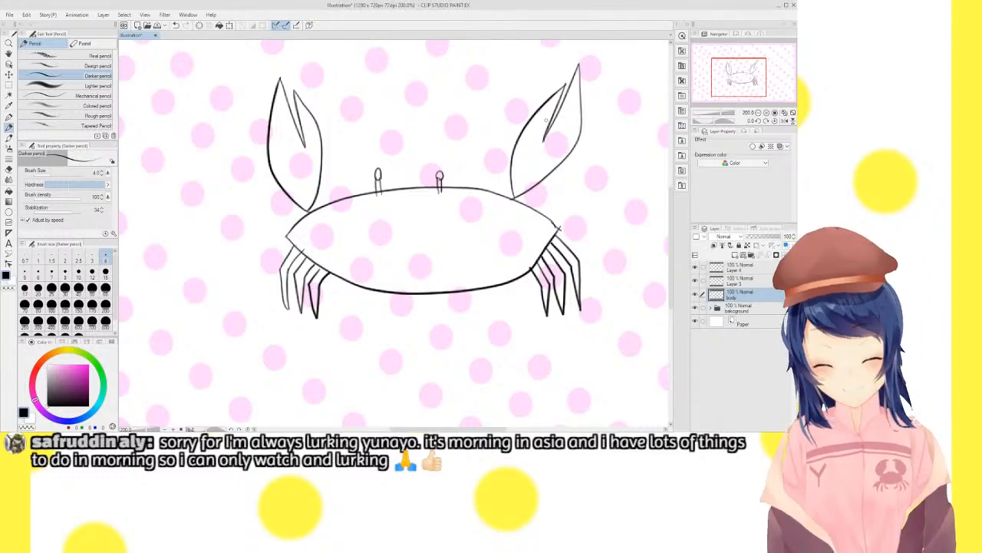
# Erase the body outline between the lines of both eye stalks with a small Hard eraser on the body layer
pyautogui.click(767, 113)
pyautogui.click(766, 112)
pyautogui.click(766, 112)
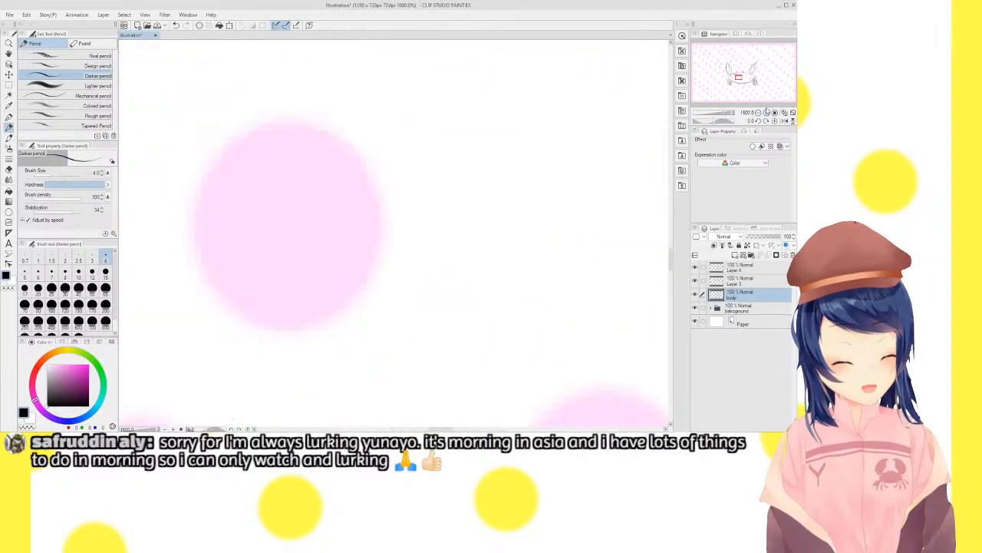
pyautogui.click(744, 73)
pyautogui.moveTo(744, 73); pyautogui.dragTo(743, 73)
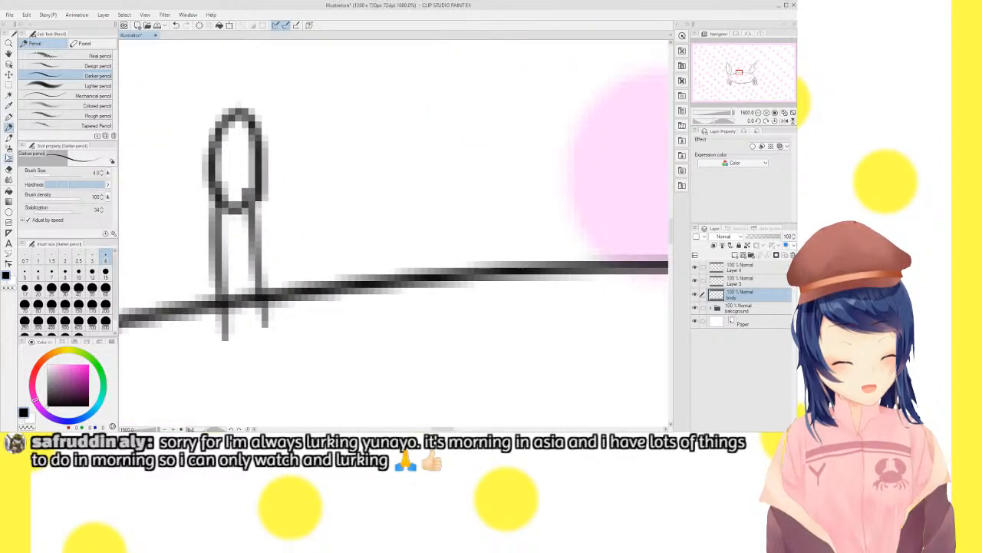
pyautogui.click(9, 170)
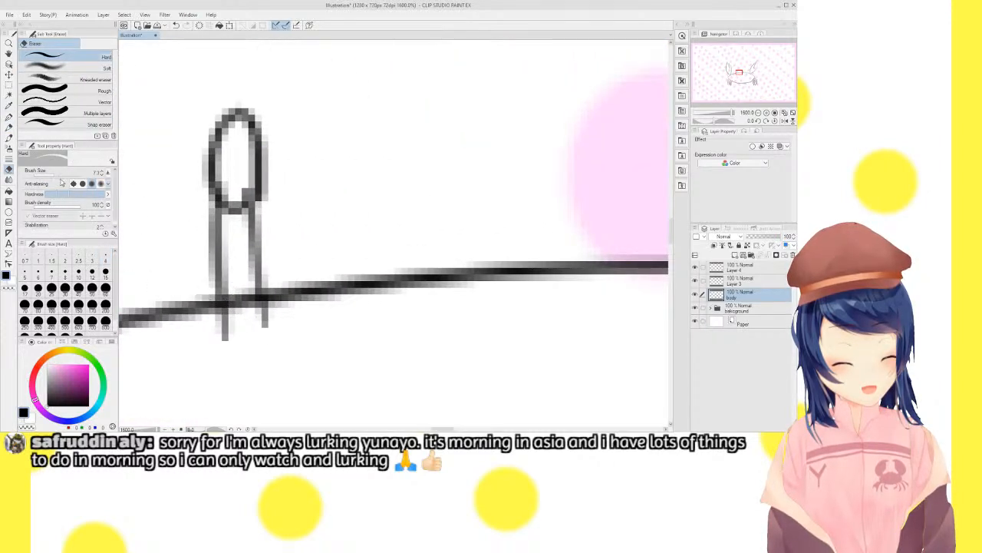
pyautogui.click(38, 273)
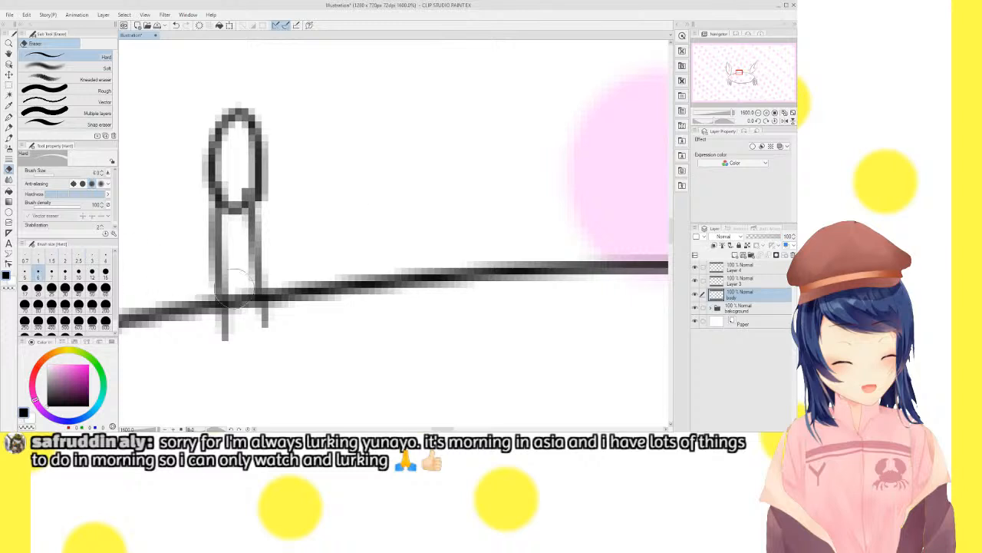
pyautogui.click(92, 261)
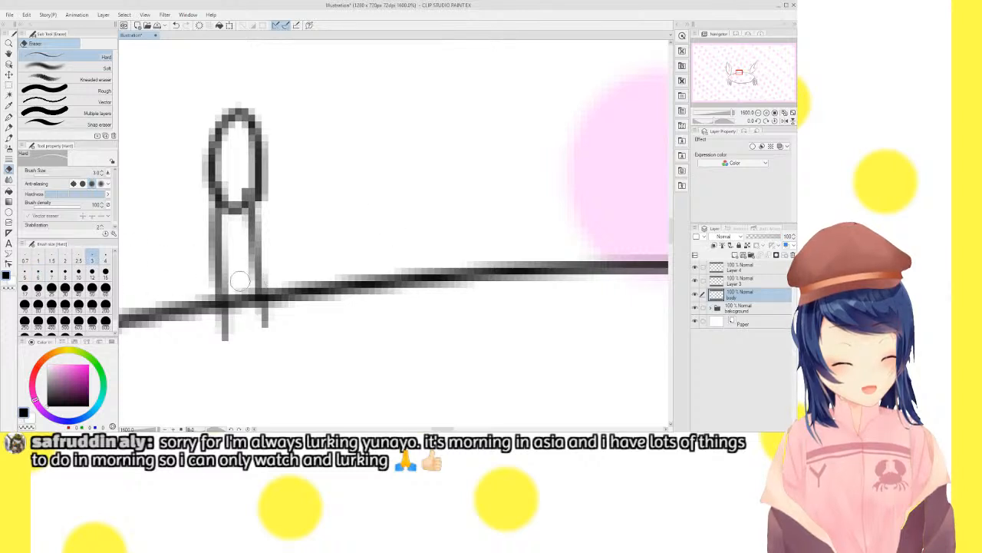
pyautogui.moveTo(241, 280)
pyautogui.mouseDown()
pyautogui.moveTo(235, 290)
pyautogui.moveTo(250, 308)
pyautogui.mouseUp()
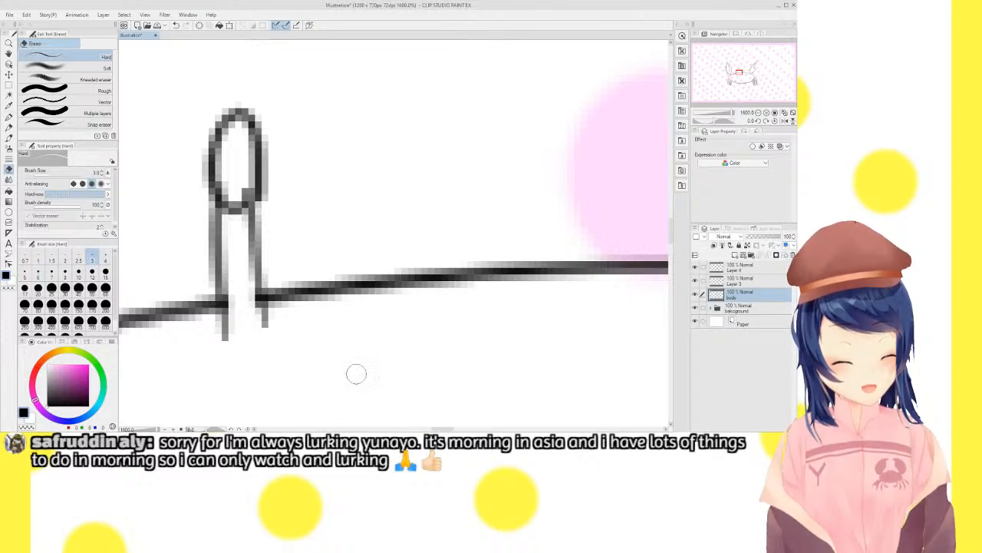
pyautogui.moveTo(447, 429); pyautogui.dragTo(460, 429)
pyautogui.moveTo(436, 263); pyautogui.dragTo(430, 269)
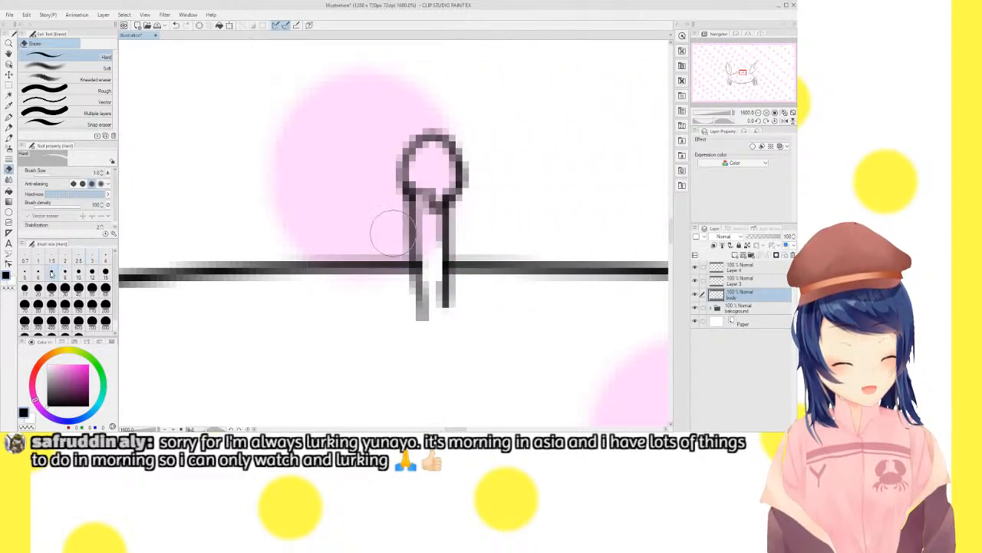
pyautogui.click(792, 114)
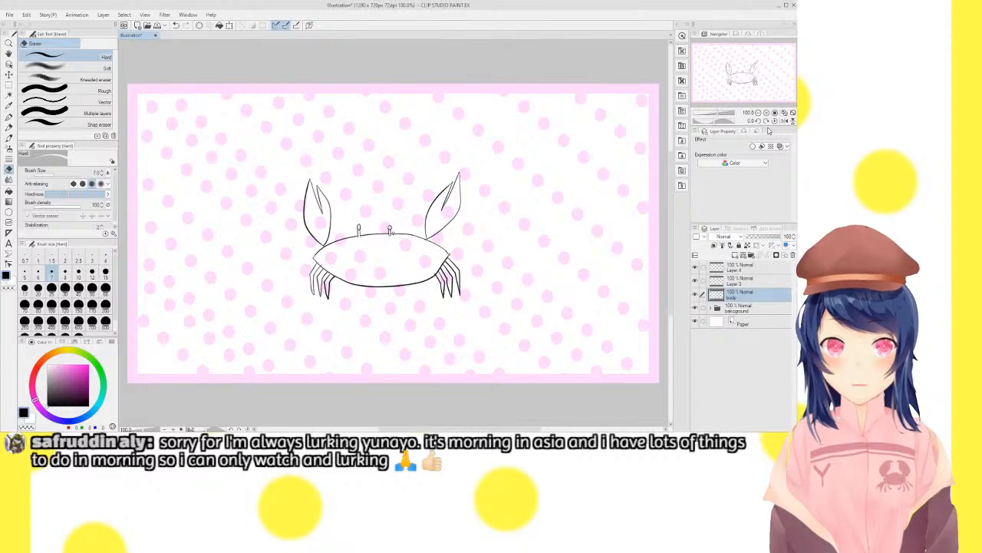
# Hide the background folder and add a new layer folder named "crba" above the crab's layers
pyautogui.click(696, 309)
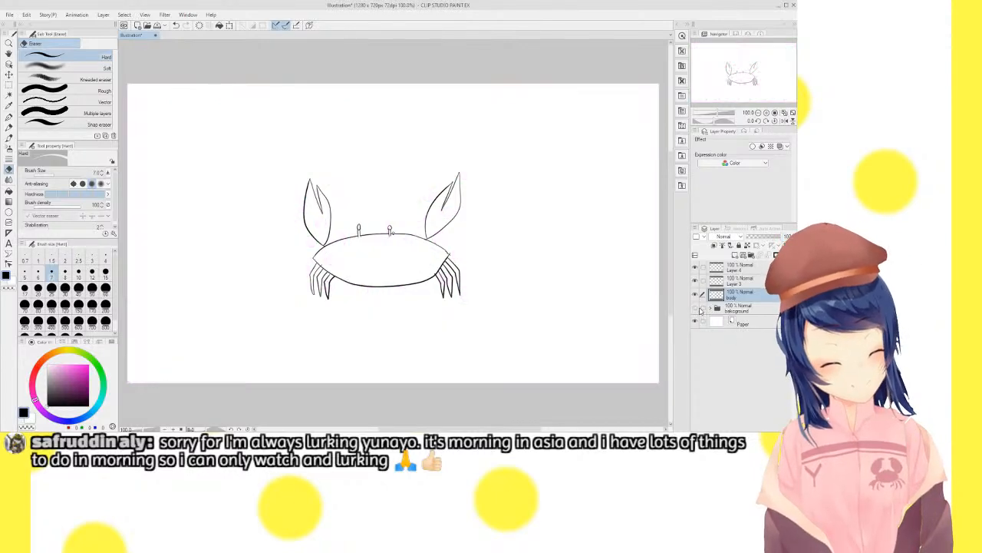
pyautogui.click(746, 269)
pyautogui.click(751, 255)
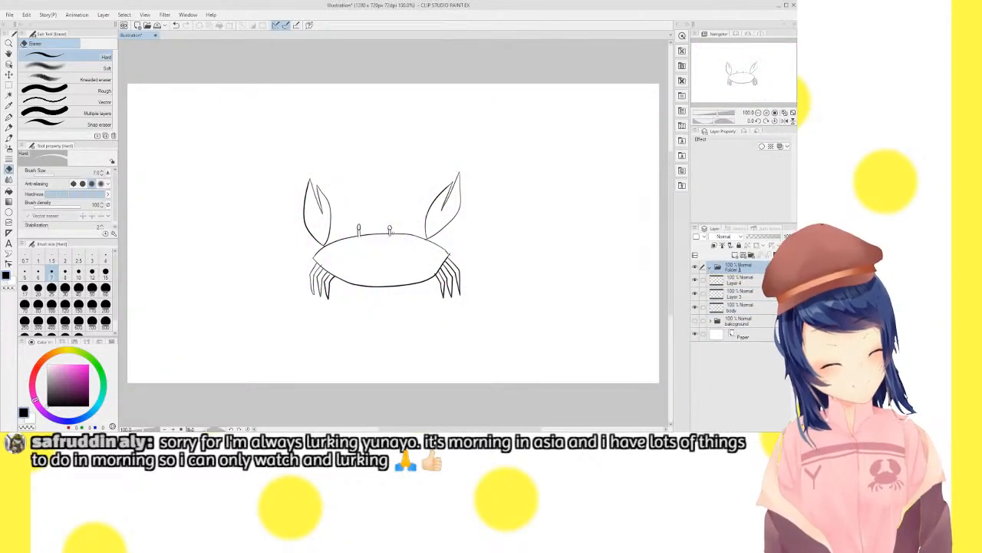
pyautogui.write('crba')
pyautogui.press('Return')
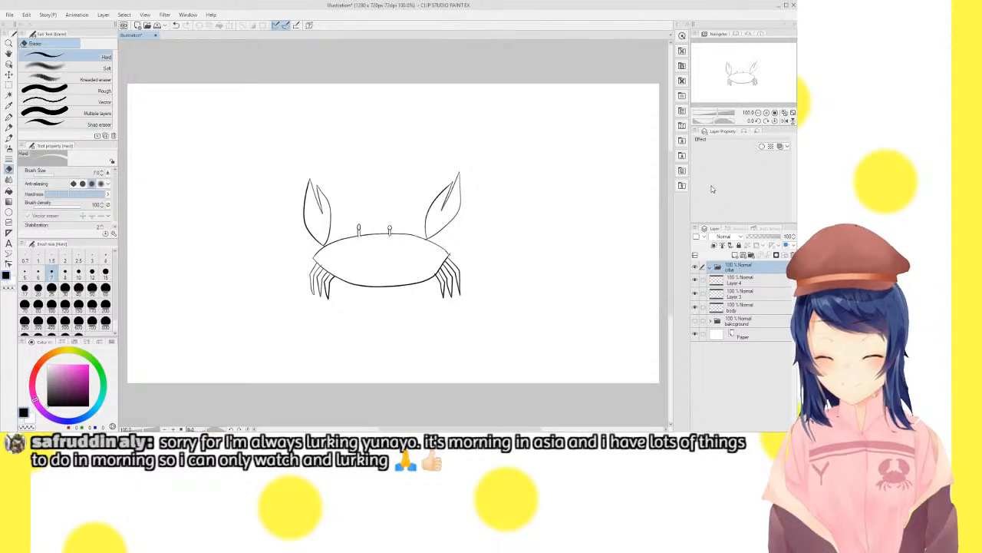
# Move the crab's claw, leg and body layers into the crba folder and add a "color" layer above them
pyautogui.moveTo(742, 282); pyautogui.dragTo(749, 271)
pyautogui.moveTo(741, 307); pyautogui.dragTo(750, 271)
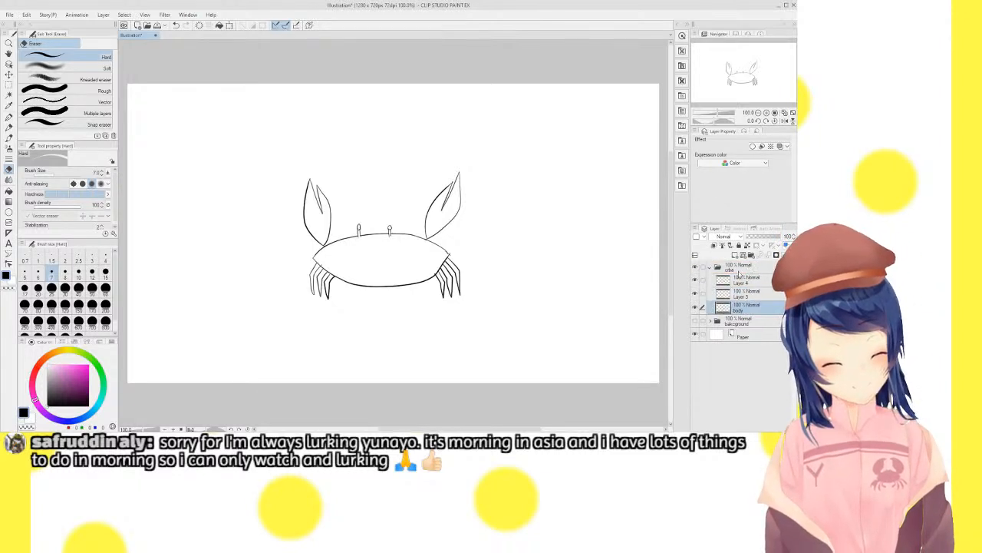
pyautogui.click(737, 268)
pyautogui.click(737, 256)
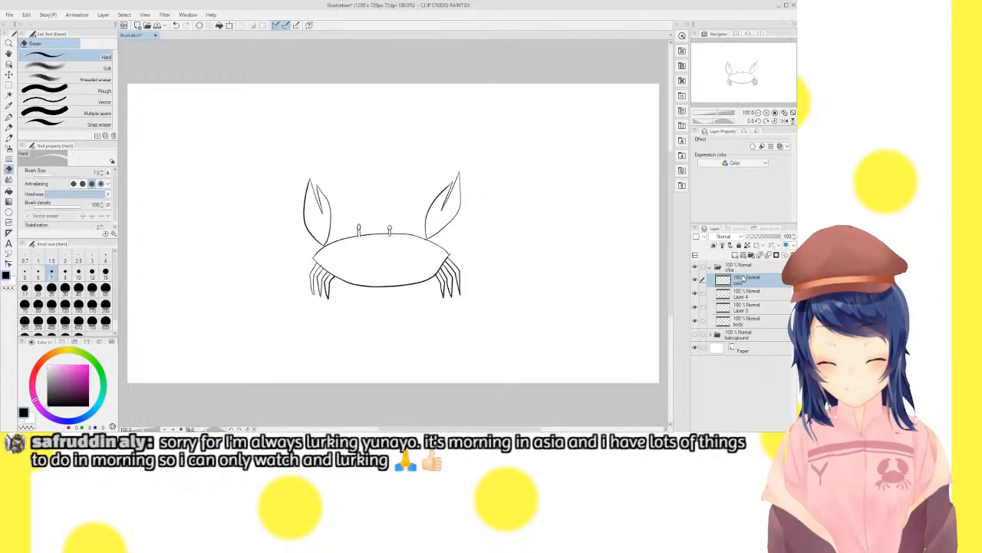
# Auto-select the enclosed interiors of the crab's claws, body and legs together as one selection
pyautogui.click(766, 110)
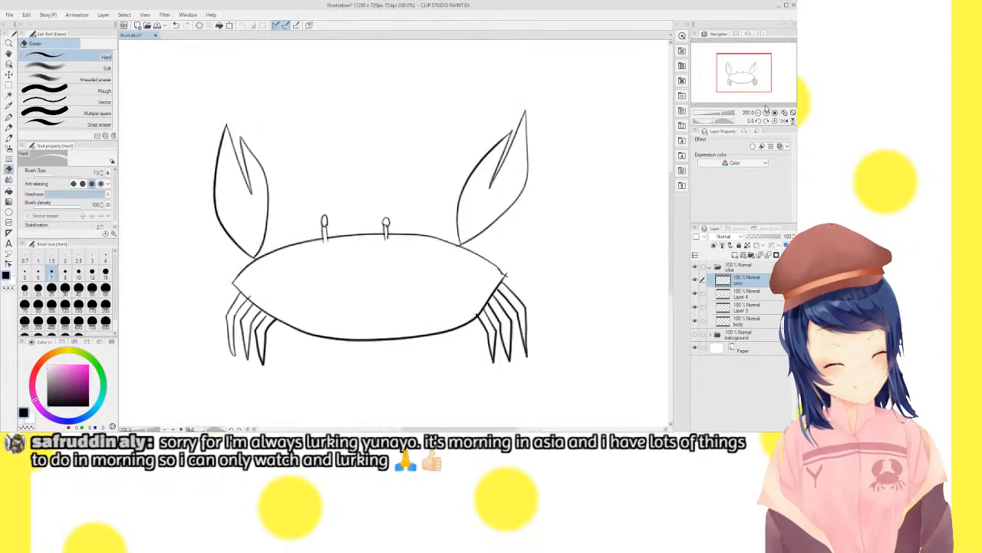
pyautogui.moveTo(757, 78); pyautogui.dragTo(755, 81)
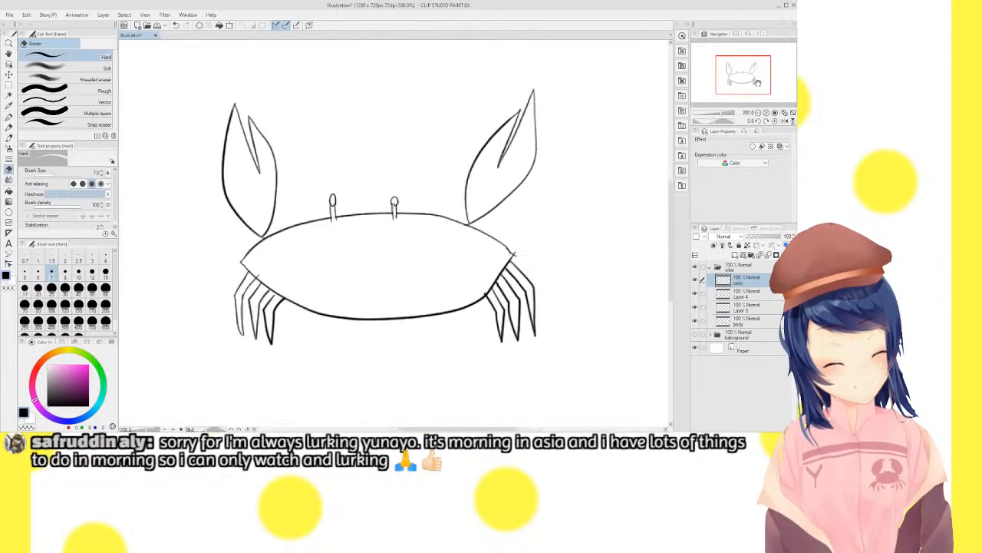
pyautogui.click(10, 95)
pyautogui.click(263, 197)
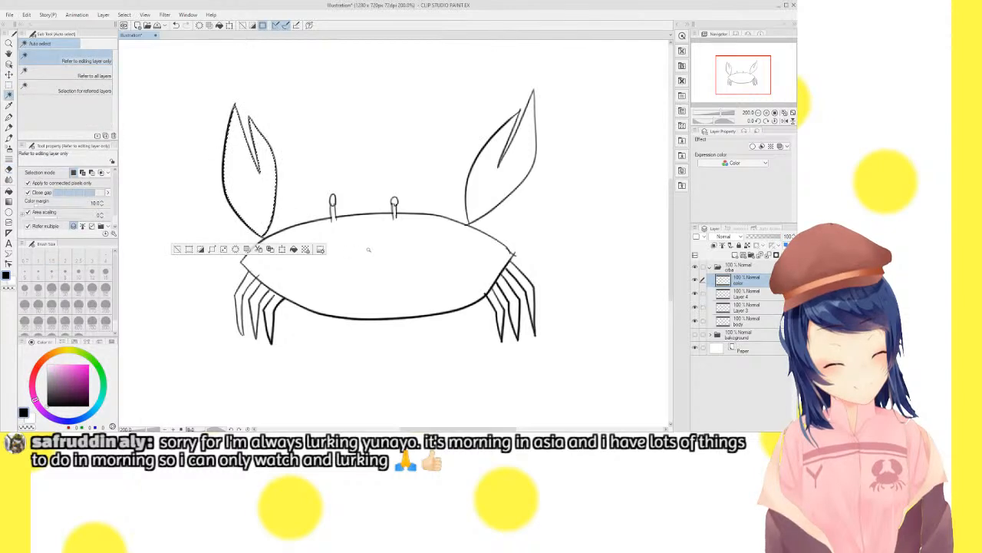
pyautogui.keyDown('shift'); pyautogui.click(368, 249); pyautogui.keyUp('shift')
pyautogui.keyDown('shift'); pyautogui.click(491, 184); pyautogui.keyUp('shift')
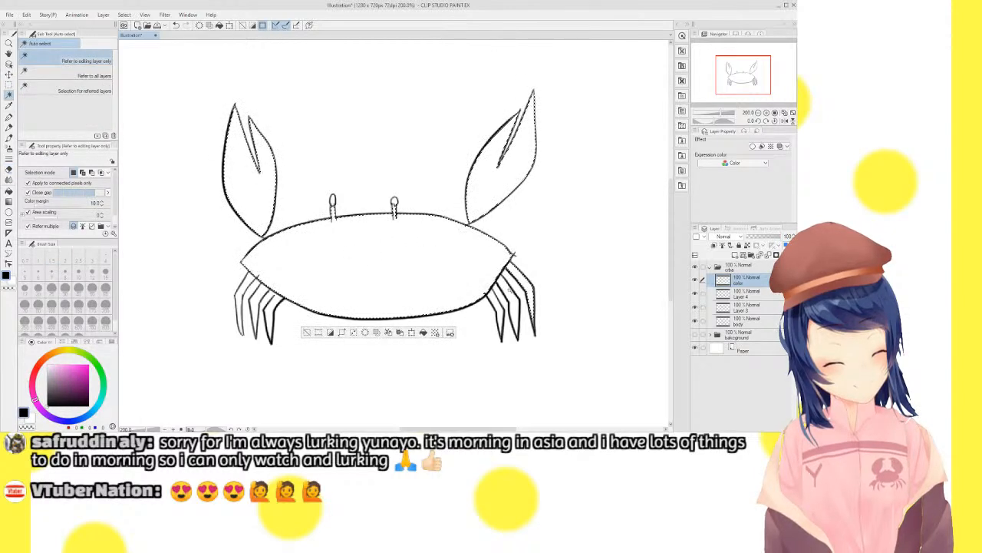
pyautogui.keyDown('shift'); pyautogui.click(502, 301); pyautogui.keyUp('shift')
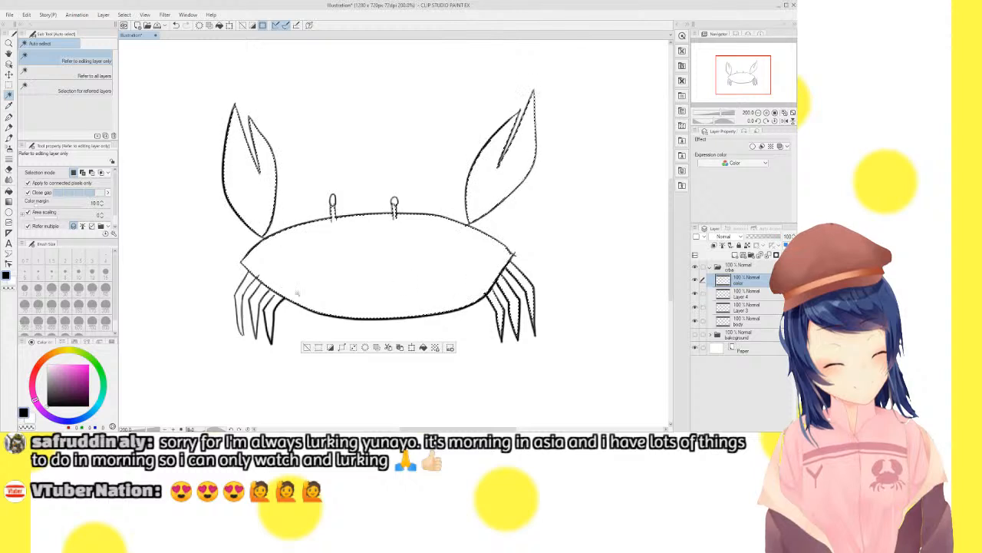
pyautogui.keyDown('shift'); pyautogui.click(270, 305); pyautogui.keyUp('shift')
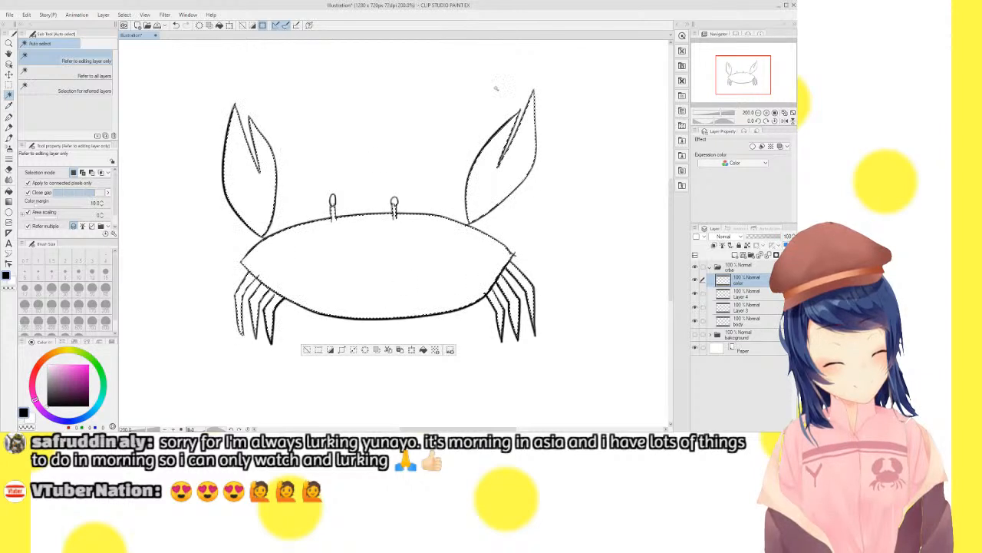
# Paint the selected crab areas salmon orange with the Bit husky brush on the color layer and deselect
pyautogui.click(9, 138)
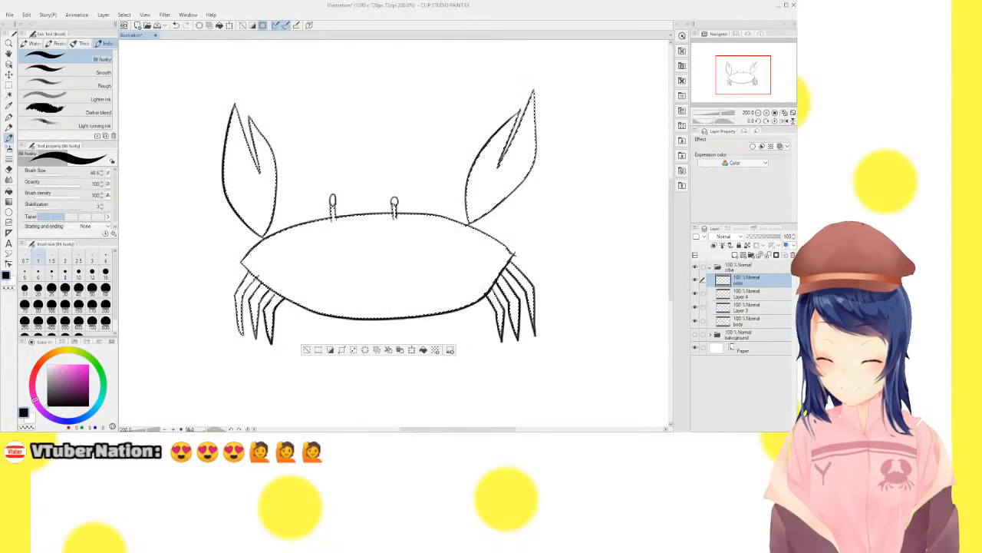
pyautogui.click(37, 372)
pyautogui.moveTo(66, 371); pyautogui.dragTo(78, 370)
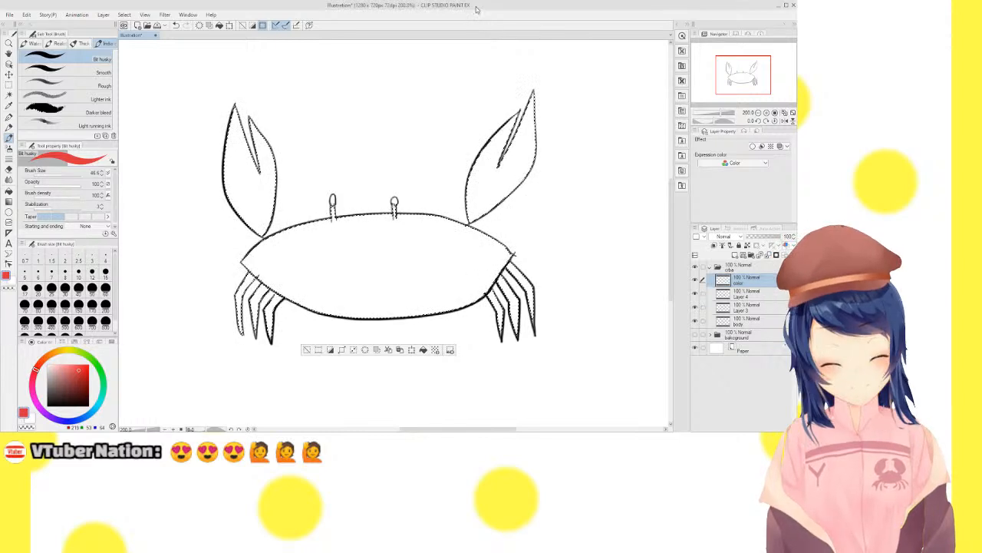
pyautogui.moveTo(78, 377)
pyautogui.mouseDown()
pyautogui.moveTo(63, 359)
pyautogui.moveTo(71, 361)
pyautogui.moveTo(40, 364)
pyautogui.mouseUp()
pyautogui.click(46, 356)
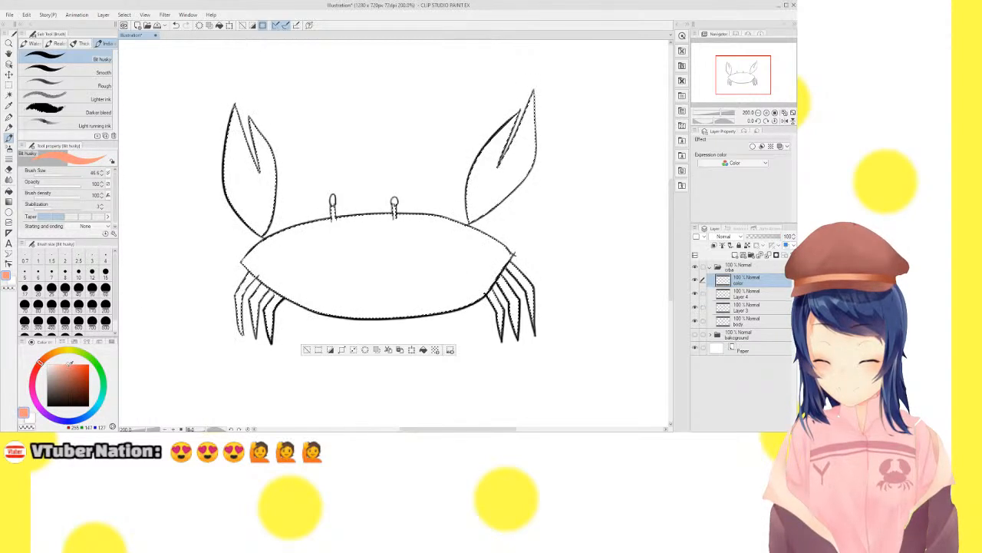
pyautogui.moveTo(268, 136)
pyautogui.mouseDown()
pyautogui.moveTo(209, 136)
pyautogui.moveTo(230, 222)
pyautogui.moveTo(248, 83)
pyautogui.moveTo(263, 132)
pyautogui.moveTo(257, 188)
pyautogui.mouseUp()
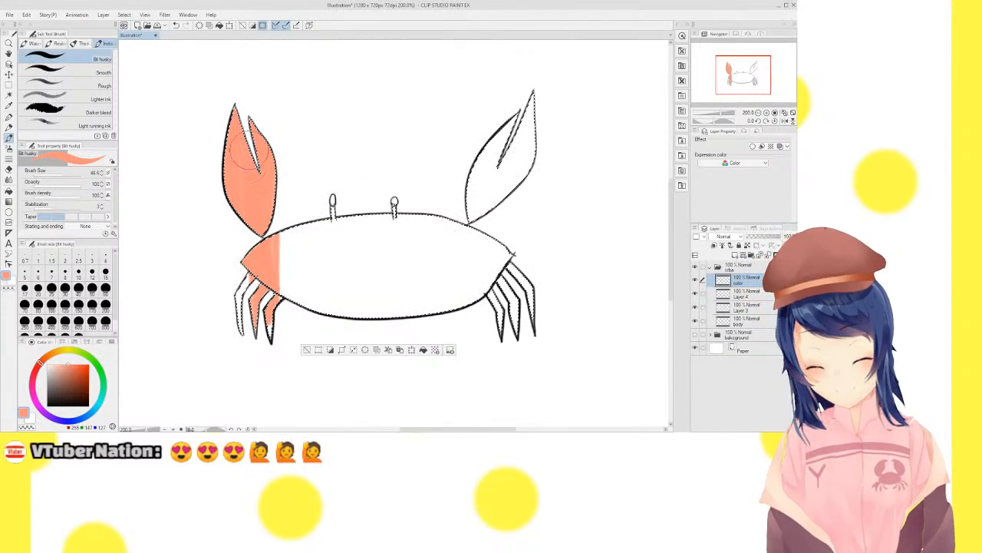
pyautogui.moveTo(244, 277); pyautogui.dragTo(241, 330)
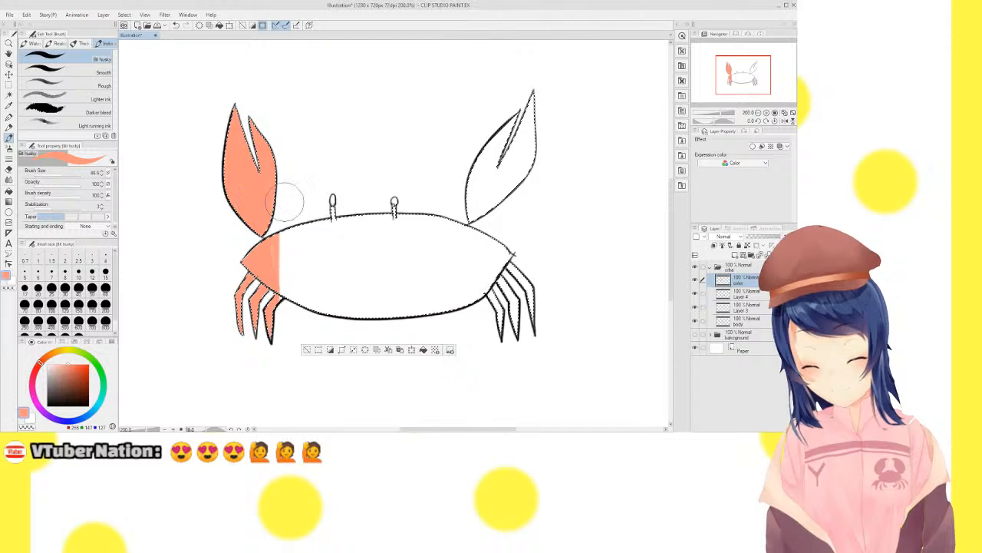
pyautogui.moveTo(281, 260); pyautogui.dragTo(291, 303)
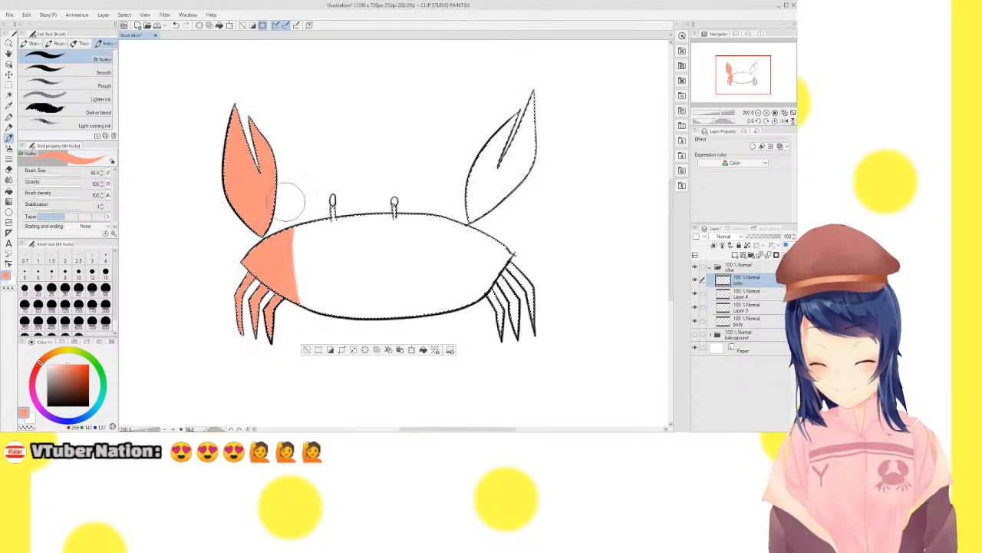
pyautogui.moveTo(292, 223)
pyautogui.mouseDown()
pyautogui.moveTo(303, 327)
pyautogui.moveTo(307, 316)
pyautogui.moveTo(341, 344)
pyautogui.moveTo(363, 313)
pyautogui.moveTo(355, 285)
pyautogui.moveTo(395, 325)
pyautogui.moveTo(337, 197)
pyautogui.moveTo(436, 324)
pyautogui.moveTo(441, 312)
pyautogui.moveTo(388, 234)
pyautogui.moveTo(397, 265)
pyautogui.moveTo(353, 232)
pyautogui.moveTo(381, 215)
pyautogui.moveTo(355, 243)
pyautogui.moveTo(349, 275)
pyautogui.moveTo(430, 267)
pyautogui.moveTo(381, 190)
pyautogui.moveTo(421, 217)
pyautogui.moveTo(476, 287)
pyautogui.moveTo(489, 275)
pyautogui.moveTo(504, 345)
pyautogui.moveTo(482, 332)
pyautogui.moveTo(432, 205)
pyautogui.moveTo(472, 228)
pyautogui.moveTo(509, 273)
pyautogui.moveTo(484, 216)
pyautogui.moveTo(481, 176)
pyautogui.moveTo(474, 207)
pyautogui.moveTo(471, 169)
pyautogui.moveTo(504, 219)
pyautogui.mouseUp()
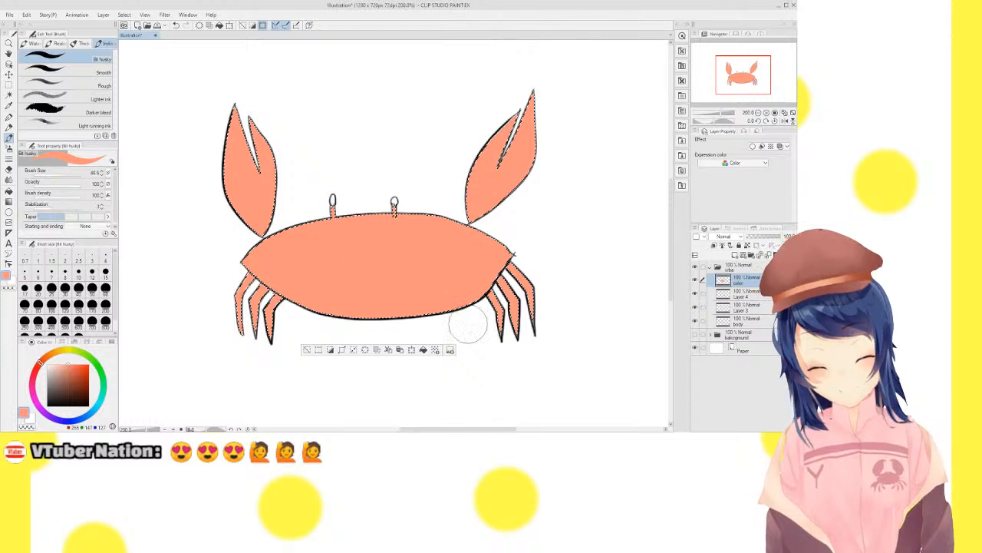
pyautogui.click(306, 349)
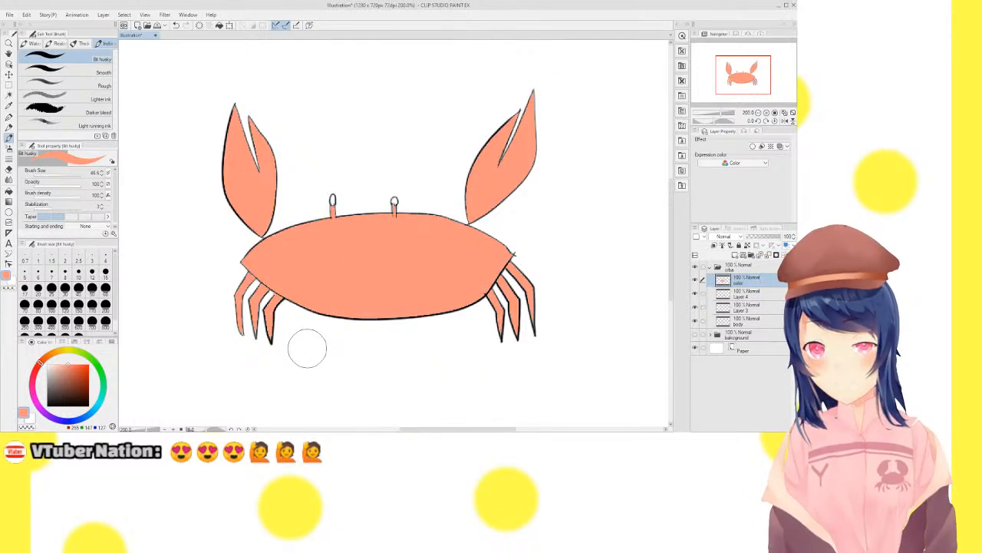
# Shade the crab's left eye in near-black with the Darker pencil on the color layer
pyautogui.doubleClick(765, 113)
pyautogui.moveTo(742, 75); pyautogui.dragTo(737, 70)
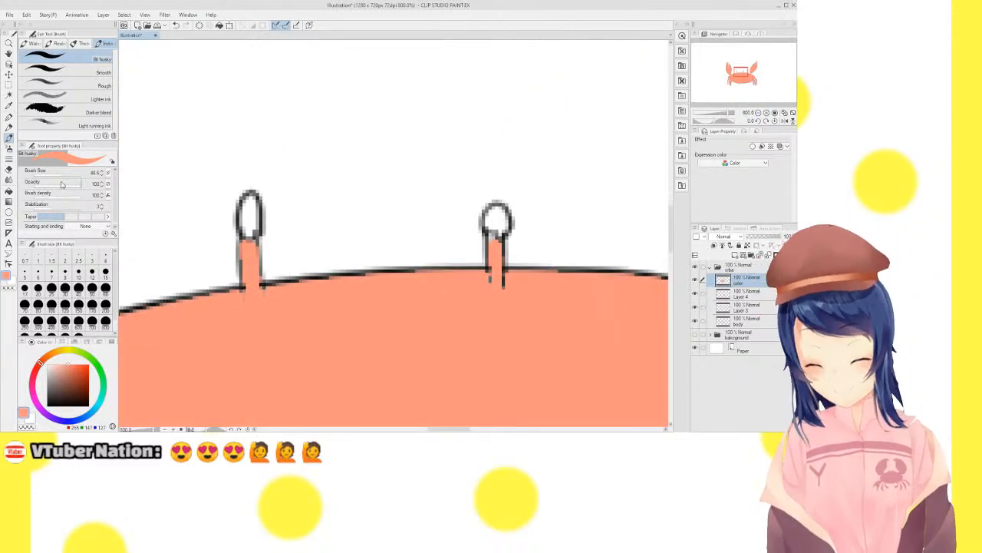
pyautogui.moveTo(64, 176); pyautogui.dragTo(47, 176)
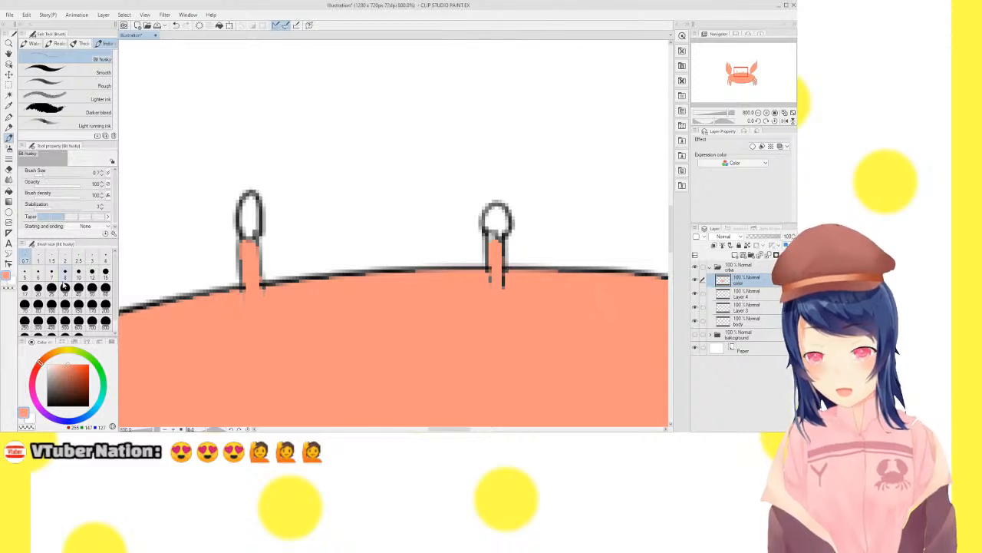
pyautogui.click(51, 288)
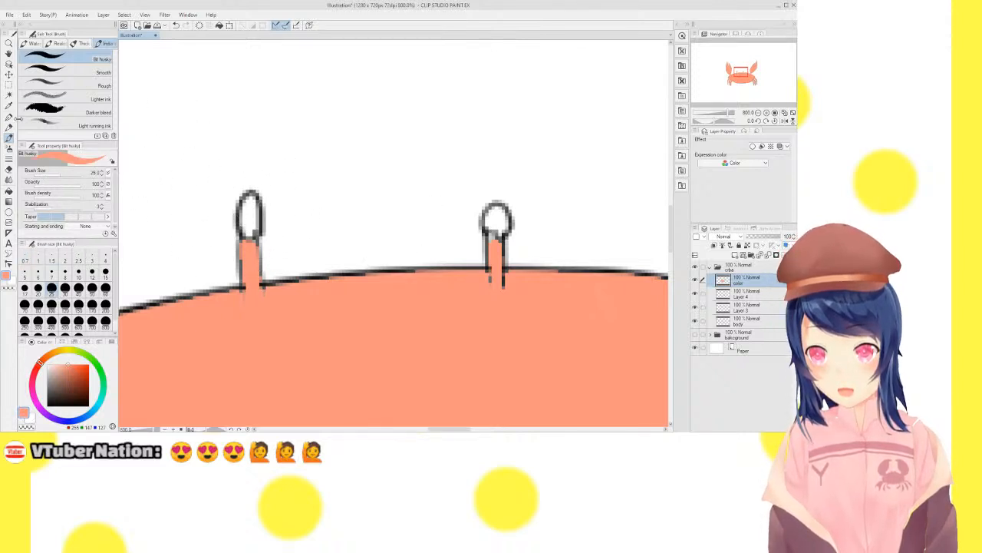
pyautogui.click(8, 126)
pyautogui.click(49, 402)
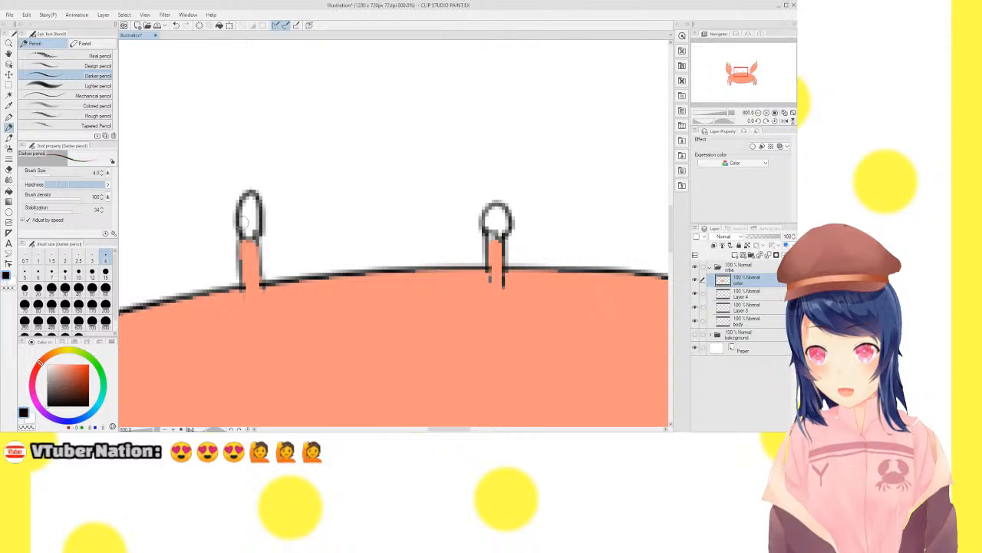
pyautogui.click(49, 399)
pyautogui.click(47, 402)
pyautogui.moveTo(249, 205)
pyautogui.mouseDown()
pyautogui.moveTo(242, 222)
pyautogui.moveTo(252, 226)
pyautogui.moveTo(253, 213)
pyautogui.mouseUp()
pyautogui.moveTo(74, 198); pyautogui.dragTo(61, 198)
pyautogui.moveTo(250, 203); pyautogui.dragTo(249, 215)
# Try shading the left eye further with the pencil's brush density reduced to 14
pyautogui.moveTo(79, 201); pyautogui.dragTo(33, 201)
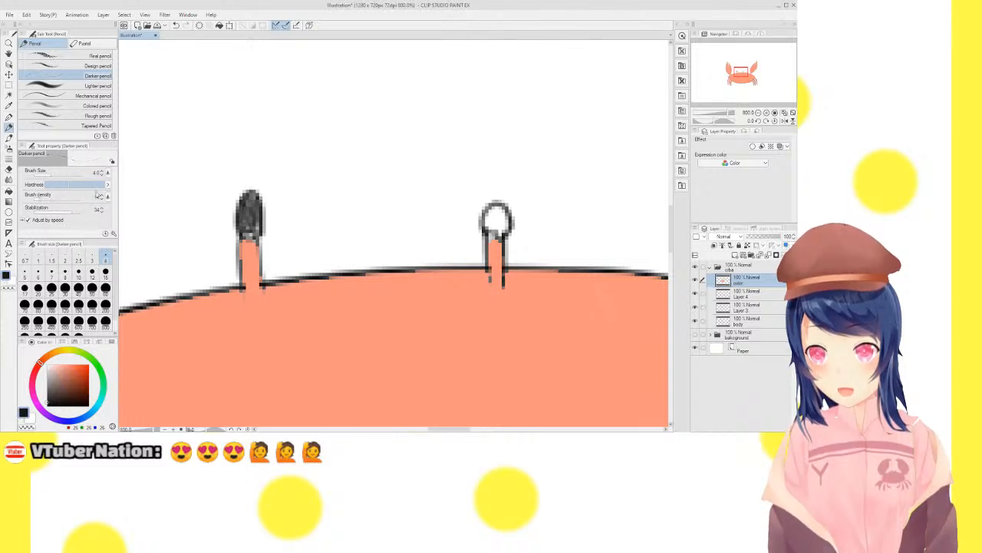
pyautogui.moveTo(252, 210); pyautogui.dragTo(252, 225)
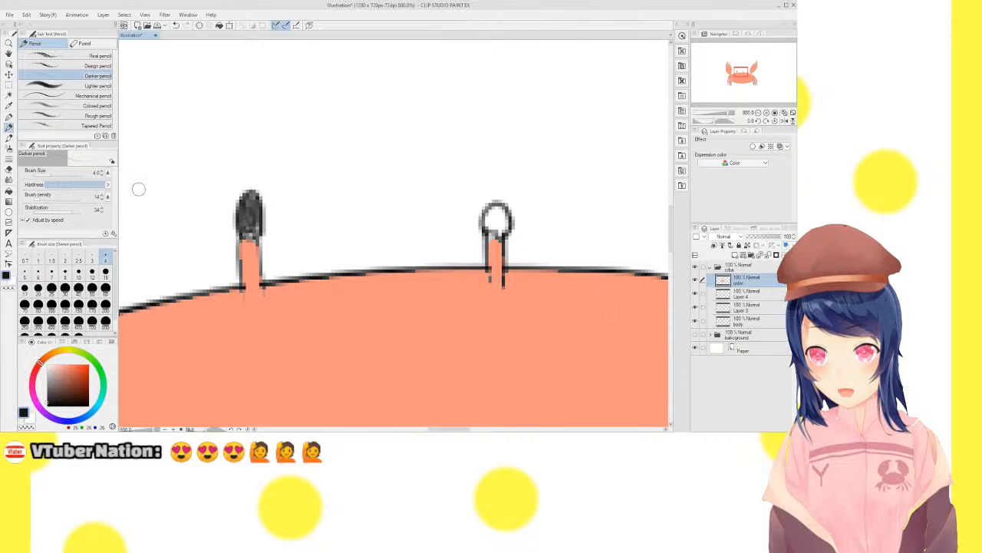
pyautogui.moveTo(42, 202); pyautogui.dragTo(25, 204)
pyautogui.moveTo(257, 213)
pyautogui.mouseDown()
pyautogui.moveTo(251, 232)
pyautogui.moveTo(250, 210)
pyautogui.mouseUp()
# Set the pencil's brush density to 100 and stabilization to 0, and darken the left eye's near-black fill
pyautogui.click(101, 200)
pyautogui.click(102, 200)
pyautogui.moveTo(253, 211)
pyautogui.mouseDown()
pyautogui.moveTo(251, 227)
pyautogui.moveTo(243, 221)
pyautogui.mouseUp()
pyautogui.moveTo(39, 201)
pyautogui.mouseDown()
pyautogui.moveTo(103, 202)
pyautogui.moveTo(27, 213)
pyautogui.mouseUp()
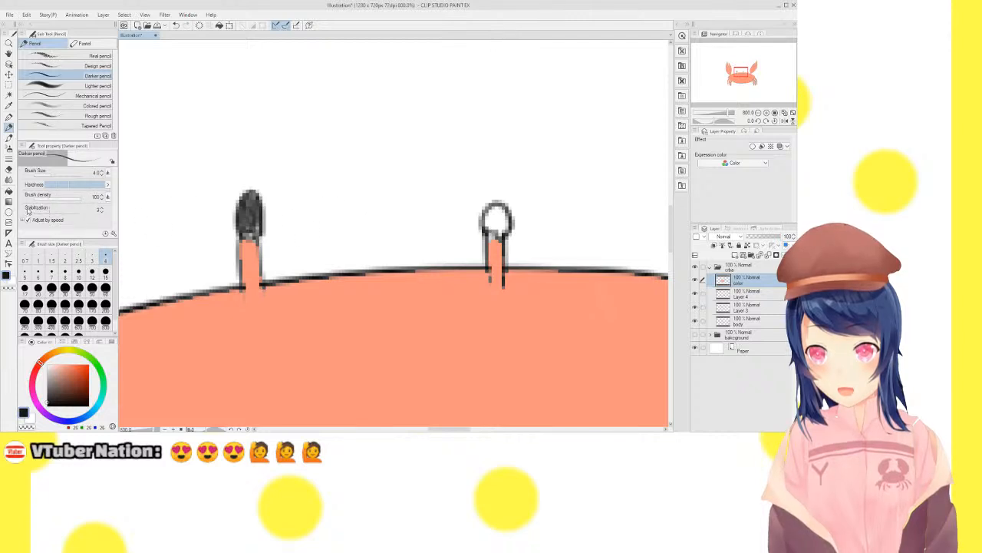
pyautogui.moveTo(250, 204); pyautogui.dragTo(250, 228)
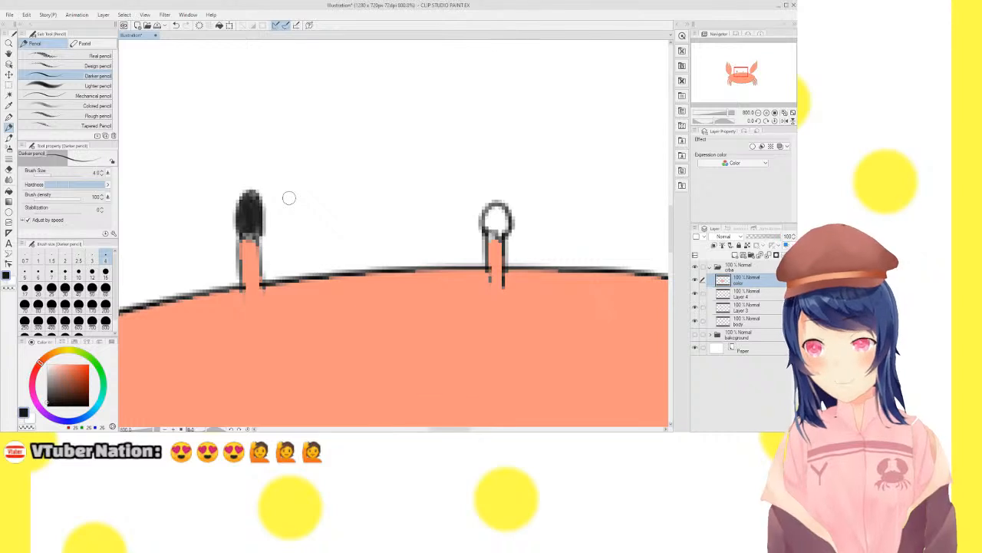
# Fill the crab's right eye with near-black using the Darker pencil on the color layer
pyautogui.moveTo(495, 219)
pyautogui.mouseDown()
pyautogui.moveTo(491, 232)
pyautogui.moveTo(500, 218)
pyautogui.mouseUp()
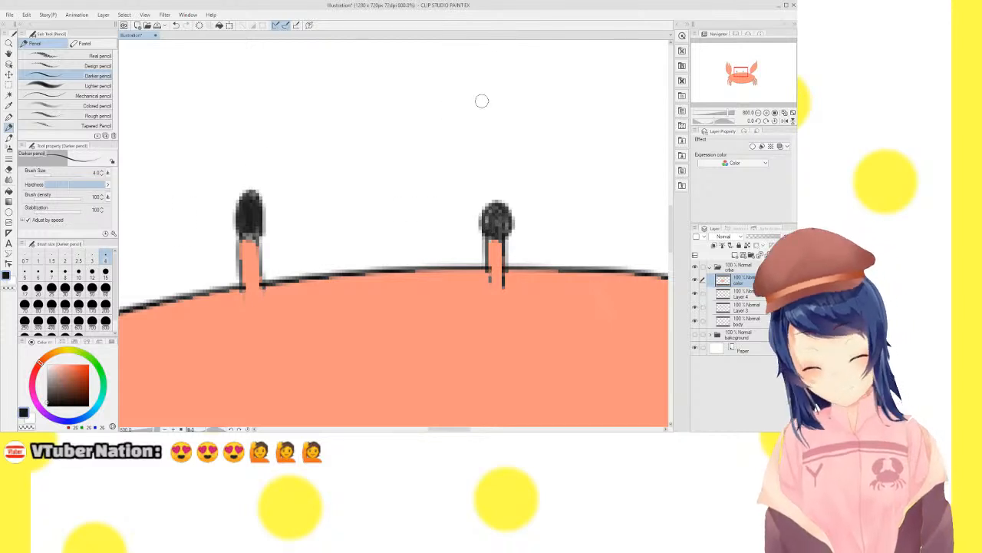
pyautogui.click(792, 113)
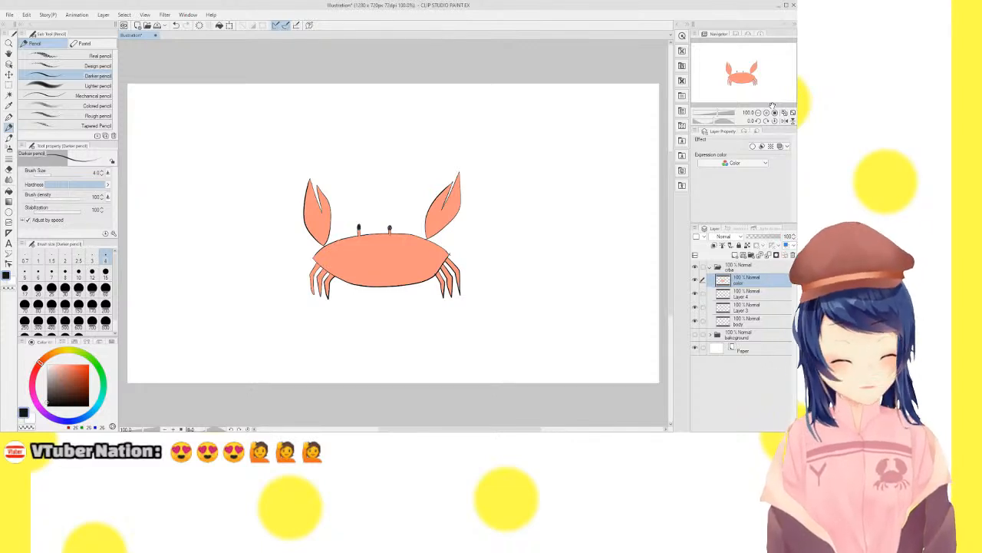
# Show the polka-dot background folder again and collapse the crab's layer folder
pyautogui.click(695, 335)
pyautogui.click(696, 336)
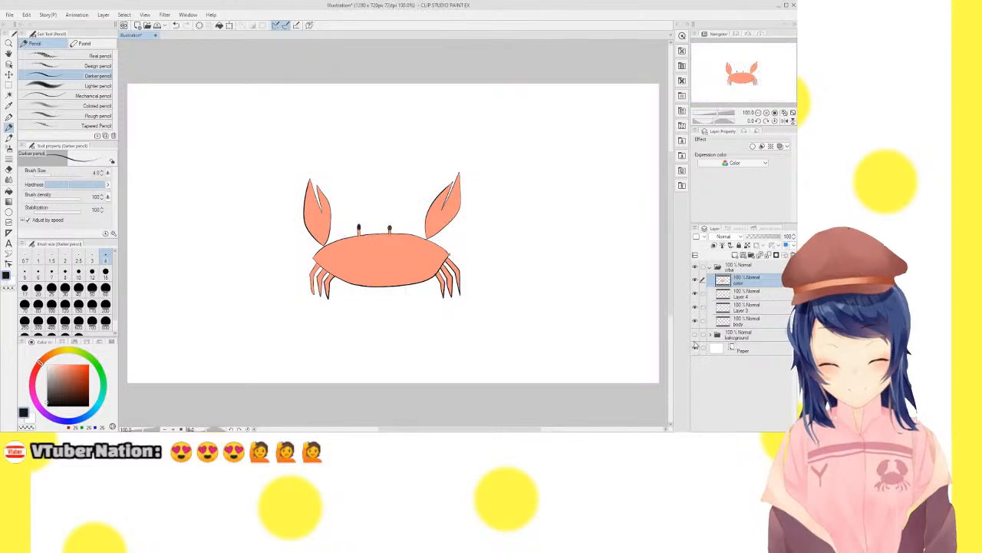
pyautogui.click(696, 336)
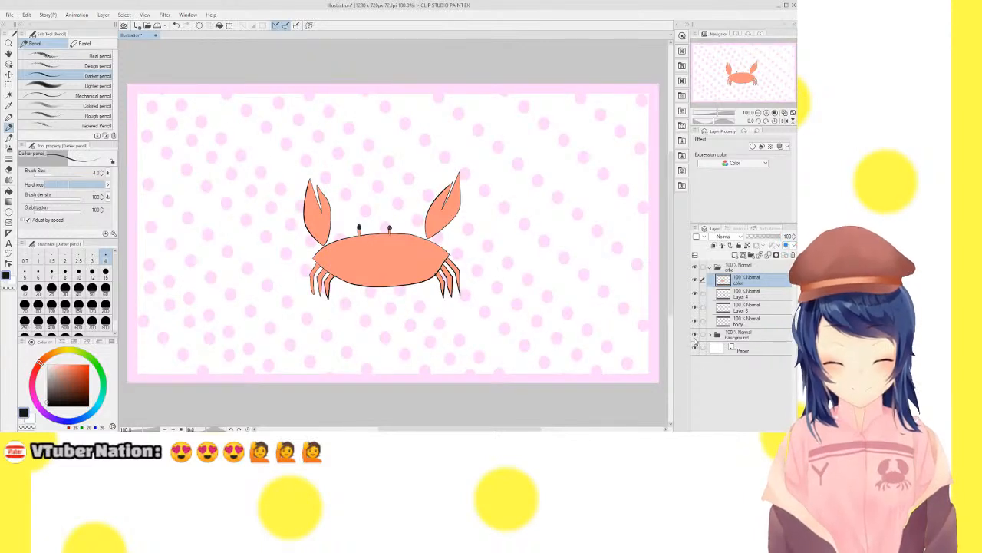
pyautogui.click(710, 267)
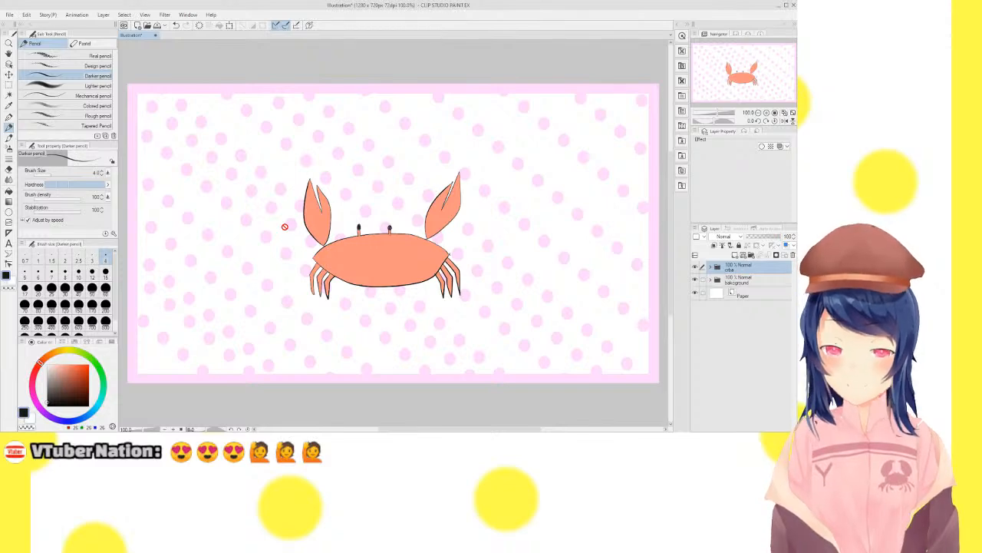
pyautogui.click(767, 113)
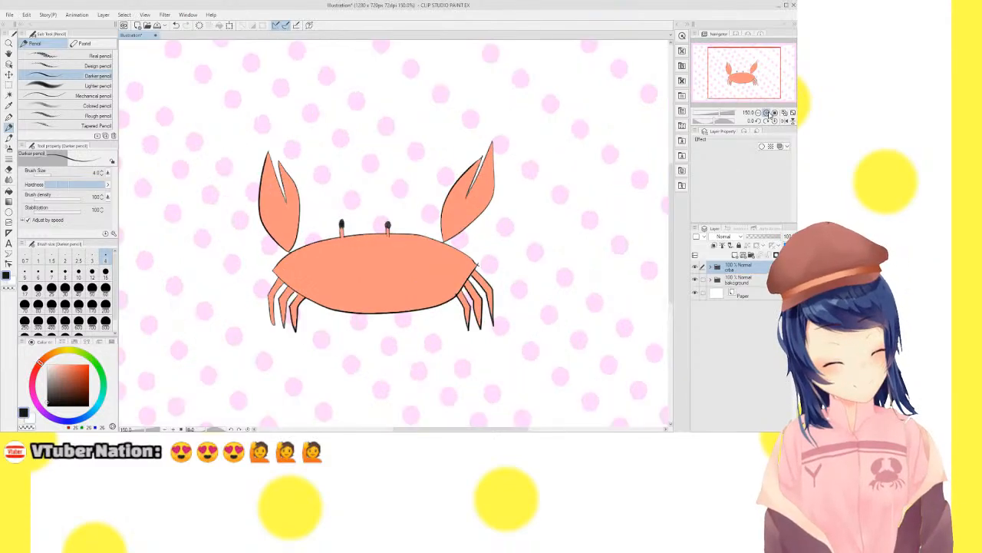
pyautogui.click(767, 113)
pyautogui.moveTo(751, 79)
pyautogui.mouseDown()
pyautogui.moveTo(739, 72)
pyautogui.moveTo(737, 92)
pyautogui.mouseUp()
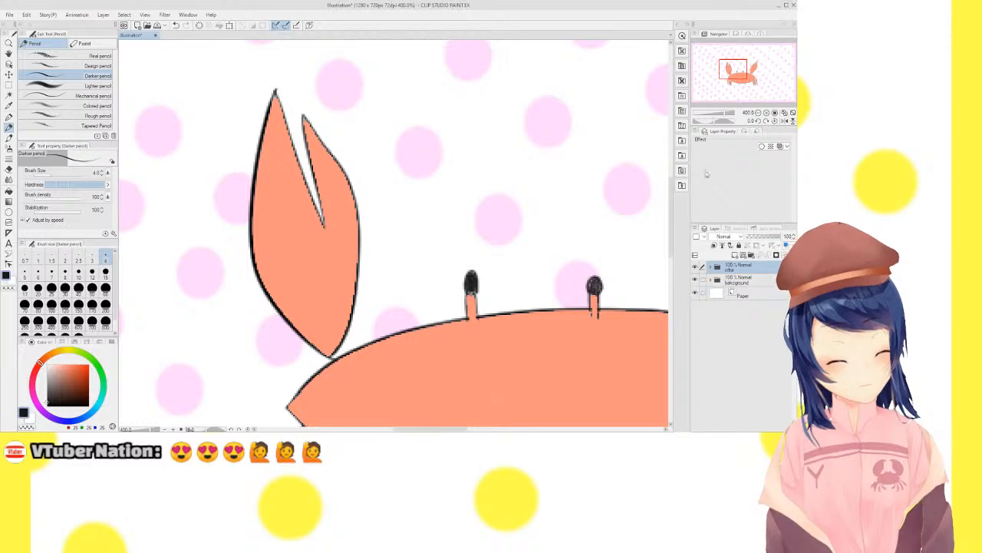
pyautogui.click(758, 113)
pyautogui.click(758, 112)
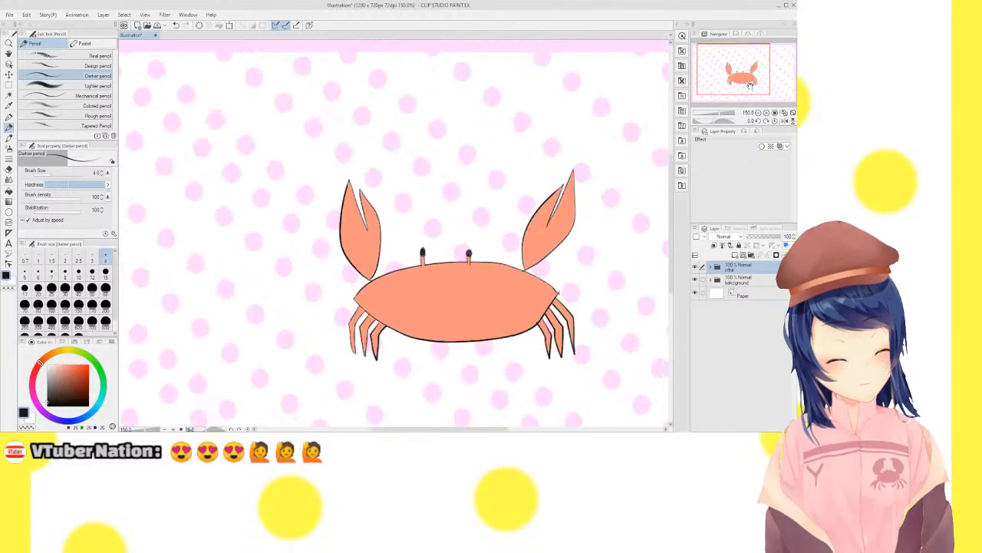
pyautogui.click(766, 113)
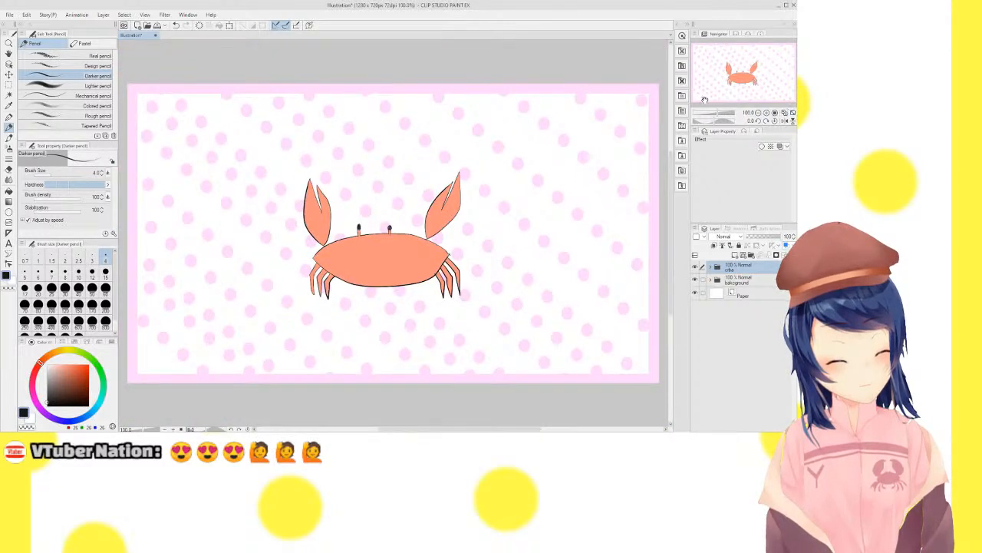
# Add the text "Stream starts in a few minutes" in Lucida Handwriting above the crab, enlarged to about size 51 and roughly centred
pyautogui.click(8, 242)
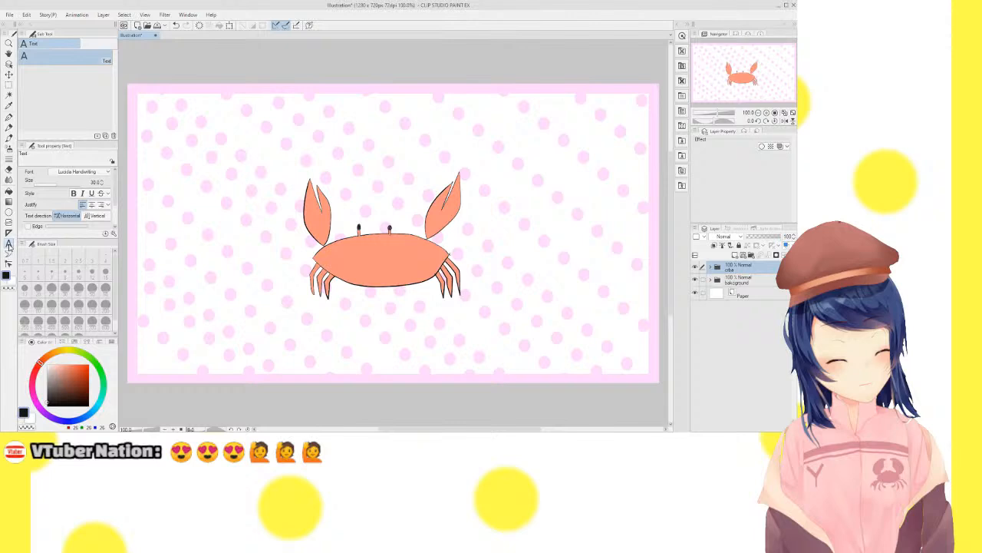
pyautogui.click(226, 145)
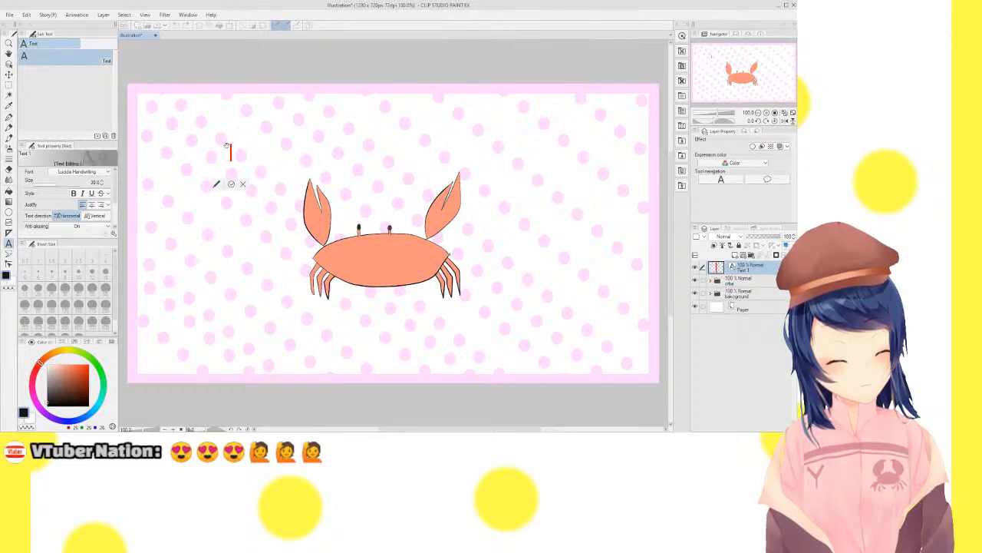
pyautogui.write('Stream')
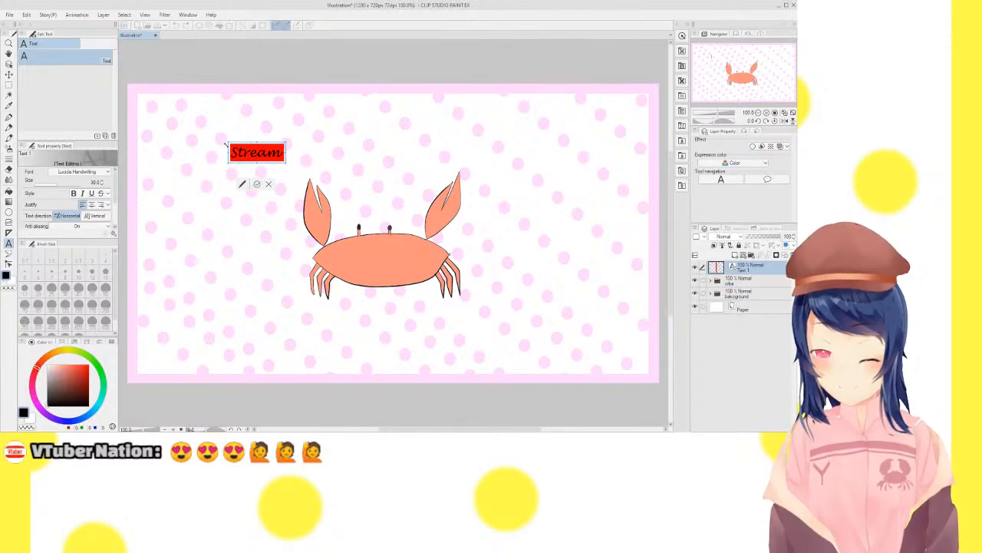
pyautogui.write(' starts')
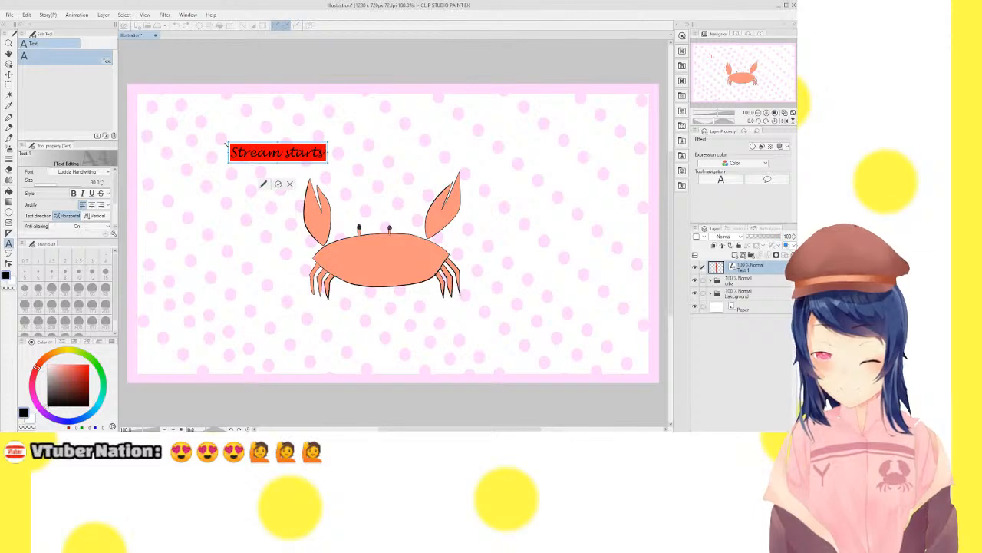
pyautogui.write(' in a f')
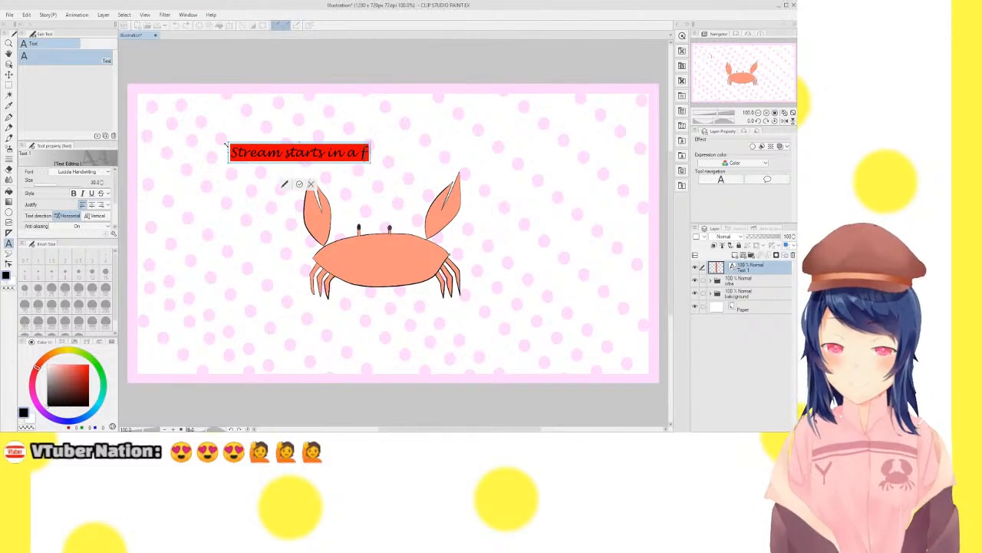
pyautogui.write('ew minutes')
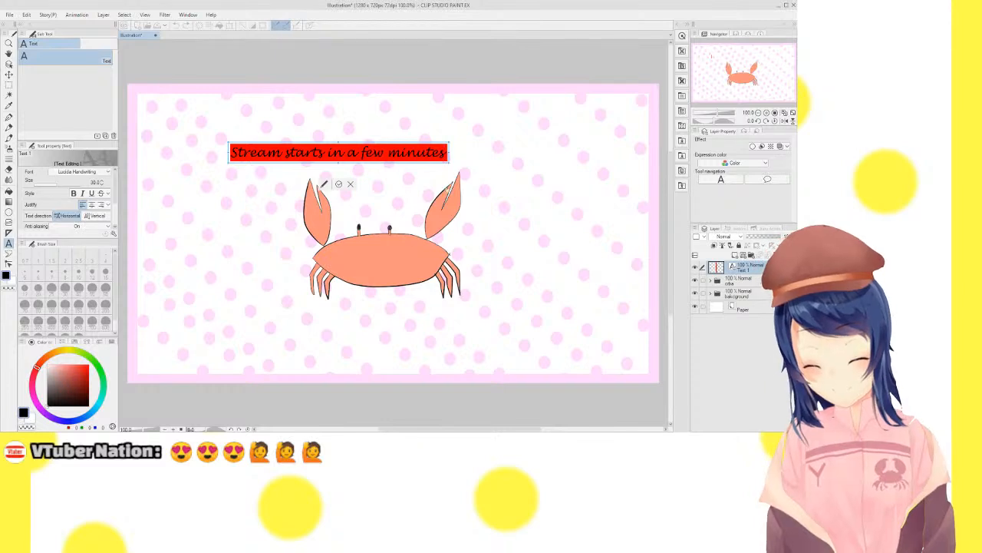
pyautogui.moveTo(450, 162); pyautogui.dragTo(602, 216)
pyautogui.moveTo(528, 145); pyautogui.dragTo(501, 132)
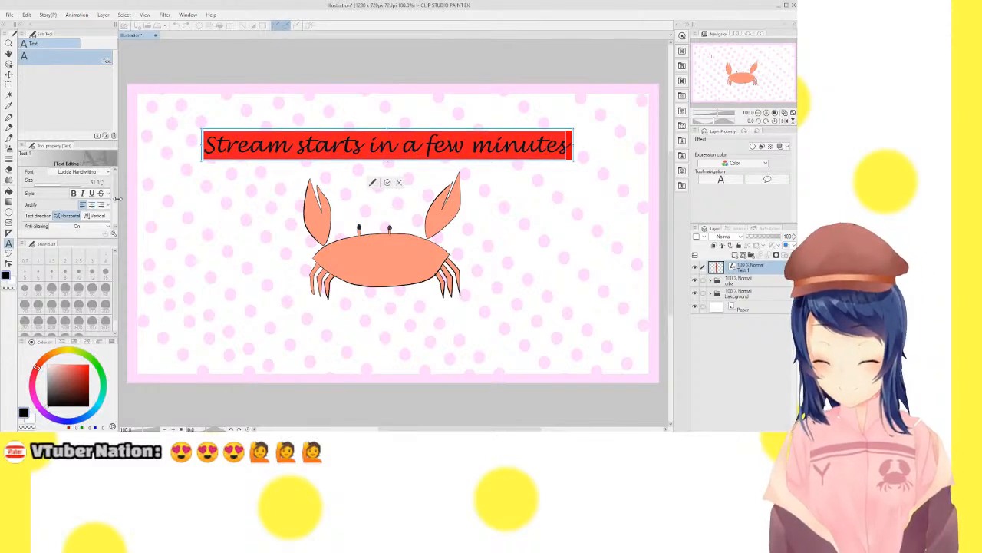
# Remove the red background from behind the "Stream starts in a few minutes" text and commit the text
pyautogui.scroll(-3, 77, 204)
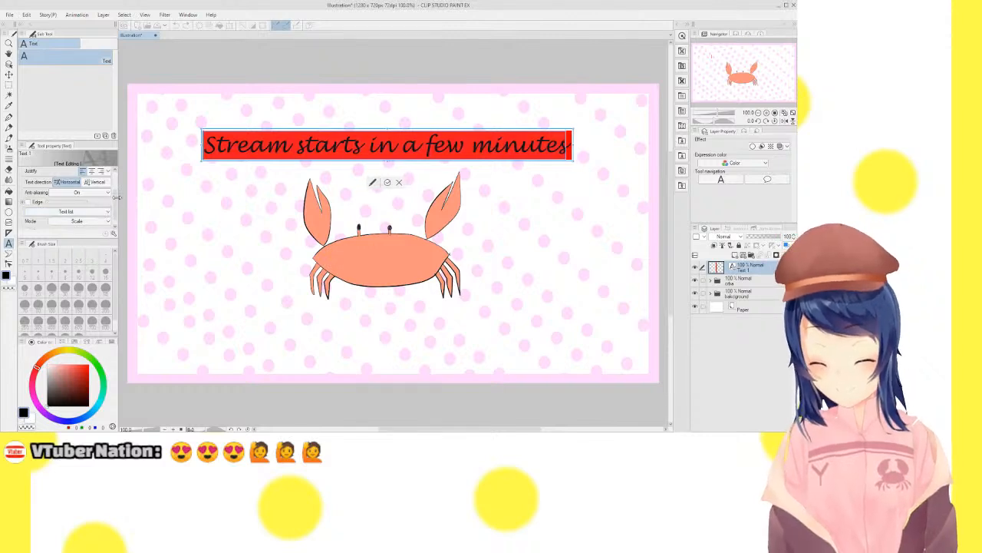
pyautogui.scroll(-1, 106, 212)
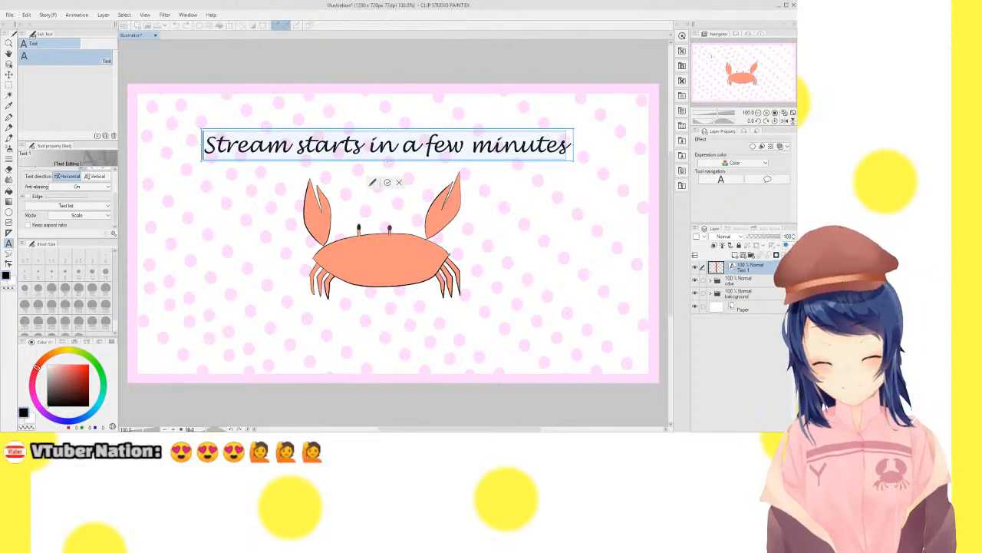
pyautogui.click(386, 182)
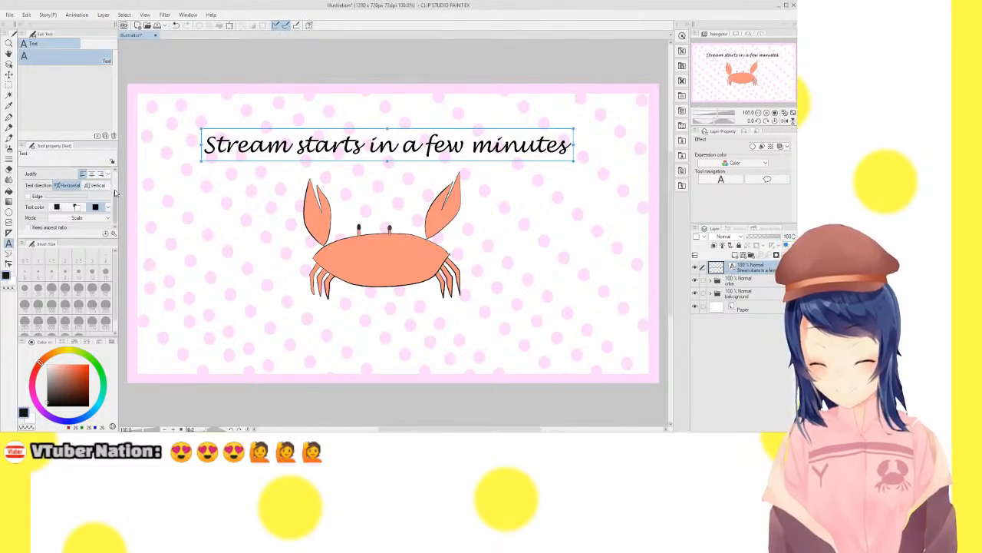
# Change the font of the whole stream text to Microsoft JhengHei
pyautogui.scroll(2, 115, 183)
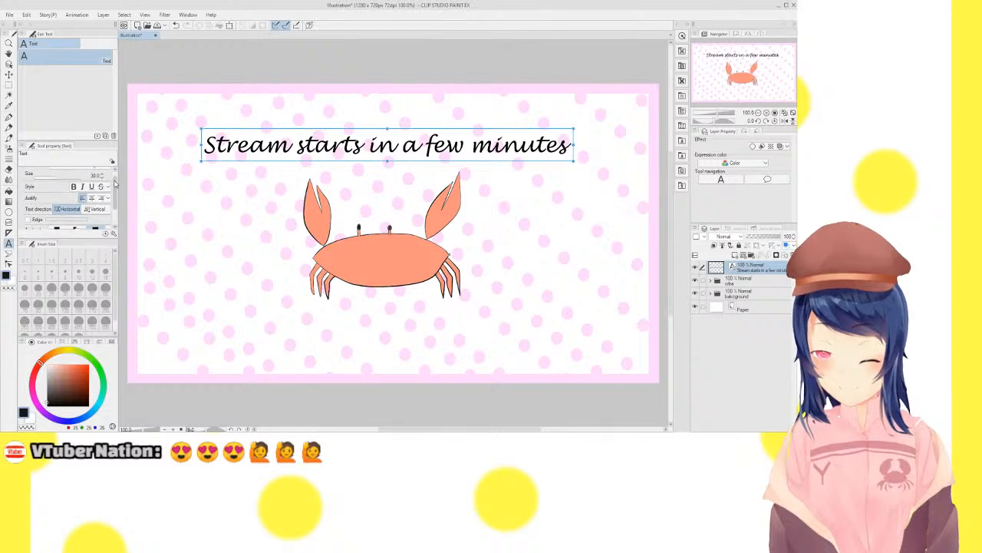
pyautogui.scroll(1, 115, 183)
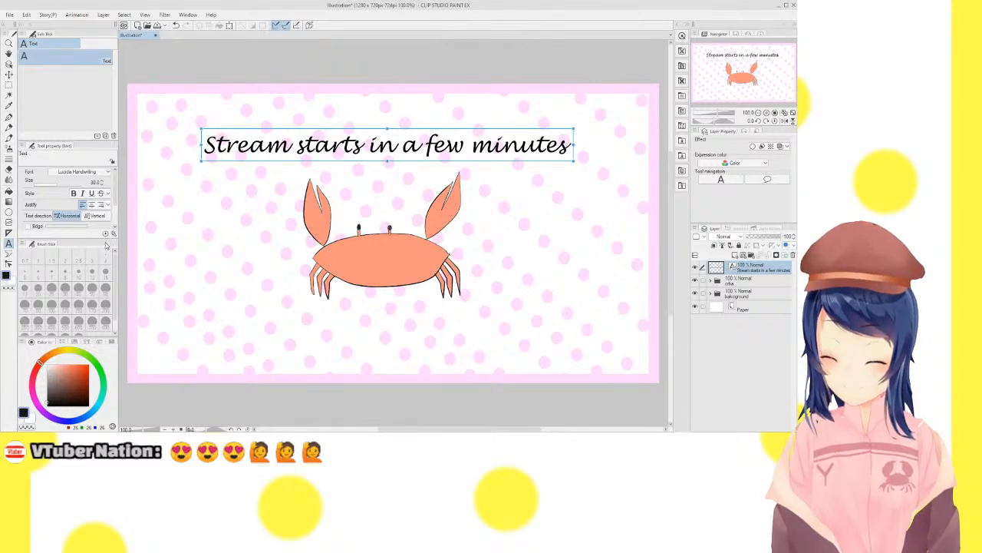
pyautogui.click(92, 220)
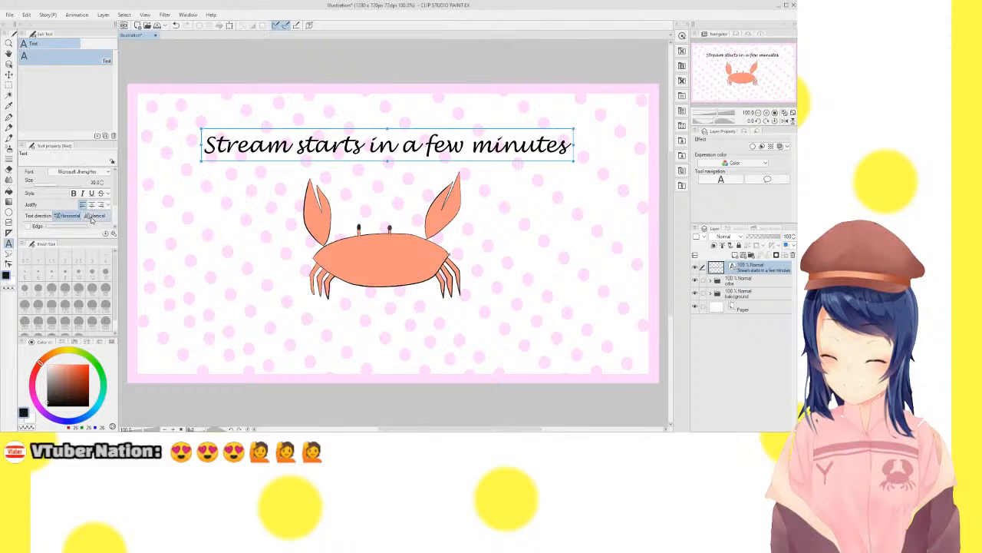
pyautogui.click(363, 146)
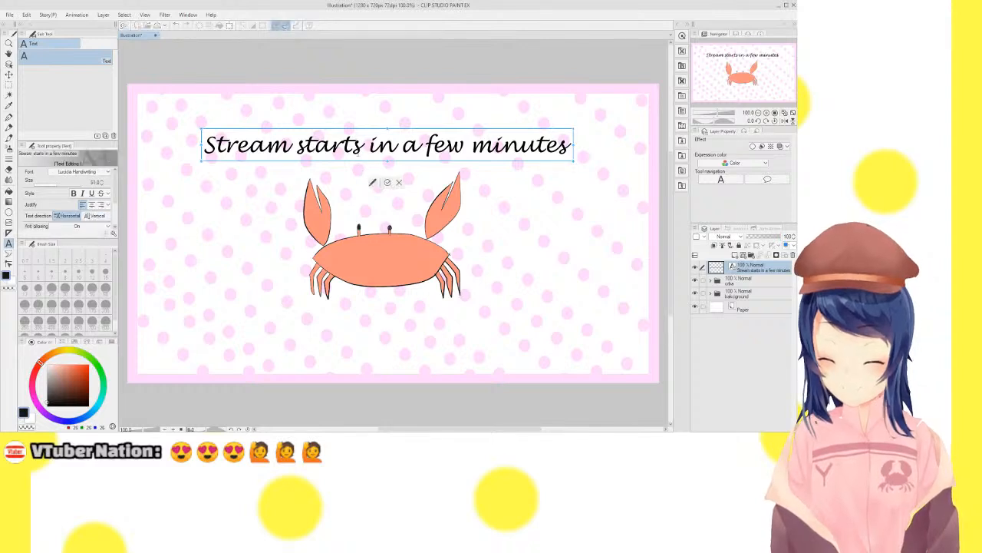
pyautogui.hotkey('ctrl', 'a')
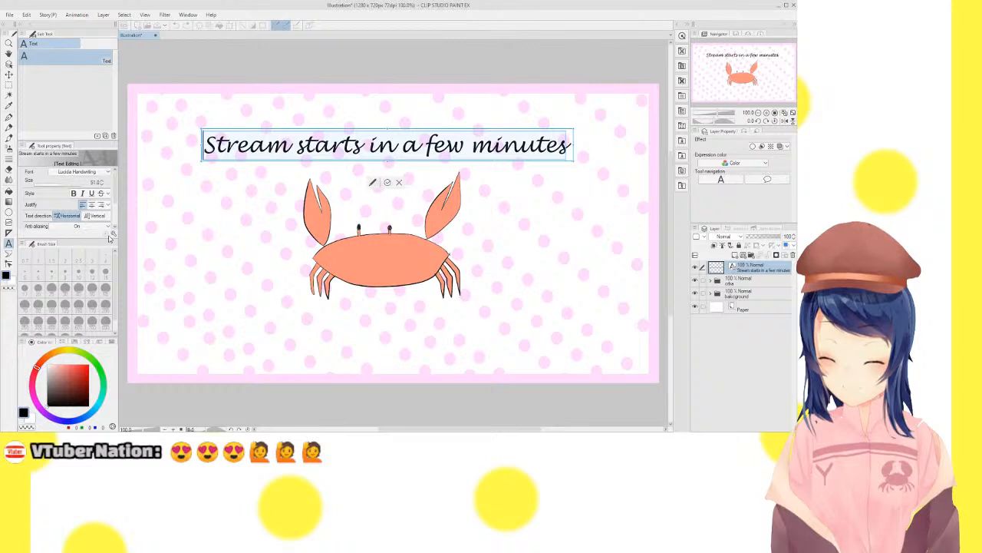
pyautogui.click(94, 208)
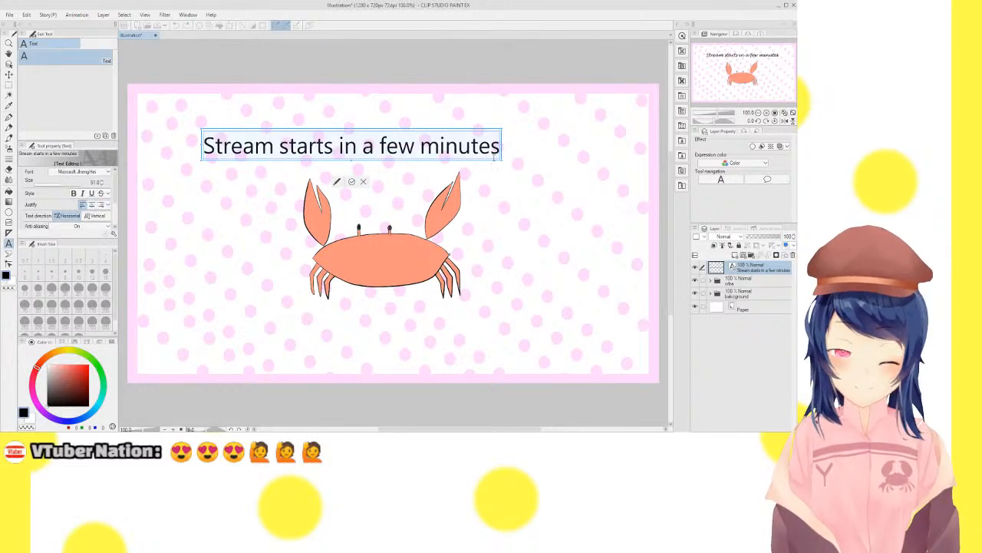
# Enlarge the stream text to about size 60 and add an exclamation mark at its end
pyautogui.moveTo(495, 157); pyautogui.dragTo(555, 181)
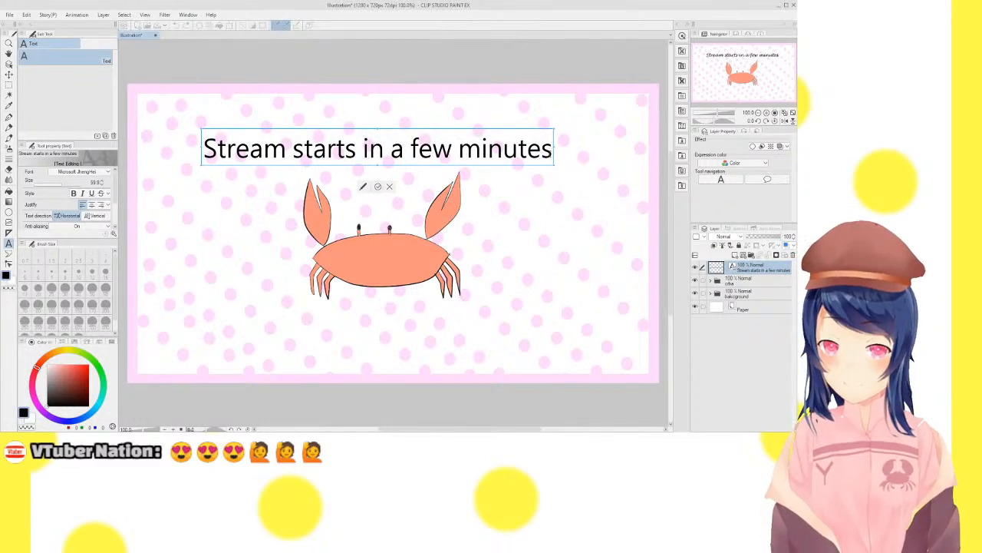
pyautogui.write('!')
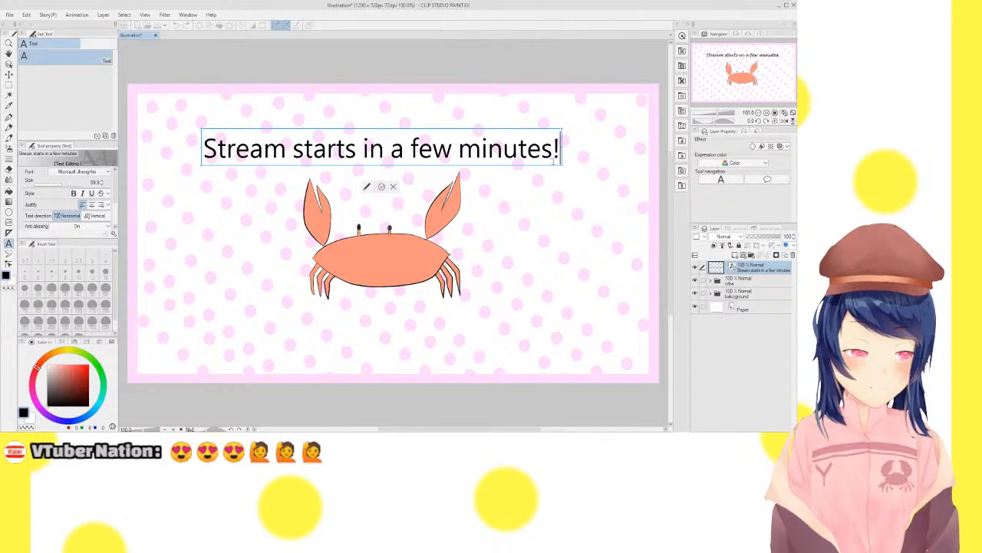
# Try a red edge around all of the stream text and undo it
pyautogui.hotkey('ctrl', 'a')
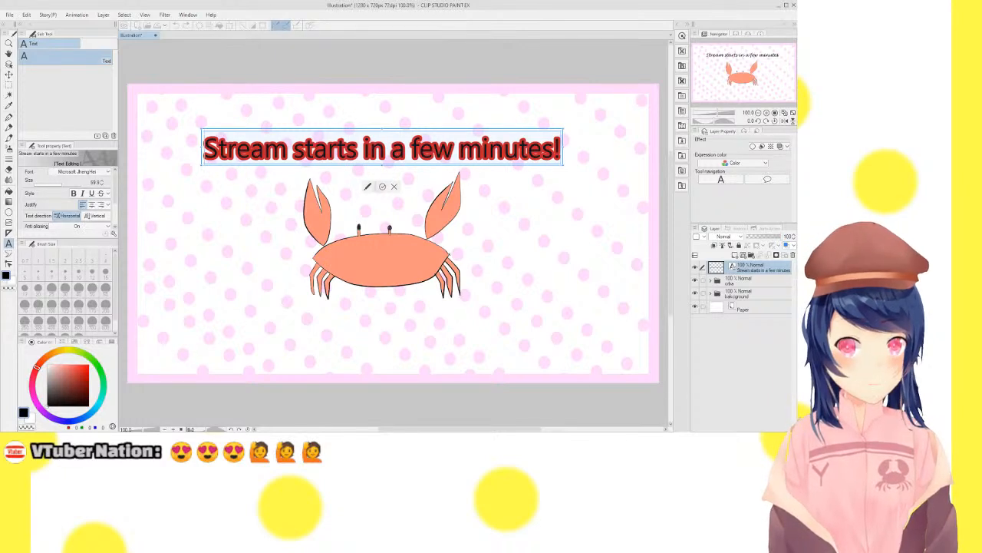
pyautogui.hotkey('ctrl', 'z')
# Give the whole stream text a pale pink background, commit it, and select the crab's layer folder
pyautogui.hotkey('ctrl', 'a')
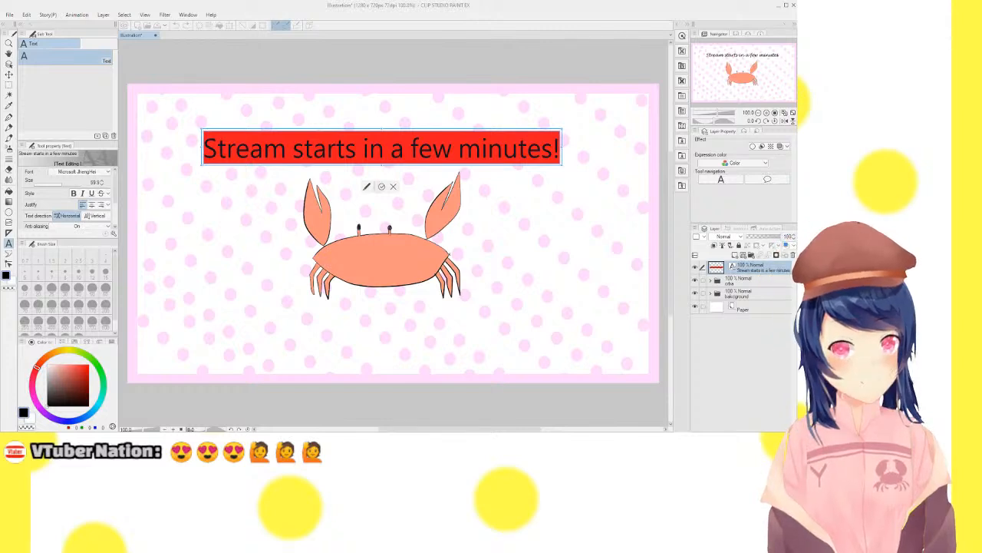
pyautogui.click(381, 186)
pyautogui.click(758, 282)
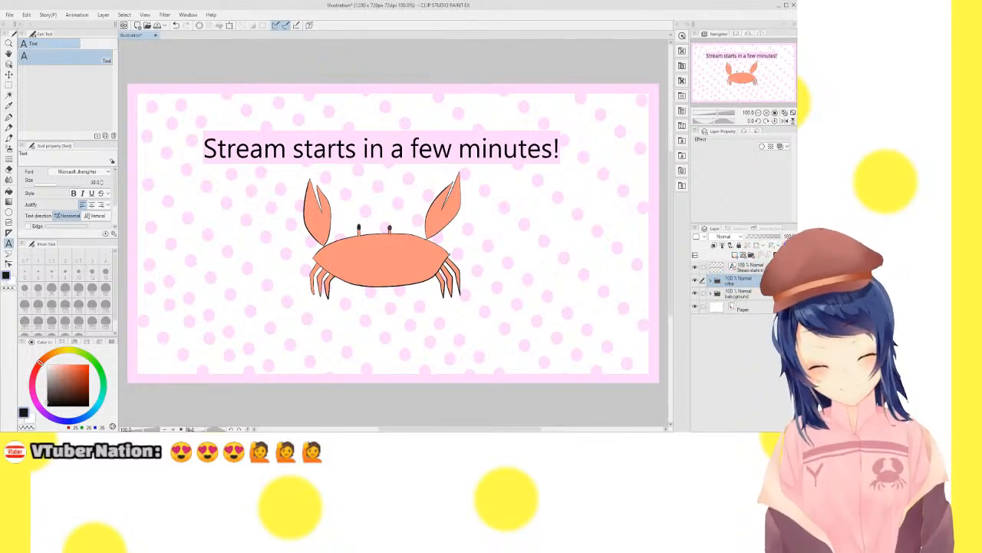
# Examine the crab's outline, eyes and colouring up close, and check the whole illustration with its caption
pyautogui.click(766, 113)
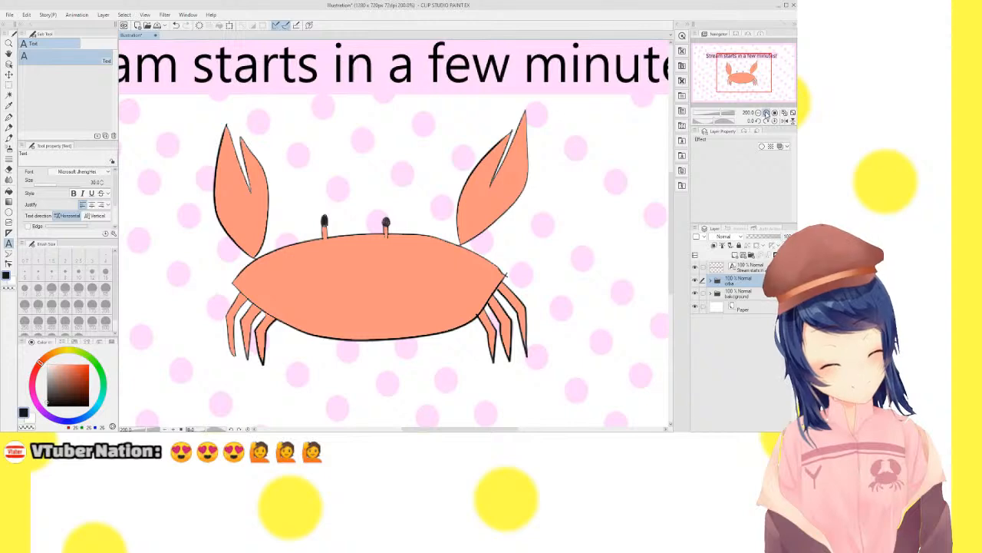
pyautogui.click(766, 113)
pyautogui.click(792, 113)
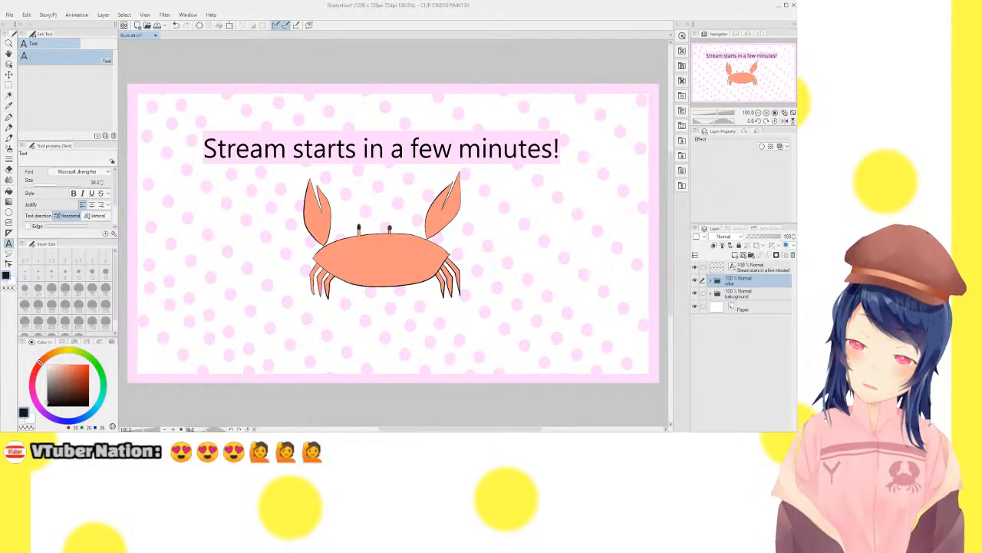
pyautogui.click(767, 113)
pyautogui.click(767, 113)
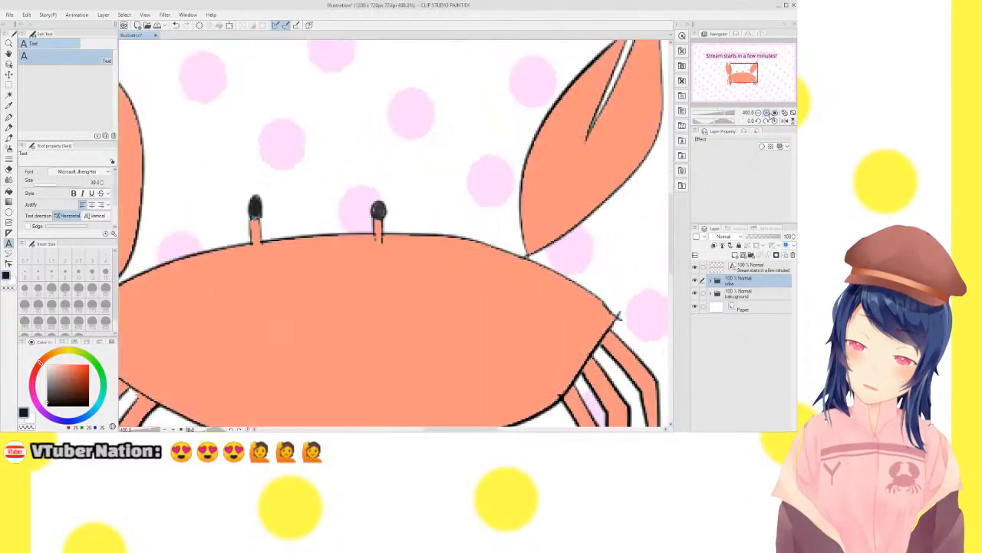
pyautogui.moveTo(752, 74); pyautogui.dragTo(747, 74)
pyautogui.scroll(-3, 759, 75)
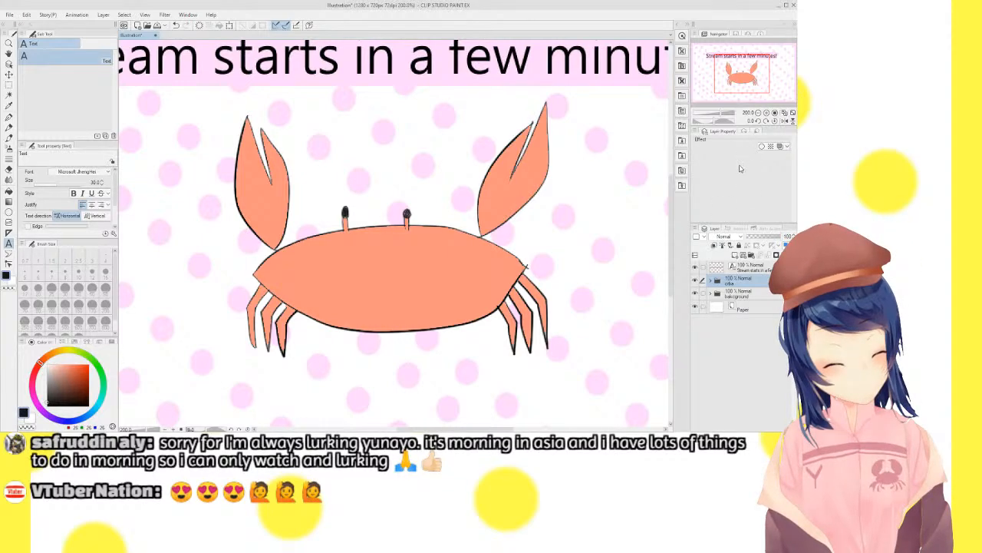
pyautogui.click(793, 113)
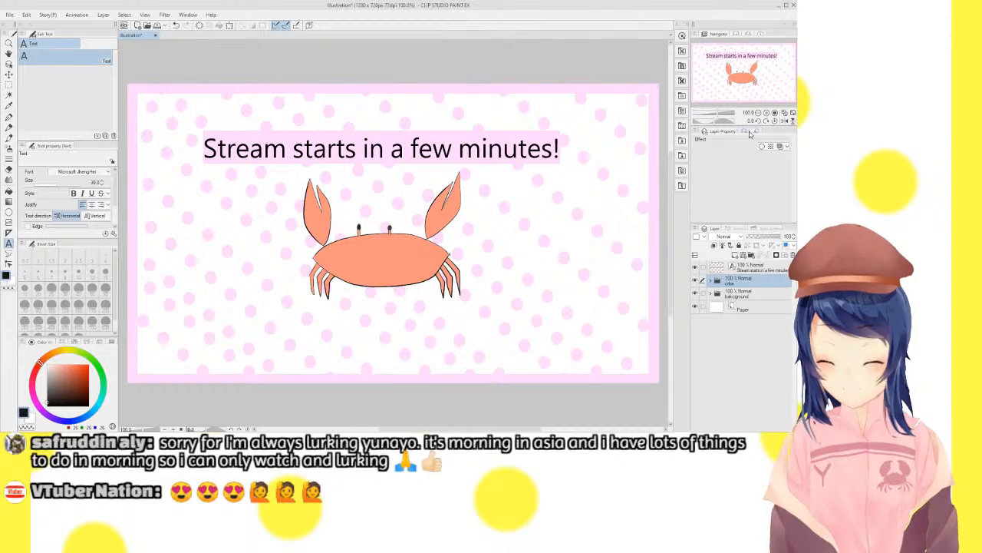
# Save the illustration under the file name "Yunayo waitting room frame 1"
pyautogui.click(12, 16)
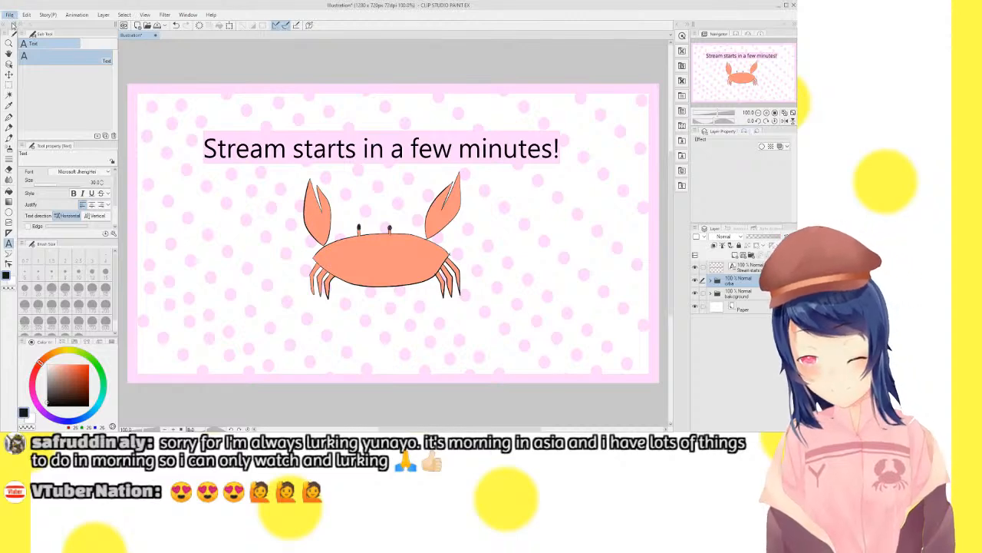
pyautogui.click(27, 79)
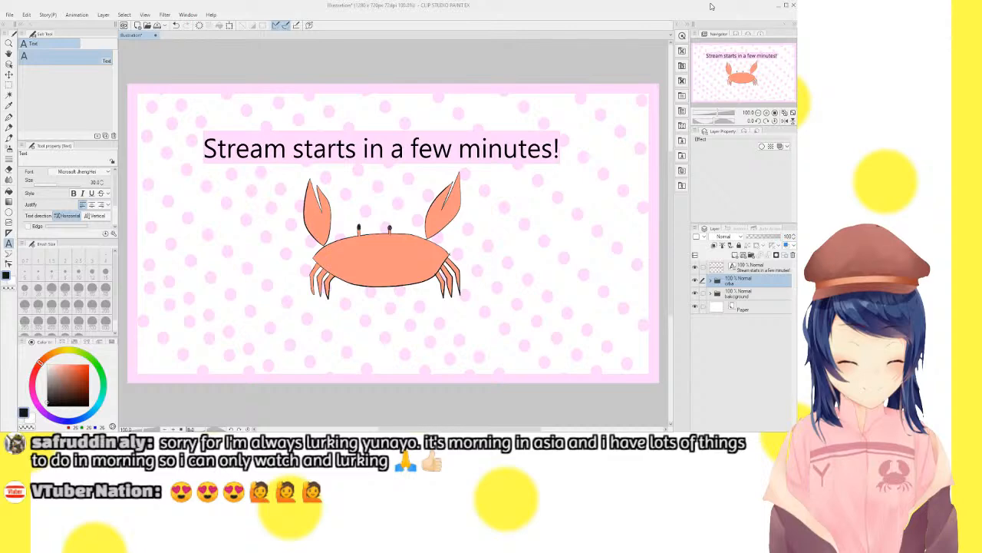
pyautogui.press('Return')
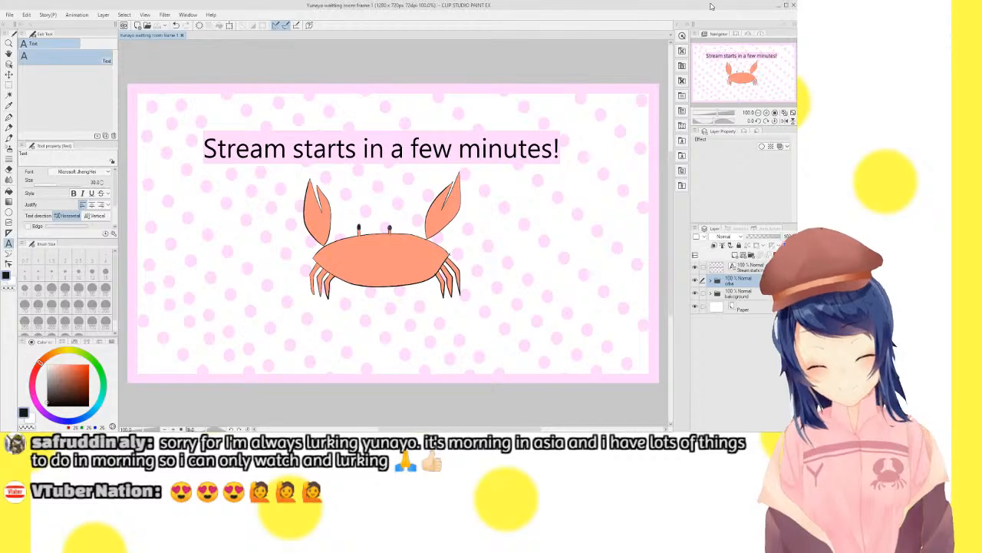
# Lasso the crab's left claw and rotate it clockwise towards the eyes, with its base touching the body
pyautogui.click(766, 113)
pyautogui.click(765, 113)
pyautogui.click(766, 113)
pyautogui.moveTo(753, 76); pyautogui.dragTo(751, 74)
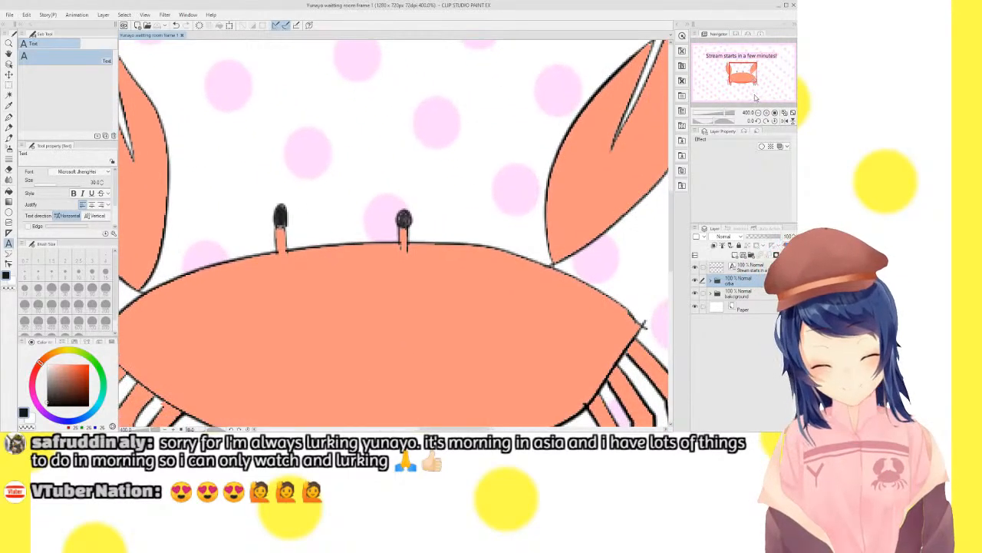
pyautogui.click(759, 113)
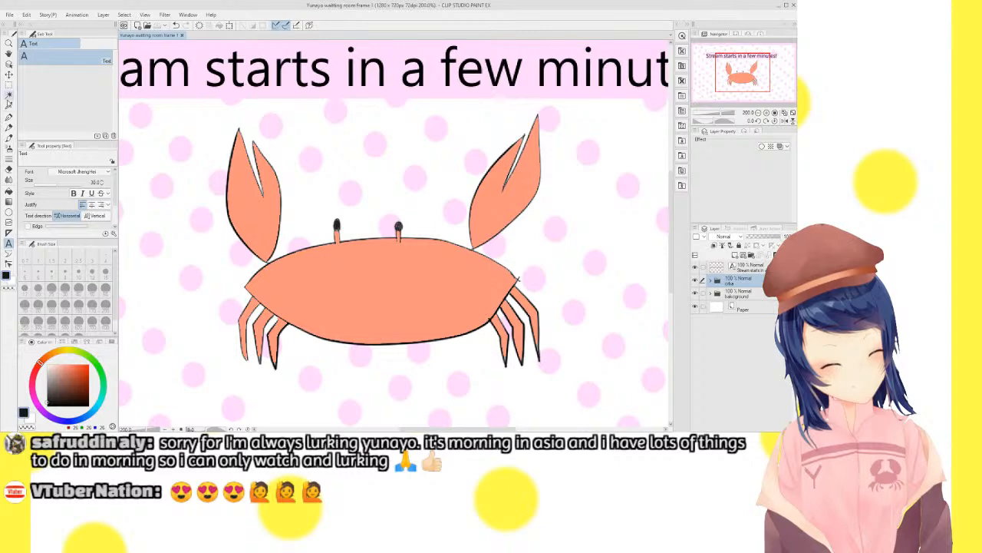
pyautogui.click(9, 84)
pyautogui.click(66, 78)
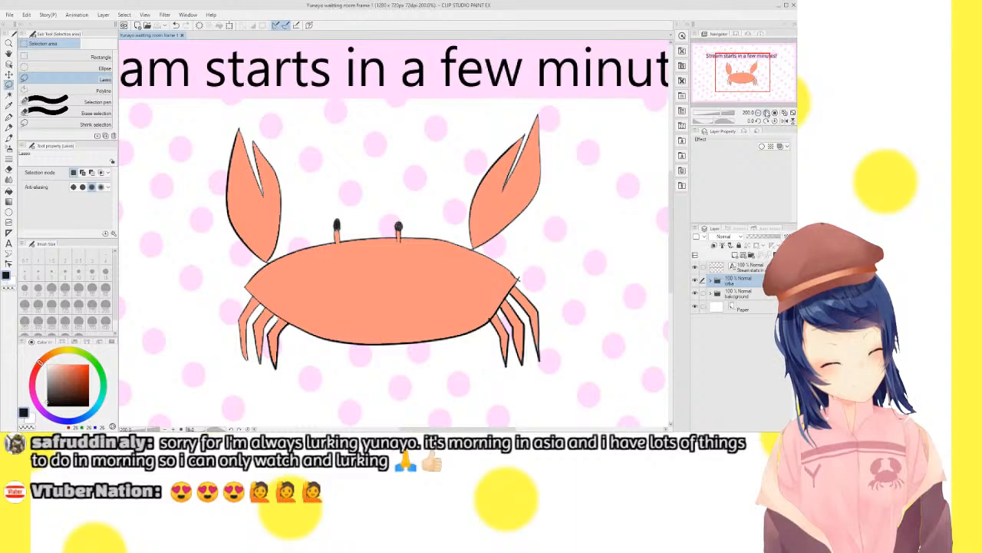
pyautogui.click(767, 113)
pyautogui.click(767, 114)
pyautogui.moveTo(743, 72); pyautogui.dragTo(733, 75)
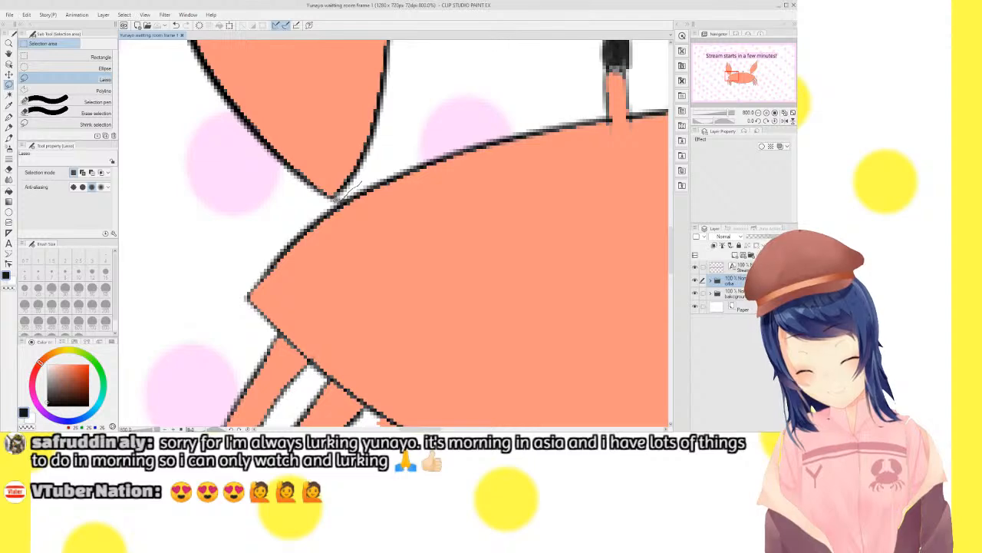
pyautogui.moveTo(349, 188)
pyautogui.mouseDown()
pyautogui.moveTo(329, 195)
pyautogui.moveTo(338, 190)
pyautogui.mouseUp()
pyautogui.click(759, 113)
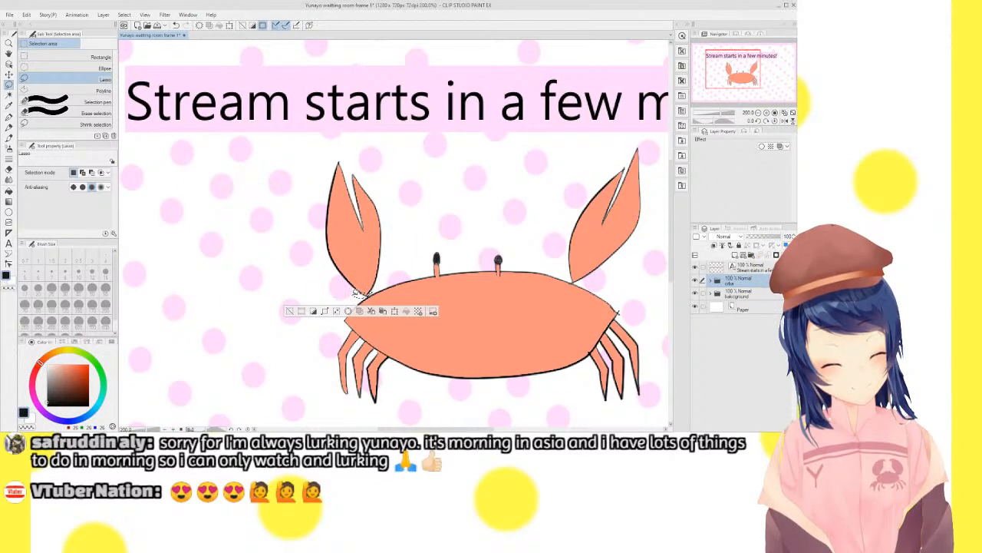
pyautogui.moveTo(320, 246)
pyautogui.mouseDown()
pyautogui.moveTo(327, 161)
pyautogui.moveTo(355, 146)
pyautogui.moveTo(384, 181)
pyautogui.moveTo(386, 258)
pyautogui.mouseUp()
pyautogui.moveTo(372, 291); pyautogui.dragTo(368, 287)
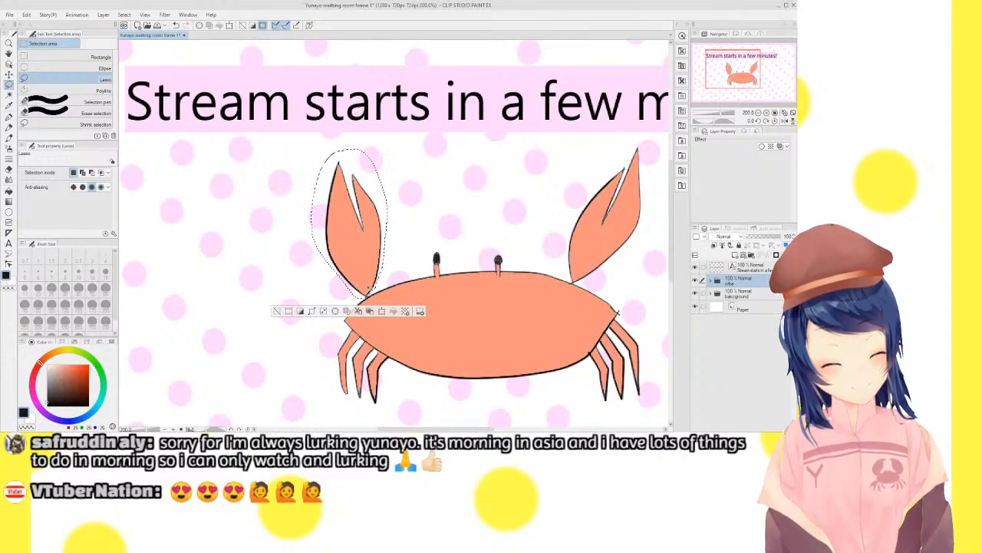
pyautogui.hotkey('ctrl', 't')
pyautogui.moveTo(376, 136)
pyautogui.mouseDown()
pyautogui.moveTo(399, 159)
pyautogui.moveTo(419, 161)
pyautogui.moveTo(410, 156)
pyautogui.mouseUp()
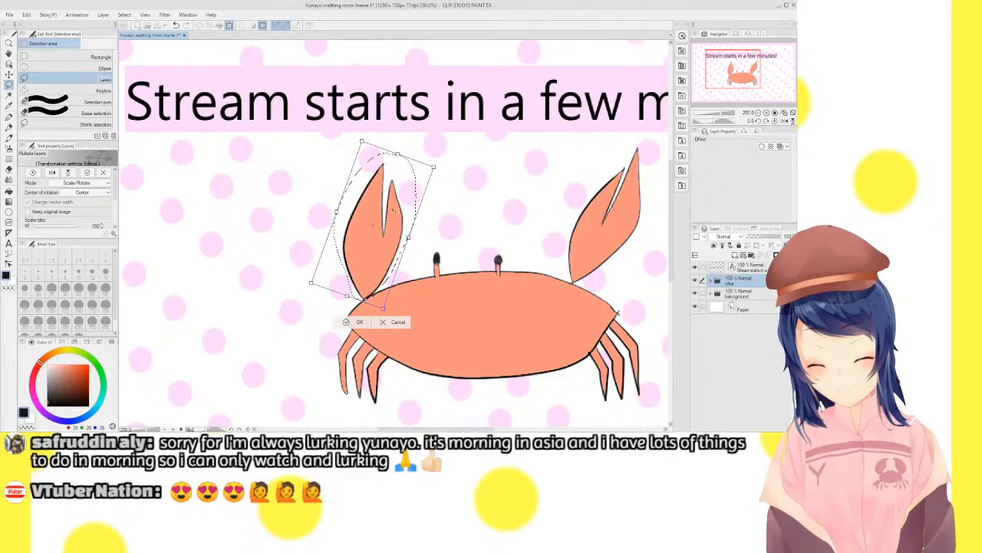
pyautogui.click(355, 321)
pyautogui.click(323, 294)
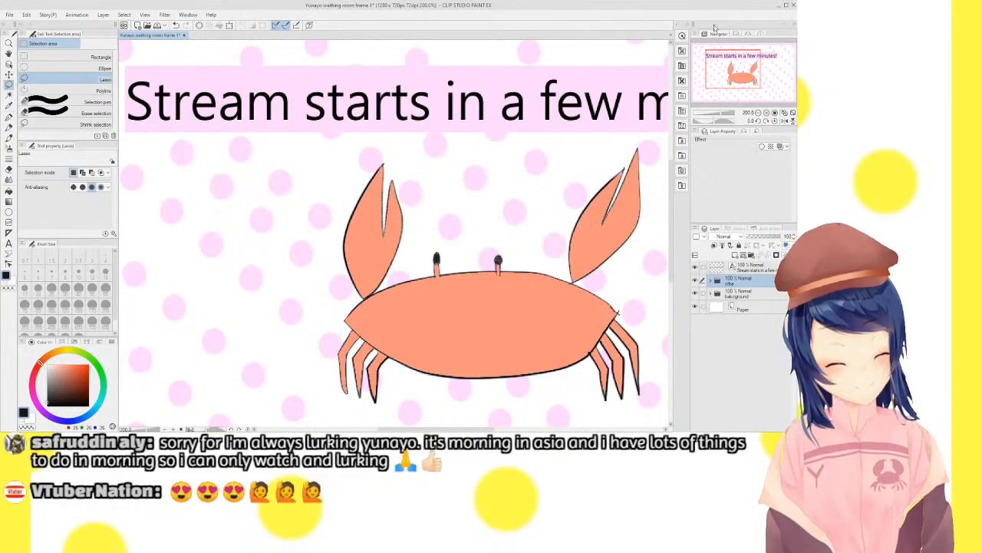
# Lasso the crab's right claw and rotate it clockwise, outwards from the eyes, keeping its base on the body
pyautogui.click(766, 112)
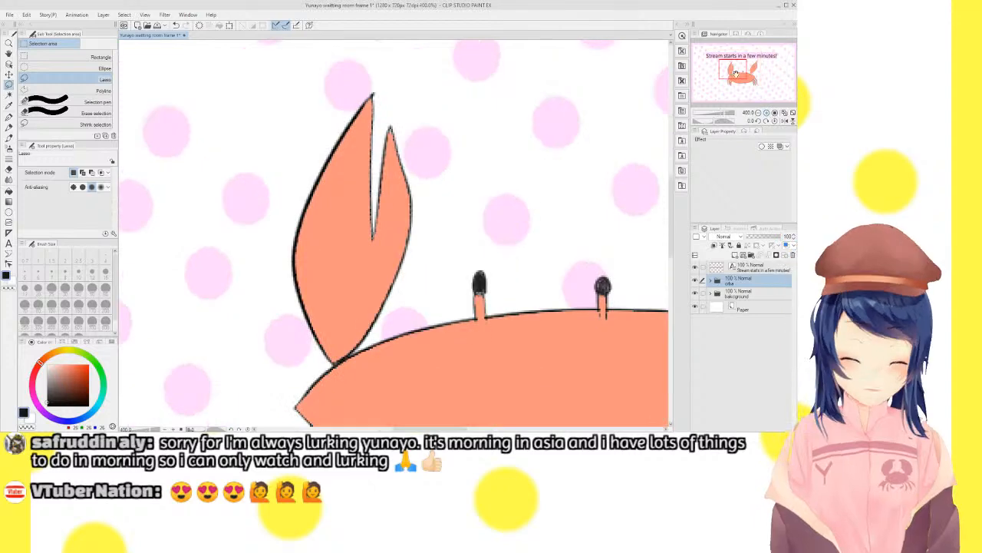
pyautogui.moveTo(740, 71)
pyautogui.mouseDown()
pyautogui.moveTo(733, 76)
pyautogui.moveTo(750, 61)
pyautogui.moveTo(754, 70)
pyautogui.mouseUp()
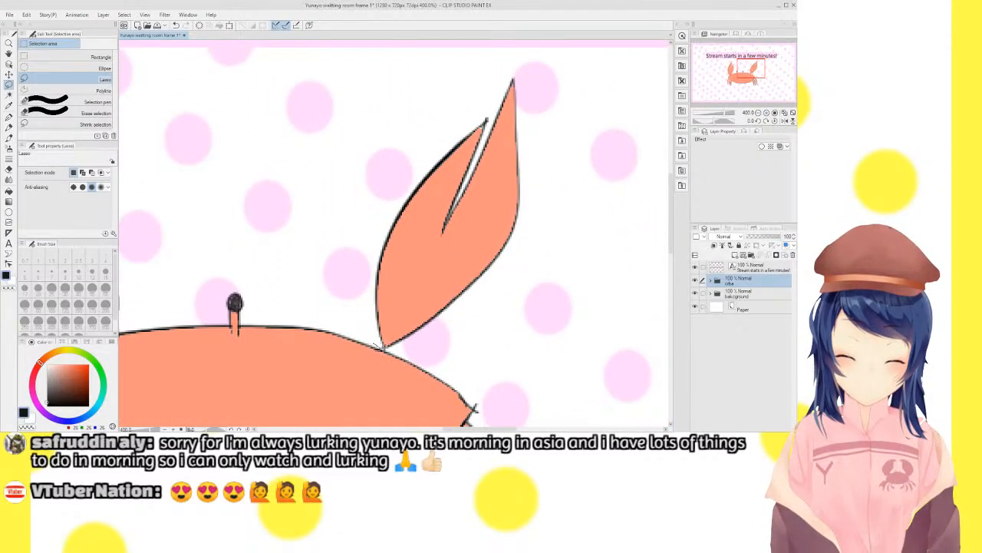
pyautogui.moveTo(382, 347)
pyautogui.mouseDown()
pyautogui.moveTo(434, 336)
pyautogui.moveTo(531, 267)
pyautogui.moveTo(584, 137)
pyautogui.moveTo(564, 82)
pyautogui.moveTo(511, 51)
pyautogui.moveTo(387, 124)
pyautogui.moveTo(353, 274)
pyautogui.moveTo(381, 349)
pyautogui.mouseUp()
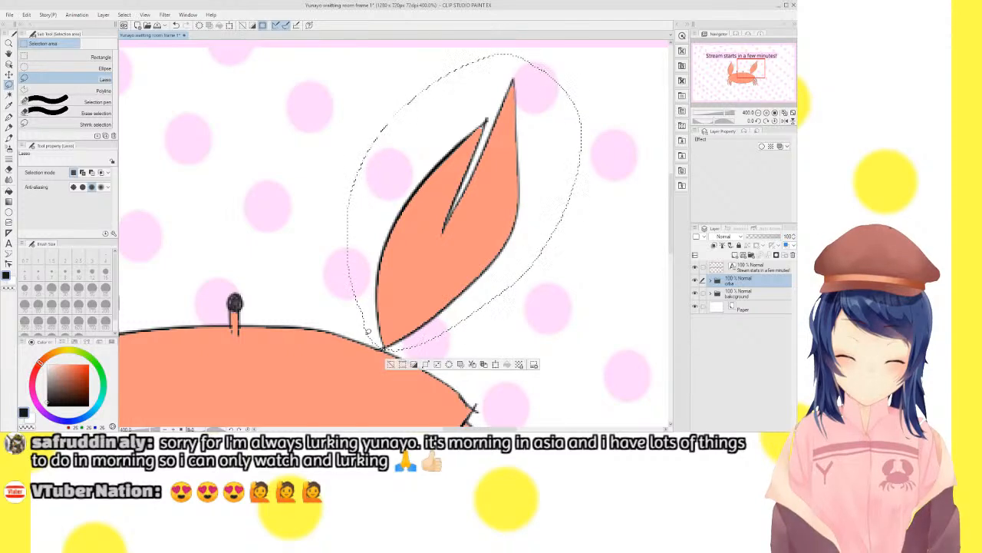
pyautogui.click(758, 113)
pyautogui.click(759, 113)
pyautogui.click(758, 113)
pyautogui.click(758, 113)
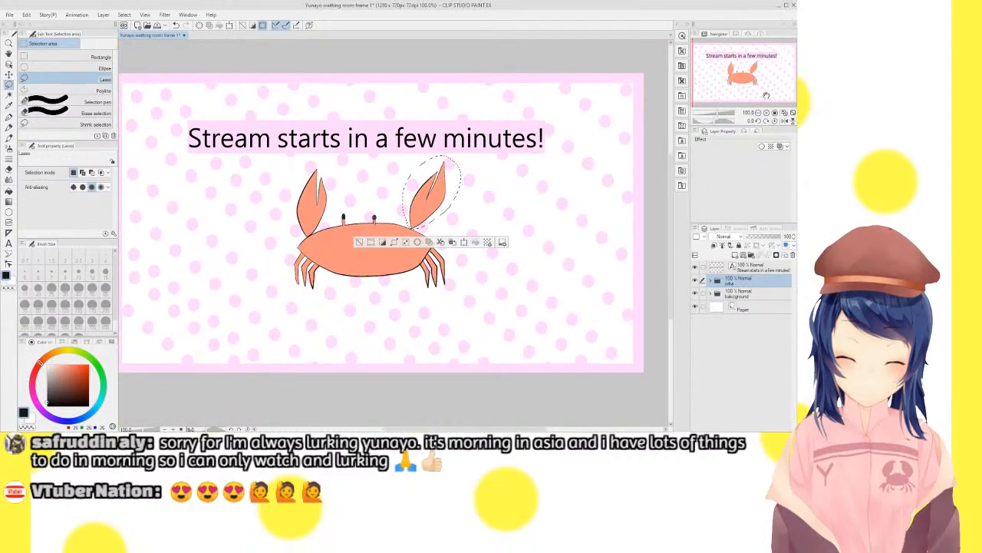
pyautogui.click(766, 113)
pyautogui.hotkey('ctrl', 't')
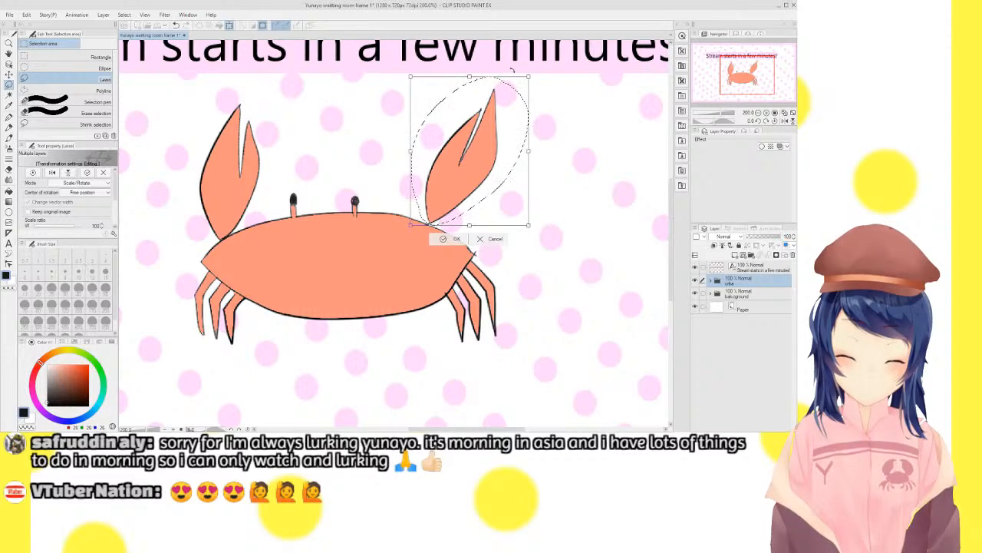
pyautogui.moveTo(533, 73); pyautogui.dragTo(547, 125)
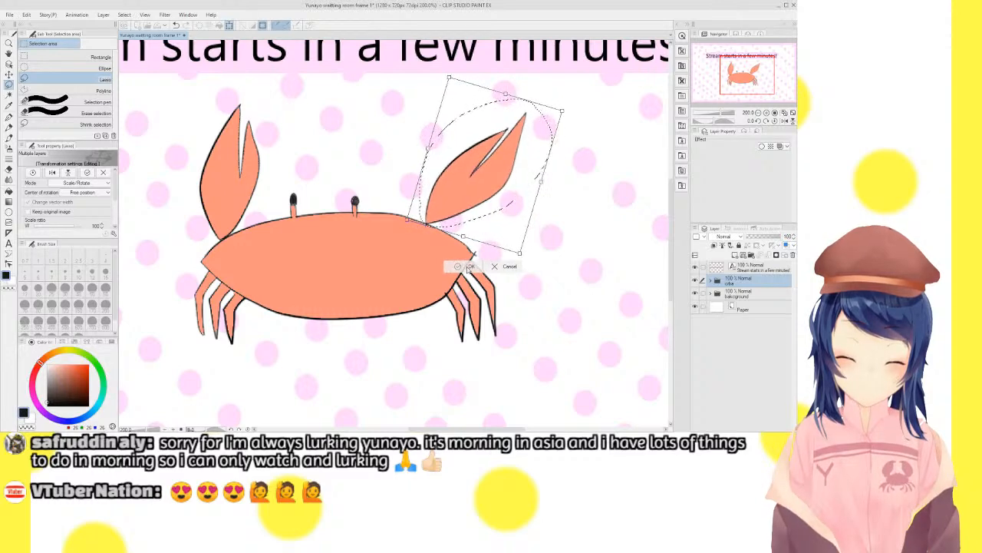
pyautogui.click(470, 265)
pyautogui.click(415, 240)
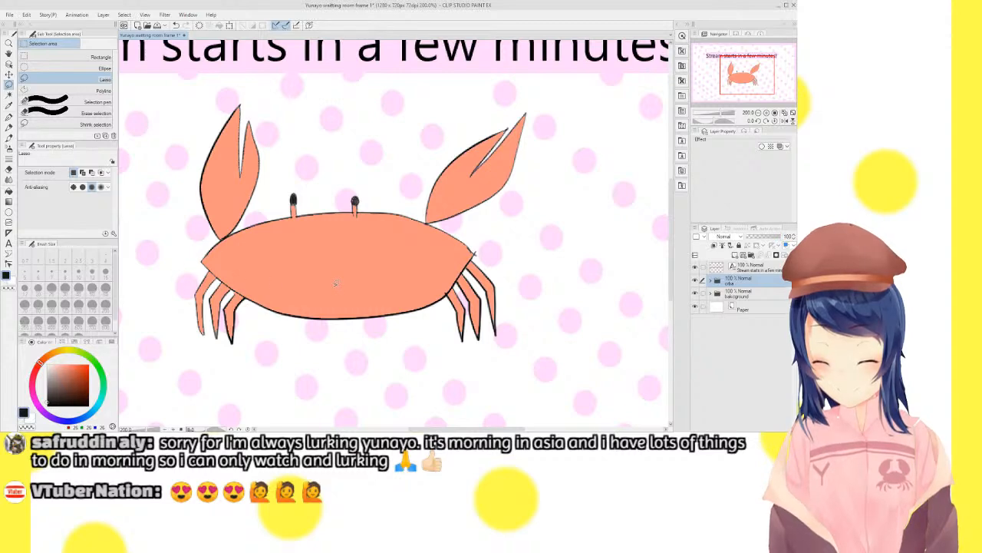
# Lasso the whole crab, tilt it slightly clockwise, and save the illustration as "Yunayo waitting room frame 2"
pyautogui.moveTo(266, 81)
pyautogui.mouseDown()
pyautogui.moveTo(162, 267)
pyautogui.moveTo(320, 372)
pyautogui.moveTo(567, 241)
pyautogui.moveTo(484, 71)
pyautogui.moveTo(261, 103)
pyautogui.mouseUp()
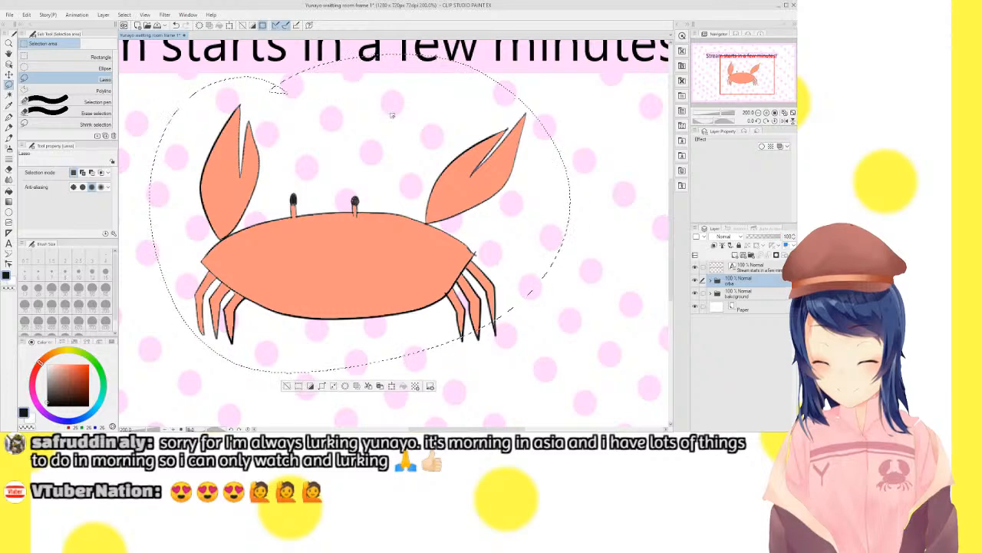
pyautogui.moveTo(397, 110); pyautogui.dragTo(405, 128)
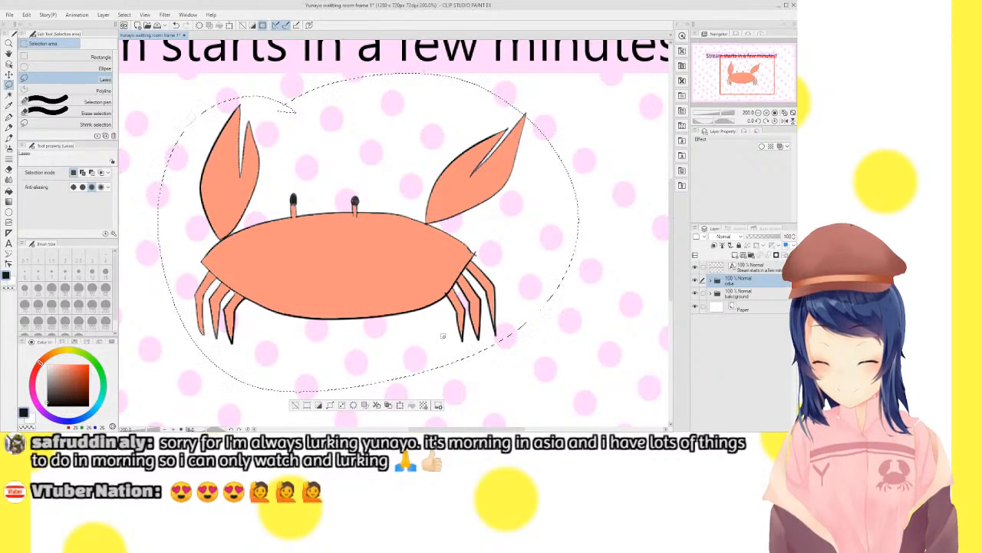
pyautogui.hotkey('ctrl', 't')
pyautogui.moveTo(608, 105)
pyautogui.mouseDown()
pyautogui.moveTo(629, 148)
pyautogui.moveTo(618, 103)
pyautogui.mouseUp()
pyautogui.click(343, 413)
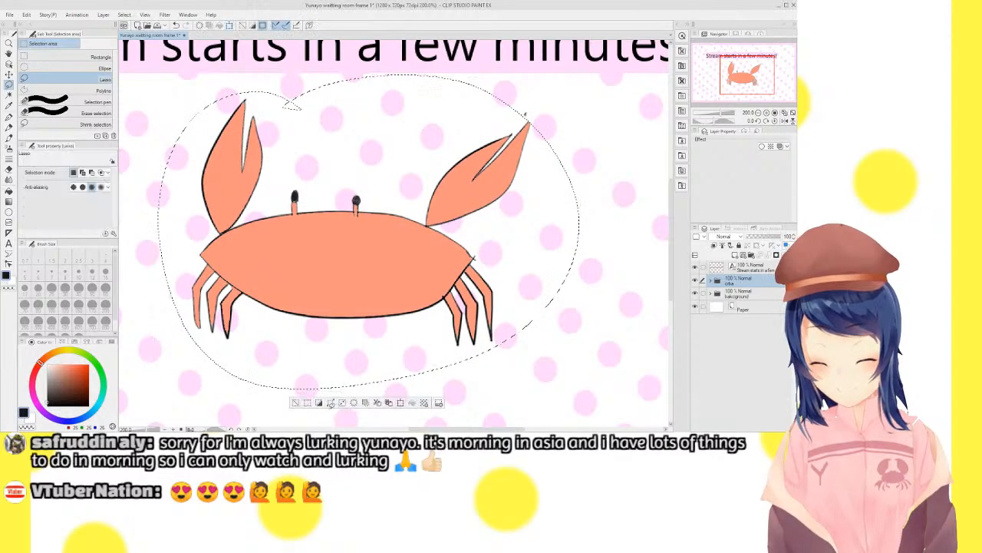
pyautogui.hotkey('ctrl', 'd')
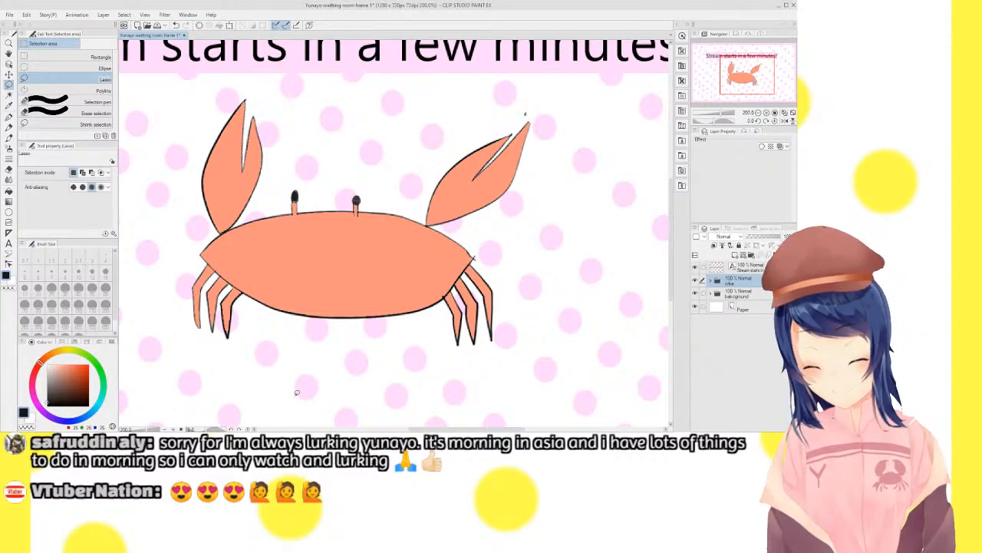
pyautogui.click(787, 113)
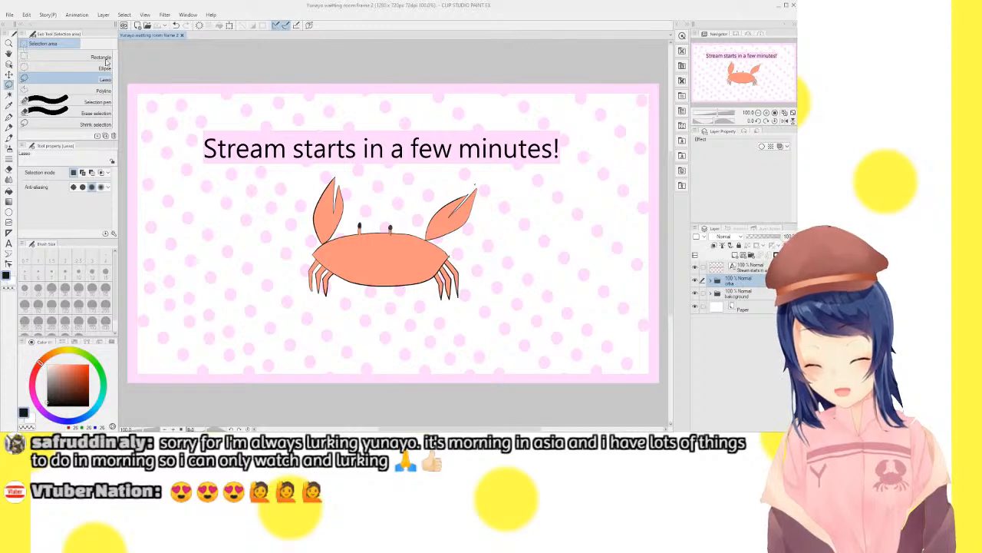
# Open "Yunayo waitting room frame 1" beside frame 2 and switch back and forth between them to compare the crab's poses
pyautogui.doubleClick(193, 36)
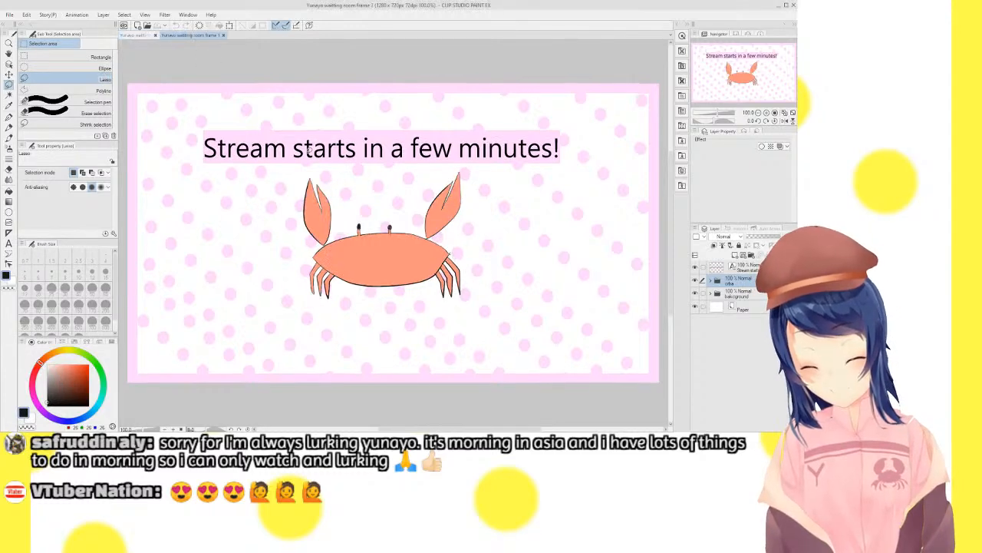
pyautogui.click(146, 36)
pyautogui.click(201, 37)
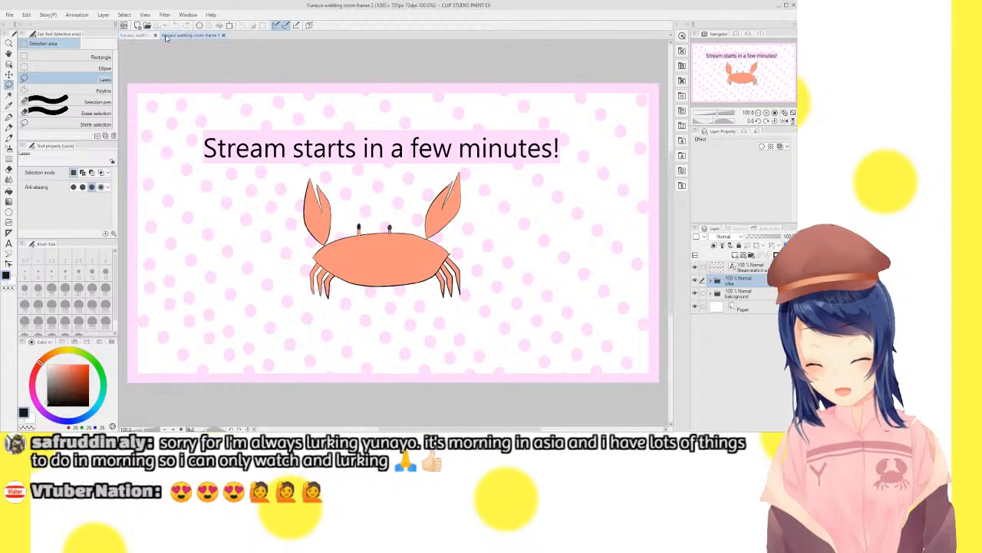
pyautogui.click(141, 36)
pyautogui.click(195, 38)
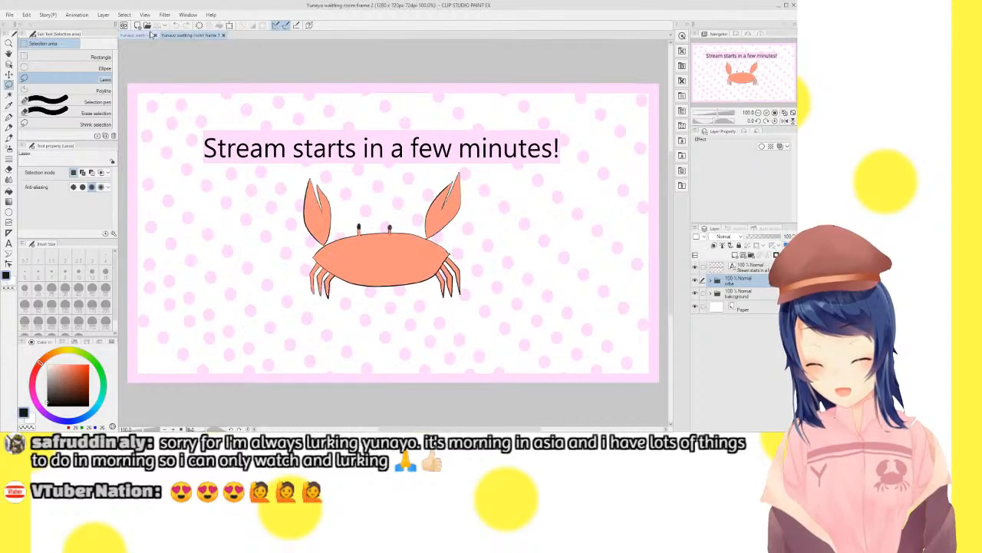
pyautogui.click(150, 35)
pyautogui.click(176, 35)
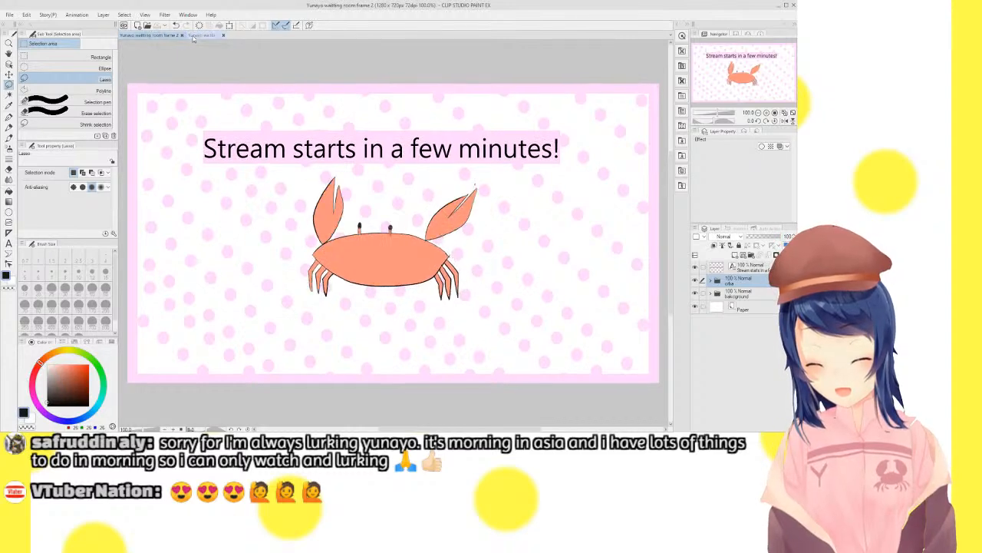
pyautogui.click(143, 36)
pyautogui.click(196, 38)
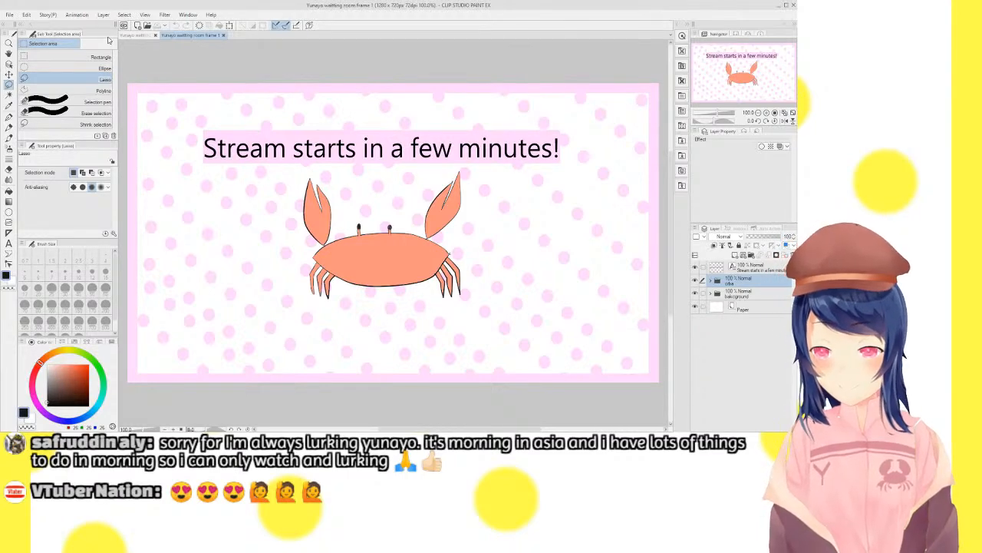
pyautogui.click(134, 35)
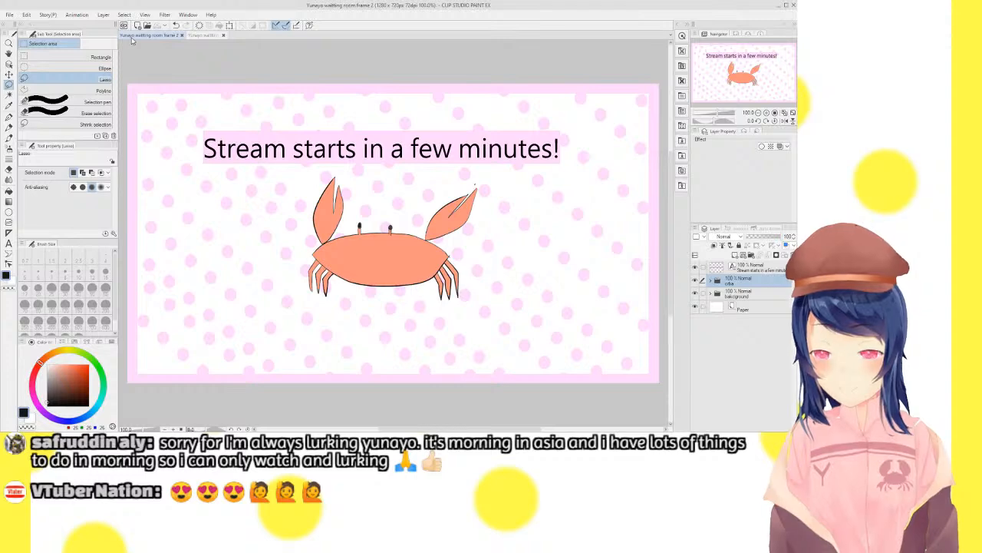
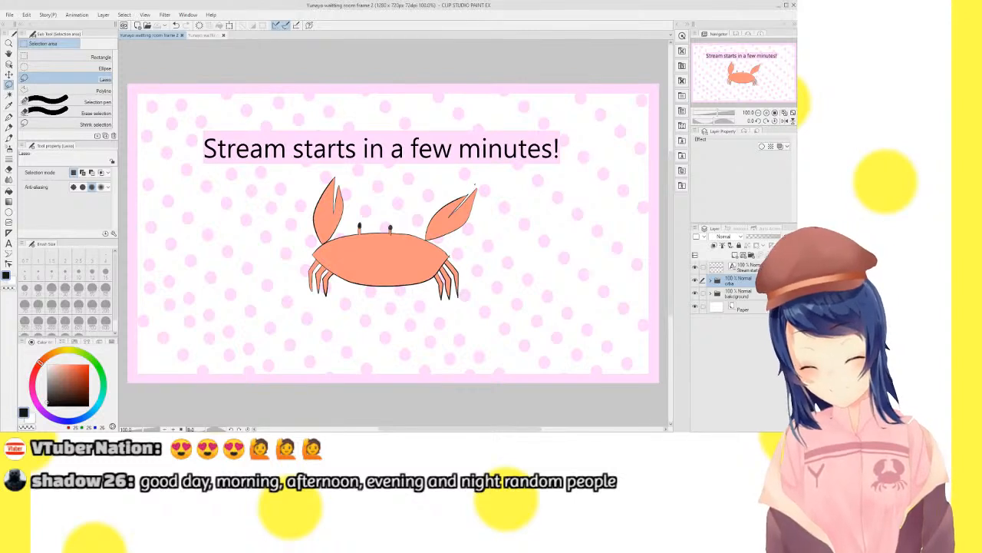
# Close both waiting room frames and create a new blank 1280 × 720 px illustration at 72 dpi
pyautogui.click(182, 35)
pyautogui.click(183, 35)
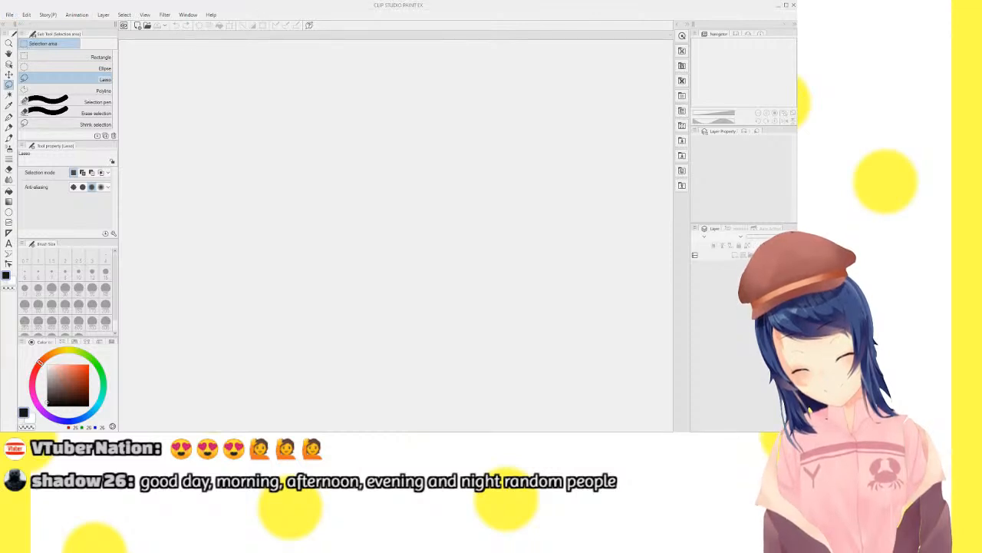
pyautogui.press('Return')
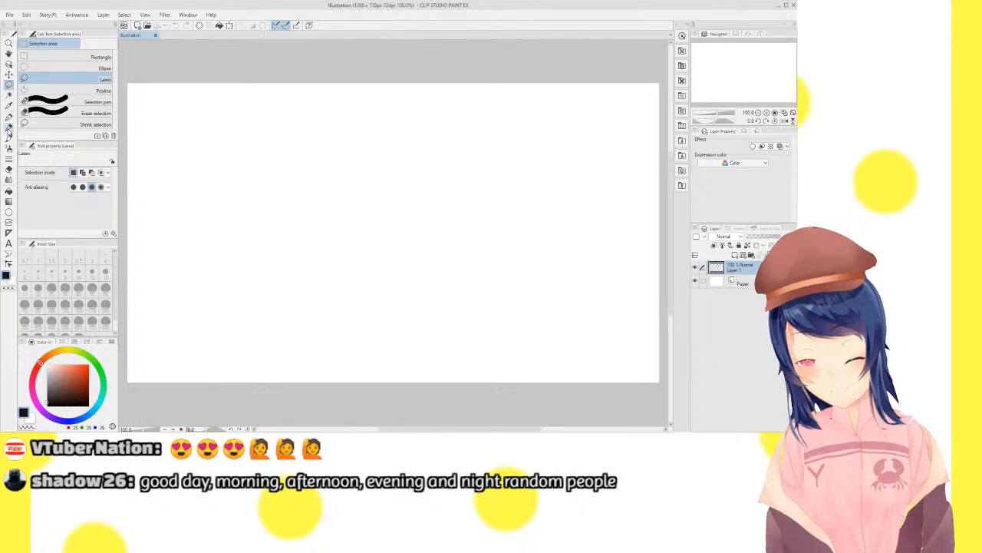
# Sketch a round moon with small craters in the sky's upper right using the Darker pencil at size 4
pyautogui.click(9, 126)
pyautogui.moveTo(552, 83)
pyautogui.mouseDown()
pyautogui.moveTo(555, 128)
pyautogui.moveTo(626, 98)
pyautogui.moveTo(566, 167)
pyautogui.moveTo(590, 103)
pyautogui.moveTo(579, 127)
pyautogui.moveTo(583, 115)
pyautogui.moveTo(599, 146)
pyautogui.moveTo(576, 143)
pyautogui.moveTo(569, 153)
pyautogui.moveTo(581, 146)
pyautogui.moveTo(561, 143)
pyautogui.mouseUp()
pyautogui.hotkey('ctrl', 'z')
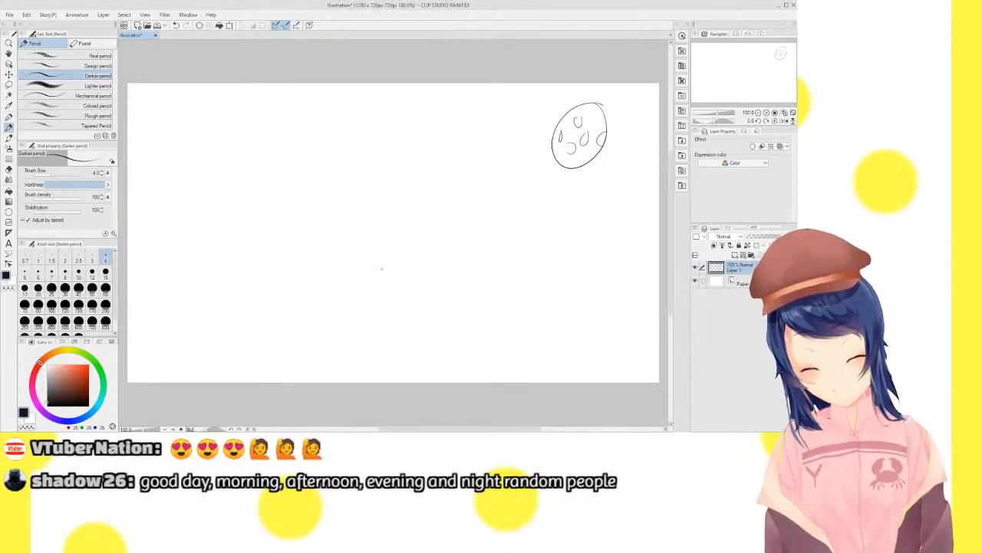
# Sketch a horizon line across the middle of the canvas and a small beret below it
pyautogui.moveTo(125, 191); pyautogui.dragTo(660, 198)
pyautogui.hotkey('ctrl', 'z')
pyautogui.moveTo(126, 223); pyautogui.dragTo(660, 240)
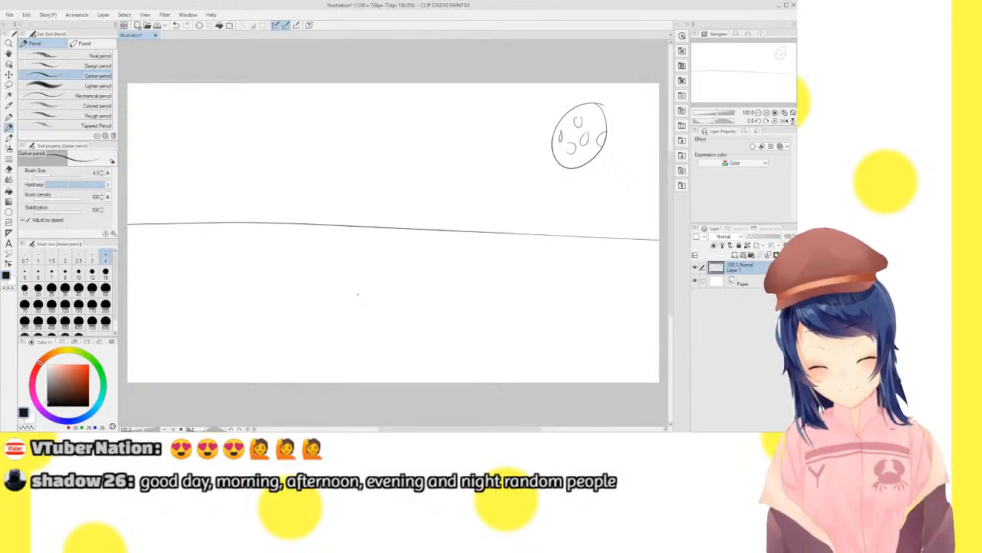
pyautogui.moveTo(355, 295)
pyautogui.mouseDown()
pyautogui.moveTo(414, 294)
pyautogui.moveTo(403, 301)
pyautogui.moveTo(389, 281)
pyautogui.moveTo(357, 290)
pyautogui.moveTo(363, 281)
pyautogui.moveTo(421, 288)
pyautogui.moveTo(411, 266)
pyautogui.moveTo(357, 274)
pyautogui.mouseUp()
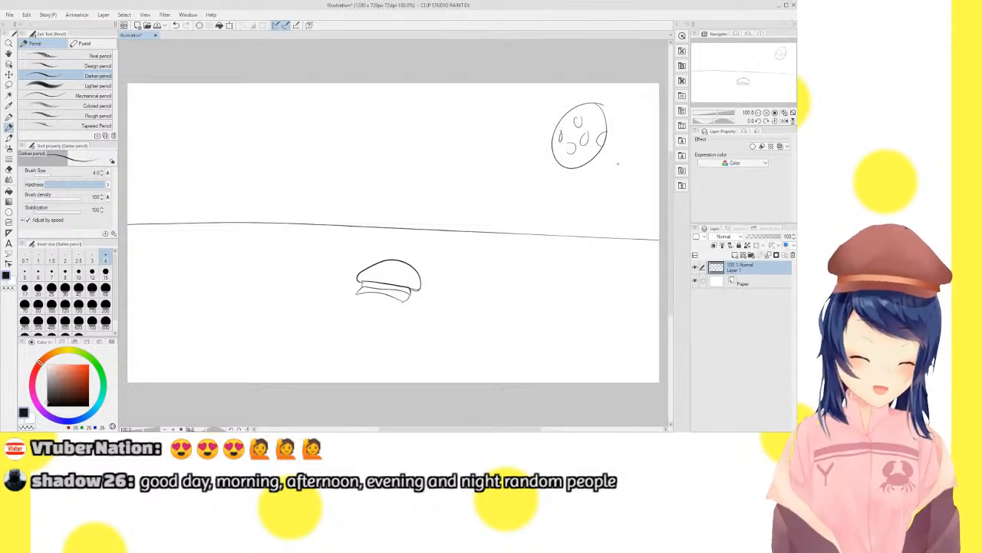
# Delete the sketch layer and start over on a new blank raster layer
pyautogui.press('Delete')
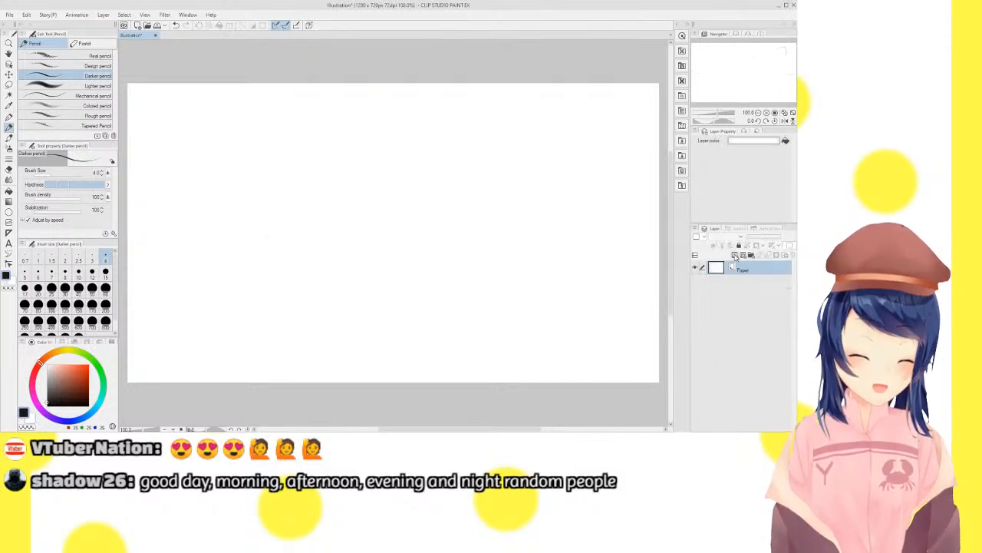
pyautogui.moveTo(276, 127)
pyautogui.mouseDown()
pyautogui.moveTo(355, 272)
pyautogui.moveTo(506, 186)
pyautogui.mouseUp()
pyautogui.hotkey('ctrl', 'z')
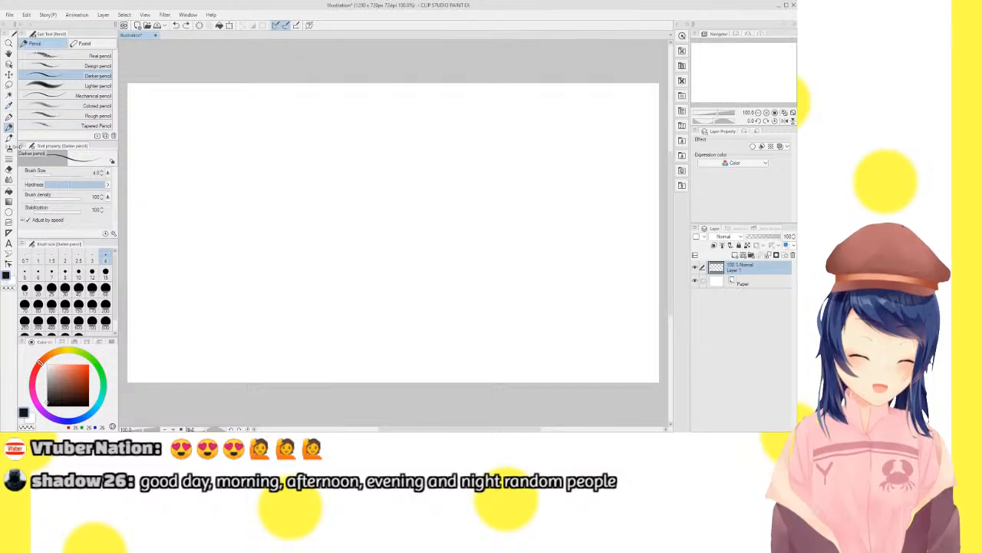
# Draw a square window frame near the canvas centre with the Rectangle tool and divide it into four panes with straight lines
pyautogui.click(8, 212)
pyautogui.click(77, 114)
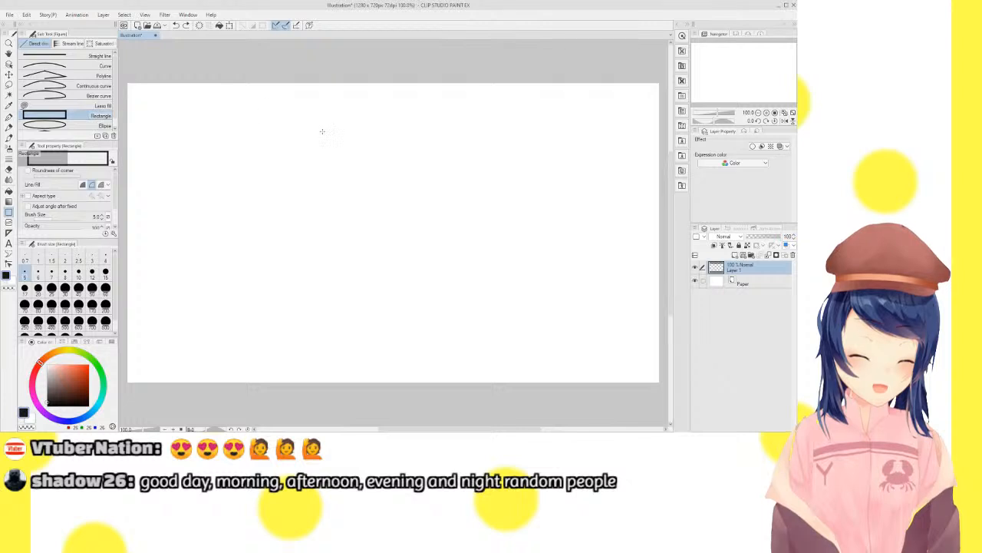
pyautogui.moveTo(291, 116)
pyautogui.mouseDown()
pyautogui.moveTo(492, 284)
pyautogui.moveTo(573, 312)
pyautogui.mouseUp()
pyautogui.press('p')
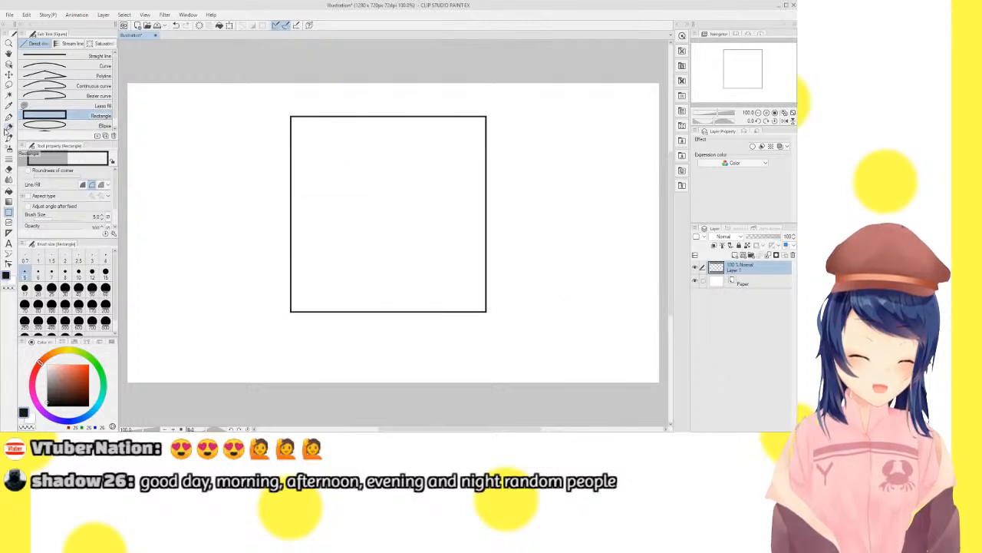
pyautogui.press('u')
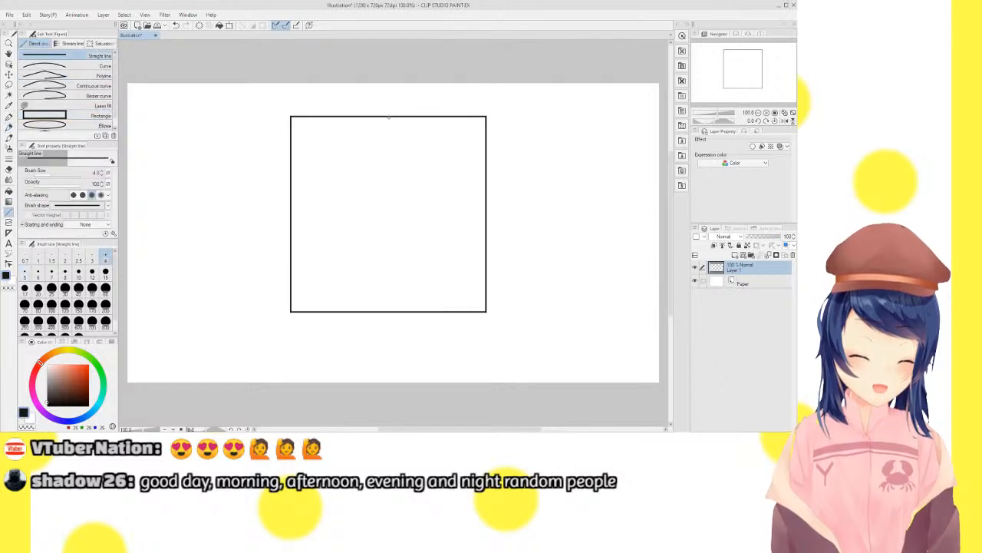
pyautogui.moveTo(389, 116); pyautogui.dragTo(389, 312)
pyautogui.moveTo(291, 211); pyautogui.dragTo(486, 211)
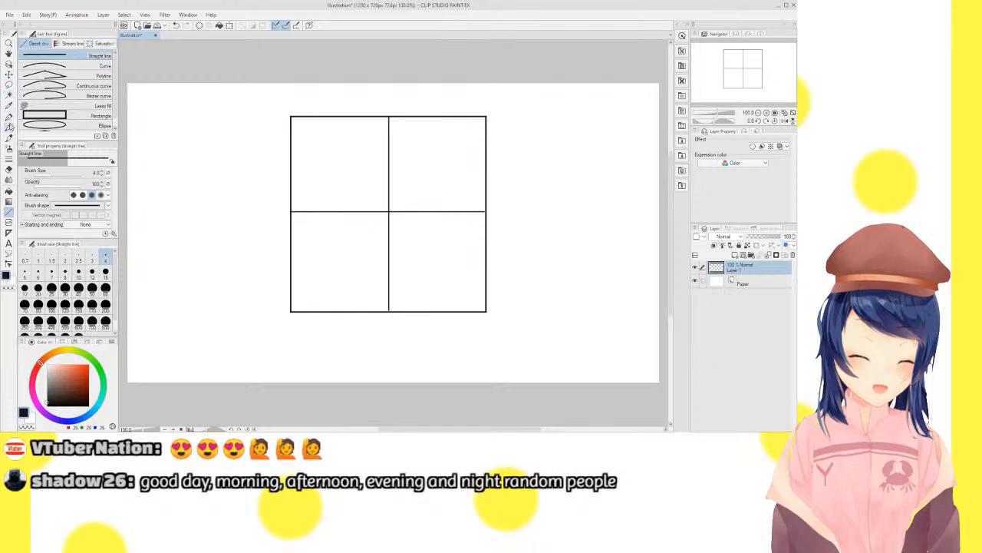
# Sketch a moon in the window's upper-right pane and a gently wavy horizon across the lower panes with the Darker pencil
pyautogui.click(9, 126)
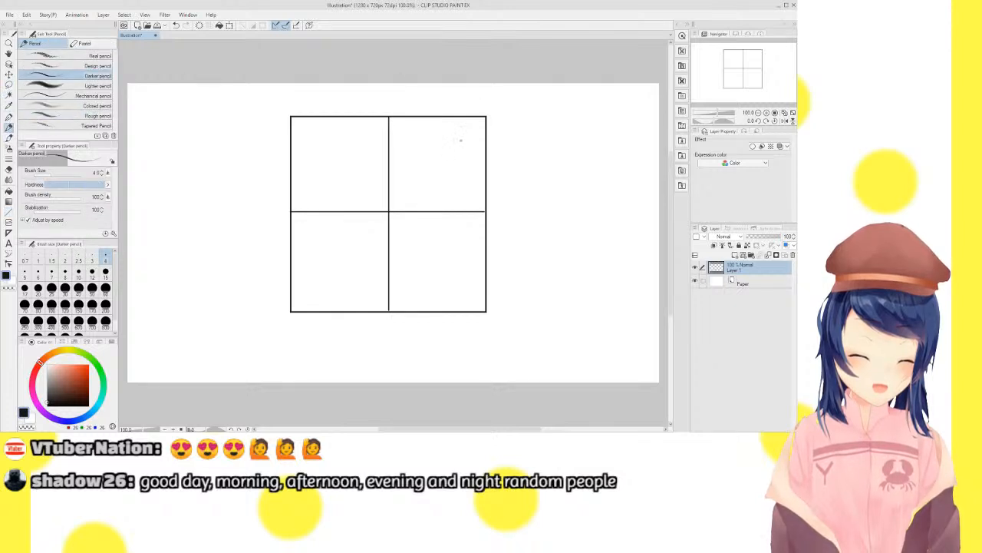
pyautogui.moveTo(470, 135)
pyautogui.mouseDown()
pyautogui.moveTo(446, 137)
pyautogui.moveTo(454, 169)
pyautogui.moveTo(467, 138)
pyautogui.mouseUp()
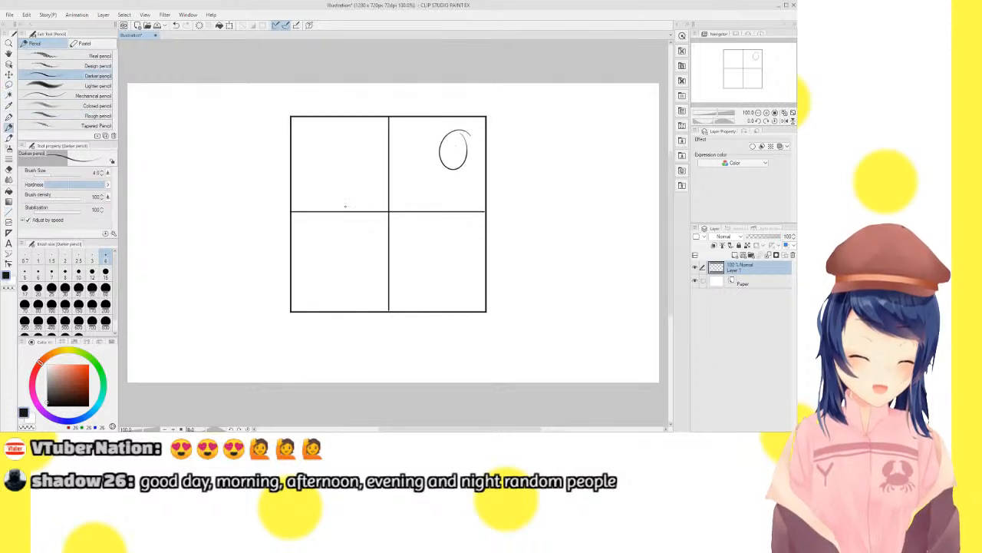
pyautogui.moveTo(395, 235); pyautogui.dragTo(485, 237)
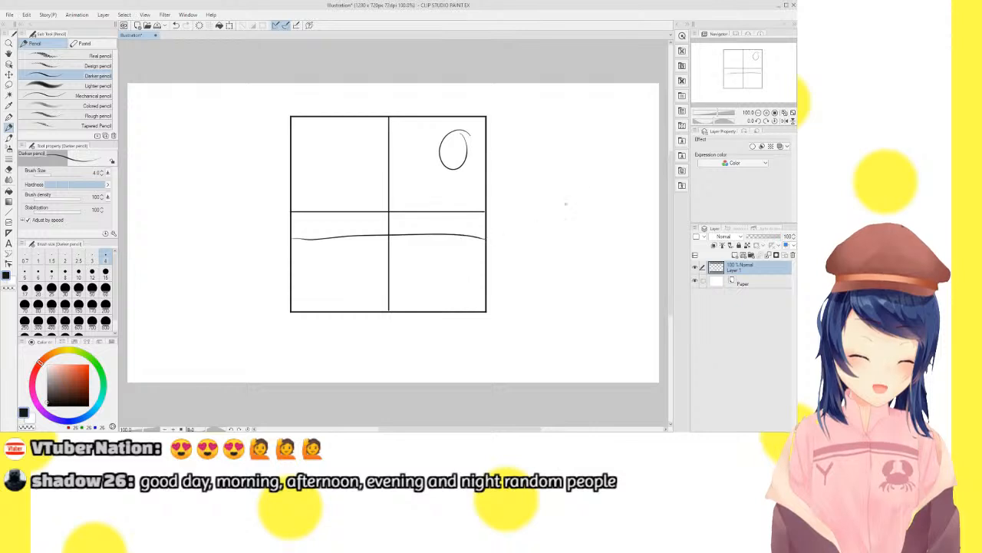
# Draw a table corner with its top edge and leg in the canvas's lower left using straight lines
pyautogui.click(9, 212)
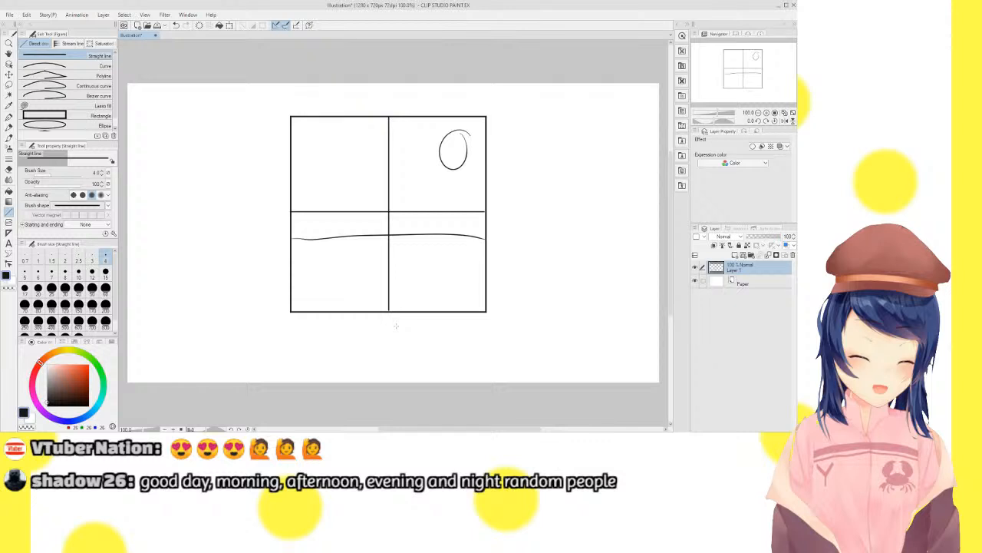
pyautogui.moveTo(286, 321); pyautogui.dragTo(247, 382)
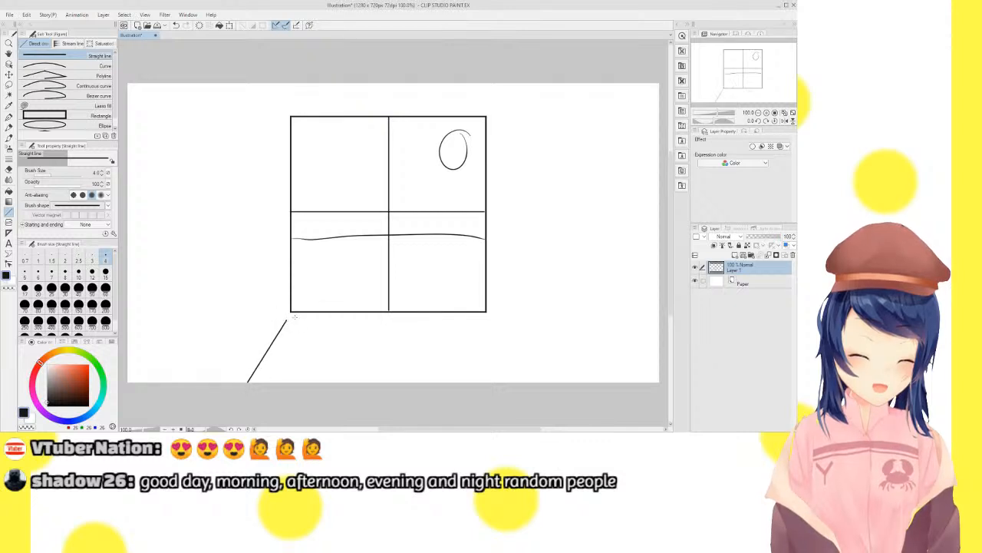
pyautogui.moveTo(286, 321); pyautogui.dragTo(127, 320)
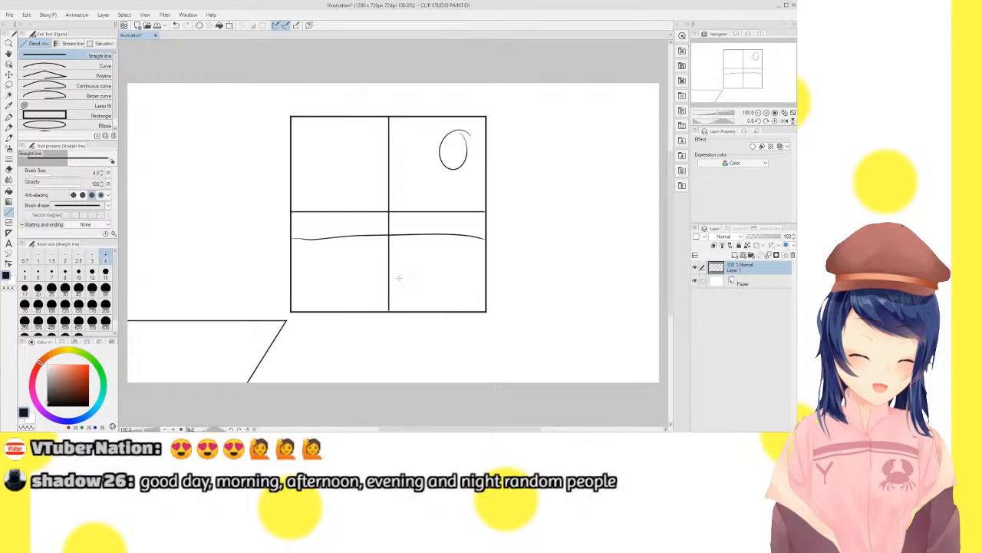
pyautogui.moveTo(286, 323); pyautogui.dragTo(285, 384)
pyautogui.moveTo(284, 330); pyautogui.dragTo(251, 388)
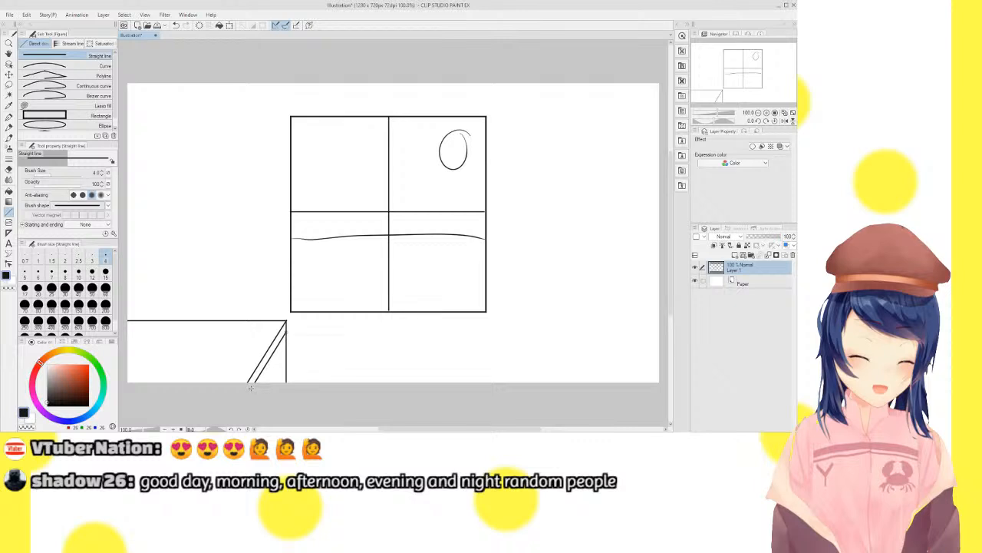
pyautogui.moveTo(282, 327); pyautogui.dragTo(281, 382)
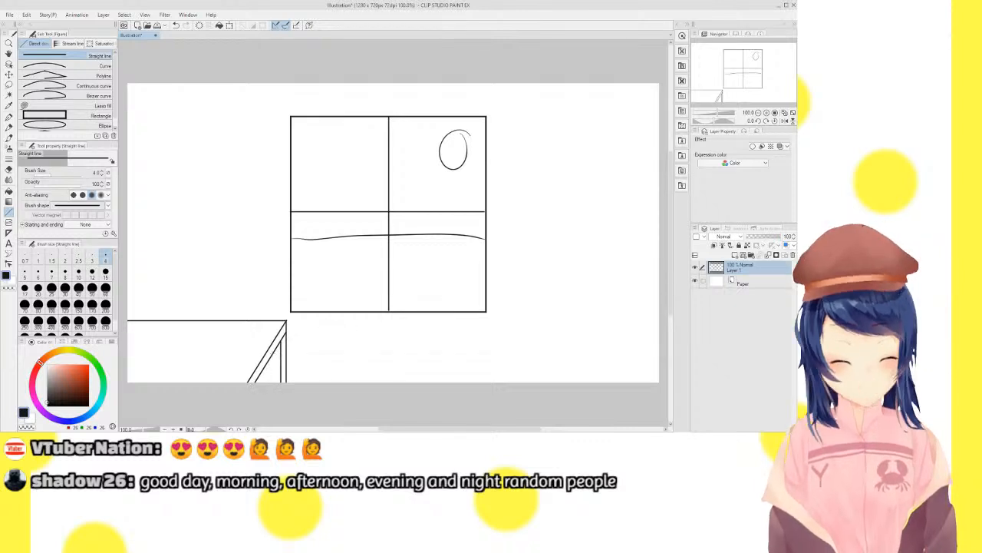
pyautogui.moveTo(277, 346); pyautogui.dragTo(277, 386)
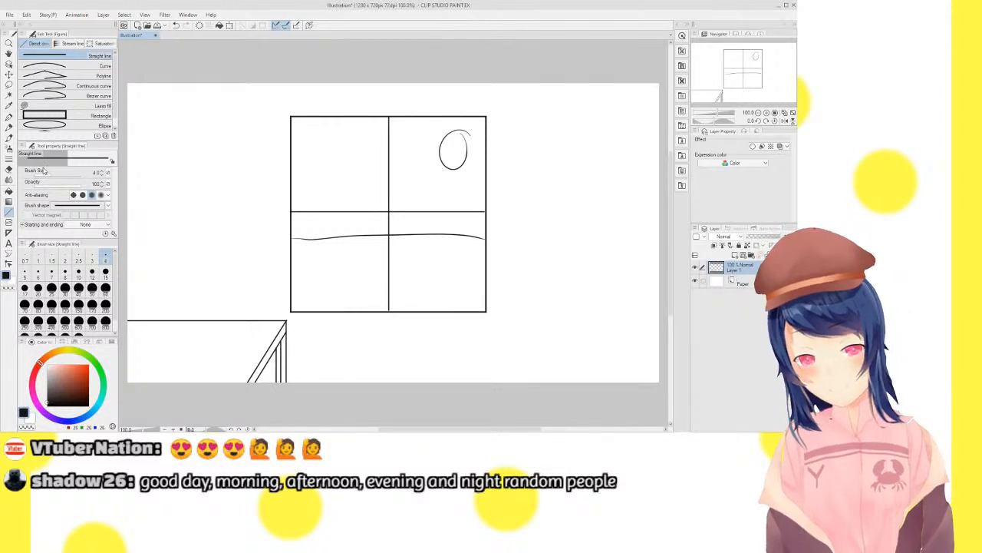
# Sketch a beret lying on the tabletop with the Darker pencil
pyautogui.click(9, 128)
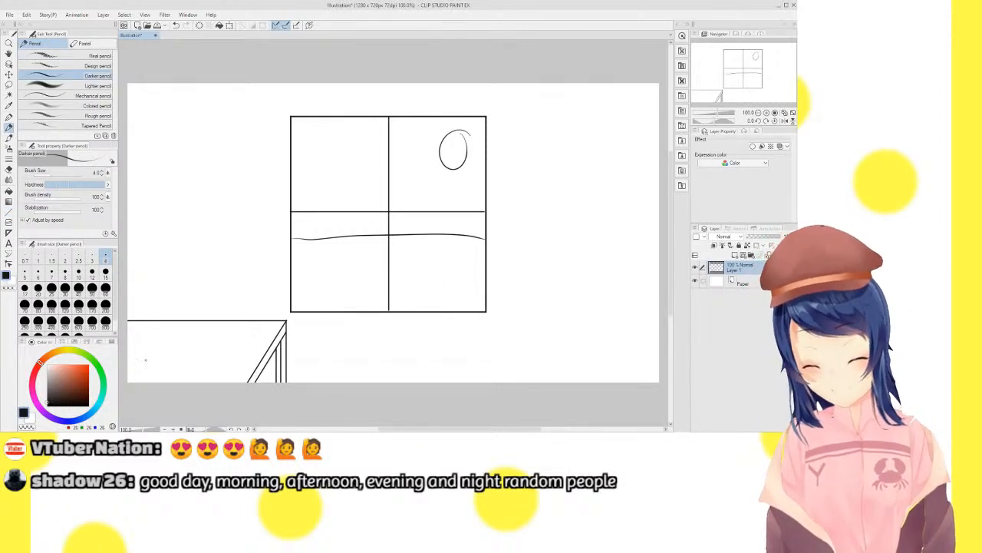
pyautogui.moveTo(140, 358); pyautogui.dragTo(228, 357)
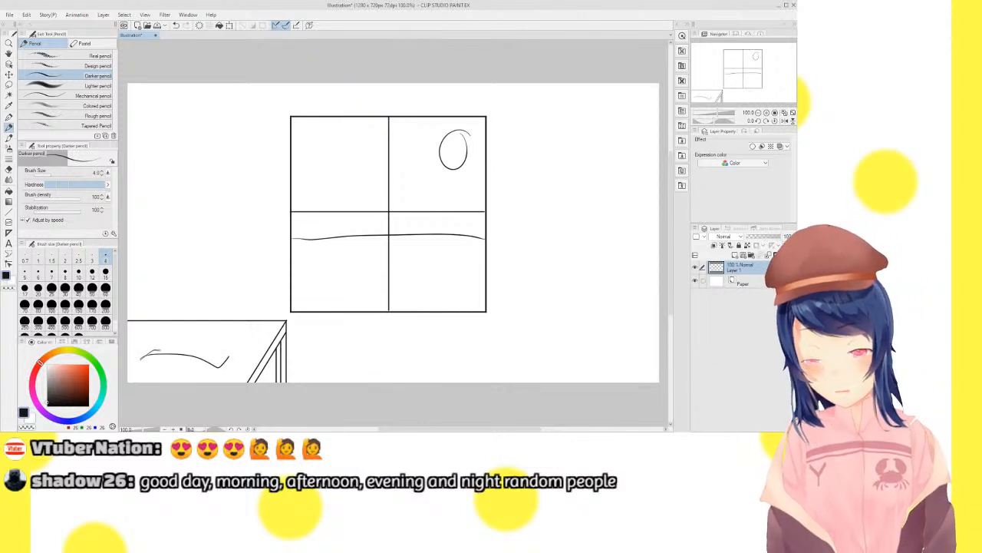
pyautogui.moveTo(144, 352)
pyautogui.mouseDown()
pyautogui.moveTo(232, 354)
pyautogui.moveTo(152, 345)
pyautogui.mouseUp()
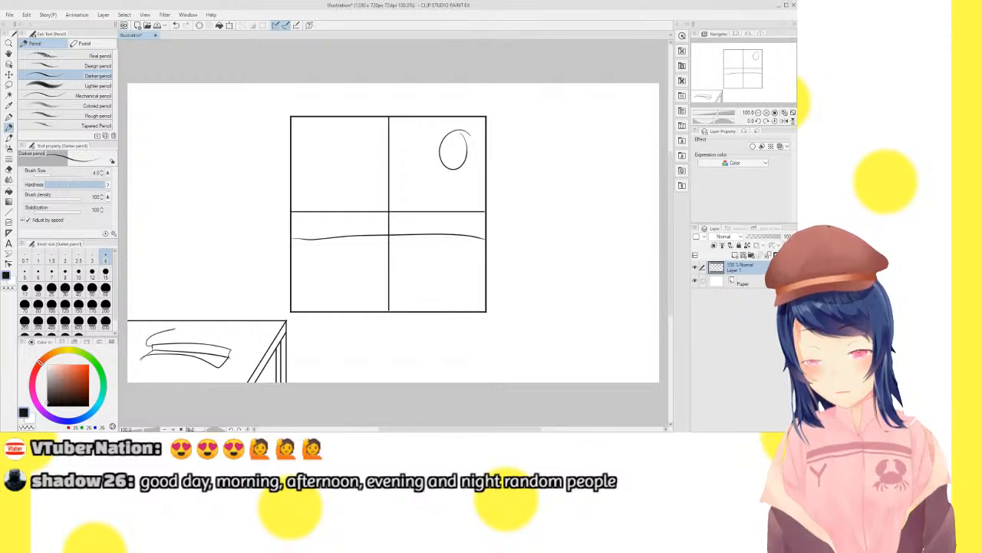
pyautogui.moveTo(147, 346)
pyautogui.mouseDown()
pyautogui.moveTo(229, 327)
pyautogui.moveTo(243, 352)
pyautogui.mouseUp()
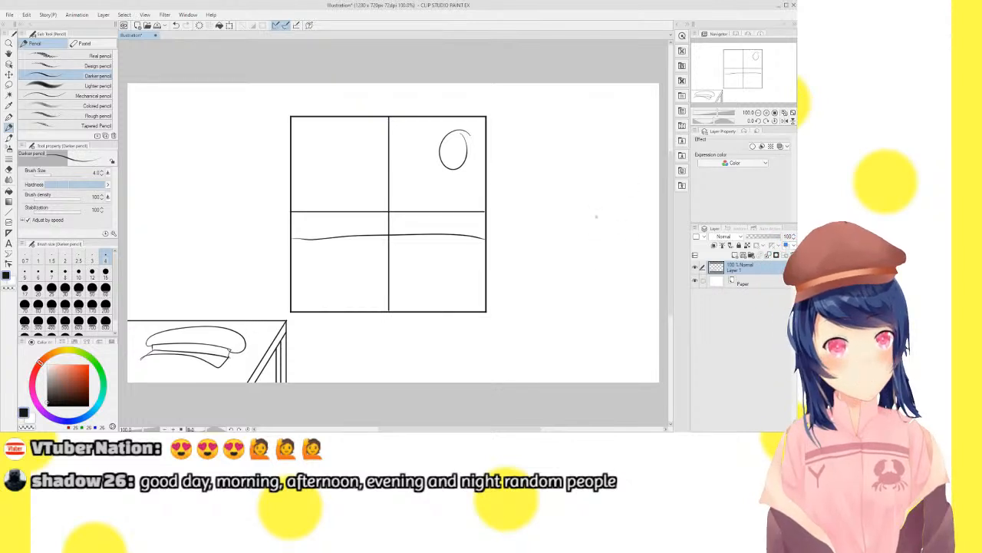
pyautogui.moveTo(598, 209)
pyautogui.mouseDown()
pyautogui.moveTo(589, 281)
pyautogui.moveTo(611, 209)
pyautogui.mouseUp()
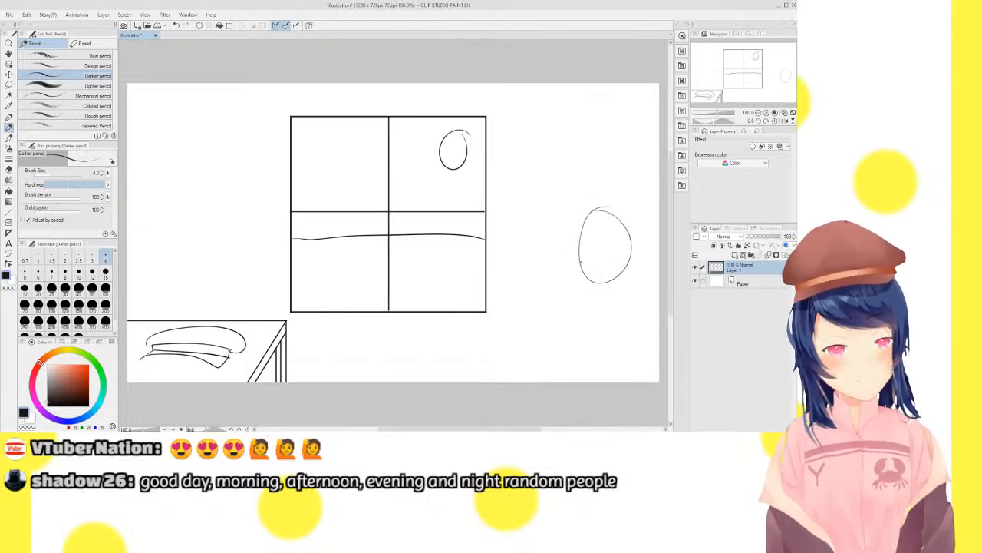
pyautogui.hotkey('ctrl', 'z')
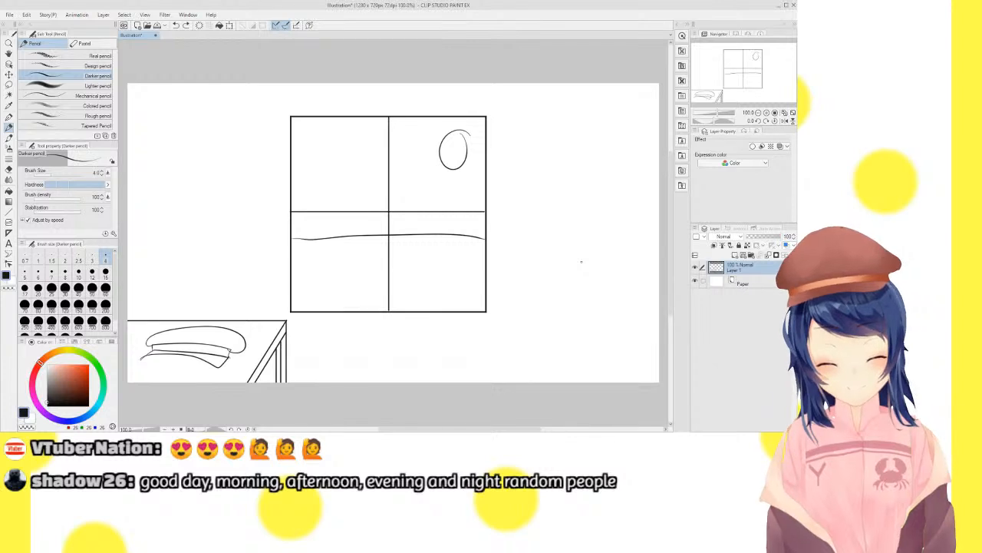
pyautogui.moveTo(586, 122); pyautogui.dragTo(586, 382)
pyautogui.moveTo(547, 156); pyautogui.dragTo(620, 135)
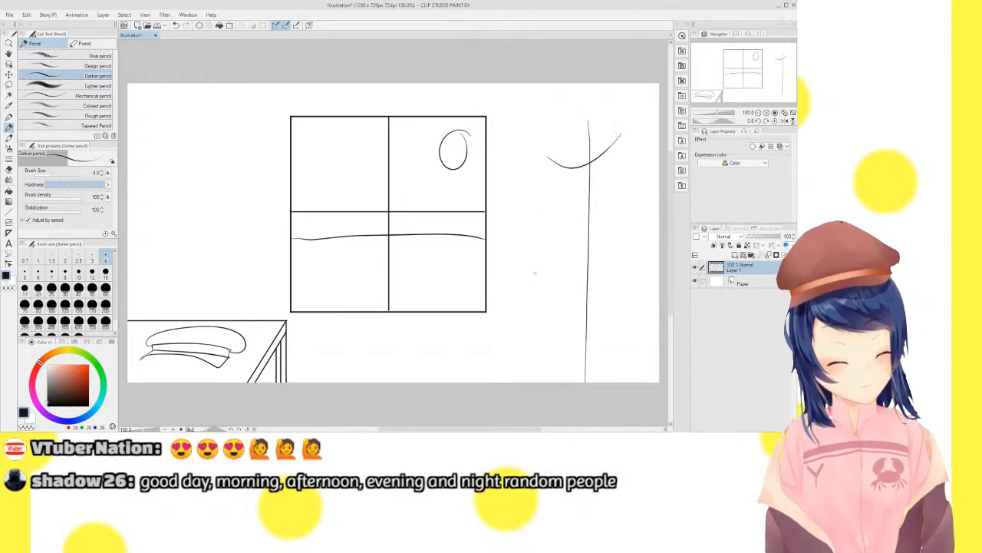
pyautogui.moveTo(540, 275); pyautogui.dragTo(635, 244)
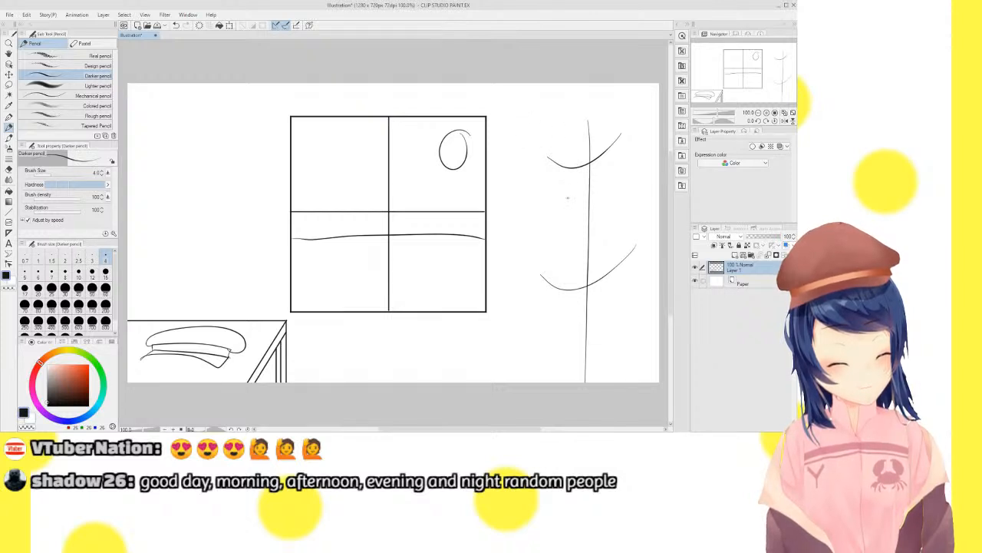
pyautogui.hotkey('ctrl', 'z')
pyautogui.hotkey('ctrl', 'z')
pyautogui.hotkey('ctrl', 'z')
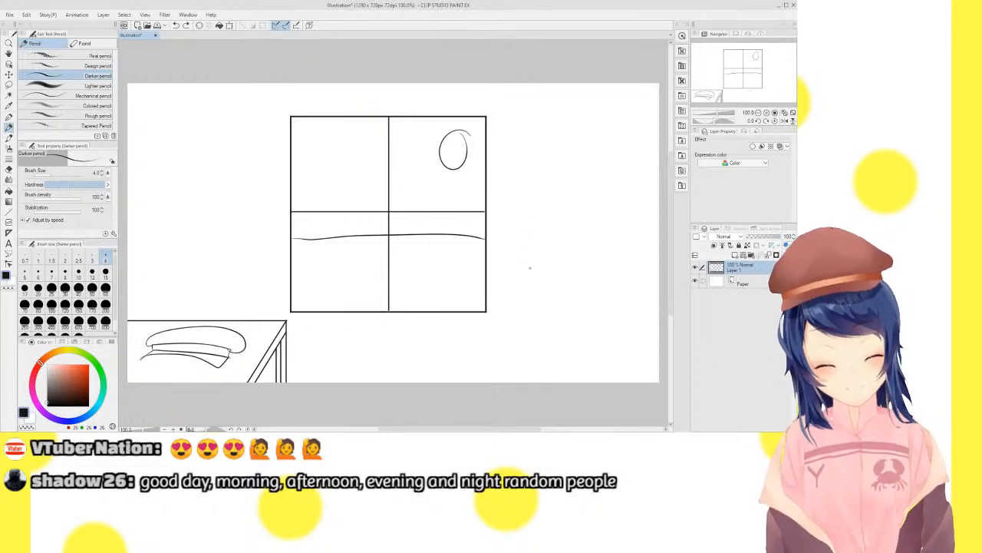
# Sketch a slanted band running off the canvas's right edge, with a small crab with raised claws on it
pyautogui.moveTo(530, 261)
pyautogui.mouseDown()
pyautogui.moveTo(541, 290)
pyautogui.moveTo(632, 280)
pyautogui.moveTo(659, 275)
pyautogui.moveTo(658, 243)
pyautogui.mouseUp()
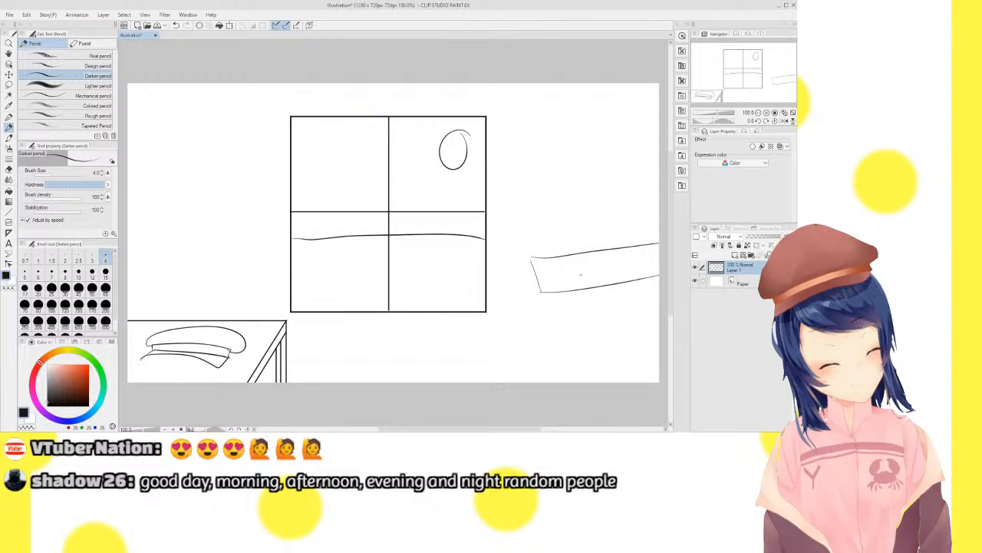
pyautogui.moveTo(577, 270)
pyautogui.mouseDown()
pyautogui.moveTo(617, 264)
pyautogui.moveTo(574, 280)
pyautogui.moveTo(621, 278)
pyautogui.mouseUp()
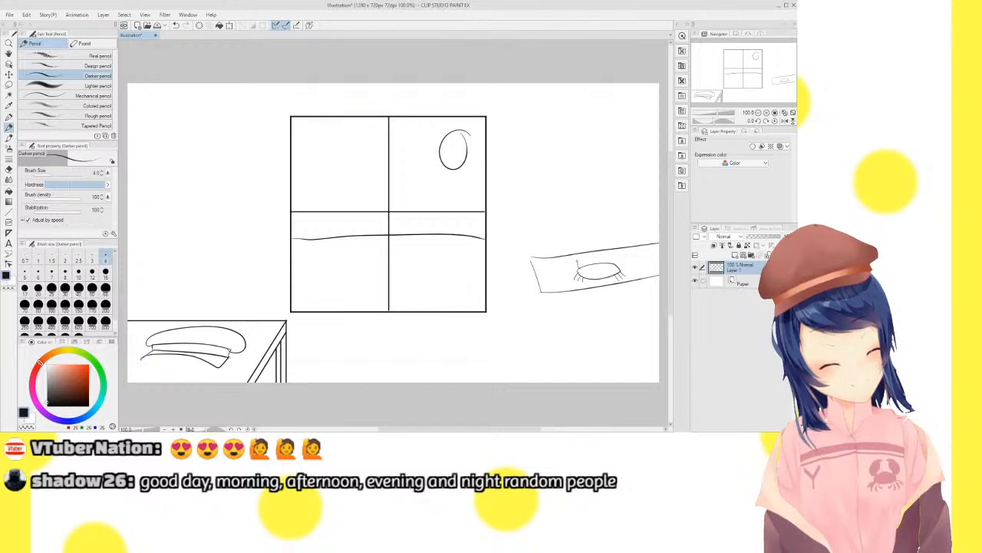
pyautogui.moveTo(581, 247); pyautogui.dragTo(581, 268)
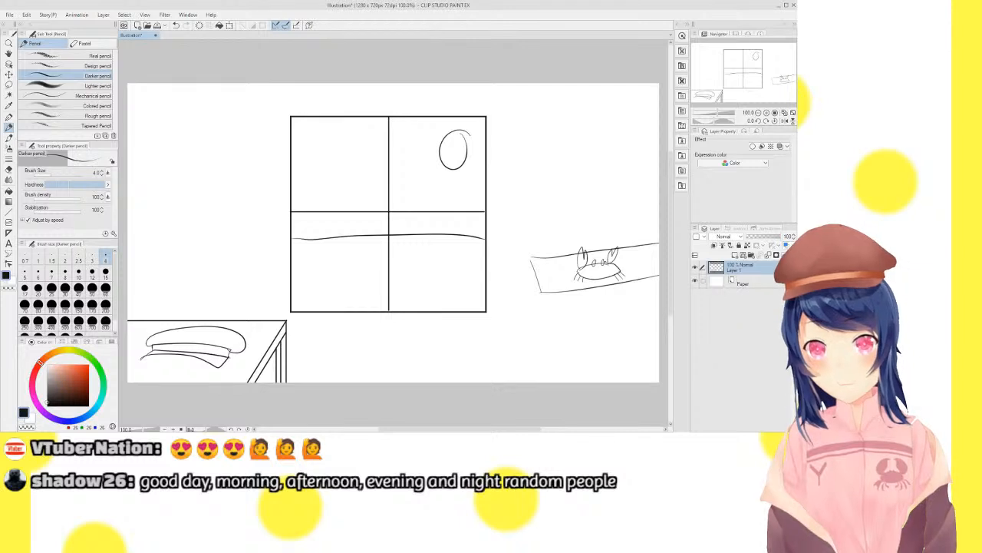
# Lower the rough sketch layer's opacity to about half and add a layer folder containing a new raster layer above it
pyautogui.click(763, 239)
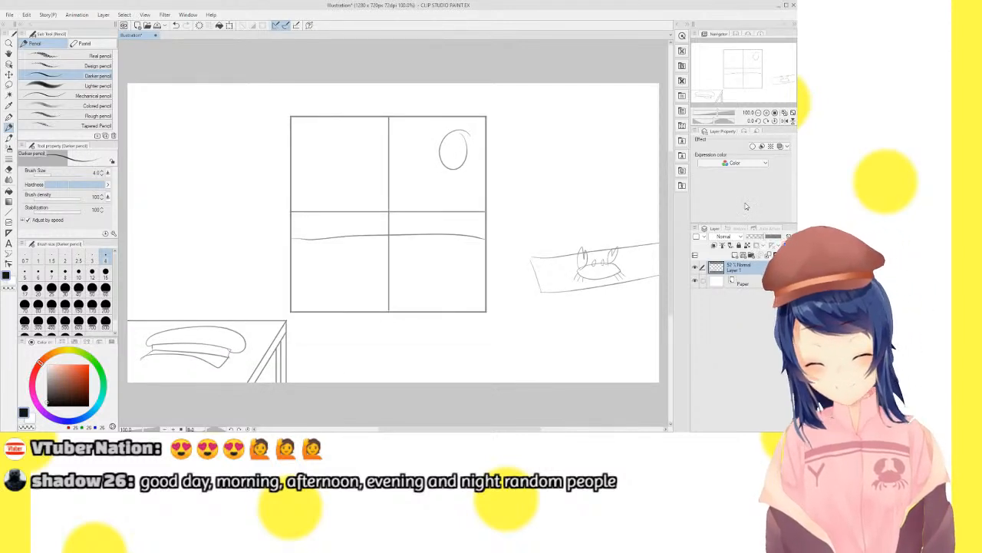
pyautogui.click(735, 256)
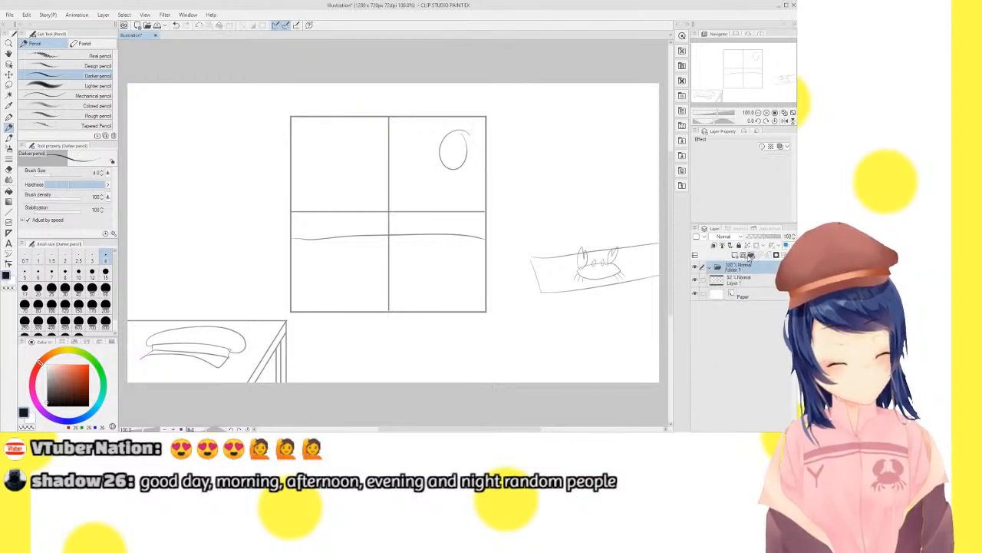
pyautogui.click(736, 256)
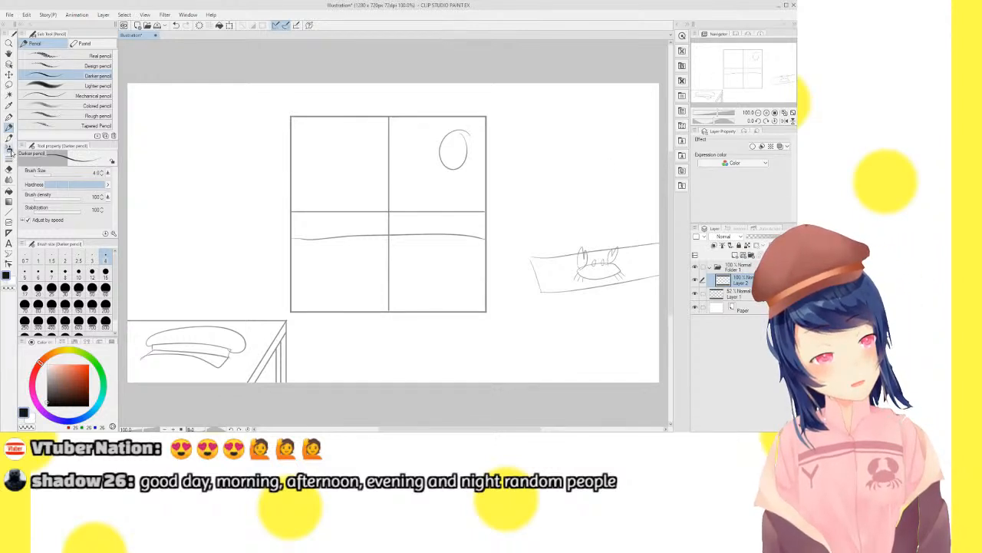
# Trace the window's outer frame on the new layer with the Rectangle tool at brush size 5
pyautogui.click(8, 209)
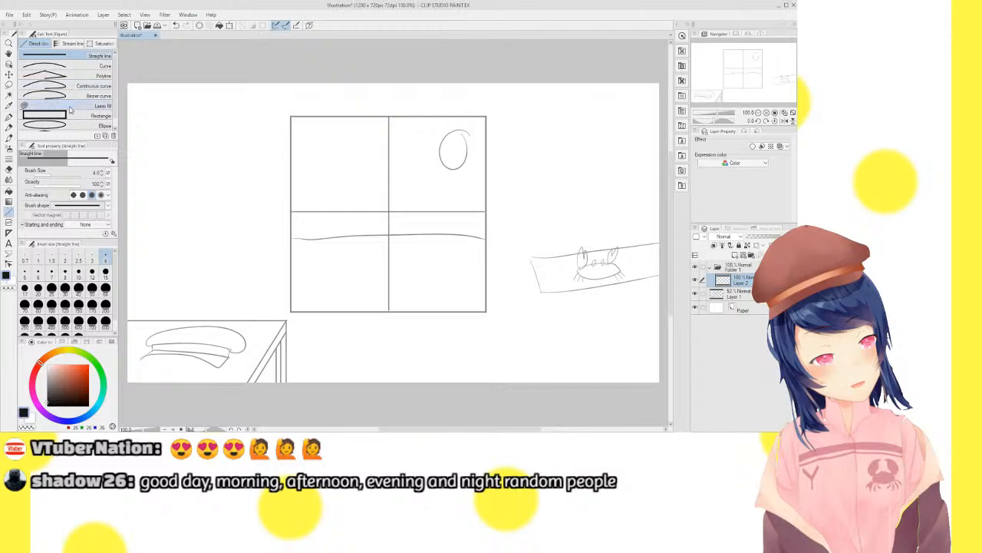
pyautogui.click(46, 115)
pyautogui.moveTo(279, 102); pyautogui.dragTo(422, 252)
pyautogui.hotkey('ctrl', 'z')
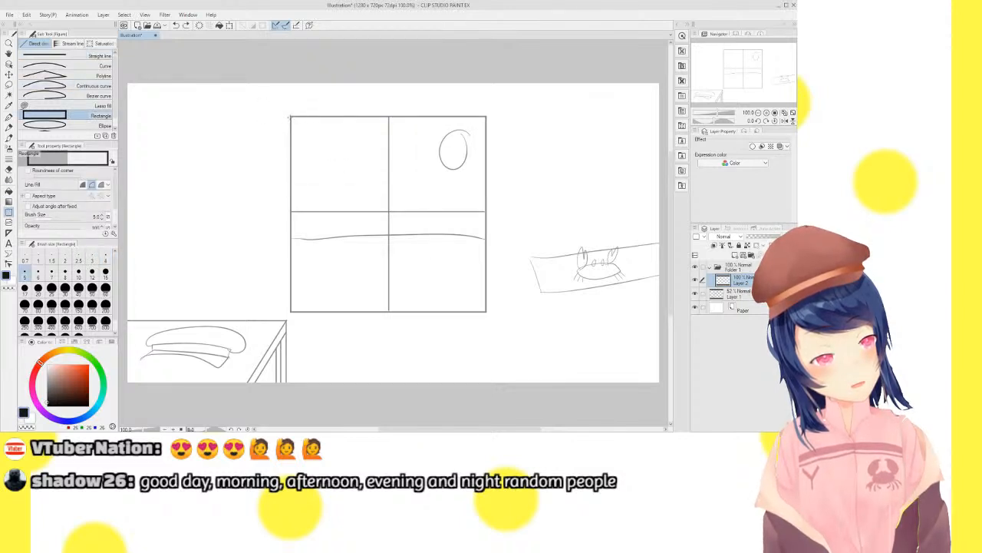
pyautogui.moveTo(290, 117); pyautogui.dragTo(485, 313)
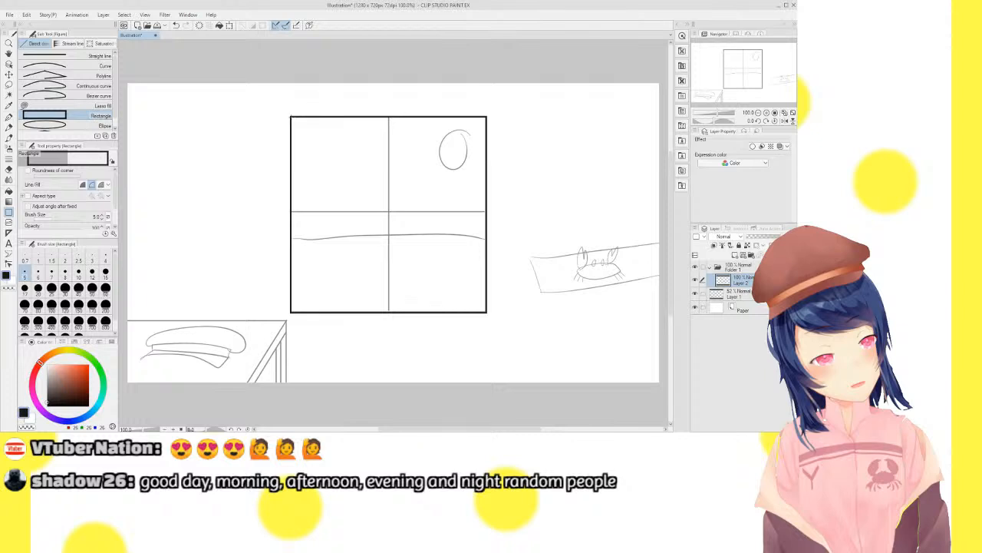
pyautogui.moveTo(290, 117); pyautogui.dragTo(399, 217)
pyautogui.moveTo(477, 143); pyautogui.dragTo(489, 121)
pyautogui.hotkey('ctrl', 'z')
pyautogui.hotkey('ctrl', 'z')
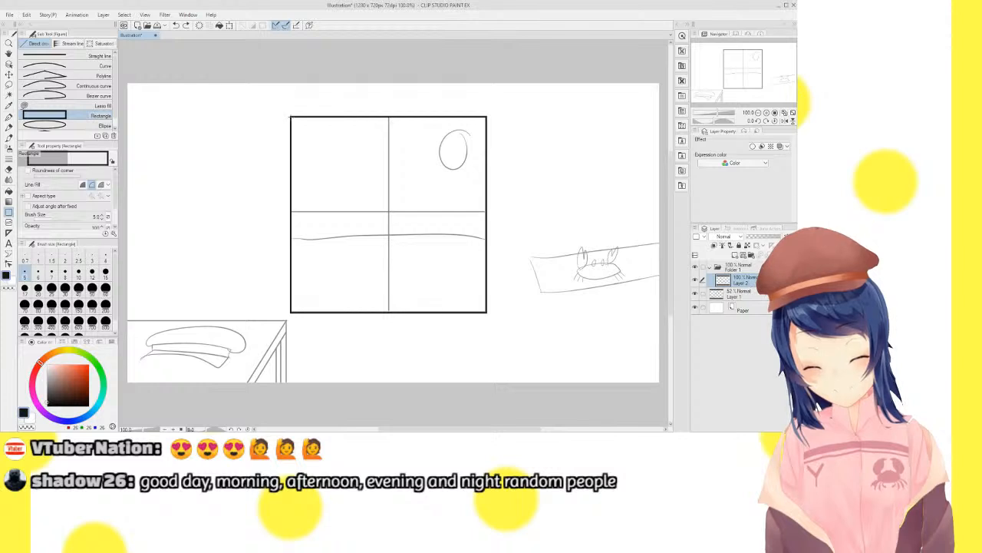
pyautogui.moveTo(290, 116); pyautogui.dragTo(501, 312)
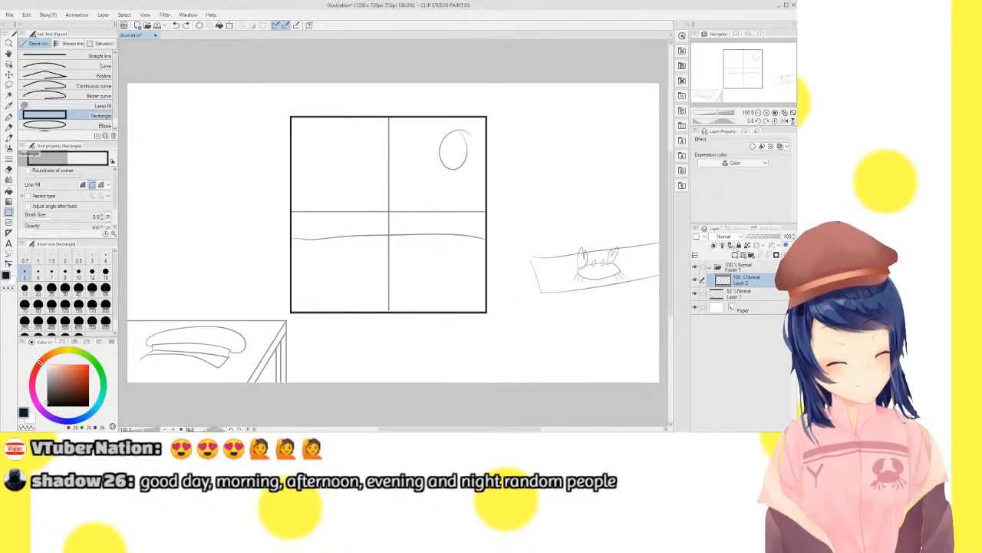
# Add a new raster layer above the window layer, then return to the window layer with the Straight line tool
pyautogui.click(735, 255)
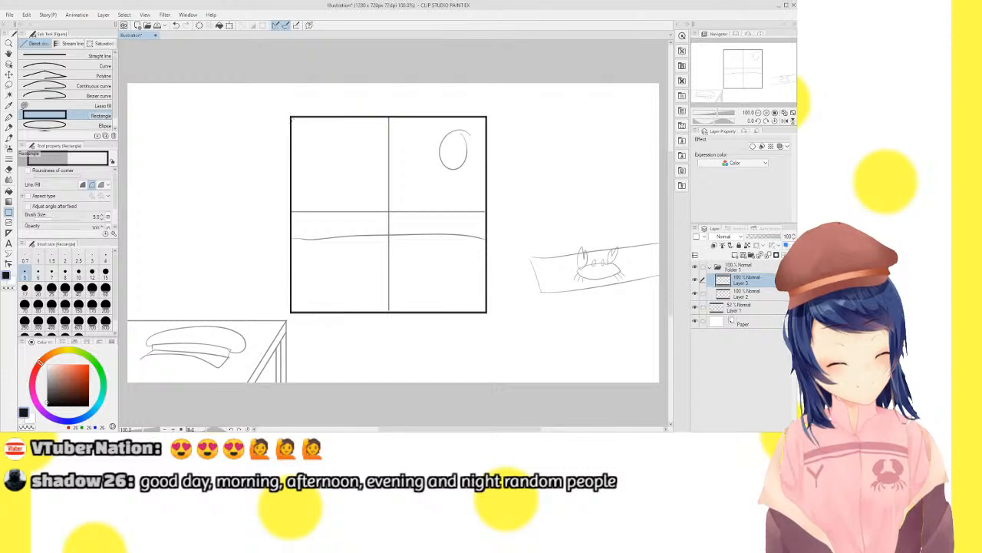
pyautogui.moveTo(290, 117); pyautogui.dragTo(478, 293)
pyautogui.hotkey('ctrl', 'z')
pyautogui.click(746, 295)
pyautogui.click(48, 57)
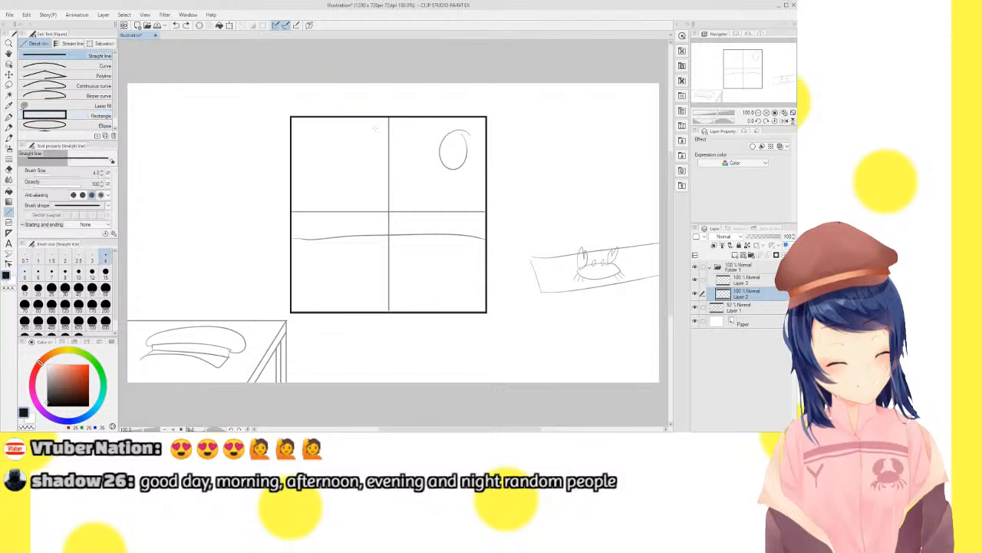
pyautogui.moveTo(388, 122); pyautogui.dragTo(400, 301)
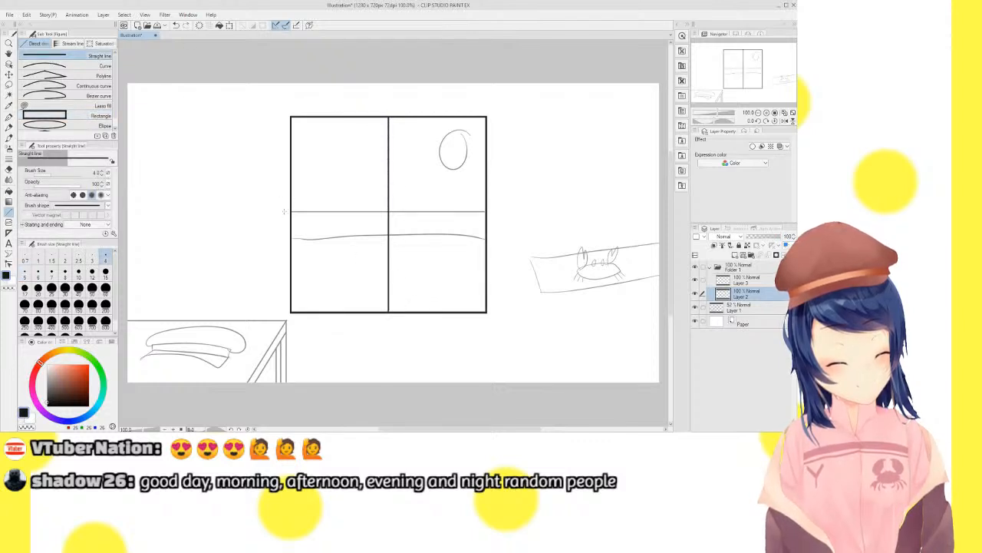
pyautogui.moveTo(292, 210); pyautogui.dragTo(485, 211)
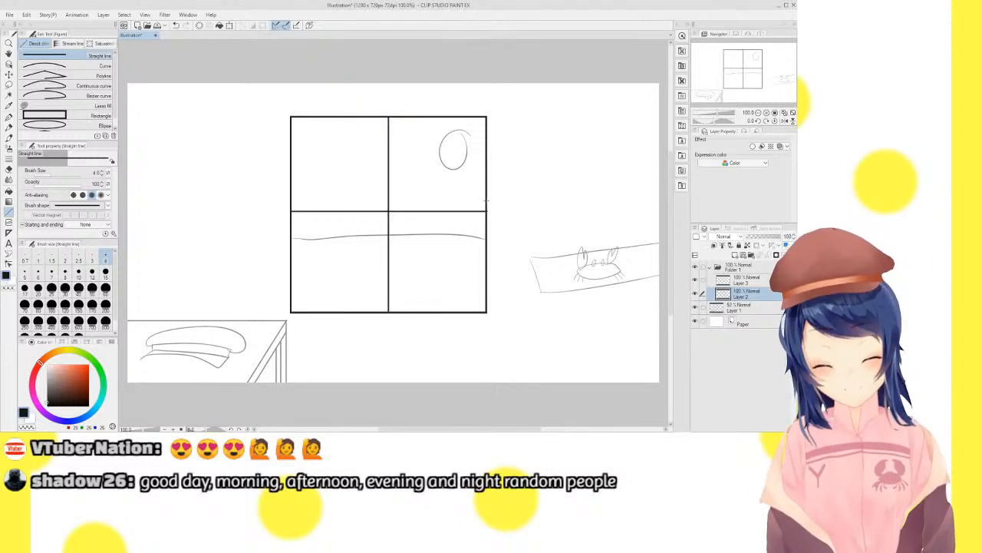
pyautogui.hotkey('ctrl', 'z')
pyautogui.hotkey('ctrl', 'z')
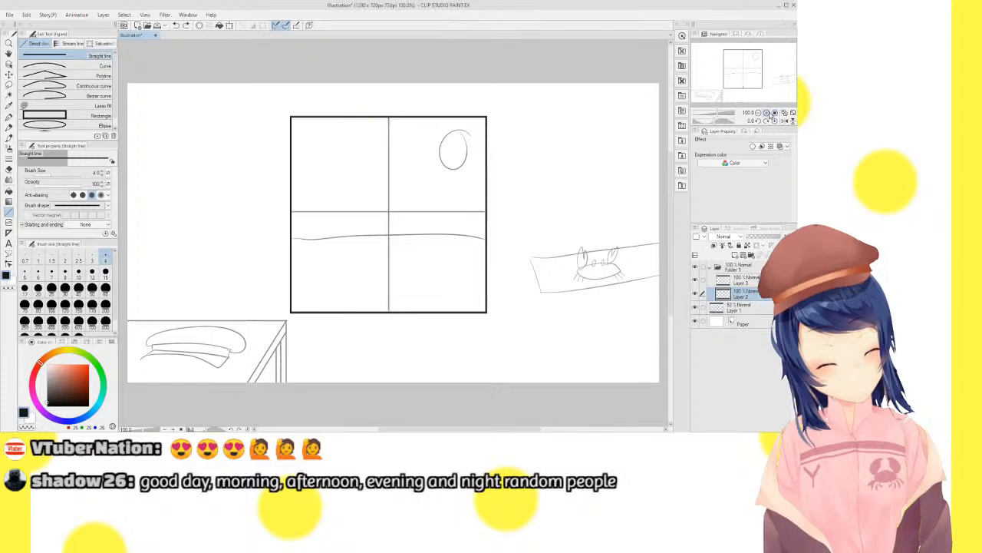
# Divide the window into four panes with double straight lines on either side of the sketched vertical and horizontal crossbars
pyautogui.click(768, 113)
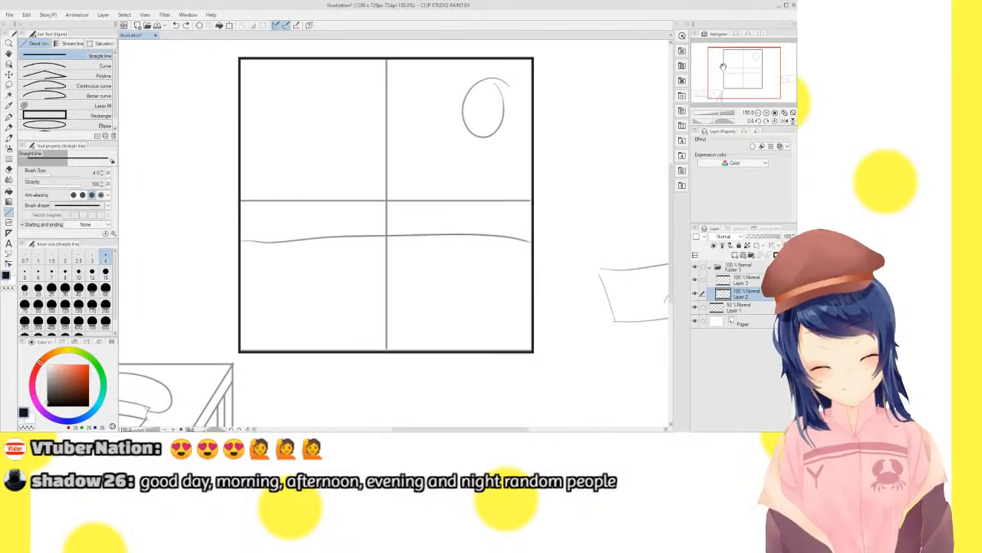
pyautogui.moveTo(381, 59)
pyautogui.mouseDown()
pyautogui.moveTo(383, 185)
pyautogui.moveTo(356, 194)
pyautogui.moveTo(243, 194)
pyautogui.moveTo(261, 206)
pyautogui.moveTo(381, 207)
pyautogui.moveTo(381, 350)
pyautogui.moveTo(408, 214)
pyautogui.moveTo(532, 205)
pyautogui.moveTo(400, 192)
pyautogui.moveTo(527, 191)
pyautogui.mouseUp()
pyautogui.hotkey('ctrl', 'z')
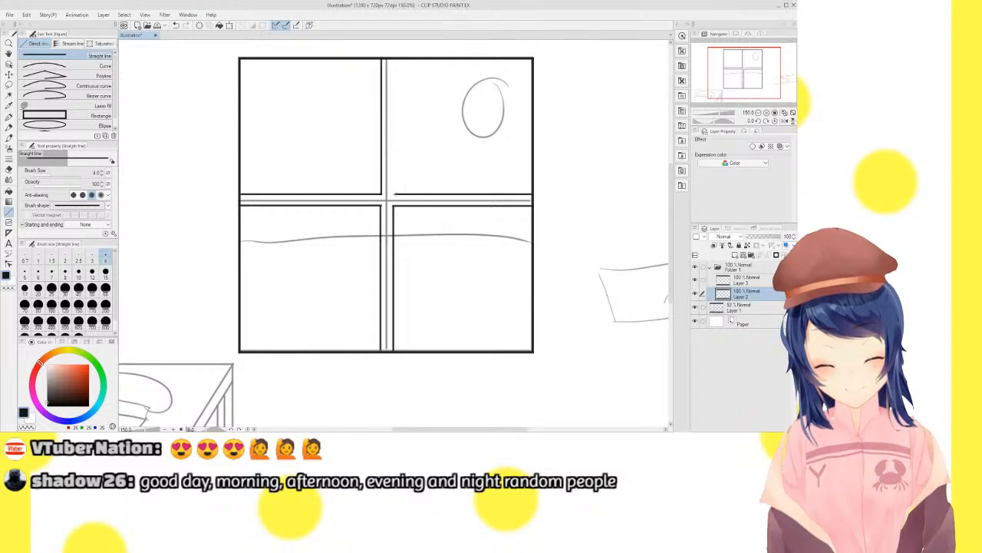
pyautogui.moveTo(393, 194); pyautogui.dragTo(395, 61)
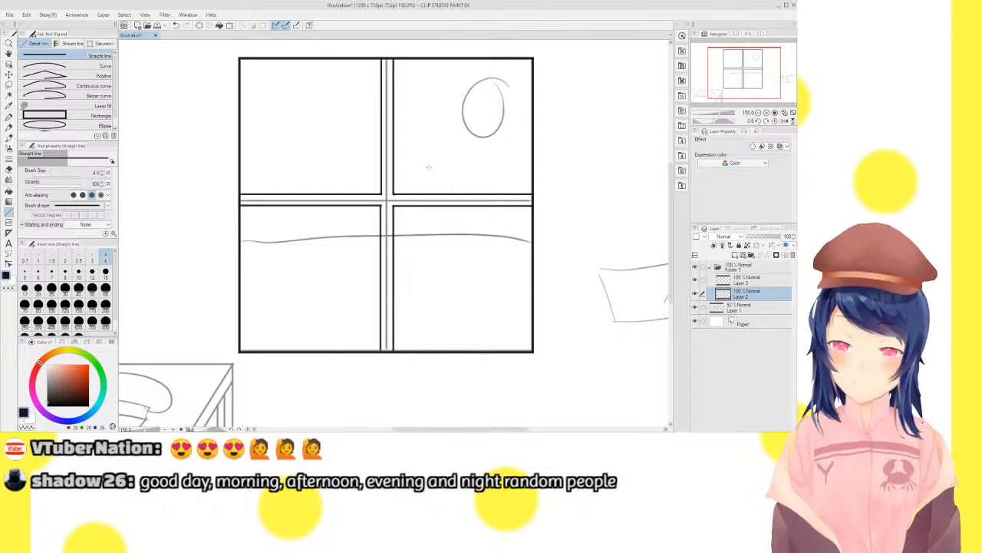
pyautogui.click(696, 308)
pyautogui.click(696, 308)
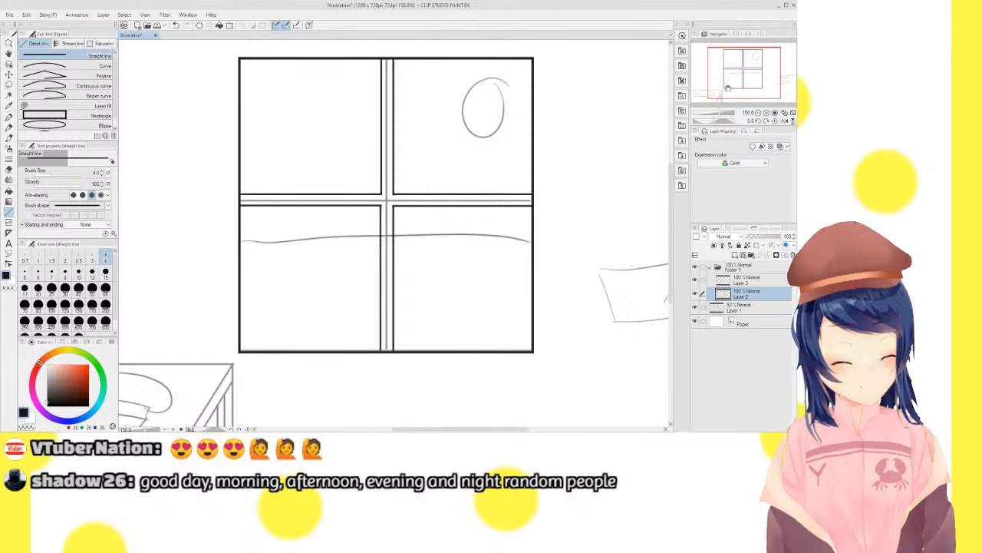
# Draw a slightly larger rectangle around the window frame at brush size 5 and name the layer "window"
pyautogui.moveTo(759, 89); pyautogui.dragTo(756, 85)
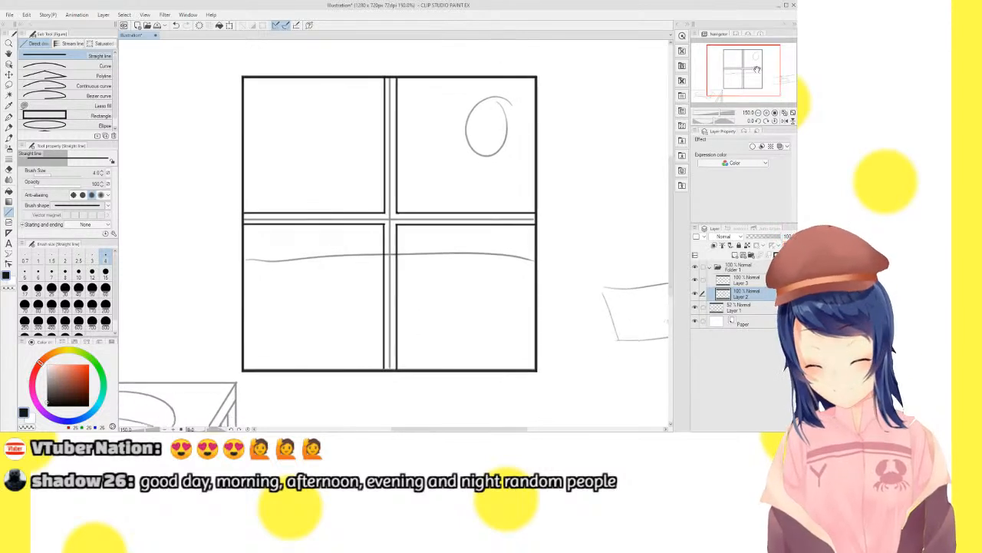
pyautogui.click(92, 115)
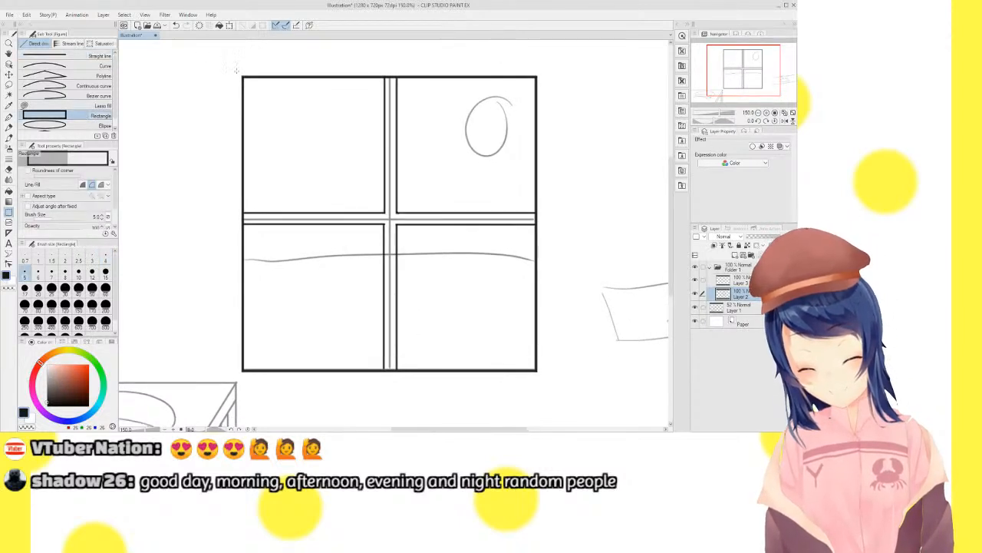
pyautogui.moveTo(236, 70); pyautogui.dragTo(554, 376)
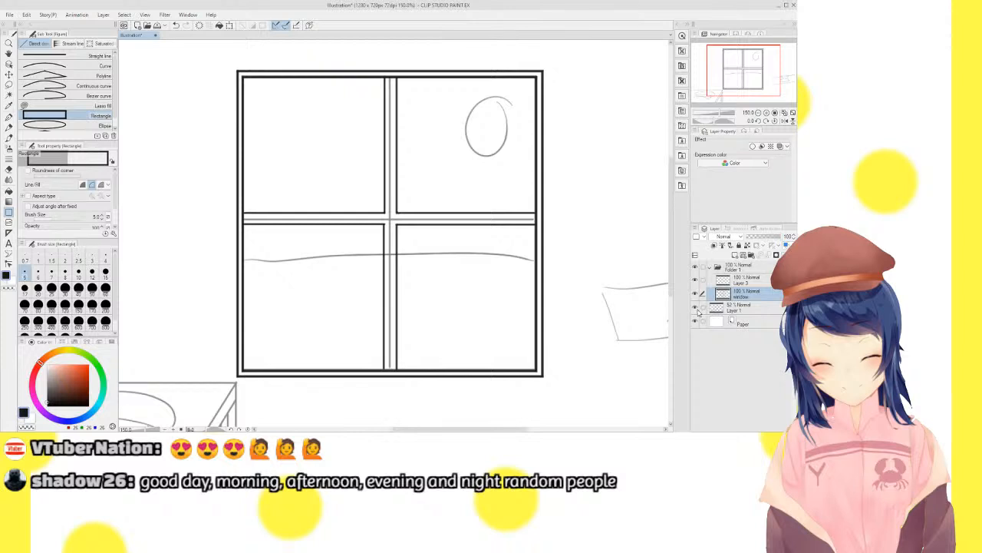
# Rename the layer above the window layer "background" and draw the moon on it as a circle with the Ellipse tool at brush size 3
pyautogui.click(756, 282)
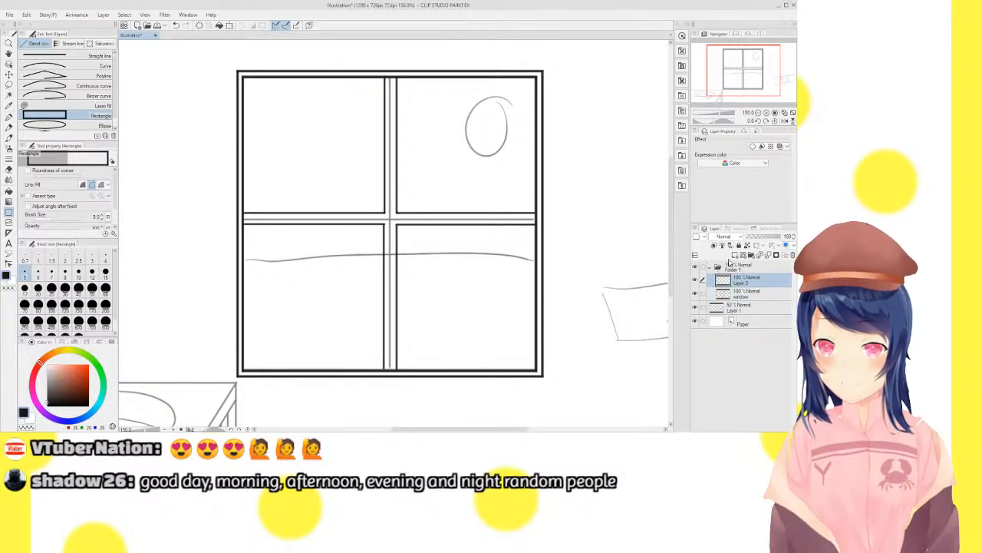
pyautogui.click(766, 113)
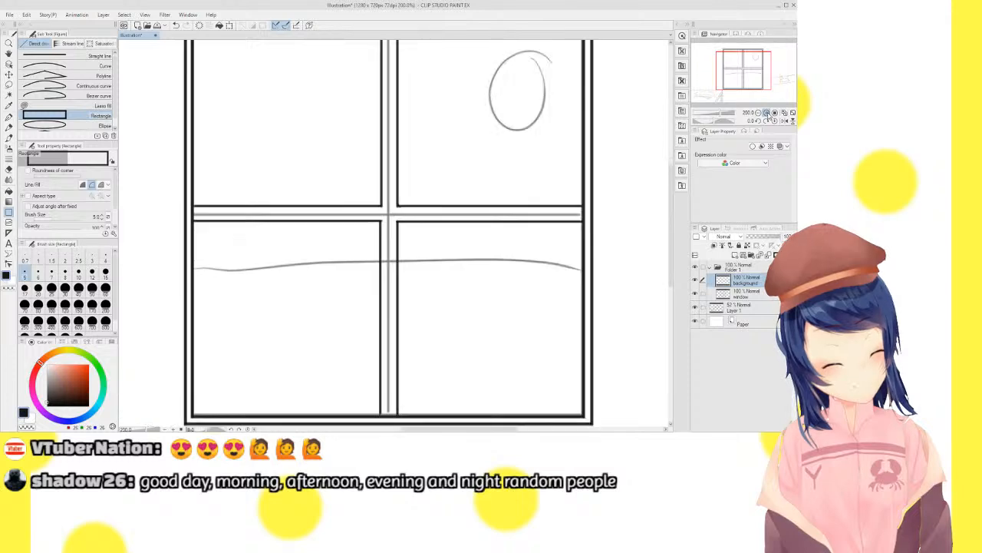
pyautogui.click(766, 114)
pyautogui.moveTo(747, 71); pyautogui.dragTo(758, 59)
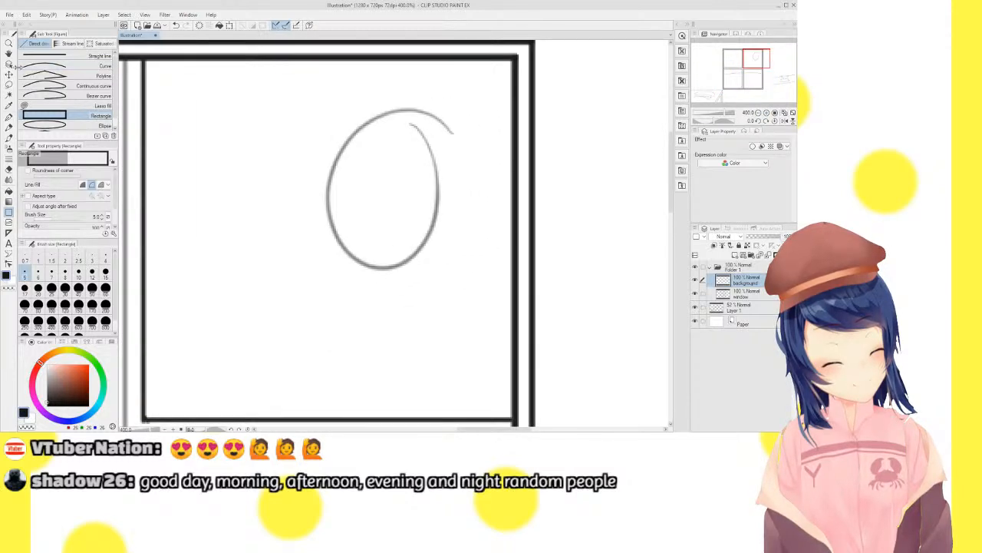
pyautogui.click(10, 127)
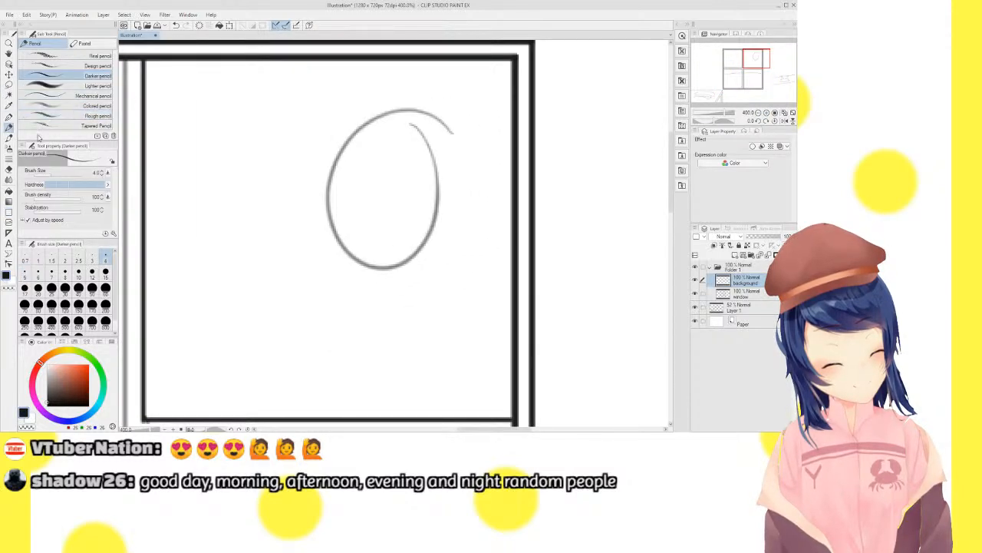
pyautogui.click(10, 149)
pyautogui.click(9, 158)
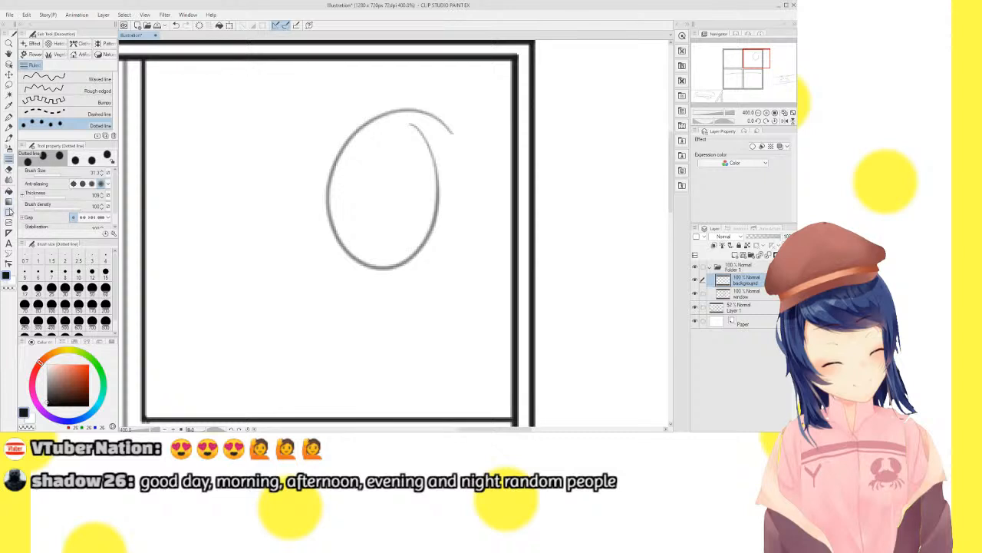
pyautogui.click(9, 212)
pyautogui.click(46, 125)
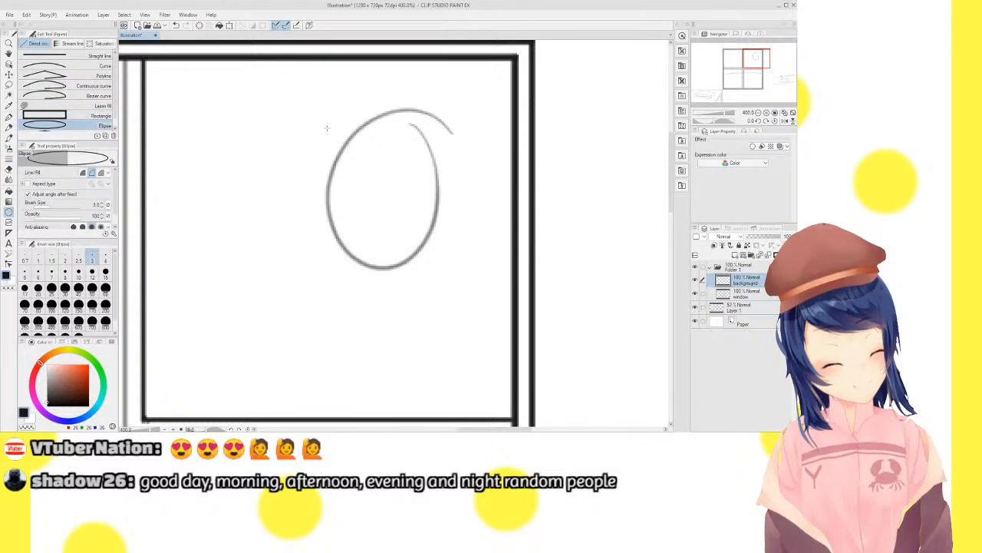
pyautogui.moveTo(327, 115)
pyautogui.mouseDown()
pyautogui.moveTo(472, 263)
pyautogui.moveTo(479, 294)
pyautogui.mouseUp()
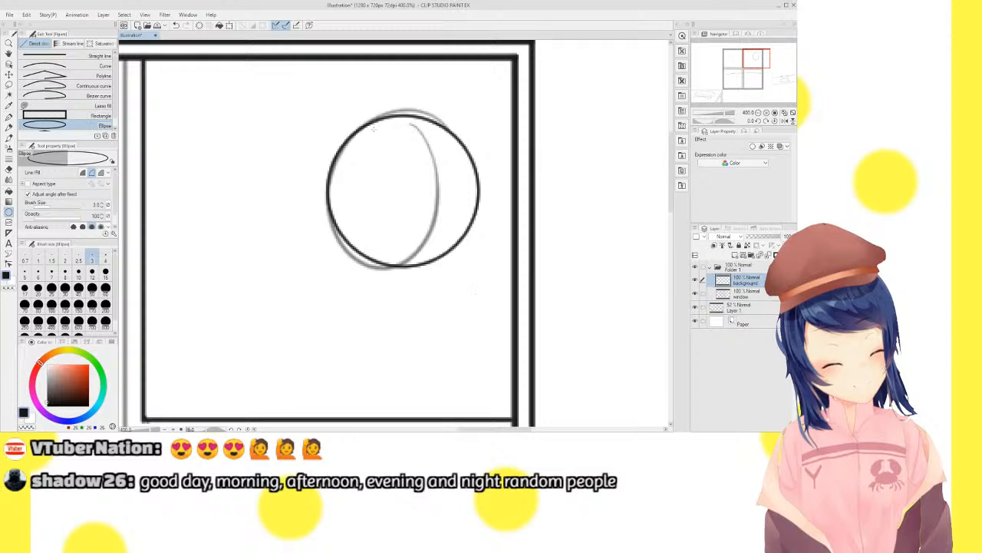
pyautogui.moveTo(366, 137); pyautogui.dragTo(457, 214)
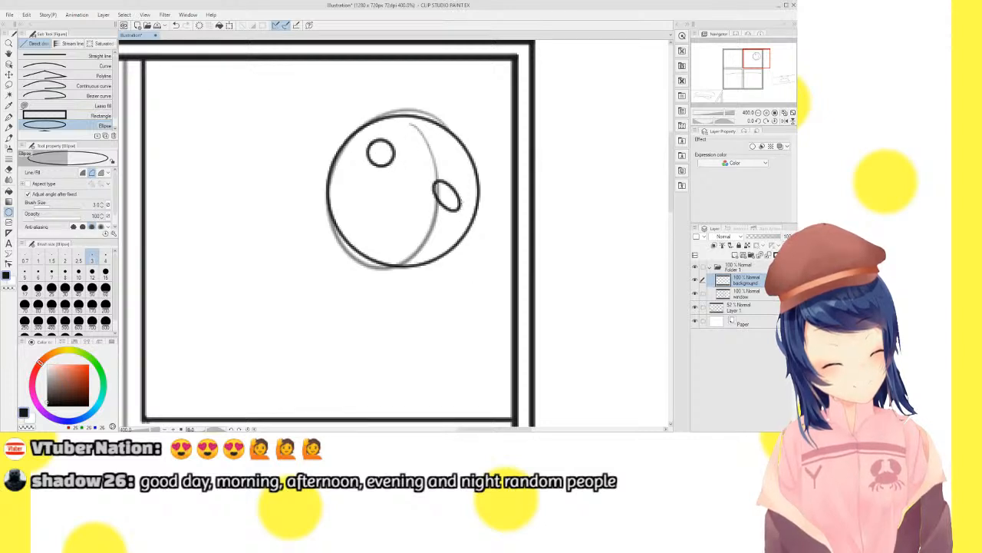
pyautogui.click(442, 213)
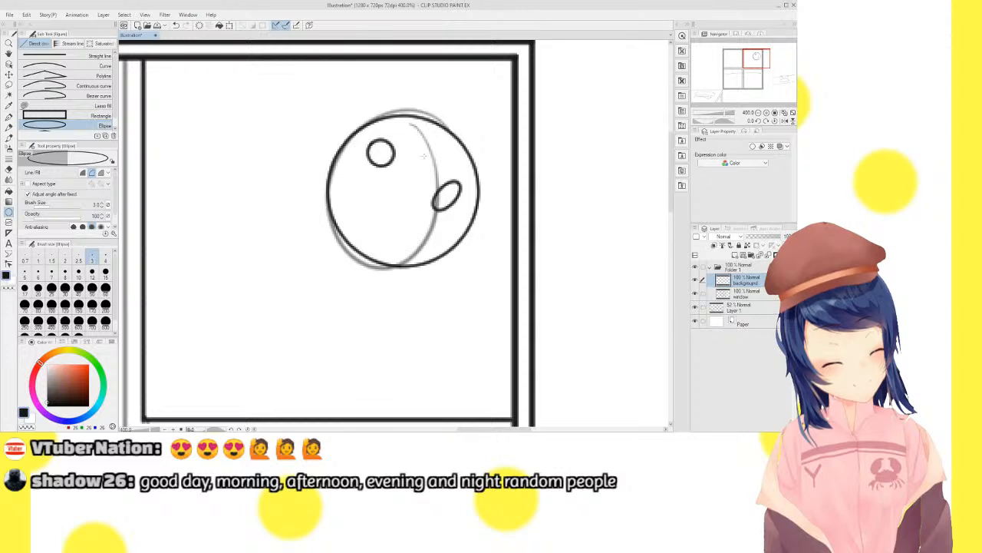
pyautogui.moveTo(409, 171); pyautogui.dragTo(435, 197)
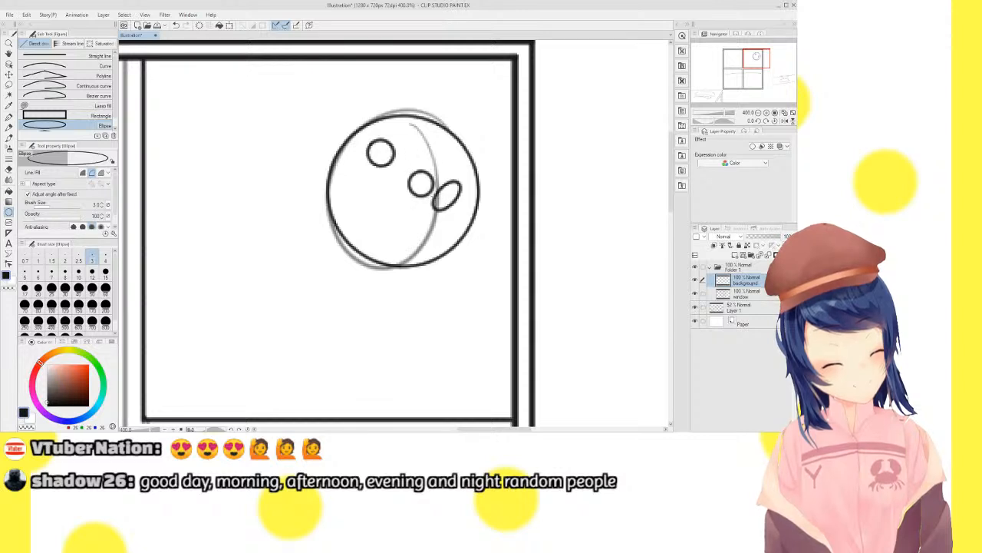
pyautogui.click(375, 210)
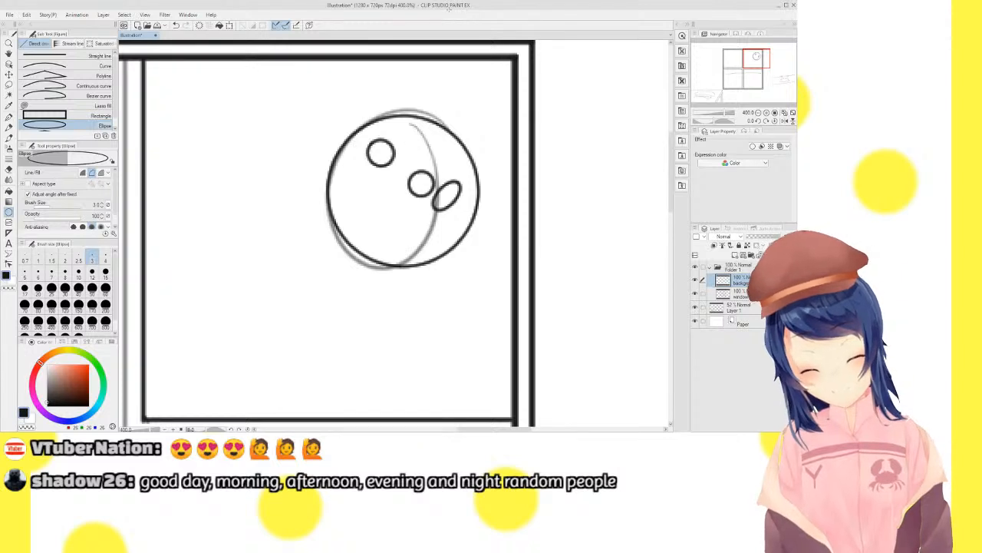
pyautogui.hotkey('ctrl', 'z')
pyautogui.hotkey('ctrl', 'z')
pyautogui.hotkey('ctrl', 'z')
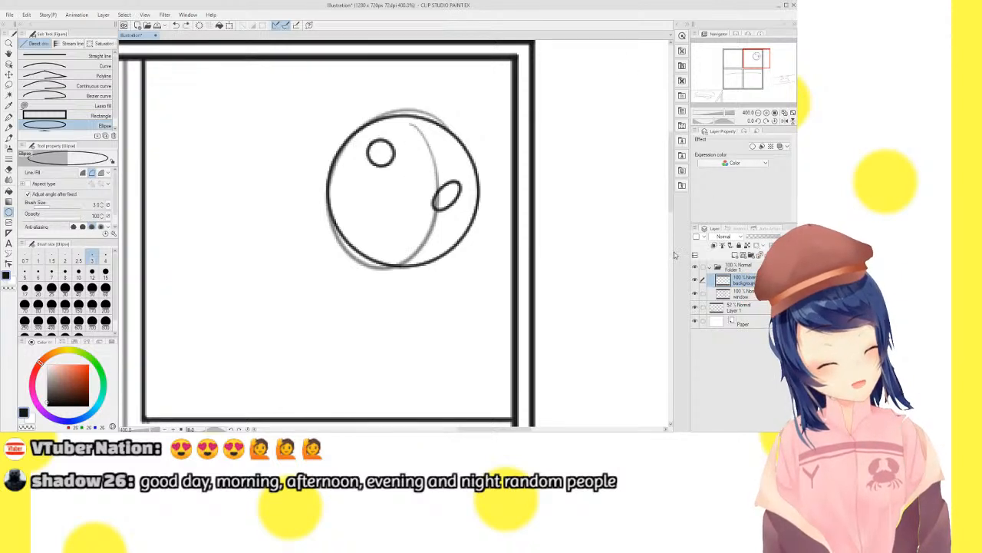
# Draw round craters across the moon and partial ones along its edge with the Darker pencil at brush size 4
pyautogui.click(10, 128)
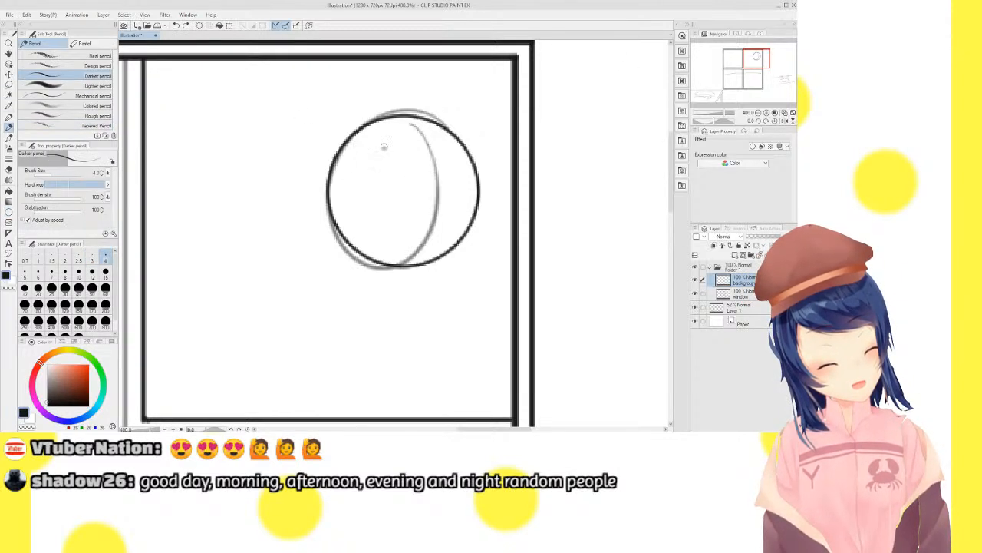
pyautogui.moveTo(386, 146)
pyautogui.mouseDown()
pyautogui.moveTo(367, 164)
pyautogui.moveTo(386, 152)
pyautogui.mouseUp()
pyautogui.moveTo(453, 190)
pyautogui.mouseDown()
pyautogui.moveTo(438, 201)
pyautogui.moveTo(455, 192)
pyautogui.mouseUp()
pyautogui.moveTo(454, 139)
pyautogui.mouseDown()
pyautogui.moveTo(457, 163)
pyautogui.moveTo(471, 157)
pyautogui.mouseUp()
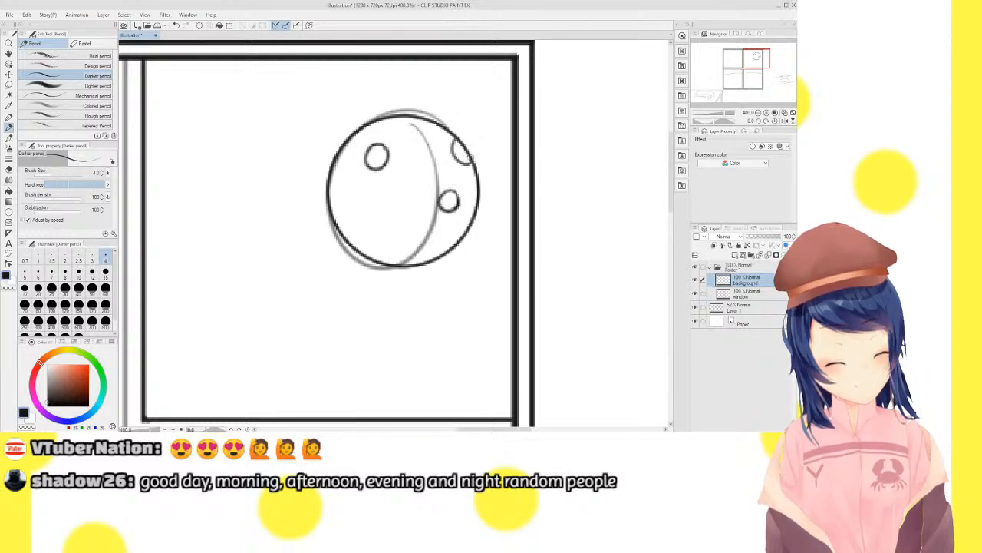
pyautogui.moveTo(363, 212)
pyautogui.mouseDown()
pyautogui.moveTo(385, 215)
pyautogui.moveTo(364, 221)
pyautogui.moveTo(368, 208)
pyautogui.mouseUp()
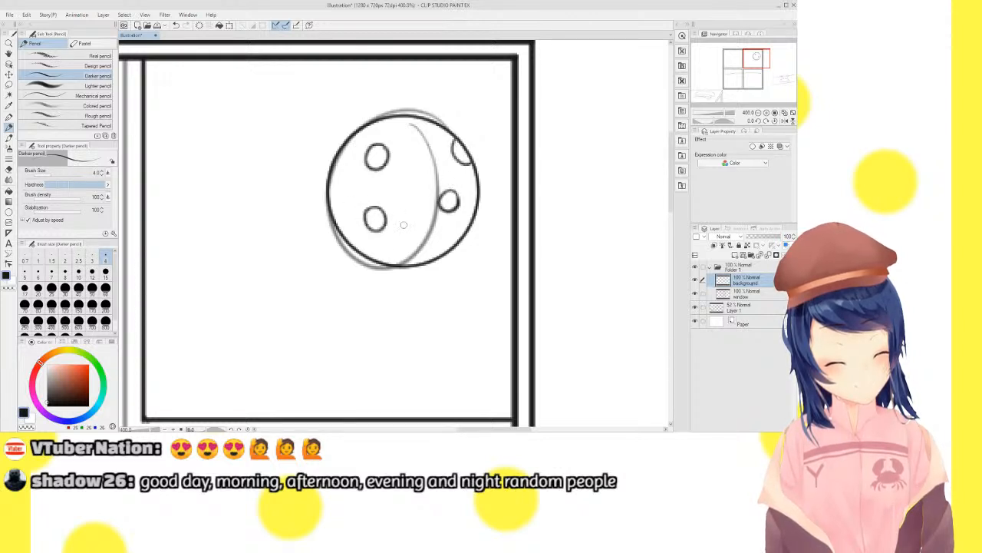
pyautogui.moveTo(380, 259)
pyautogui.mouseDown()
pyautogui.moveTo(404, 252)
pyautogui.moveTo(420, 267)
pyautogui.mouseUp()
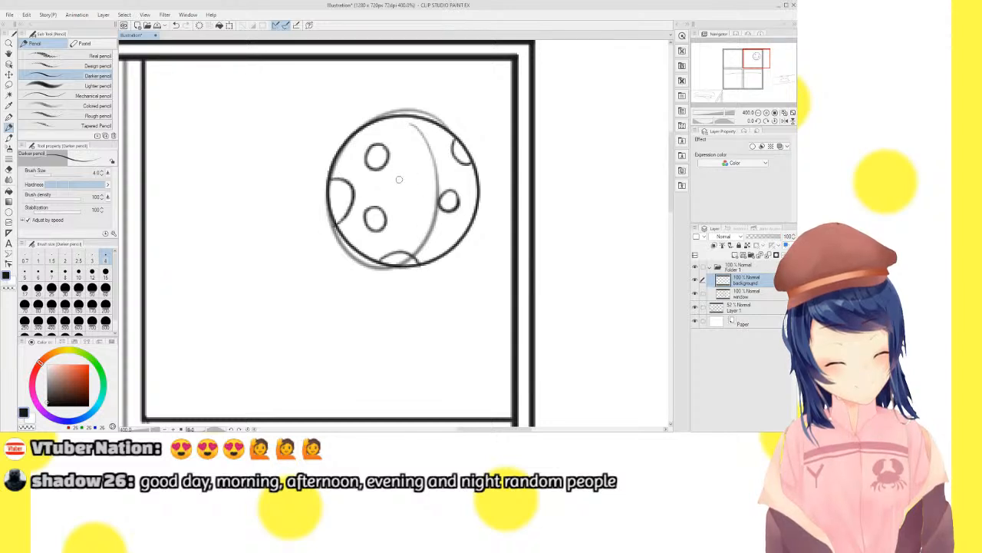
pyautogui.moveTo(332, 179)
pyautogui.mouseDown()
pyautogui.moveTo(352, 182)
pyautogui.moveTo(356, 211)
pyautogui.moveTo(331, 196)
pyautogui.mouseUp()
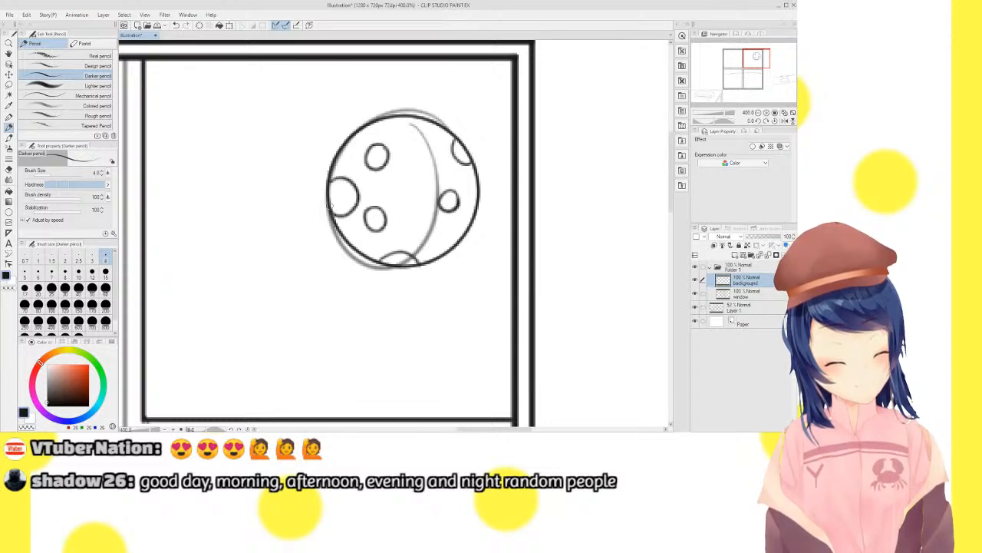
pyautogui.moveTo(411, 129)
pyautogui.mouseDown()
pyautogui.moveTo(413, 158)
pyautogui.moveTo(419, 132)
pyautogui.mouseUp()
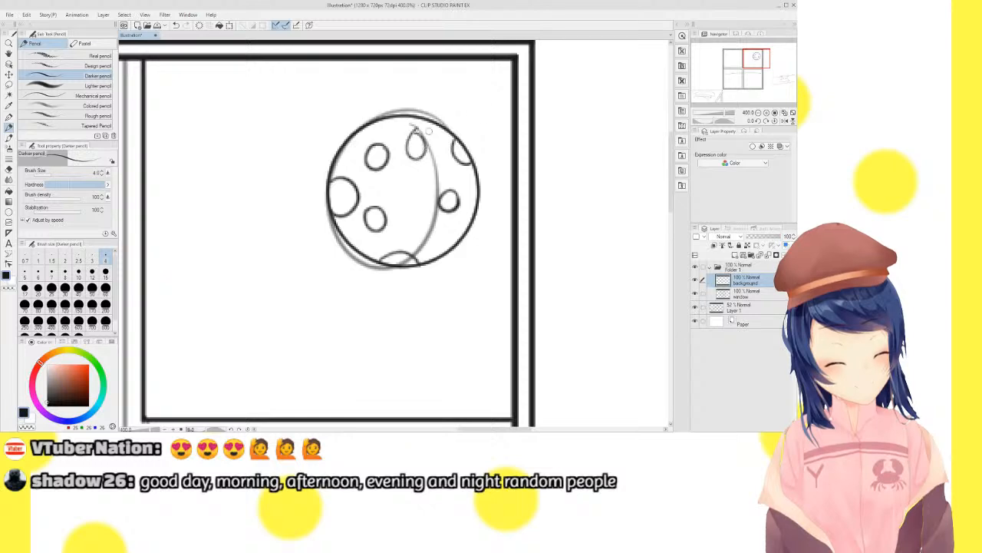
# Trace the gently curved horizon line across the window's two lower panes with the Darker pencil
pyautogui.moveTo(749, 68); pyautogui.dragTo(730, 73)
pyautogui.click(759, 112)
pyautogui.click(759, 113)
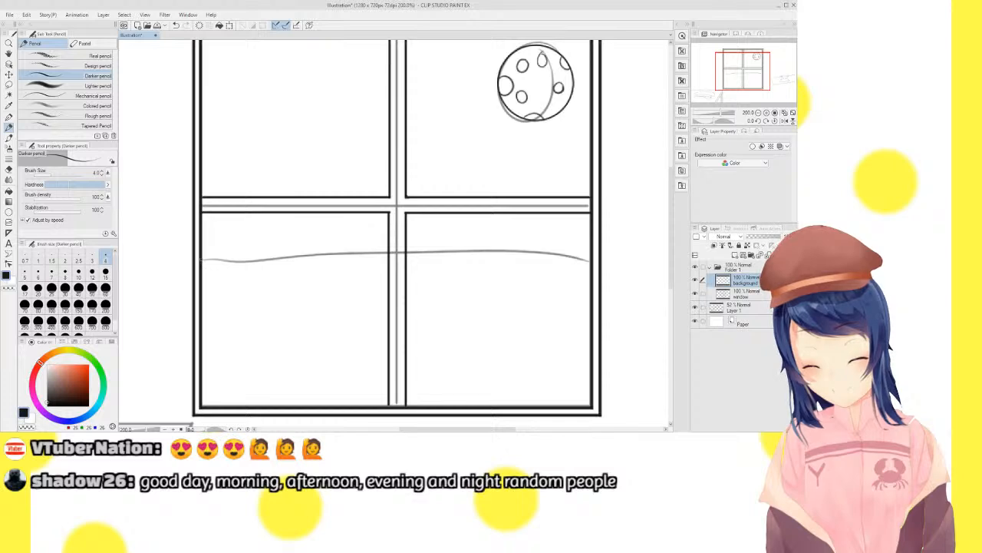
pyautogui.moveTo(201, 261); pyautogui.dragTo(589, 253)
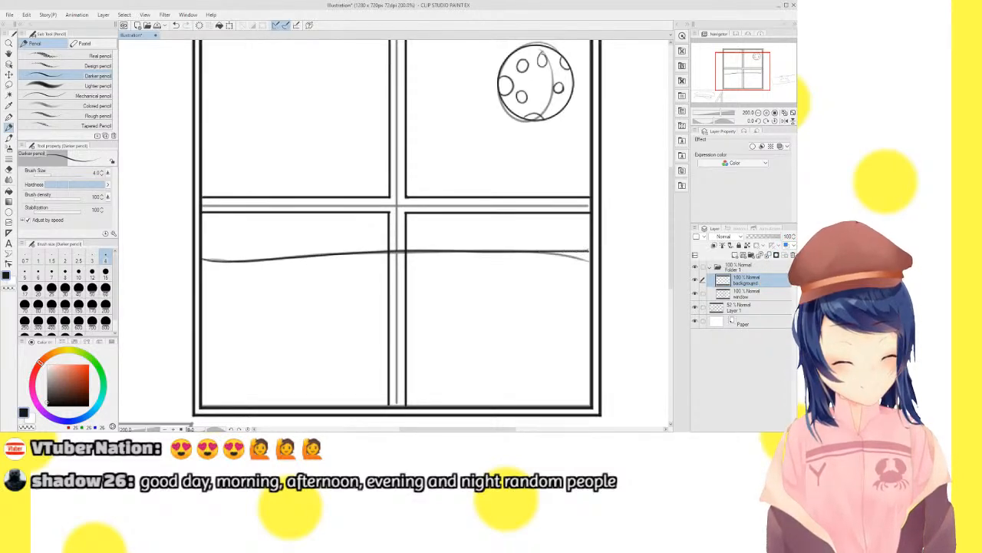
pyautogui.moveTo(750, 66); pyautogui.dragTo(748, 62)
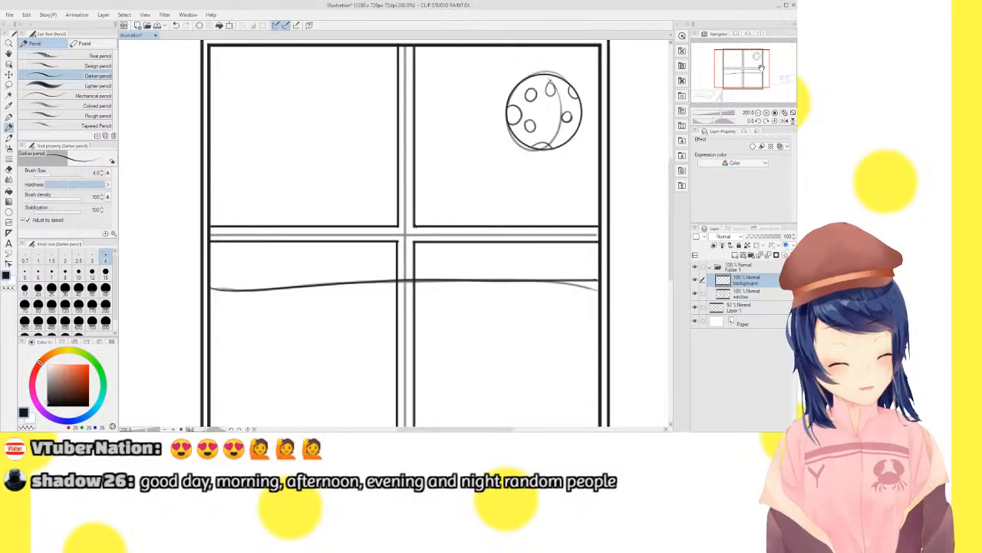
# Add a layer above the background layer and draw the table's back, side and inner diagonal edges with the Straight line tool at brush size 4
pyautogui.moveTo(761, 68)
pyautogui.mouseDown()
pyautogui.moveTo(761, 79)
pyautogui.moveTo(759, 66)
pyautogui.mouseUp()
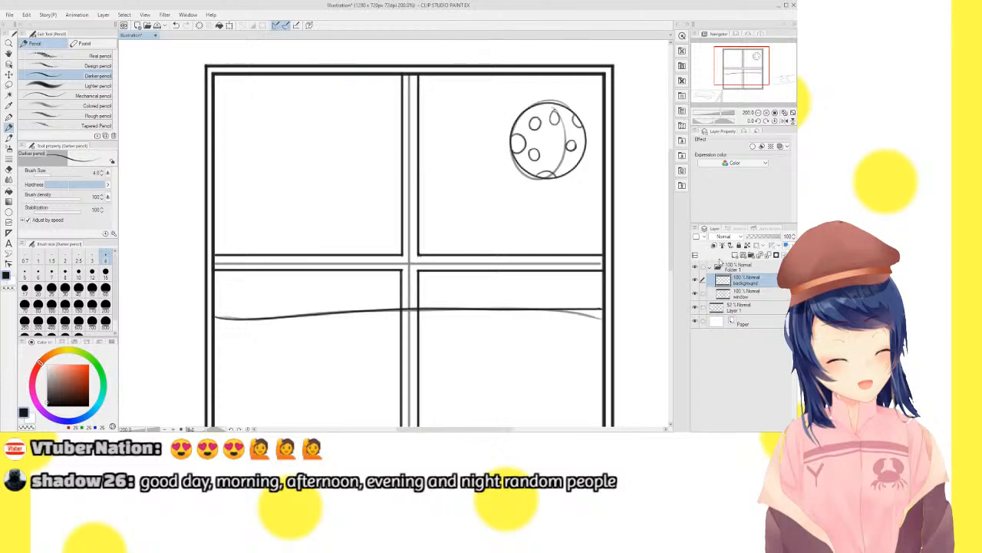
pyautogui.moveTo(753, 74); pyautogui.dragTo(755, 101)
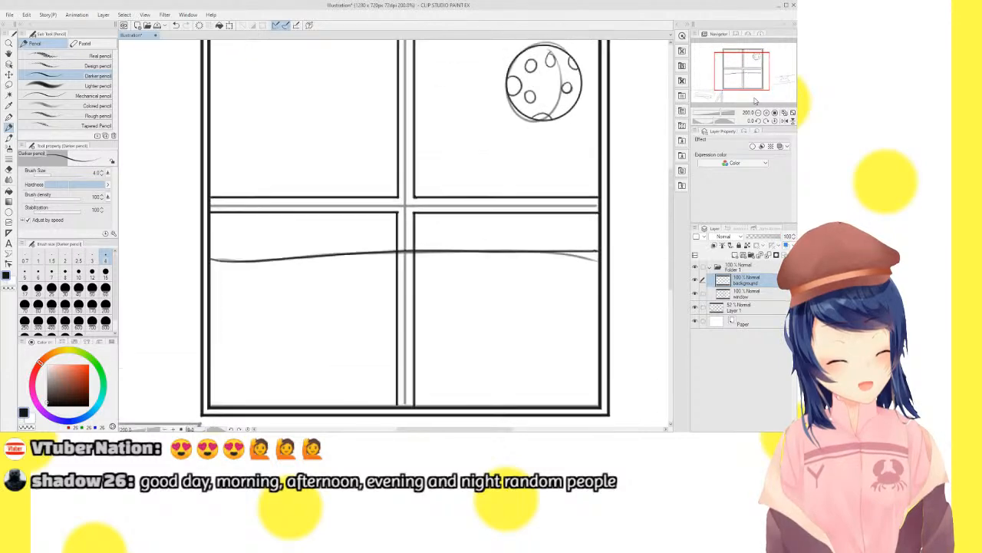
pyautogui.click(758, 112)
pyautogui.moveTo(760, 63); pyautogui.dragTo(741, 84)
pyautogui.click(735, 255)
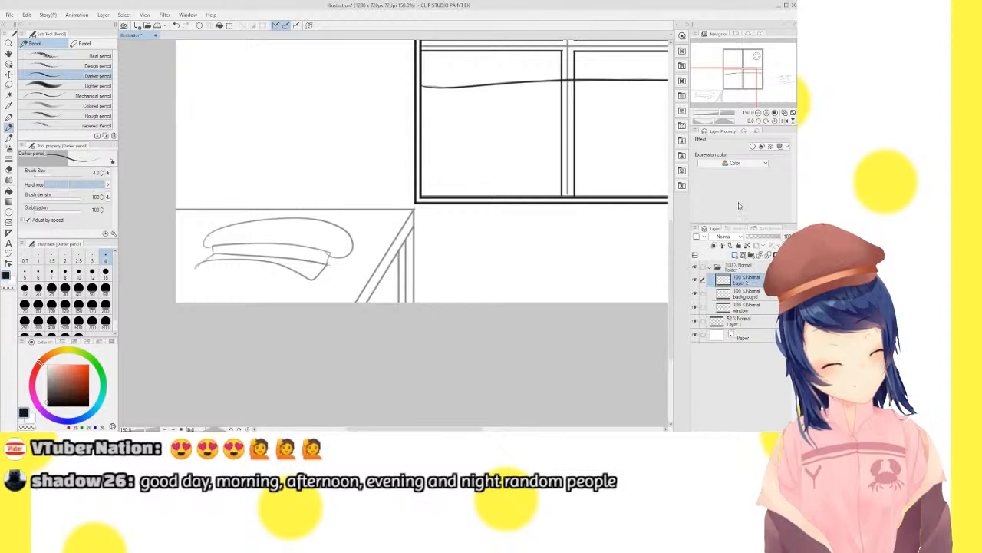
pyautogui.click(8, 159)
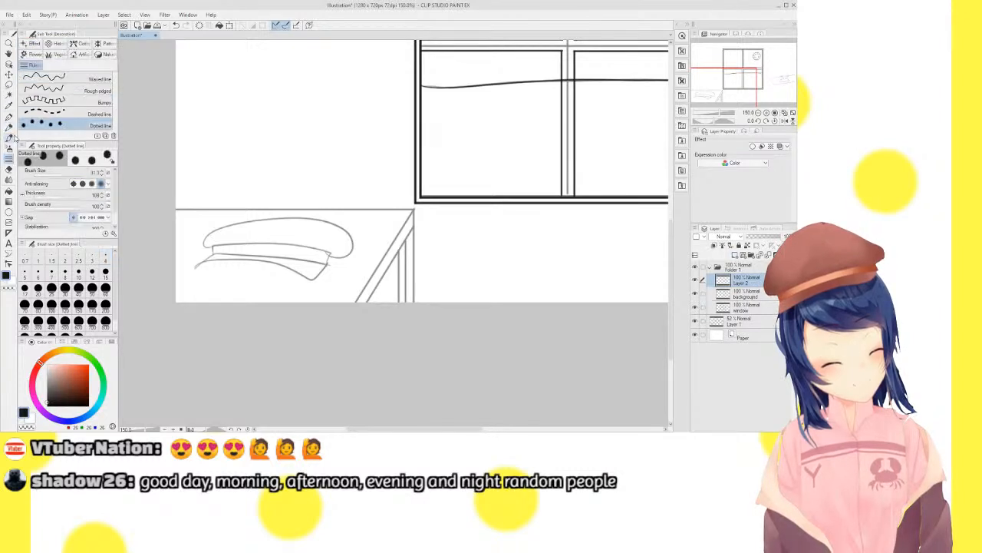
pyautogui.click(8, 211)
pyautogui.click(69, 43)
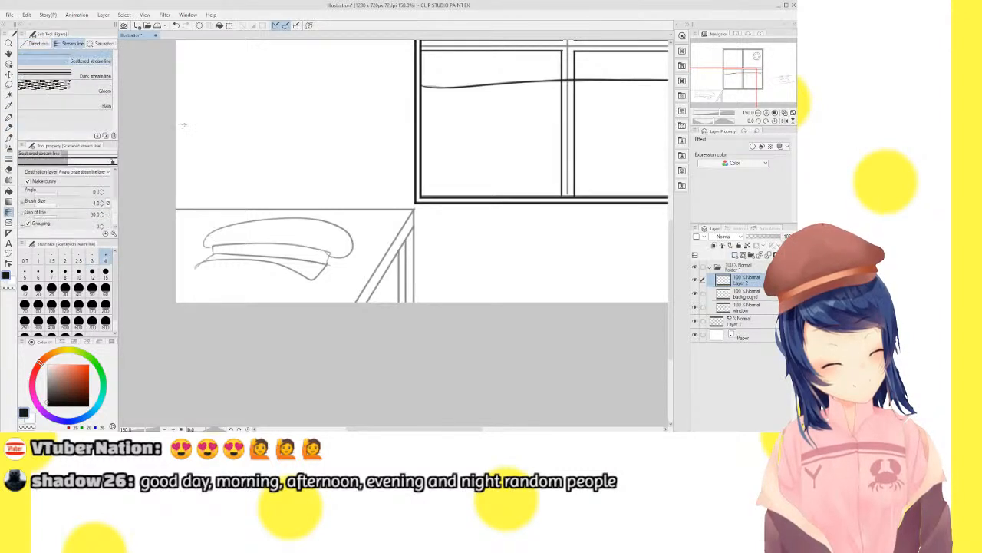
pyautogui.click(34, 43)
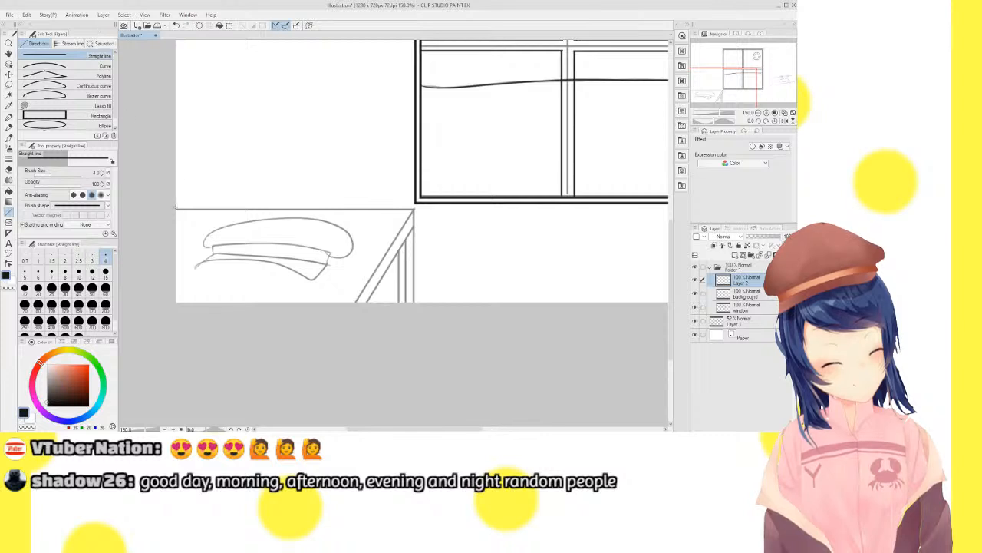
pyautogui.moveTo(175, 209); pyautogui.dragTo(414, 209)
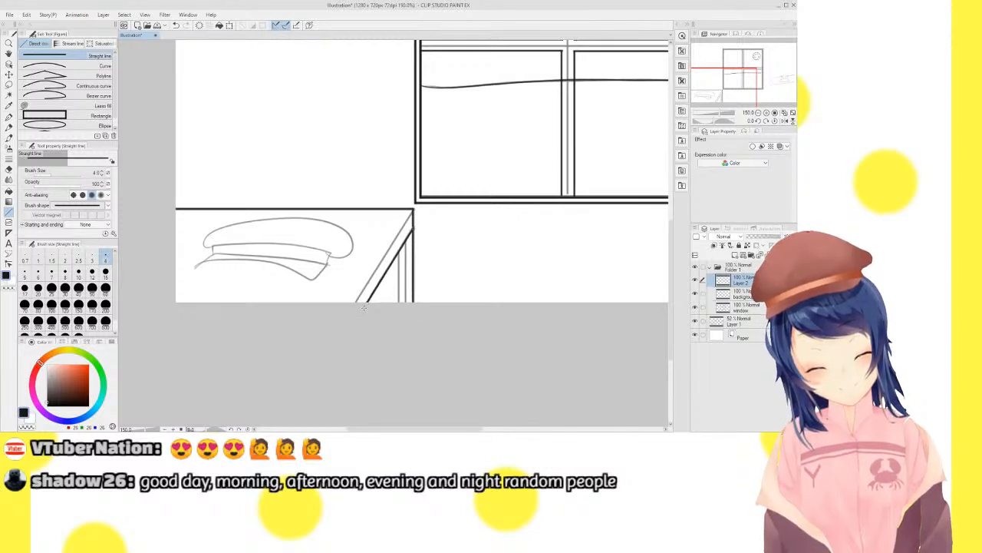
# Draw the table's remaining diagonal edge and two vertical leg lines down past the canvas's lower edge
pyautogui.moveTo(409, 214); pyautogui.dragTo(347, 309)
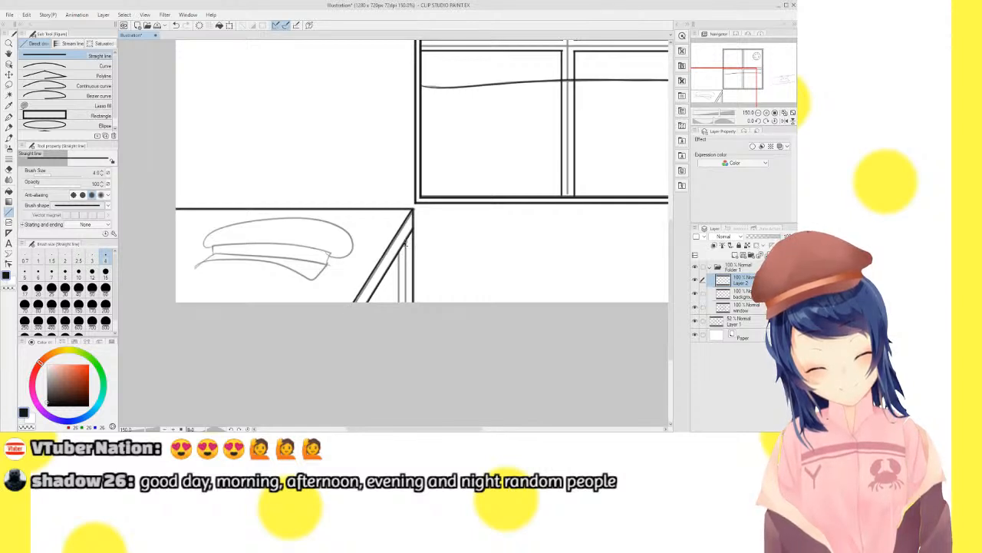
pyautogui.moveTo(404, 244); pyautogui.dragTo(402, 311)
pyautogui.tripleClick(767, 113)
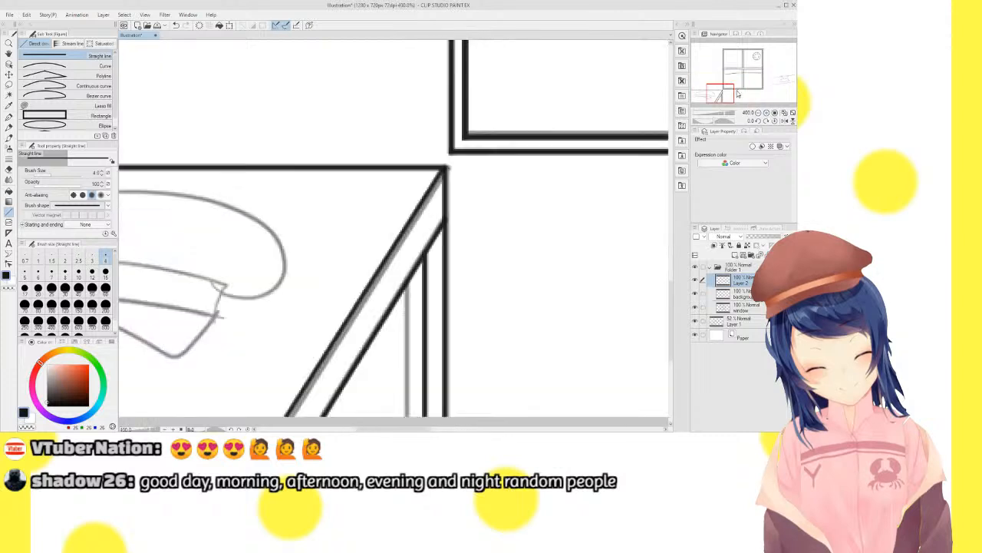
pyautogui.moveTo(724, 88); pyautogui.dragTo(723, 93)
pyautogui.moveTo(398, 154); pyautogui.dragTo(396, 340)
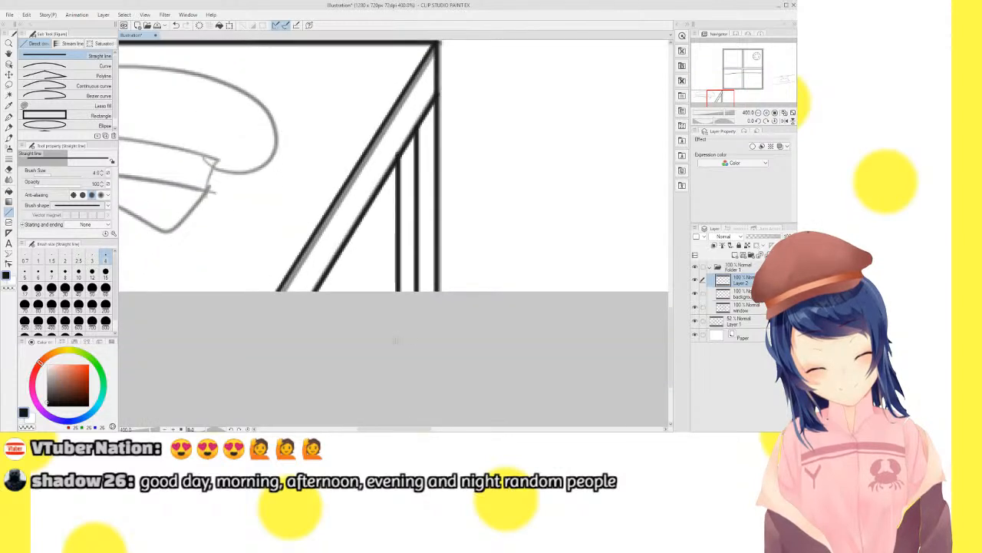
# Draw the slanted shelf around the crab sketch with straight lines, extending it towards the window and adding thin end and front edges for thickness
pyautogui.doubleClick(757, 114)
pyautogui.moveTo(734, 97)
pyautogui.mouseDown()
pyautogui.moveTo(775, 83)
pyautogui.moveTo(772, 91)
pyautogui.moveTo(779, 76)
pyautogui.mouseUp()
pyautogui.doubleClick(767, 113)
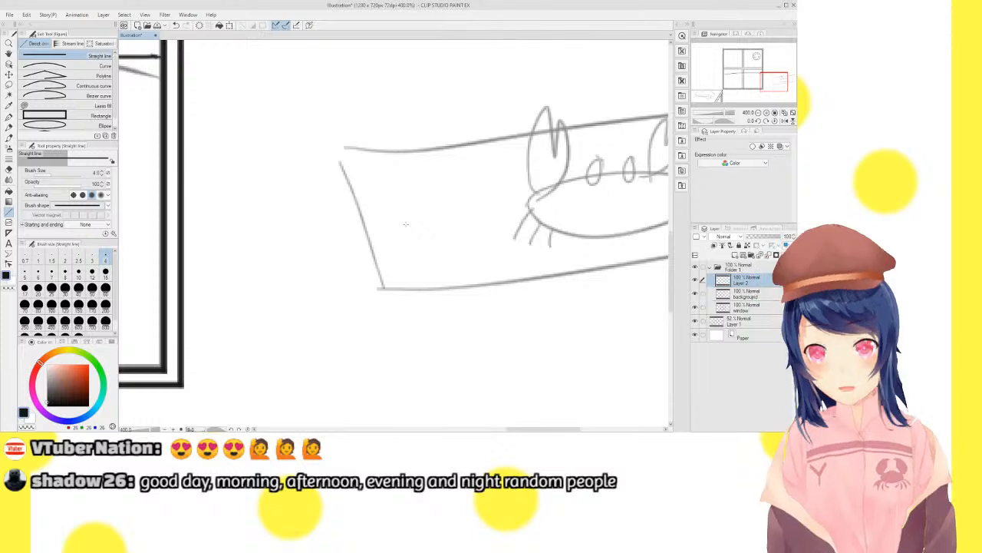
pyautogui.moveTo(280, 164); pyautogui.dragTo(322, 301)
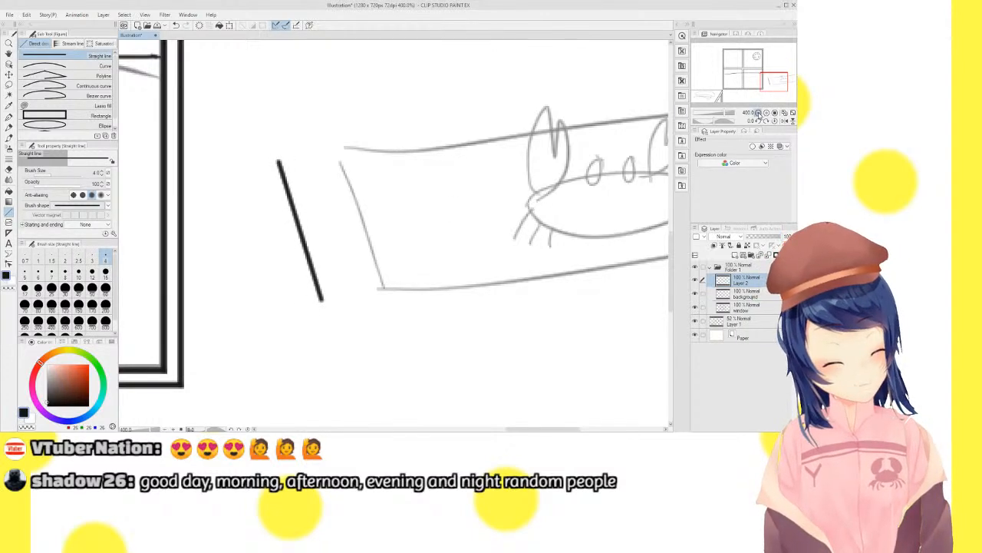
pyautogui.click(758, 113)
pyautogui.moveTo(775, 80); pyautogui.dragTo(783, 80)
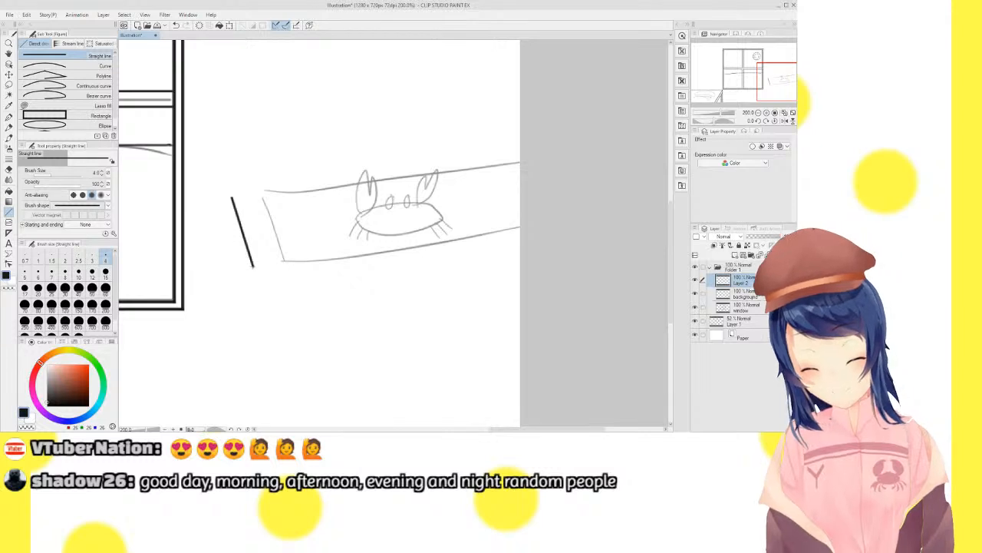
pyautogui.moveTo(253, 266)
pyautogui.mouseDown()
pyautogui.moveTo(491, 239)
pyautogui.moveTo(564, 212)
pyautogui.moveTo(575, 220)
pyautogui.mouseUp()
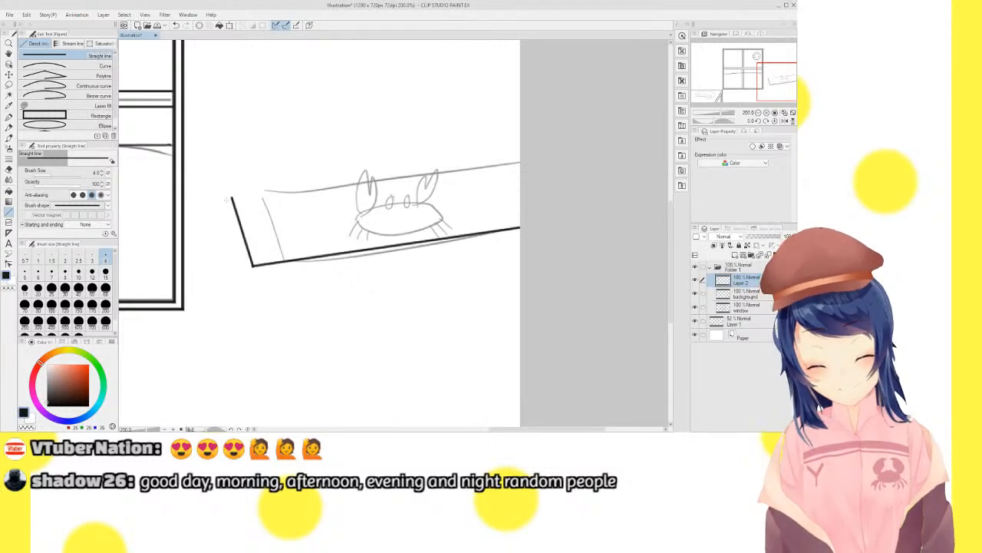
pyautogui.moveTo(233, 197); pyautogui.dragTo(535, 154)
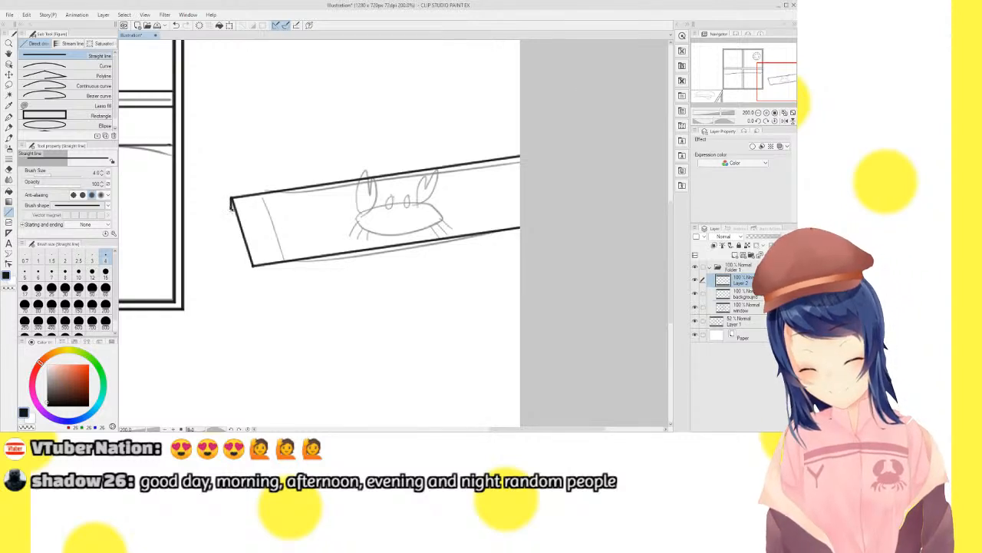
pyautogui.moveTo(231, 202); pyautogui.dragTo(251, 272)
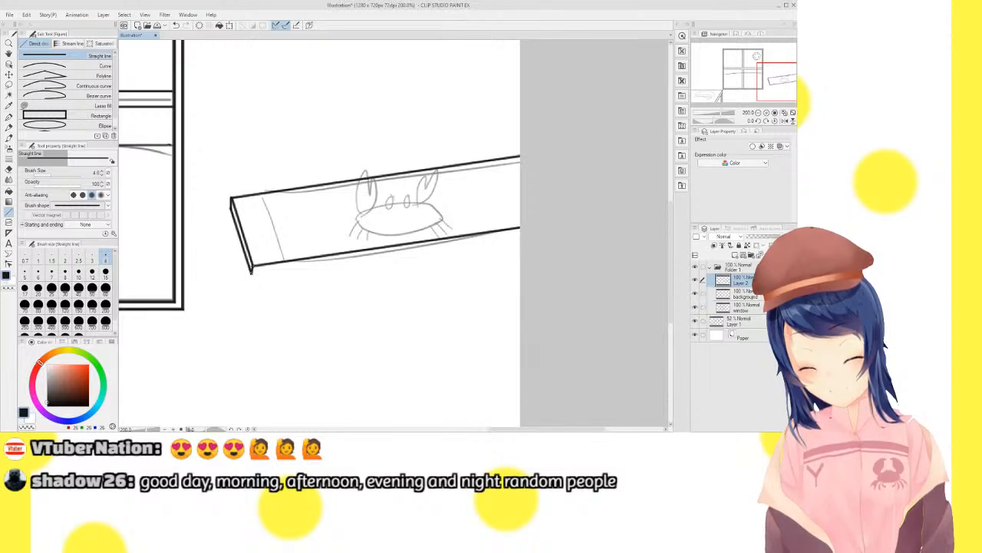
pyautogui.moveTo(251, 272); pyautogui.dragTo(528, 233)
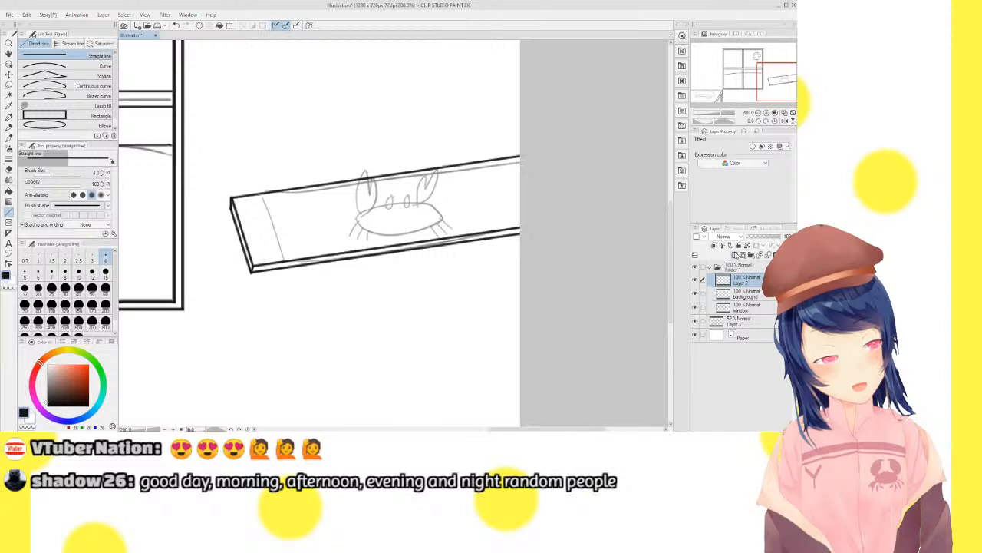
# Add another layer and draw the crab's pointed oval body over the shelf with the Darker pencil at brush size 4
pyautogui.click(734, 255)
pyautogui.click(767, 113)
pyautogui.moveTo(777, 87); pyautogui.dragTo(775, 84)
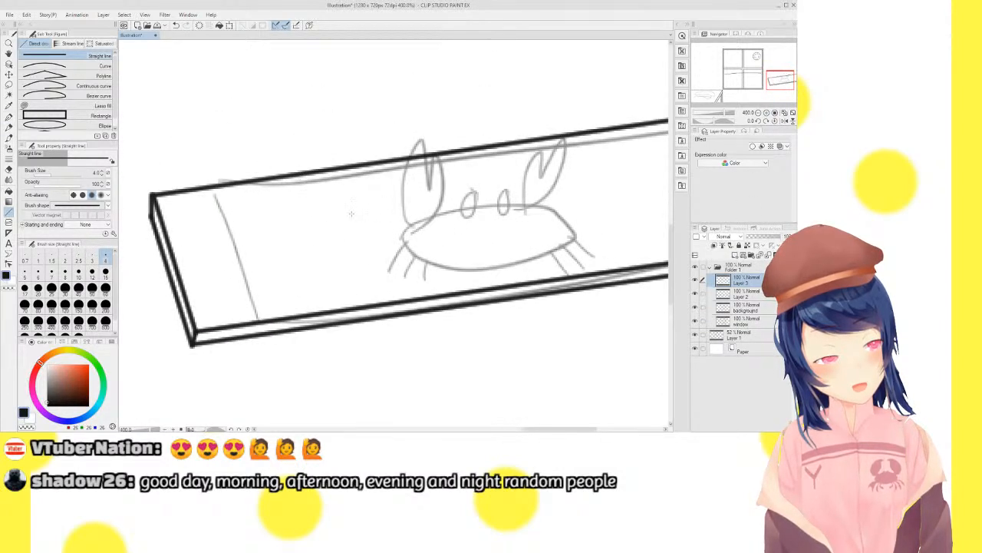
pyautogui.moveTo(332, 252); pyautogui.dragTo(457, 215)
pyautogui.hotkey('ctrl', 'z')
pyautogui.click(9, 126)
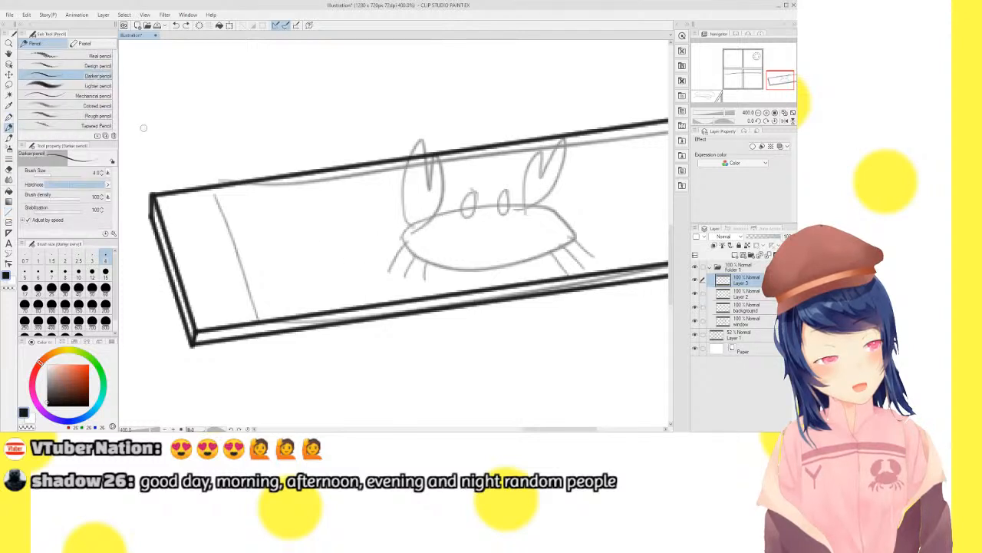
pyautogui.moveTo(333, 255)
pyautogui.mouseDown()
pyautogui.moveTo(451, 225)
pyautogui.moveTo(491, 234)
pyautogui.moveTo(514, 254)
pyautogui.moveTo(486, 276)
pyautogui.moveTo(401, 290)
pyautogui.moveTo(358, 282)
pyautogui.moveTo(333, 255)
pyautogui.mouseUp()
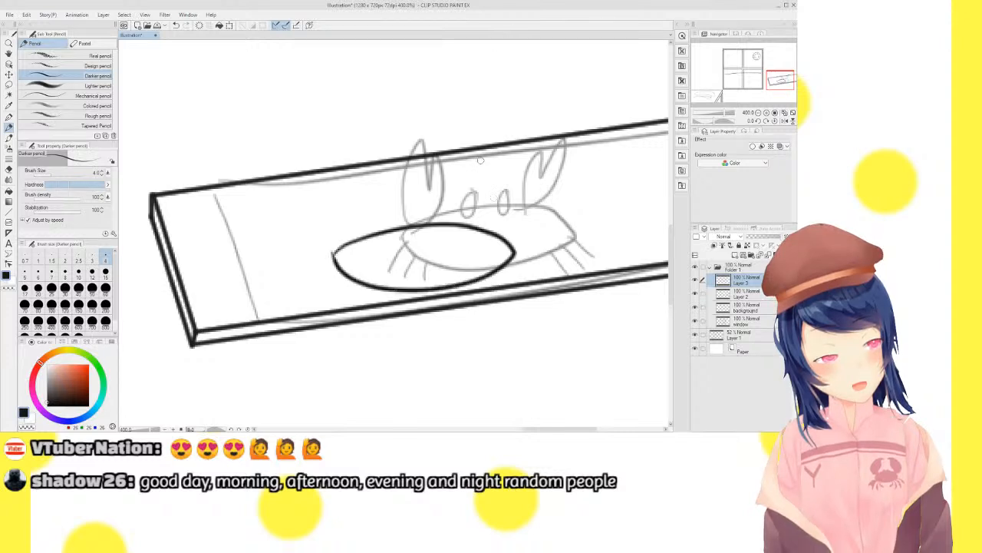
# Move the crab's body slightly up and towards the window so it sits within the shelf's surface
pyautogui.hotkey('ctrl', 't')
pyautogui.moveTo(453, 243); pyautogui.dragTo(443, 214)
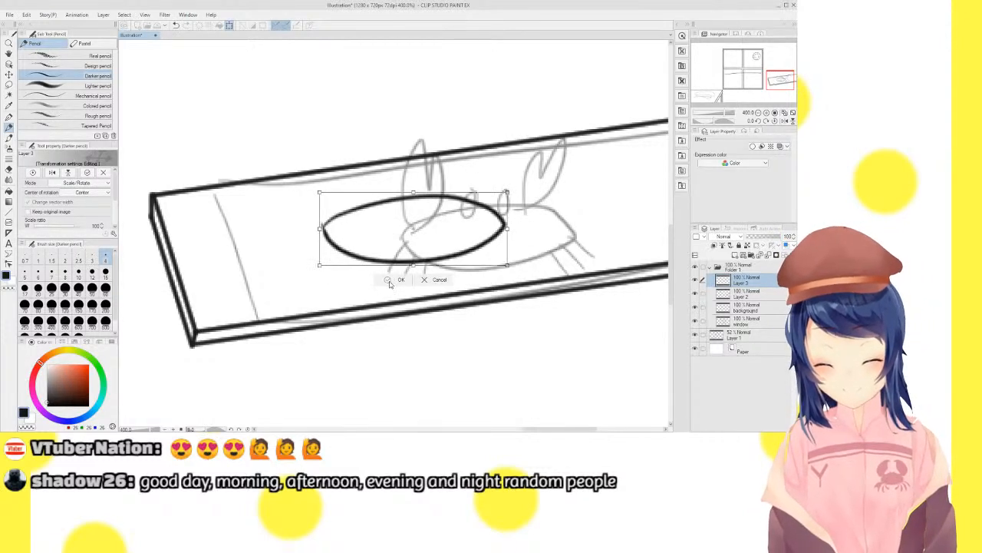
pyautogui.click(389, 281)
# Draw three short curved legs on each side beneath the crab's body
pyautogui.moveTo(323, 230)
pyautogui.mouseDown()
pyautogui.moveTo(322, 262)
pyautogui.moveTo(345, 253)
pyautogui.moveTo(352, 278)
pyautogui.mouseUp()
pyautogui.moveTo(481, 246)
pyautogui.mouseDown()
pyautogui.moveTo(487, 267)
pyautogui.moveTo(496, 265)
pyautogui.mouseUp()
pyautogui.moveTo(501, 232); pyautogui.dragTo(508, 256)
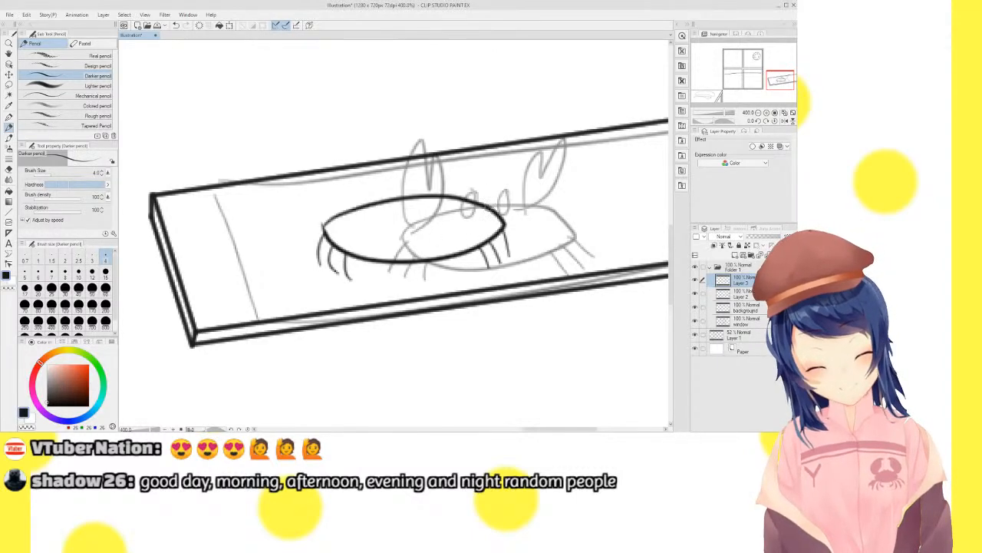
# Draw two raised split pincers and two small oval eyes above the crab's body
pyautogui.moveTo(487, 208)
pyautogui.mouseDown()
pyautogui.moveTo(515, 139)
pyautogui.moveTo(492, 98)
pyautogui.moveTo(489, 153)
pyautogui.moveTo(474, 102)
pyautogui.moveTo(459, 139)
pyautogui.moveTo(478, 201)
pyautogui.mouseUp()
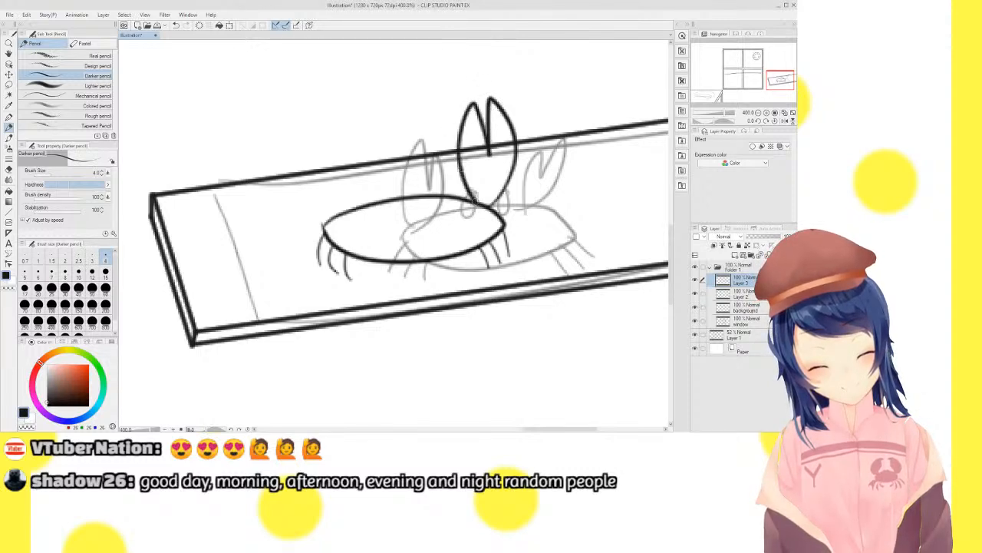
pyautogui.moveTo(338, 217)
pyautogui.mouseDown()
pyautogui.moveTo(313, 189)
pyautogui.moveTo(331, 116)
pyautogui.moveTo(347, 121)
pyautogui.moveTo(345, 170)
pyautogui.moveTo(350, 117)
pyautogui.moveTo(364, 162)
pyautogui.moveTo(354, 205)
pyautogui.moveTo(338, 215)
pyautogui.mouseUp()
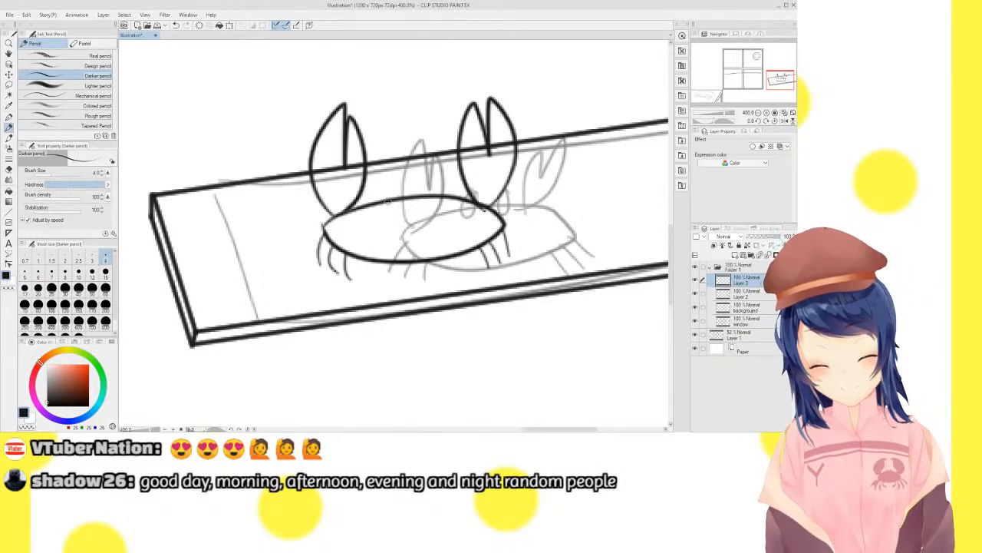
pyautogui.moveTo(385, 200)
pyautogui.mouseDown()
pyautogui.moveTo(391, 181)
pyautogui.moveTo(394, 200)
pyautogui.moveTo(422, 198)
pyautogui.moveTo(434, 179)
pyautogui.moveTo(431, 197)
pyautogui.mouseUp()
# Erase the shelf's back edge on Layer 2 where it crosses the crab's two pincers
pyautogui.click(753, 293)
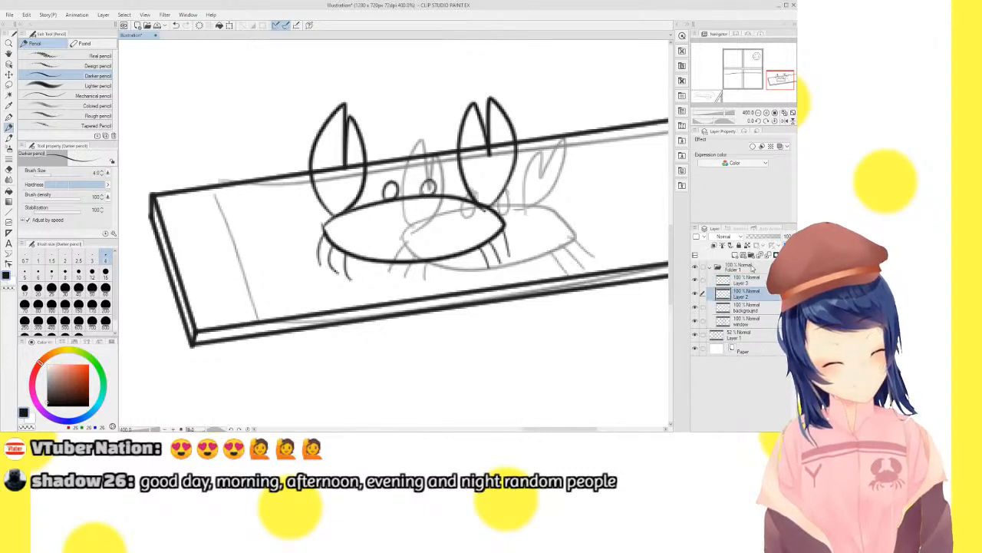
pyautogui.moveTo(477, 139)
pyautogui.mouseDown()
pyautogui.moveTo(467, 152)
pyautogui.moveTo(507, 142)
pyautogui.mouseUp()
pyautogui.moveTo(334, 160)
pyautogui.mouseDown()
pyautogui.moveTo(317, 168)
pyautogui.moveTo(350, 169)
pyautogui.moveTo(356, 150)
pyautogui.mouseUp()
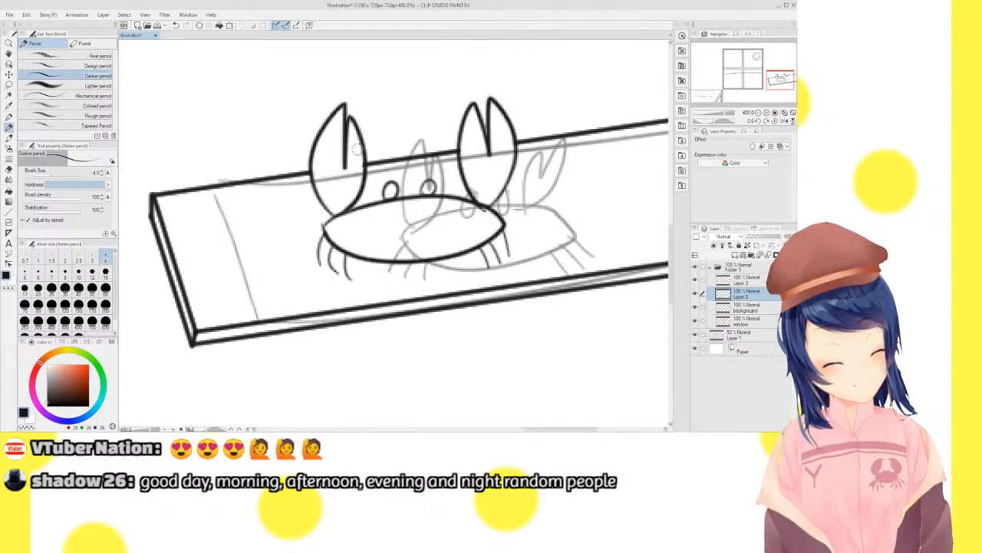
# Select the crab's Layer 3, add a new layer above it and merge that layer down
pyautogui.click(758, 112)
pyautogui.click(758, 113)
pyautogui.click(758, 113)
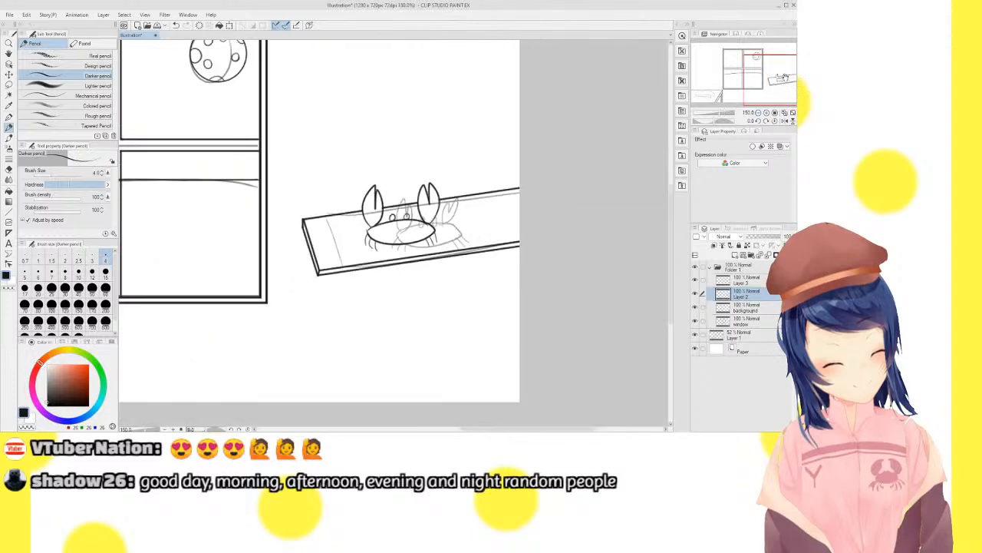
pyautogui.moveTo(760, 89); pyautogui.dragTo(728, 89)
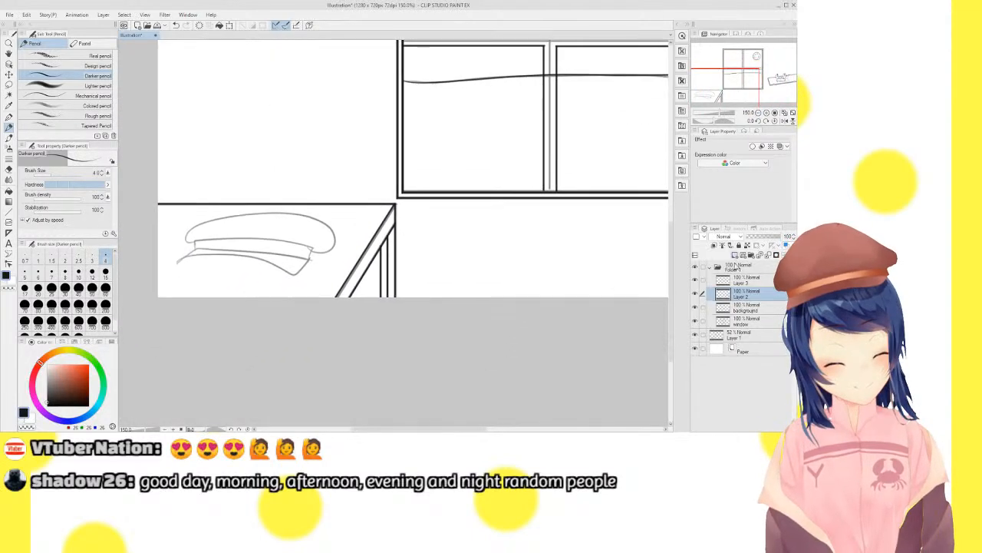
pyautogui.click(744, 282)
pyautogui.click(735, 256)
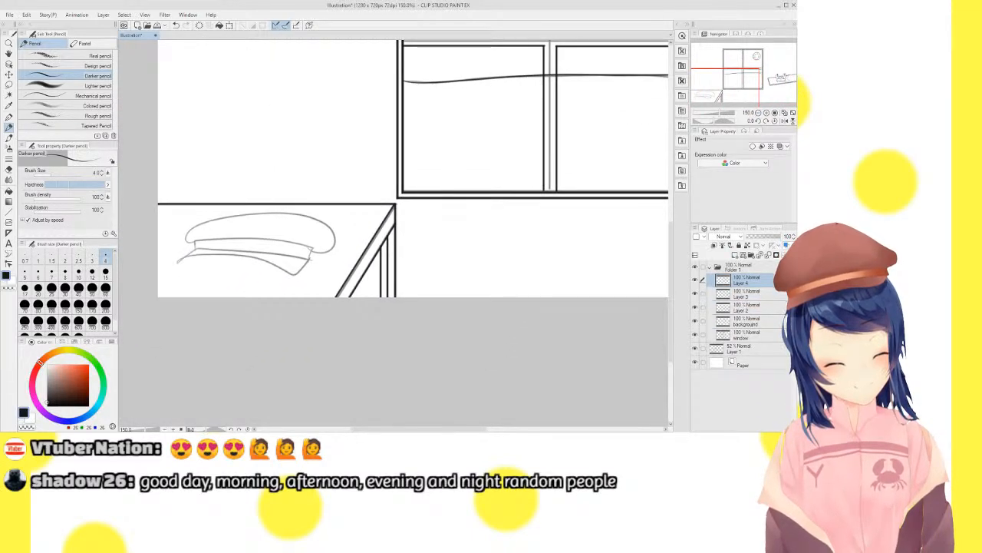
pyautogui.click(768, 256)
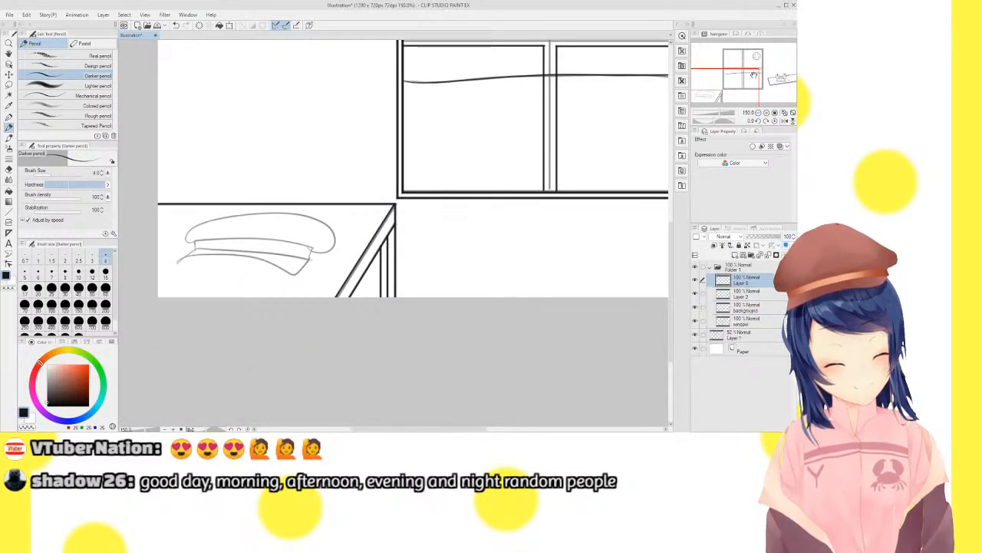
# Ink the beret's brim and band over the sketch with the Darker pencil, giving the crown a taller dome that rises past the table's back edge
pyautogui.moveTo(753, 88); pyautogui.dragTo(723, 88)
pyautogui.click(765, 112)
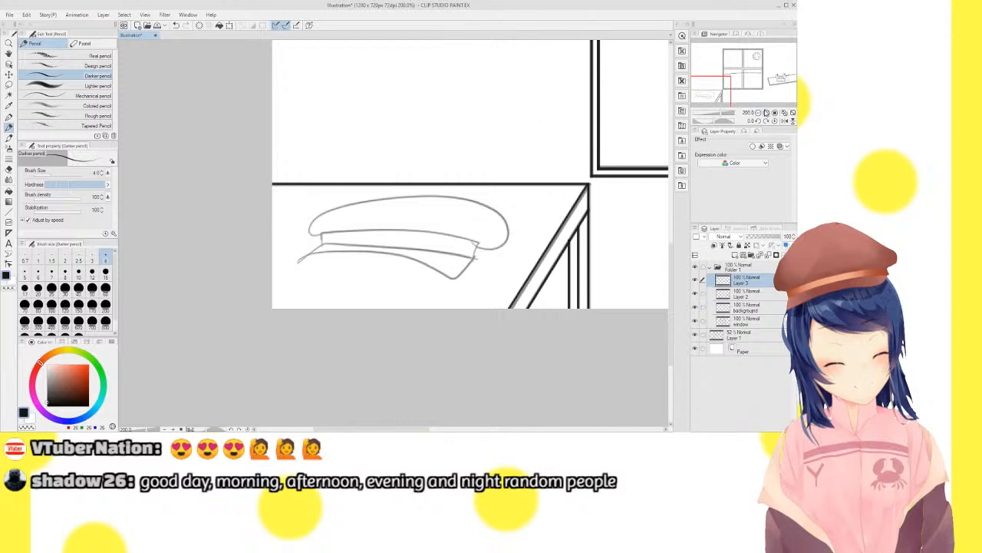
pyautogui.click(769, 113)
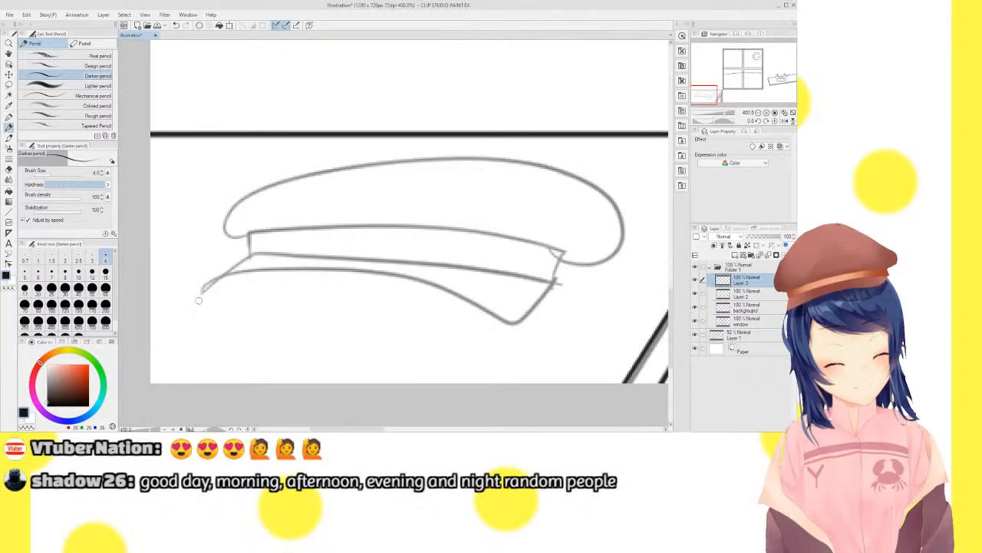
pyautogui.moveTo(201, 295)
pyautogui.mouseDown()
pyautogui.moveTo(297, 270)
pyautogui.moveTo(416, 286)
pyautogui.moveTo(512, 321)
pyautogui.moveTo(540, 283)
pyautogui.mouseUp()
pyautogui.moveTo(200, 294)
pyautogui.mouseDown()
pyautogui.moveTo(251, 254)
pyautogui.moveTo(558, 280)
pyautogui.moveTo(547, 278)
pyautogui.moveTo(562, 261)
pyautogui.moveTo(523, 251)
pyautogui.moveTo(290, 232)
pyautogui.moveTo(250, 235)
pyautogui.moveTo(244, 247)
pyautogui.moveTo(244, 238)
pyautogui.moveTo(224, 238)
pyautogui.moveTo(228, 209)
pyautogui.moveTo(391, 121)
pyautogui.moveTo(469, 132)
pyautogui.moveTo(528, 169)
pyautogui.moveTo(597, 261)
pyautogui.moveTo(570, 275)
pyautogui.moveTo(558, 256)
pyautogui.mouseUp()
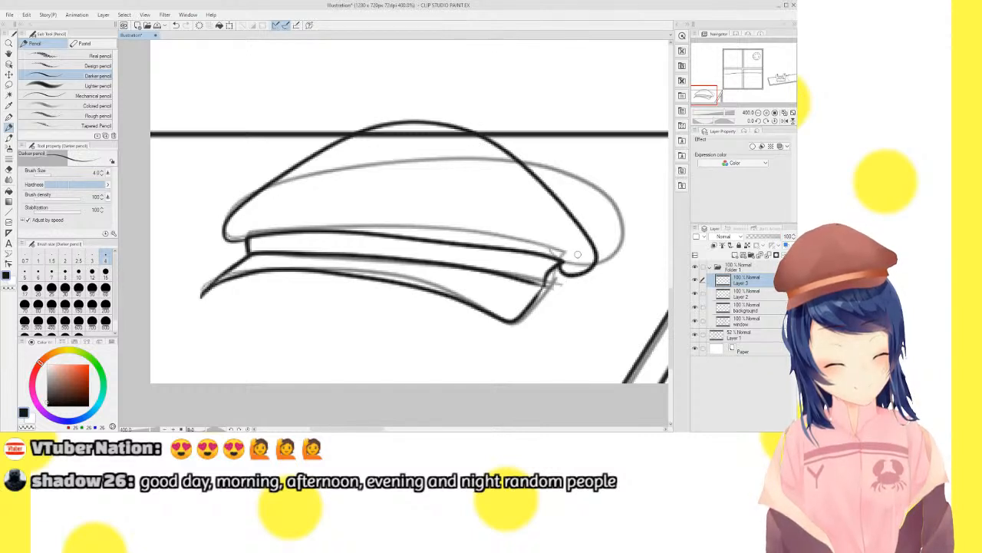
# Erase the table's back edge on Layer 2 where it crosses the beret's crown
pyautogui.click(756, 295)
pyautogui.click(757, 309)
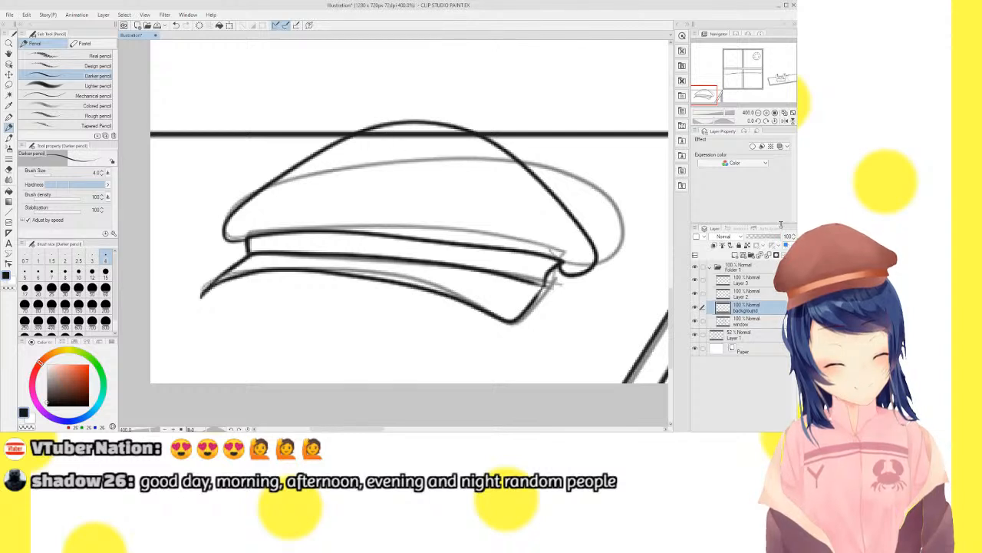
pyautogui.click(743, 320)
pyautogui.click(752, 300)
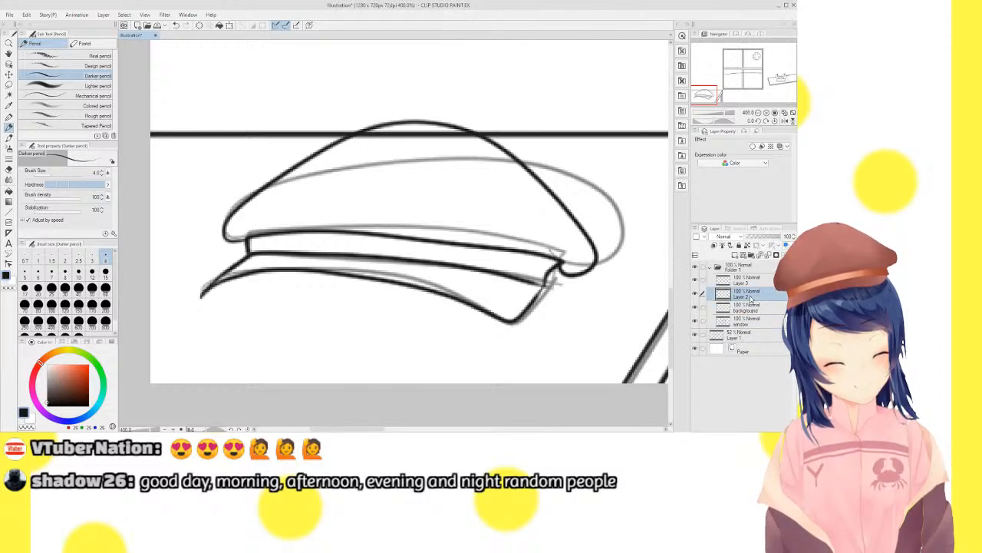
pyautogui.moveTo(403, 135)
pyautogui.mouseDown()
pyautogui.moveTo(361, 138)
pyautogui.moveTo(476, 134)
pyautogui.mouseUp()
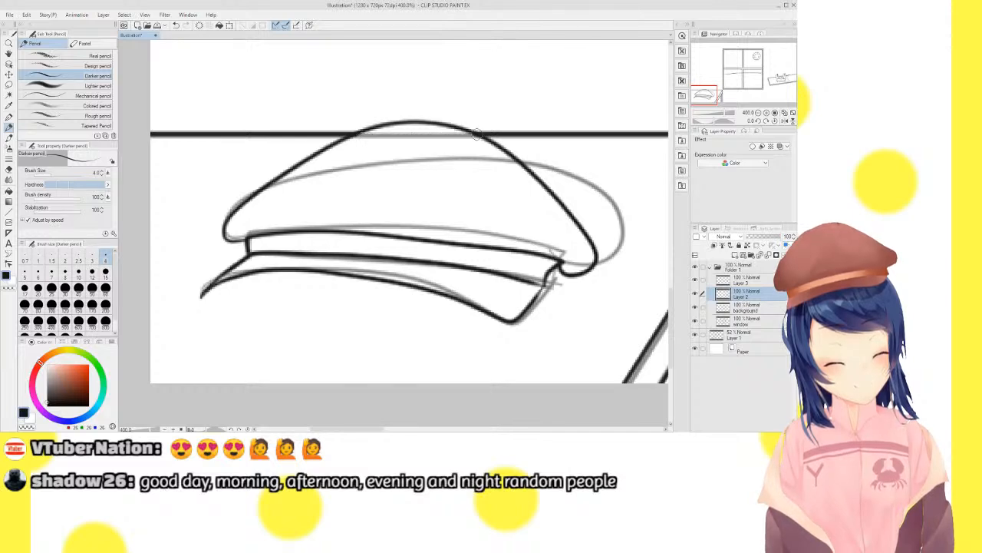
pyautogui.hotkey('ctrl', 'alt', '0')
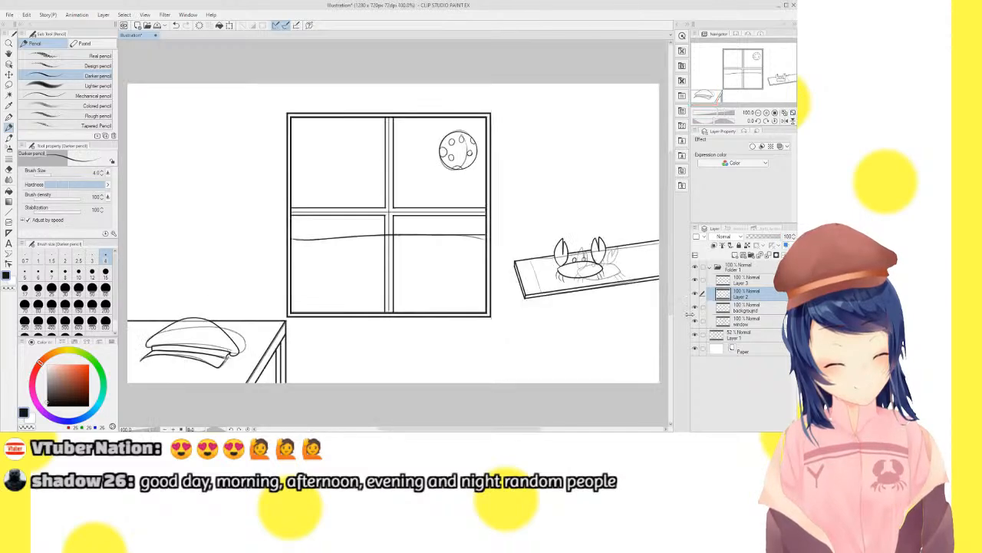
# Hide the Layer 1 sketch and erase the horizon line on the background layer where it crosses the window's vertical bar
pyautogui.click(697, 335)
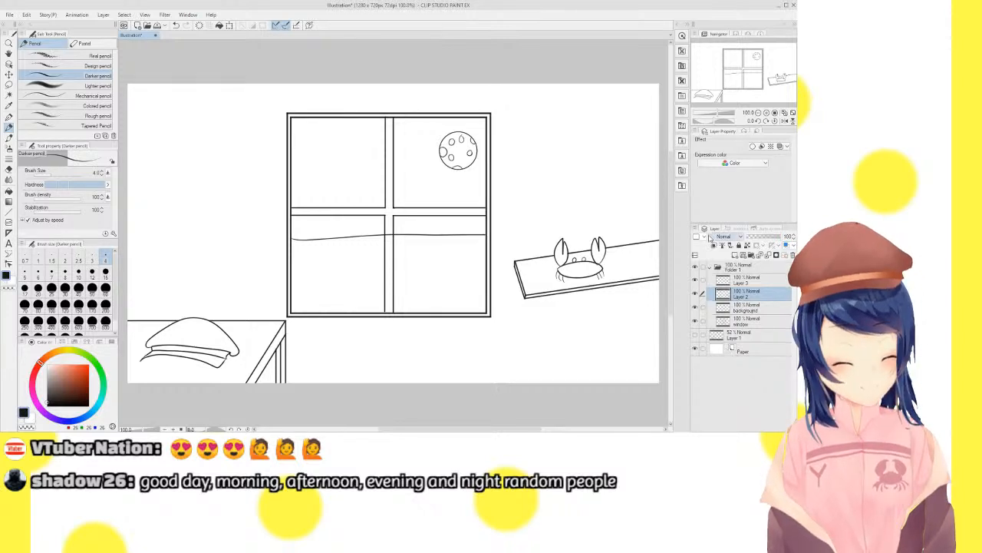
pyautogui.click(755, 310)
pyautogui.click(766, 112)
pyautogui.click(766, 113)
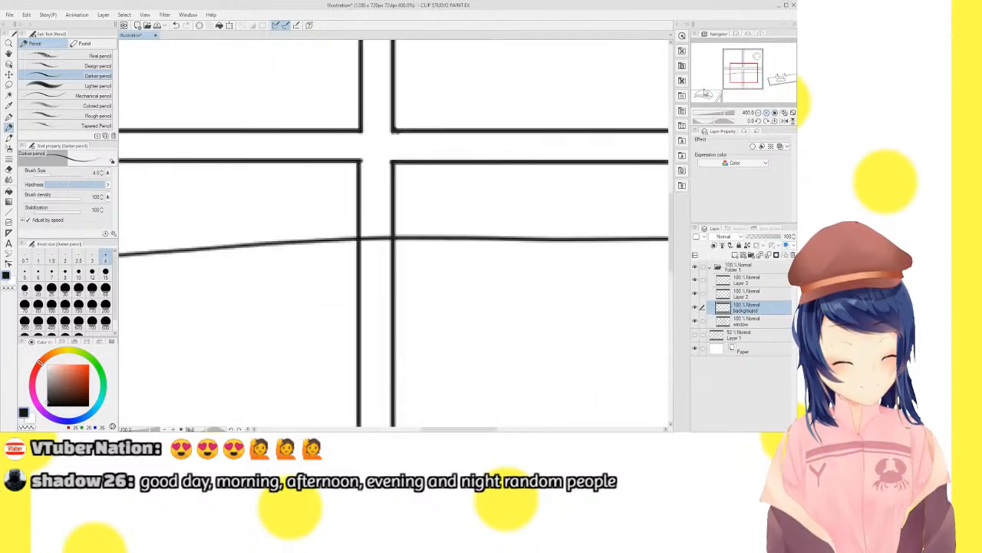
pyautogui.moveTo(368, 239); pyautogui.dragTo(386, 233)
pyautogui.click(790, 121)
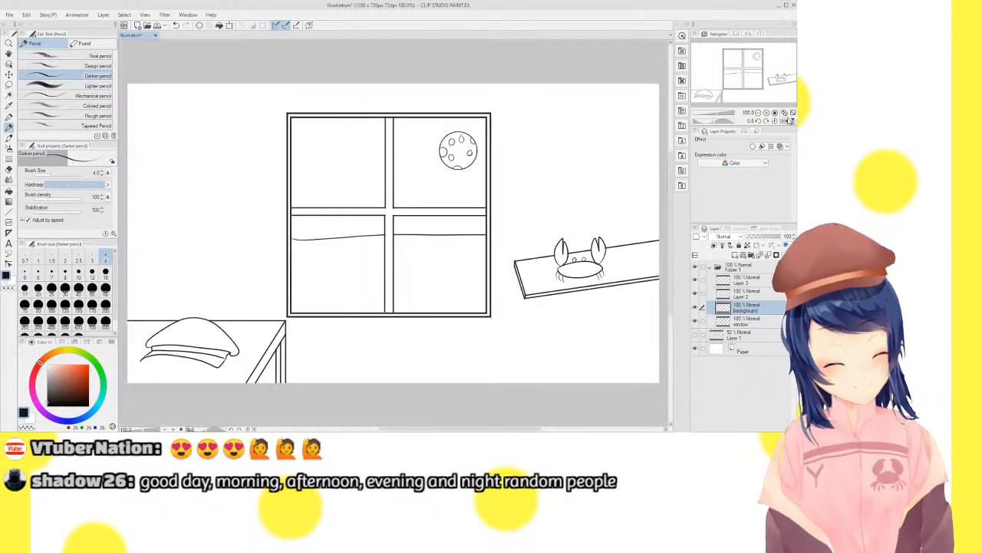
# Flip the canvas view horizontally to check the composition, and restore the normal orientation
pyautogui.click(783, 122)
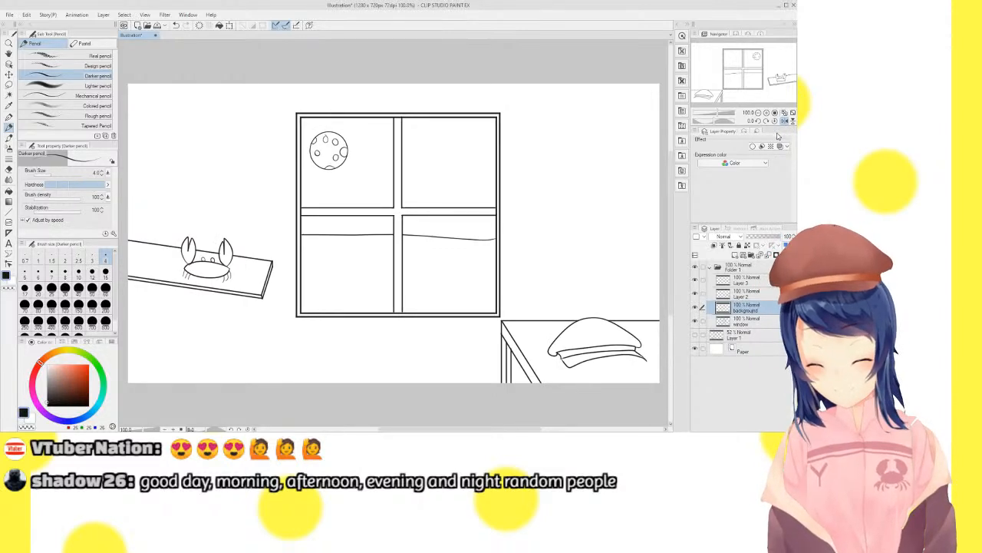
pyautogui.click(782, 121)
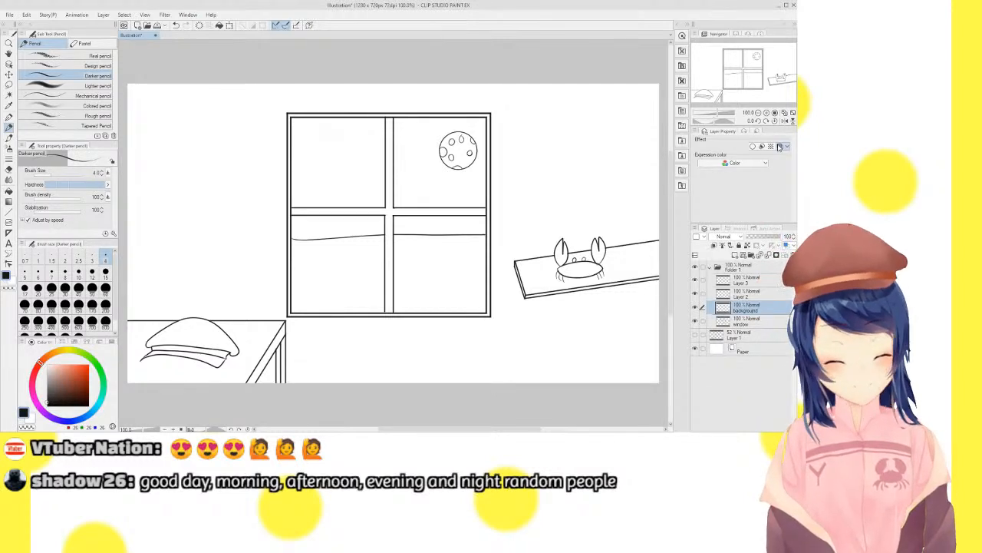
# Add a new layer directly beneath the window layer and name it color
pyautogui.moveTo(769, 80)
pyautogui.mouseDown()
pyautogui.moveTo(775, 96)
pyautogui.moveTo(764, 74)
pyautogui.mouseUp()
pyautogui.click(766, 113)
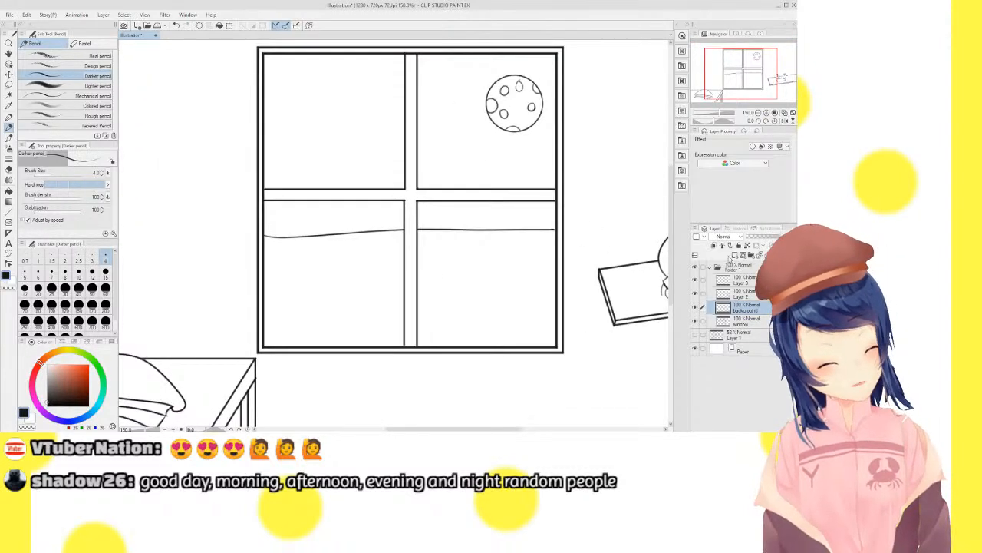
pyautogui.click(743, 326)
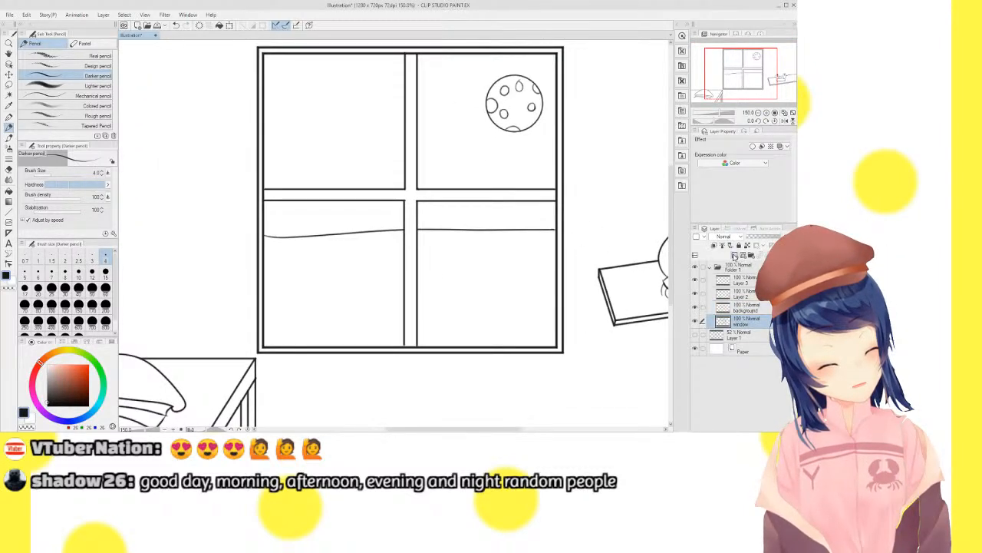
pyautogui.click(730, 245)
pyautogui.moveTo(746, 333); pyautogui.dragTo(745, 316)
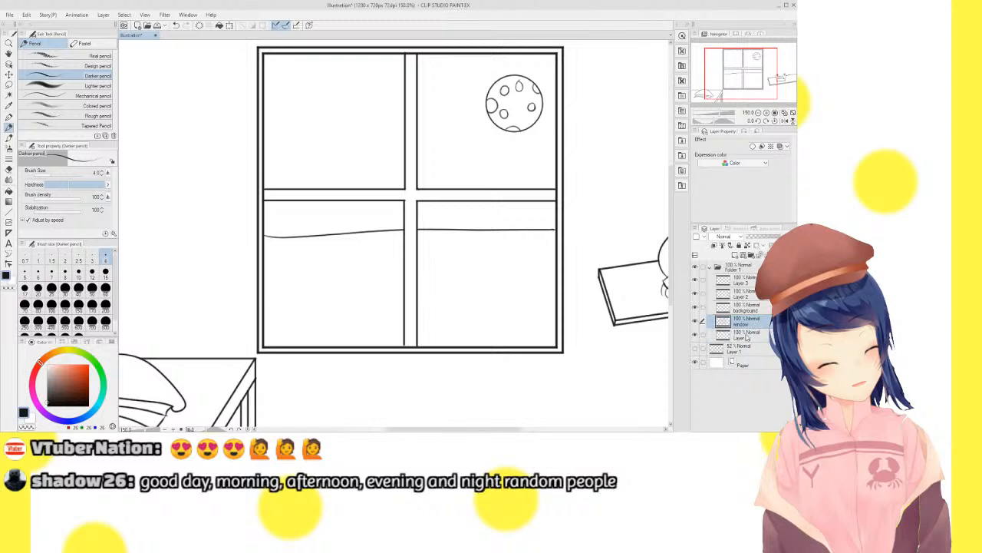
pyautogui.click(743, 337)
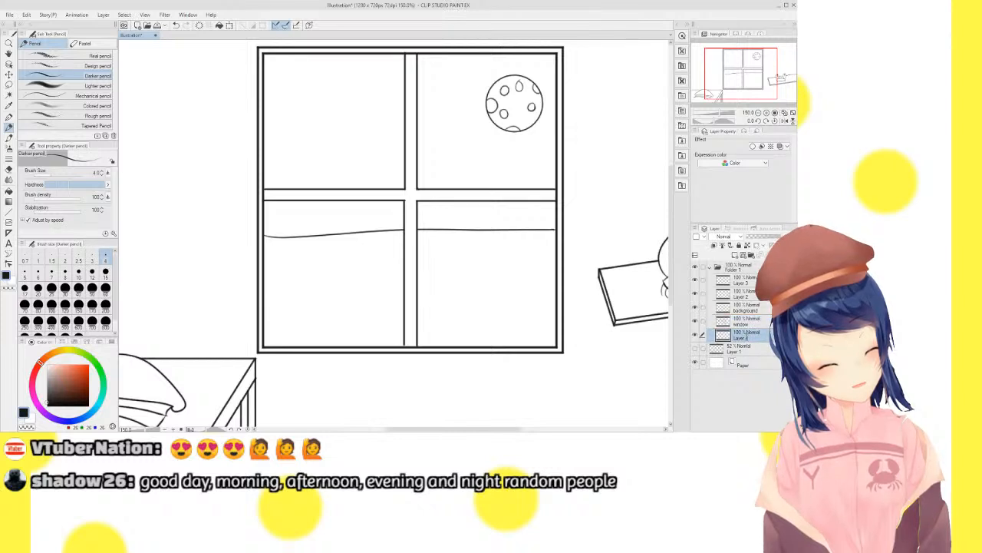
pyautogui.doubleClick(738, 340)
pyautogui.write('color')
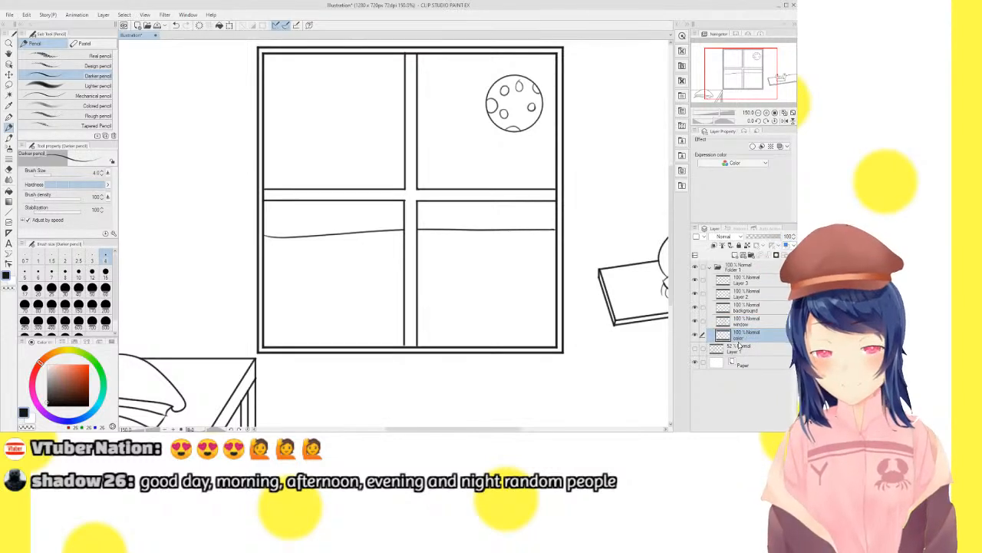
pyautogui.press('Return')
# Lower the opacity of the background layer to 83% so its line art becomes lighter
pyautogui.moveTo(743, 71); pyautogui.dragTo(743, 71)
pyautogui.click(741, 307)
pyautogui.click(765, 235)
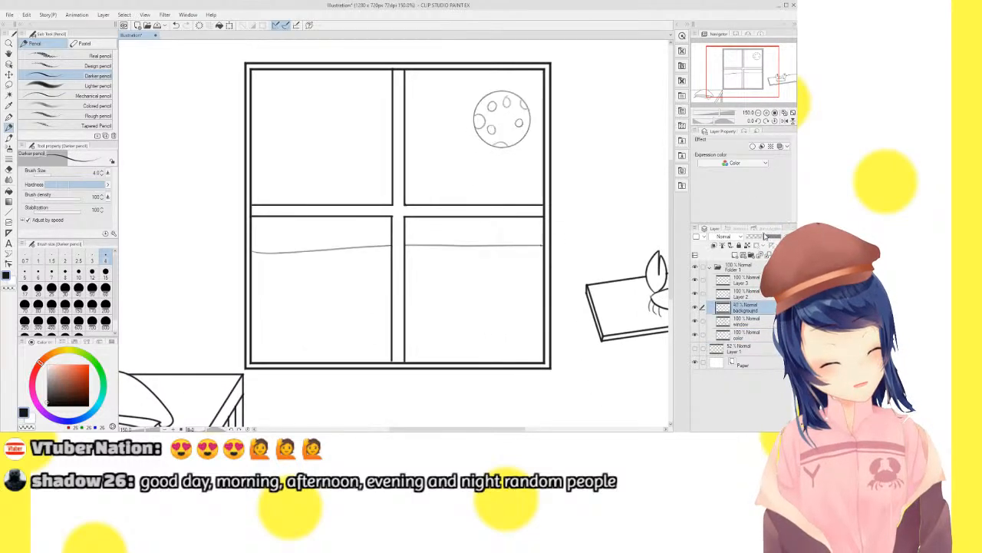
pyautogui.moveTo(768, 237); pyautogui.dragTo(787, 215)
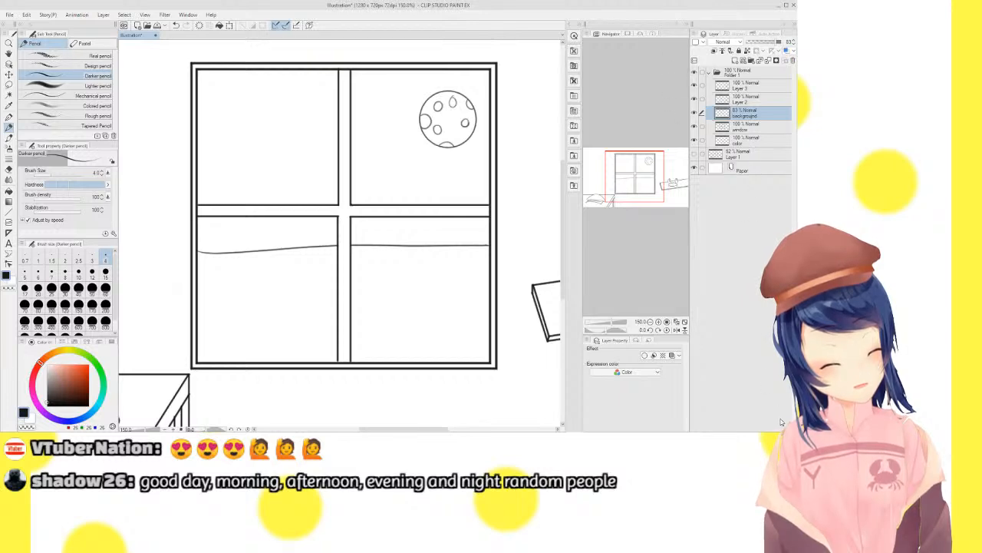
# Arrange the Layer Property palette beneath the Navigator and shrink the Navigator's height
pyautogui.click(784, 23)
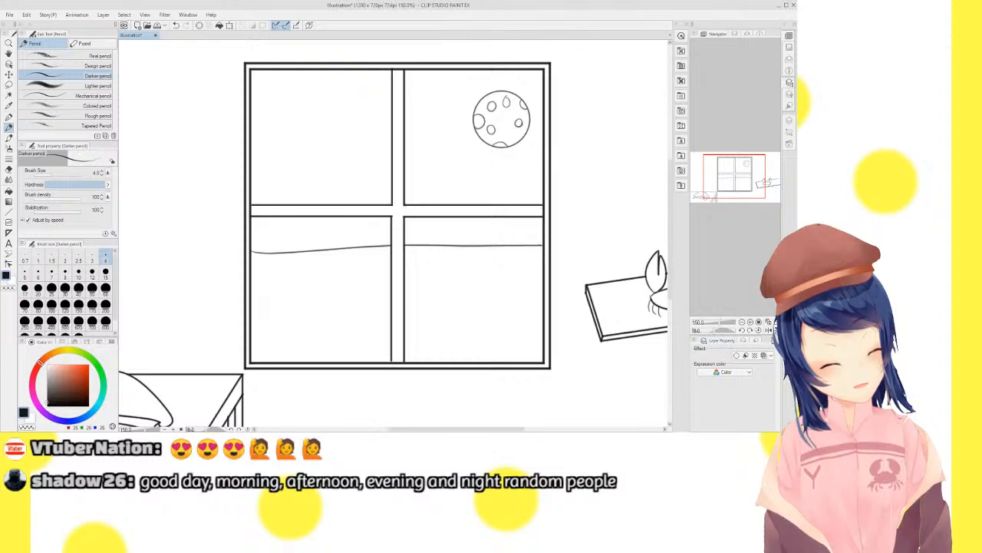
pyautogui.moveTo(775, 111); pyautogui.dragTo(775, 30)
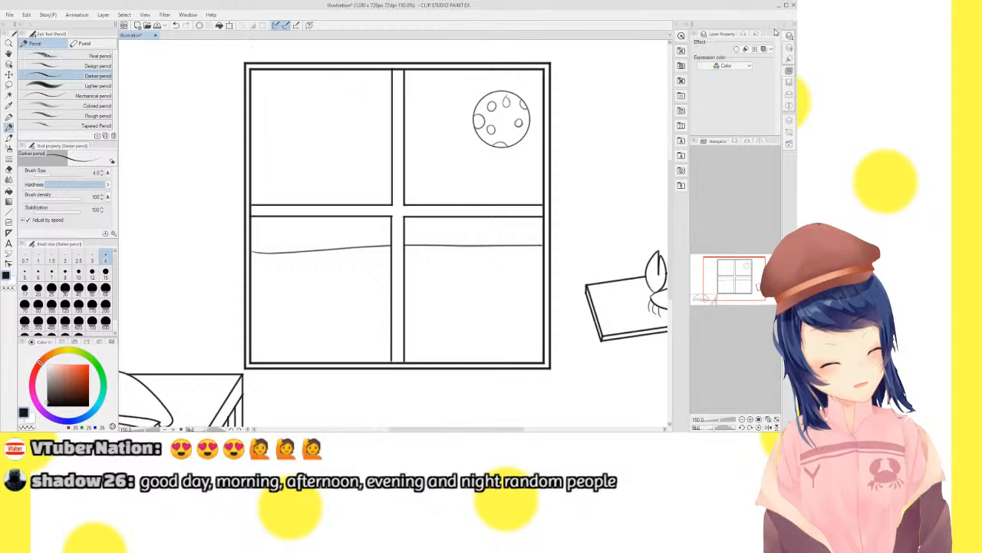
pyautogui.moveTo(775, 27); pyautogui.dragTo(775, 29)
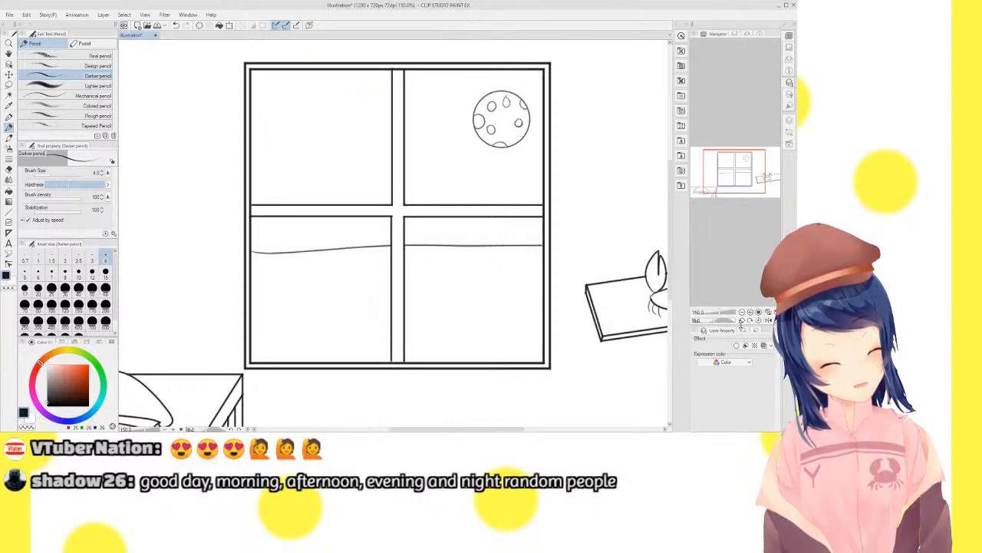
pyautogui.moveTo(743, 330); pyautogui.dragTo(753, 135)
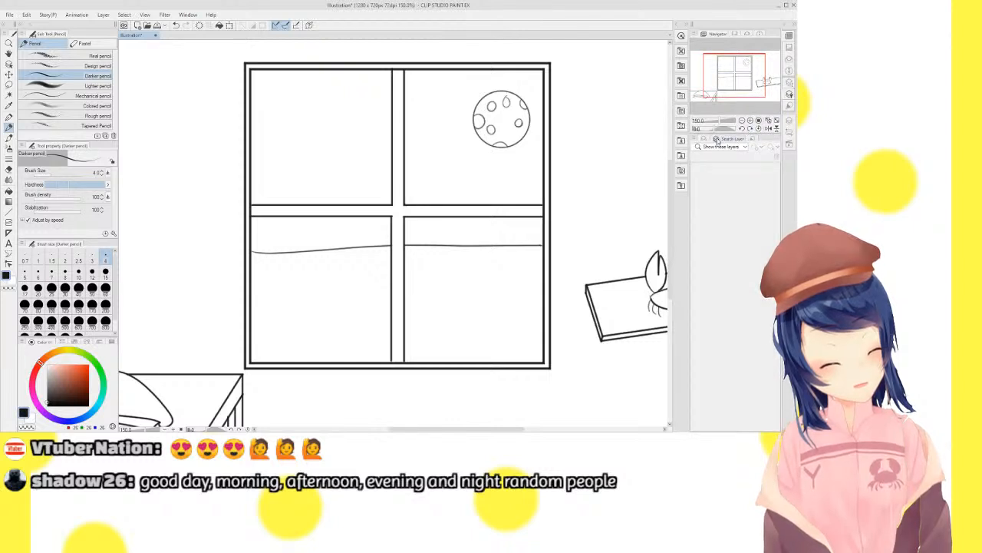
# Go through the collapsed palettes and open the Layer palette
pyautogui.click(789, 36)
pyautogui.click(789, 36)
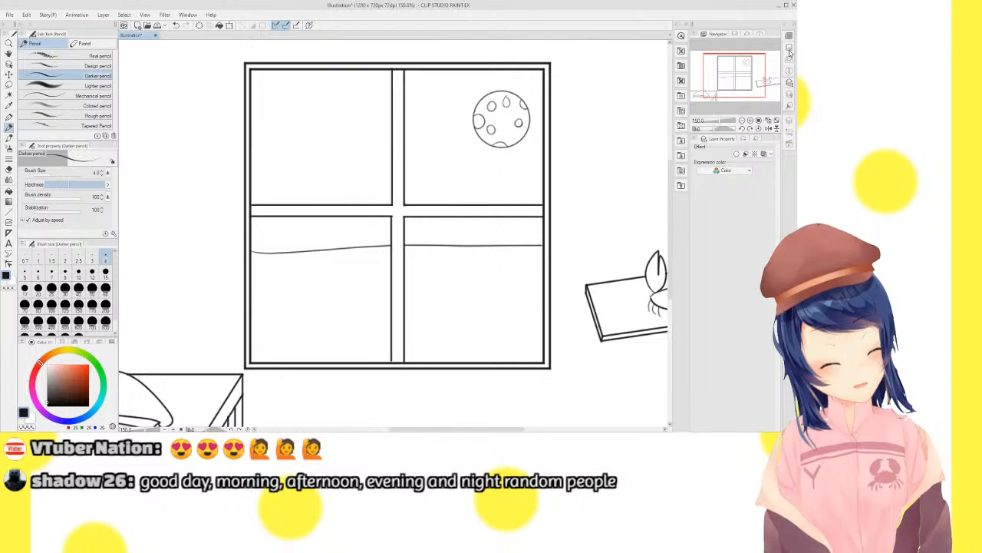
pyautogui.click(790, 83)
pyautogui.click(790, 83)
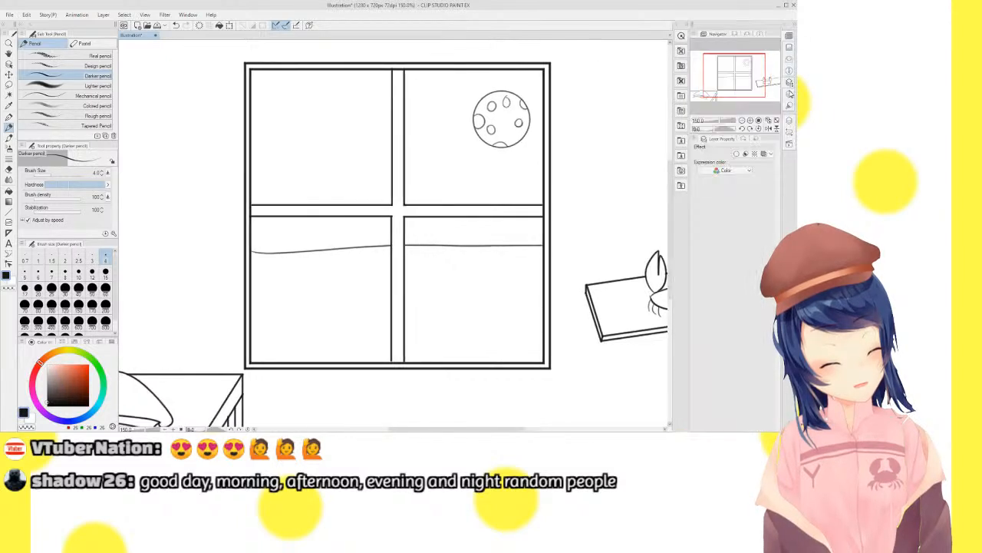
pyautogui.click(790, 96)
pyautogui.click(788, 119)
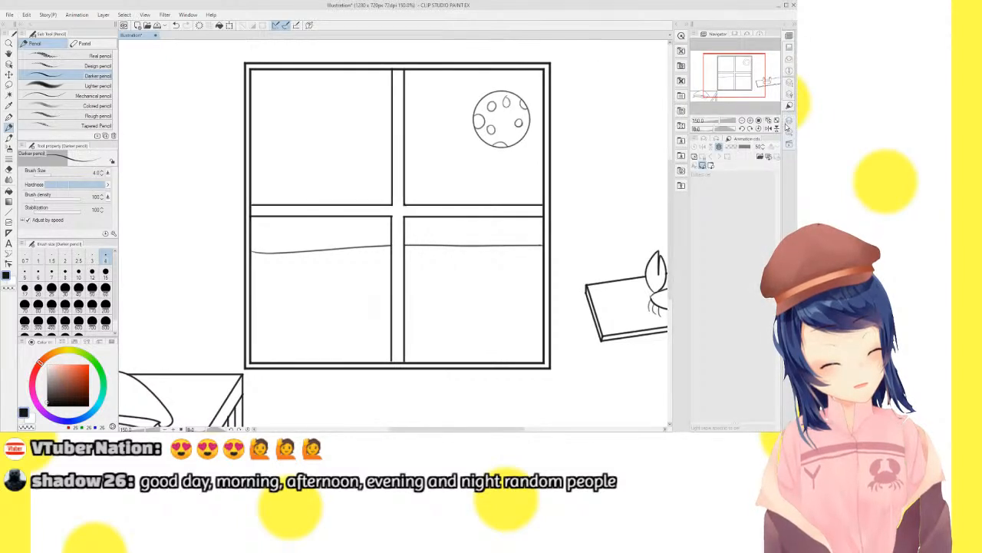
pyautogui.click(789, 131)
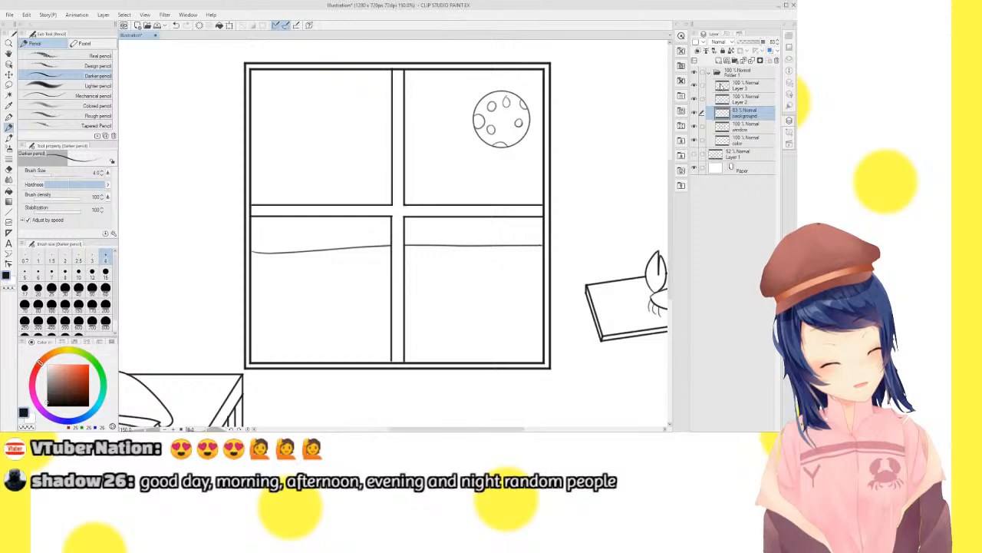
# Dock the Layer palette below the Navigator and Animation cels palettes and adjust its height to show all layers
pyautogui.moveTo(673, 83); pyautogui.dragTo(675, 83)
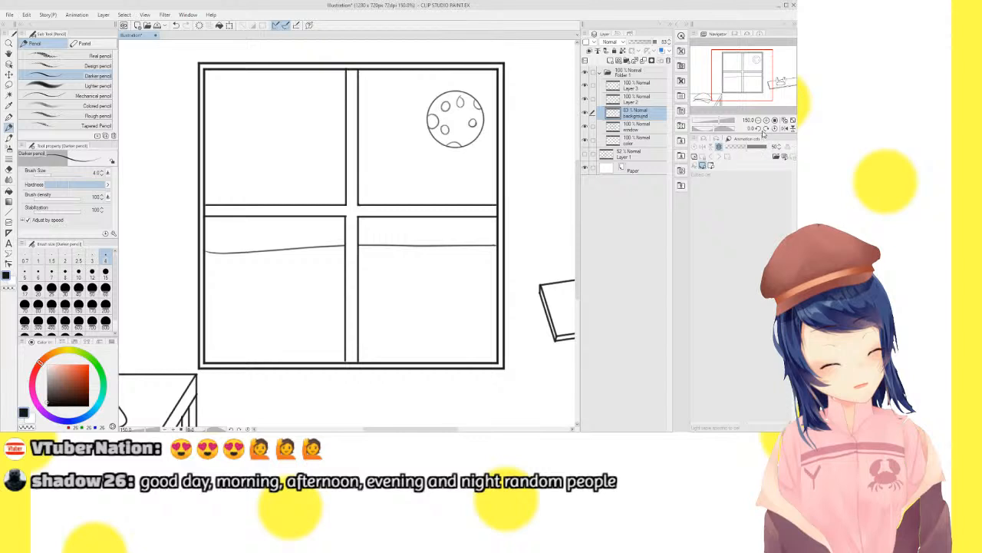
pyautogui.moveTo(763, 134); pyautogui.dragTo(763, 136)
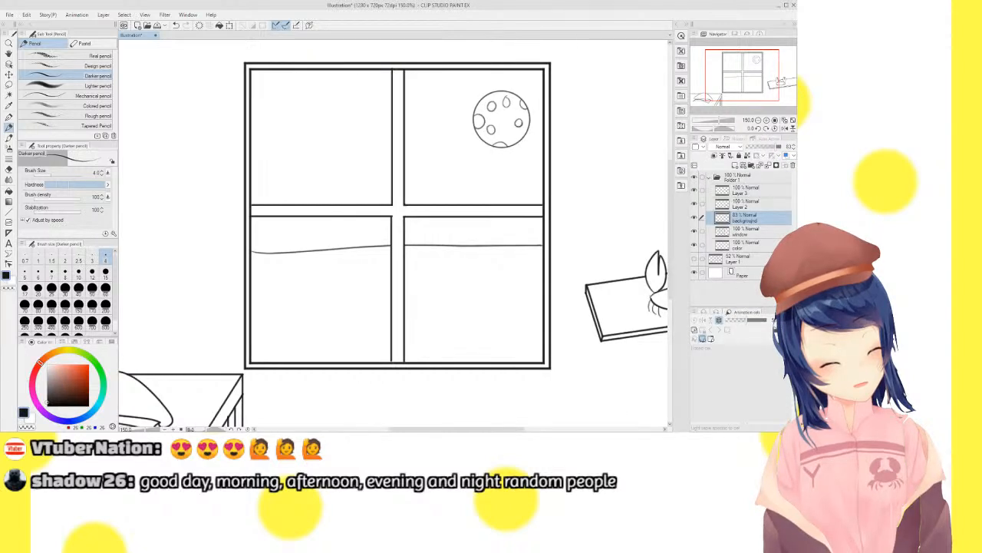
pyautogui.moveTo(774, 136); pyautogui.dragTo(783, 121)
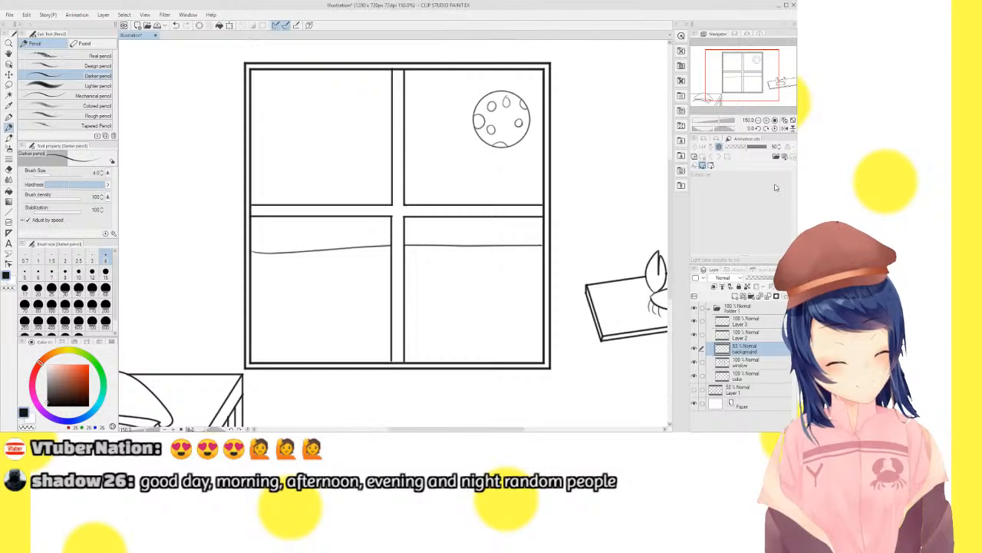
pyautogui.moveTo(777, 264); pyautogui.dragTo(777, 201)
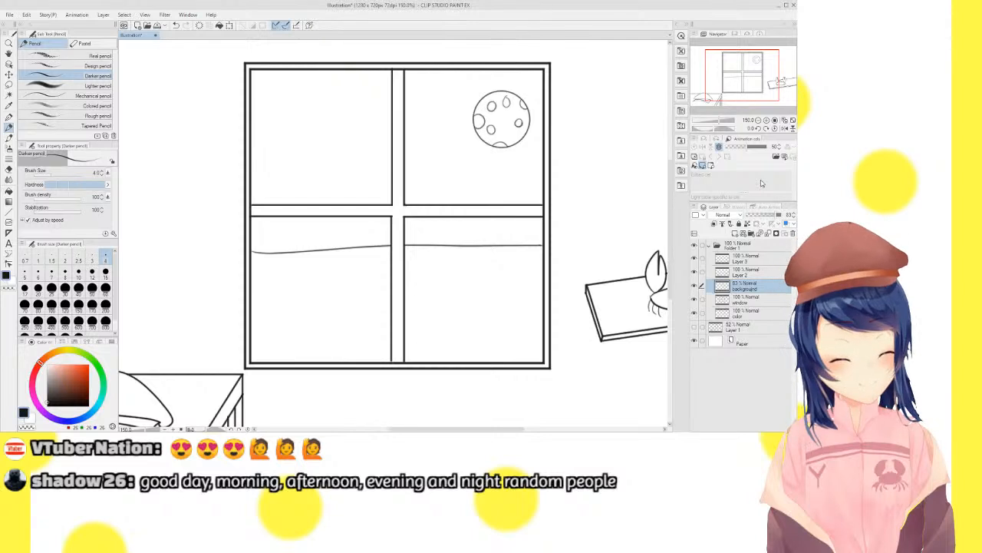
# Paint the whole moon, craters included, pale yellow on the color layer with the Bit husky brush
pyautogui.click(753, 318)
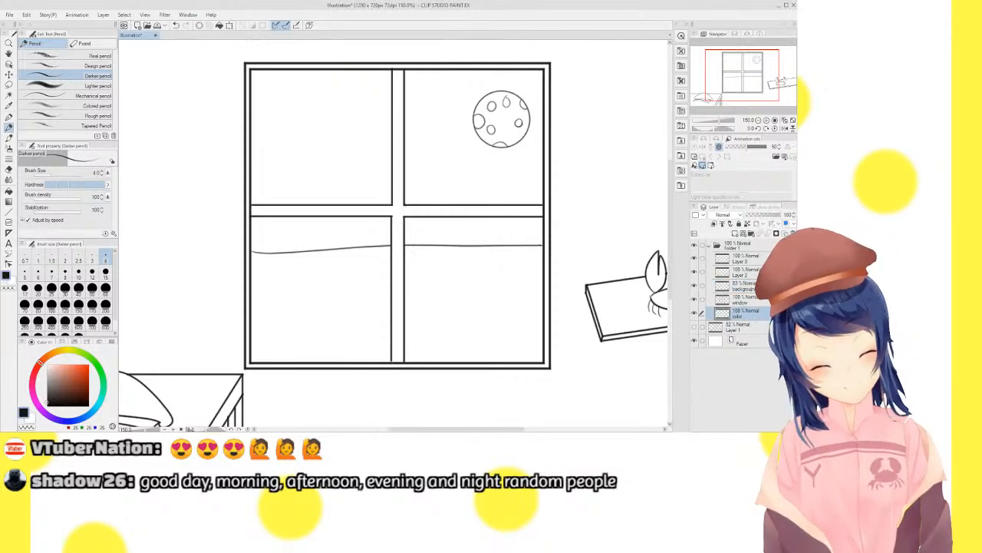
pyautogui.click(767, 120)
pyautogui.moveTo(760, 91)
pyautogui.mouseDown()
pyautogui.moveTo(747, 60)
pyautogui.moveTo(753, 70)
pyautogui.mouseUp()
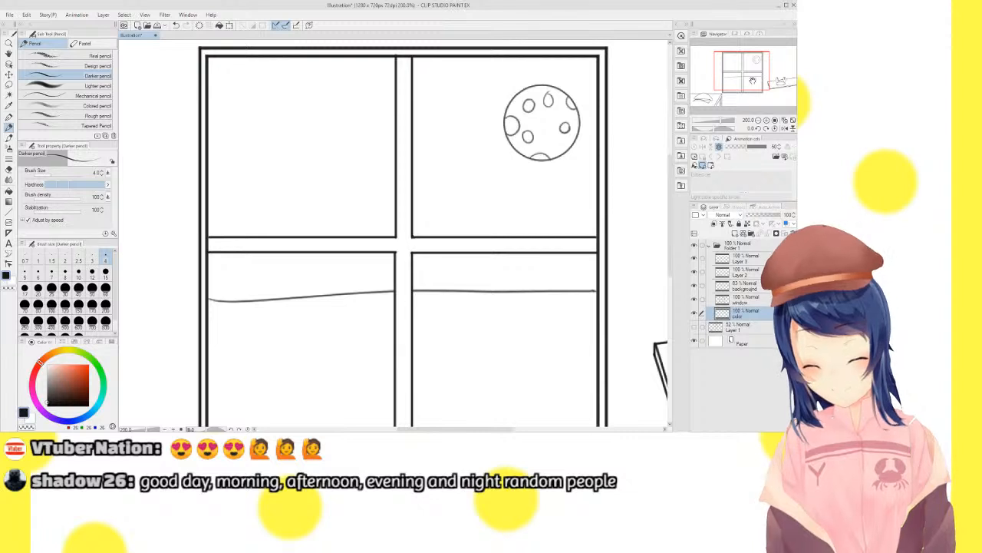
pyautogui.click(9, 139)
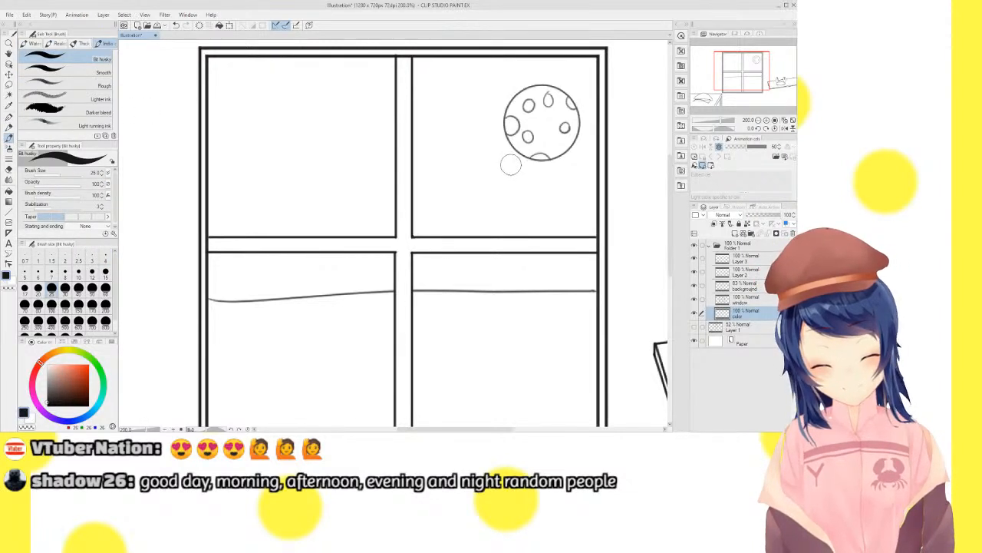
pyautogui.click(9, 94)
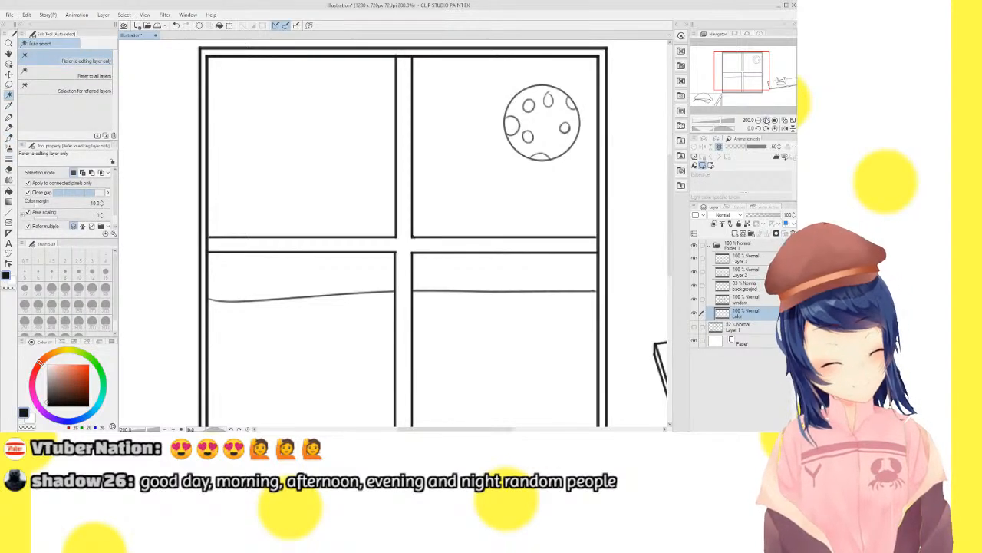
pyautogui.click(767, 121)
pyautogui.moveTo(749, 73); pyautogui.dragTo(759, 63)
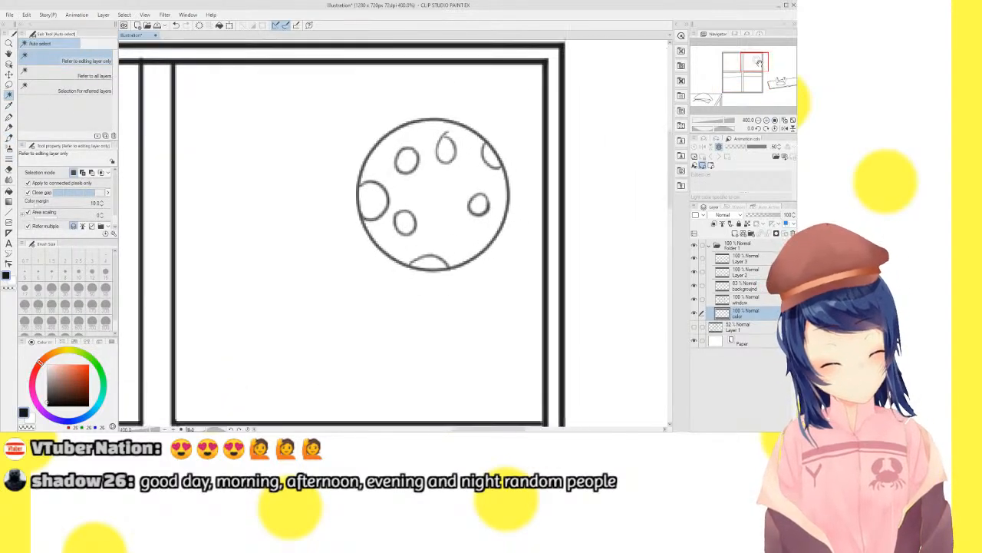
pyautogui.click(8, 138)
pyautogui.moveTo(61, 348); pyautogui.dragTo(61, 357)
pyautogui.moveTo(429, 141)
pyautogui.mouseDown()
pyautogui.moveTo(384, 162)
pyautogui.moveTo(422, 236)
pyautogui.moveTo(451, 198)
pyautogui.mouseUp()
pyautogui.hotkey('ctrl', 'z')
pyautogui.moveTo(61, 366); pyautogui.dragTo(54, 359)
pyautogui.moveTo(407, 137)
pyautogui.mouseDown()
pyautogui.moveTo(376, 172)
pyautogui.moveTo(379, 211)
pyautogui.moveTo(433, 243)
pyautogui.moveTo(473, 217)
pyautogui.moveTo(473, 227)
pyautogui.moveTo(440, 254)
pyautogui.moveTo(389, 238)
pyautogui.moveTo(376, 214)
pyautogui.moveTo(379, 180)
pyautogui.moveTo(399, 148)
pyautogui.moveTo(428, 136)
pyautogui.moveTo(474, 152)
pyautogui.moveTo(484, 224)
pyautogui.moveTo(468, 250)
pyautogui.moveTo(495, 195)
pyautogui.moveTo(489, 163)
pyautogui.moveTo(417, 172)
pyautogui.moveTo(444, 208)
pyautogui.moveTo(399, 216)
pyautogui.moveTo(404, 169)
pyautogui.moveTo(450, 158)
pyautogui.moveTo(457, 166)
pyautogui.moveTo(468, 155)
pyautogui.moveTo(449, 211)
pyautogui.mouseUp()
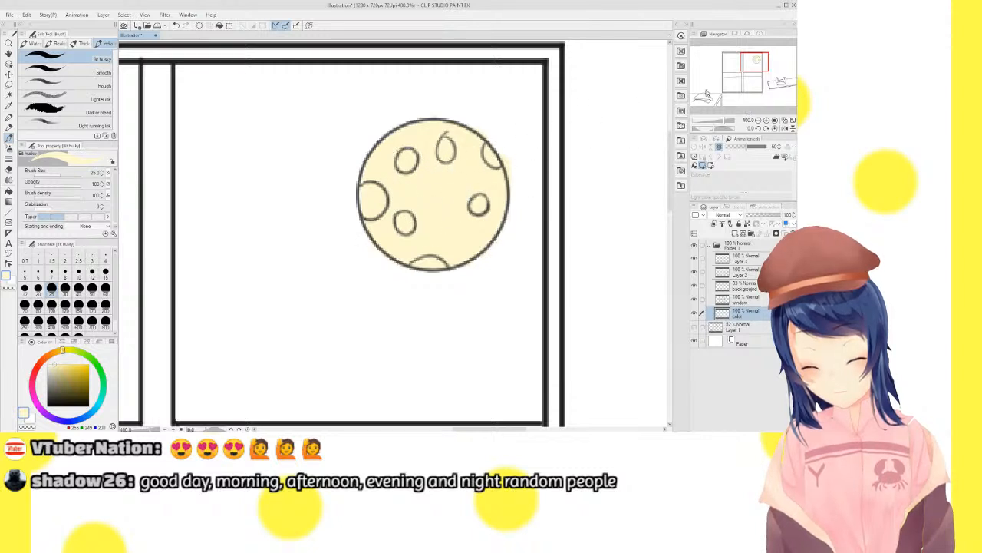
# Auto-select the sky around the moon, in the upper-left pane and above the horizon in both lower panes
pyautogui.click(758, 121)
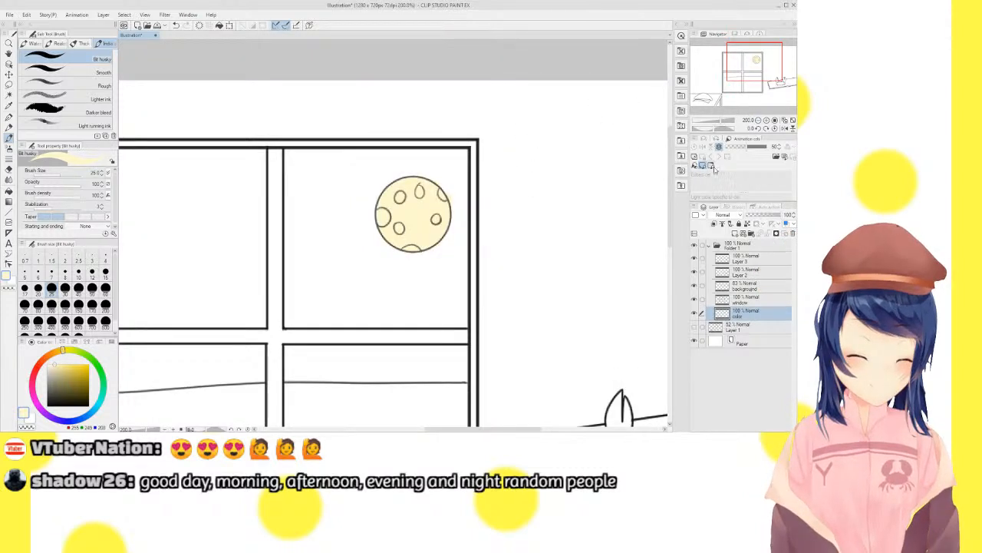
pyautogui.click(766, 121)
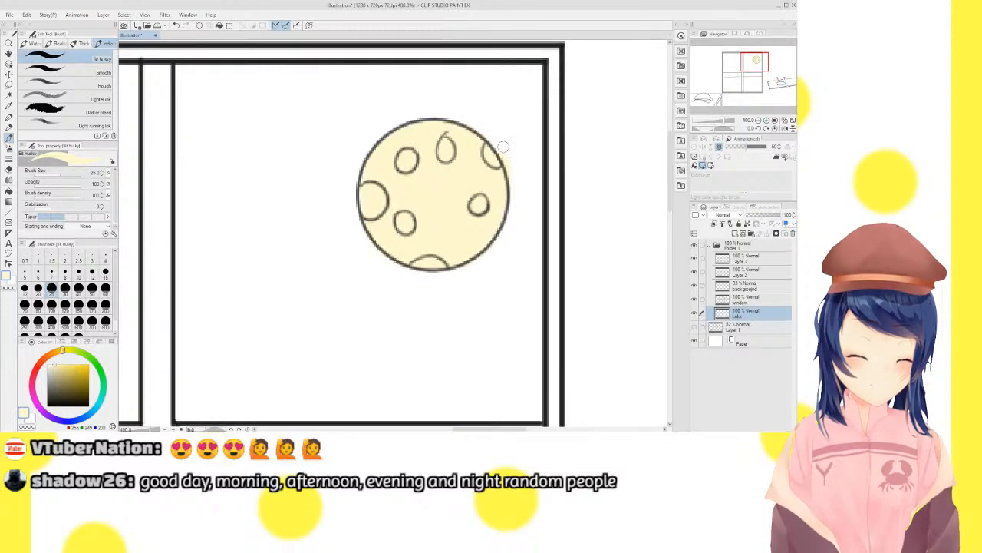
pyautogui.click(759, 120)
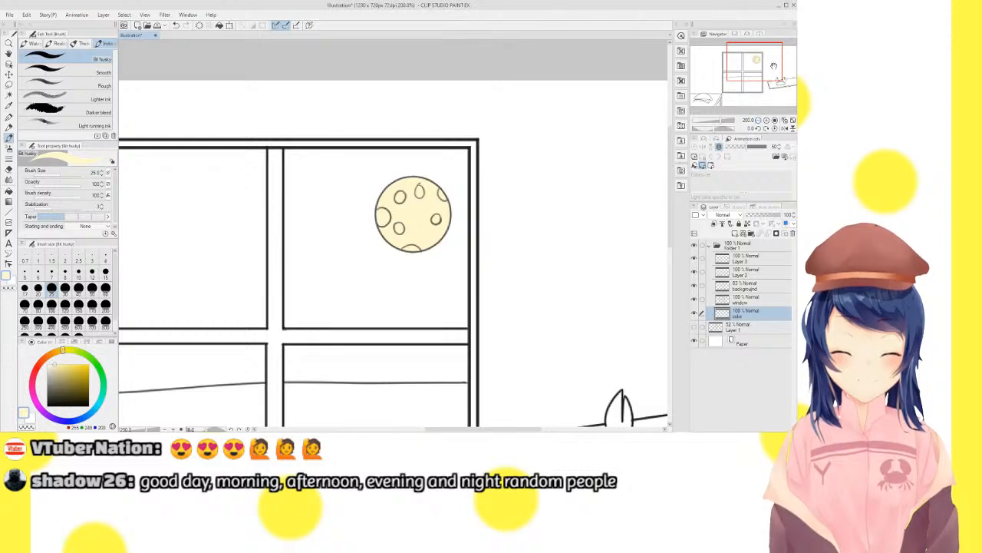
pyautogui.moveTo(766, 63); pyautogui.dragTo(761, 69)
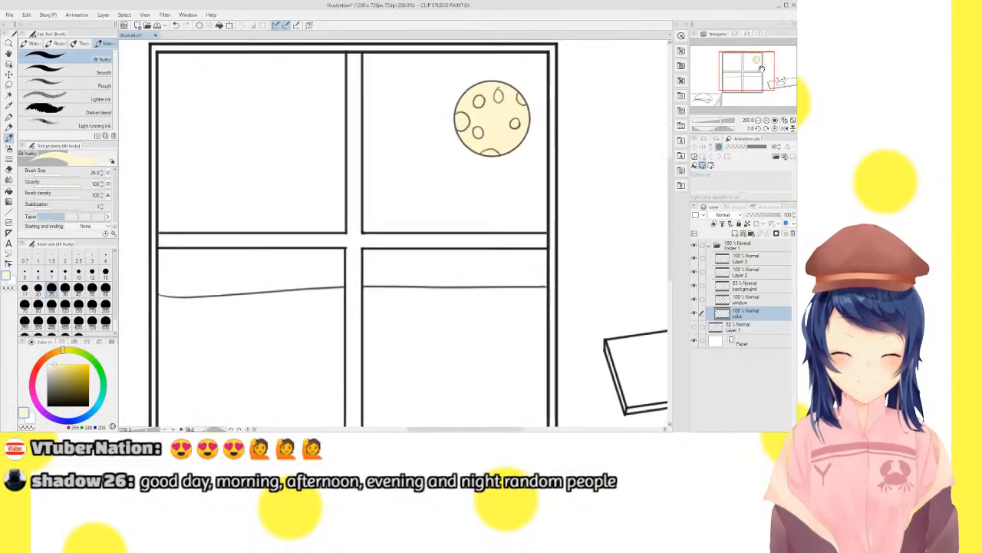
pyautogui.click(9, 94)
pyautogui.click(291, 135)
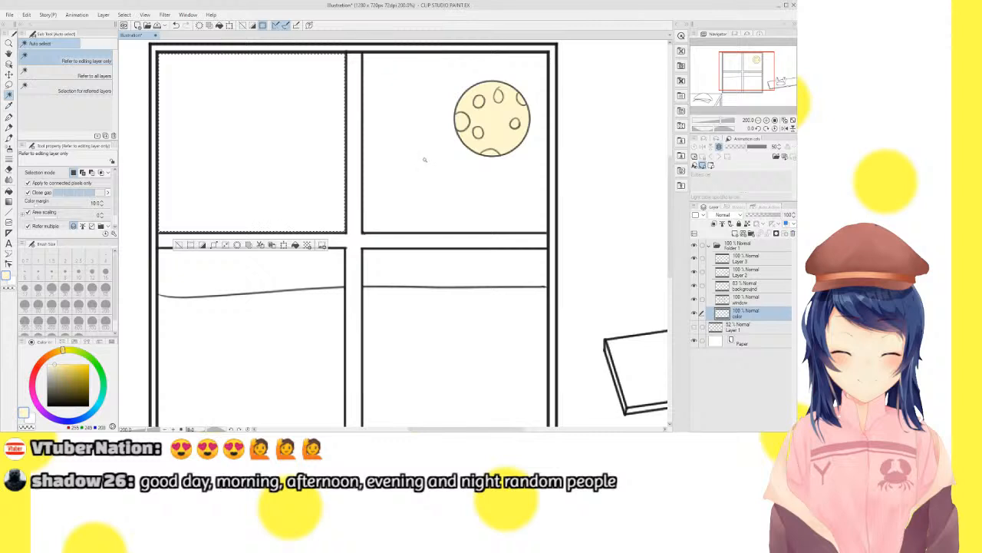
pyautogui.keyDown('shift'); pyautogui.click(426, 161); pyautogui.keyUp('shift')
pyautogui.keyDown('shift'); pyautogui.click(419, 273); pyautogui.keyUp('shift')
pyautogui.keyDown('shift'); pyautogui.click(310, 258); pyautogui.keyUp('shift')
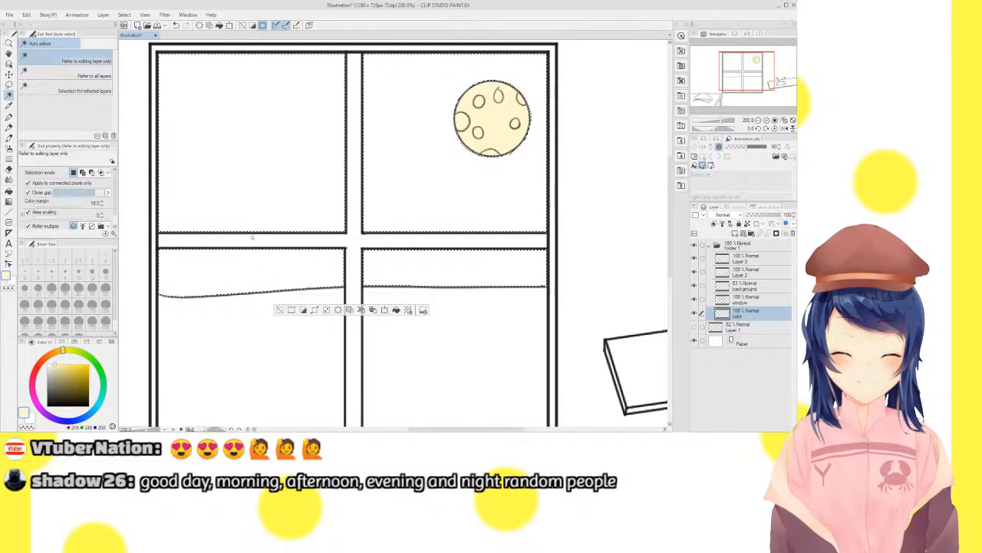
# Choose a blue hue for the sky, testing violet-blue shades with short Bit husky strokes in the upper-left pane and undoing them
pyautogui.moveTo(87, 420); pyautogui.dragTo(50, 415)
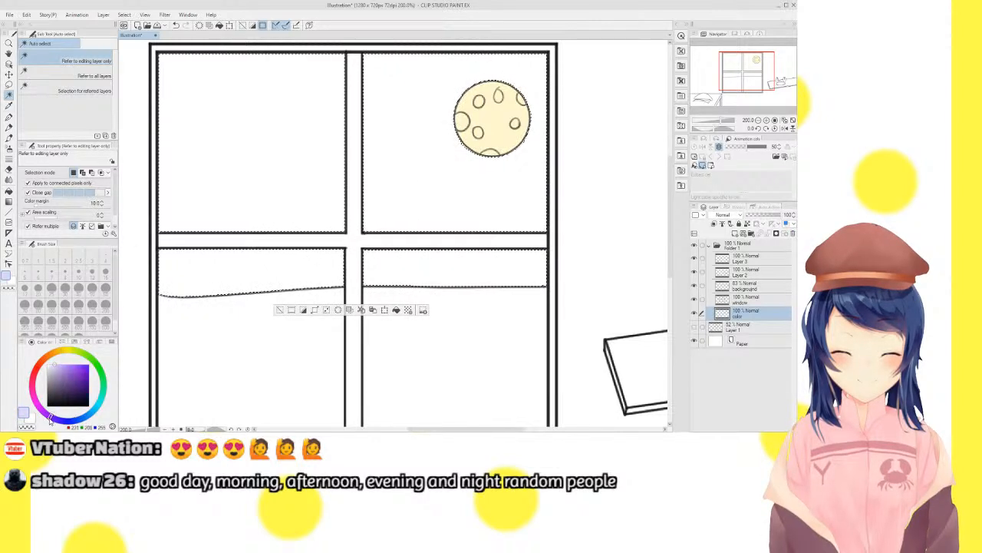
pyautogui.click(88, 384)
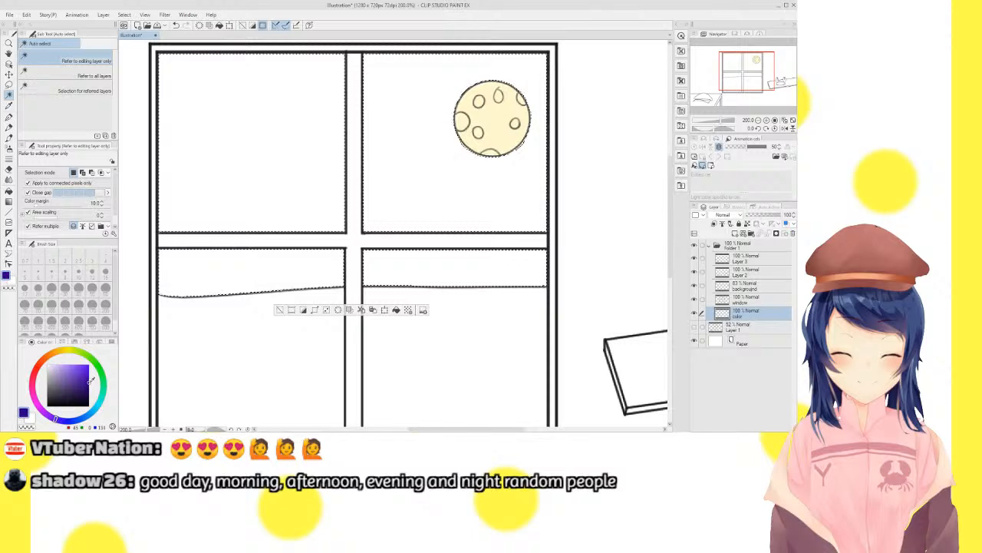
pyautogui.moveTo(91, 379)
pyautogui.mouseDown()
pyautogui.moveTo(68, 379)
pyautogui.moveTo(77, 380)
pyautogui.mouseUp()
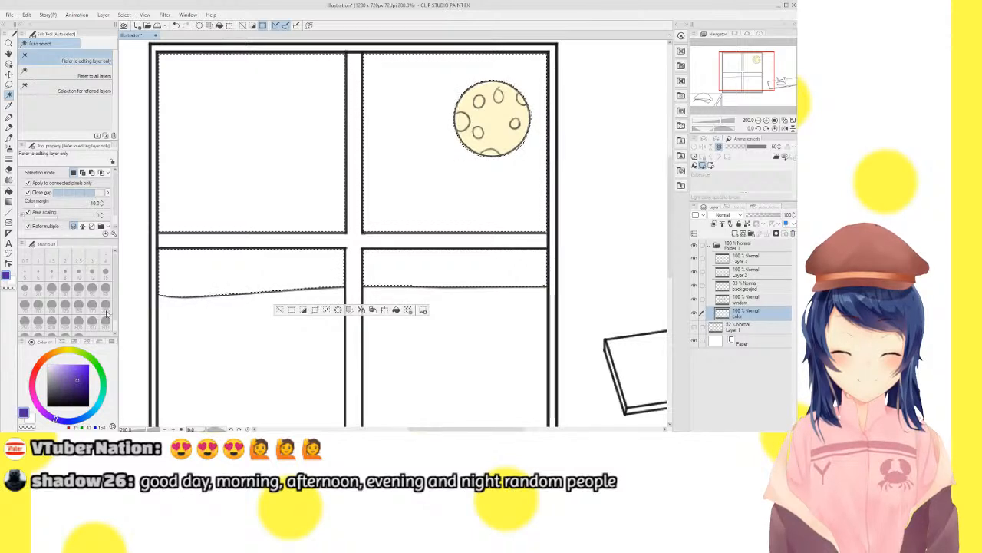
pyautogui.press('b')
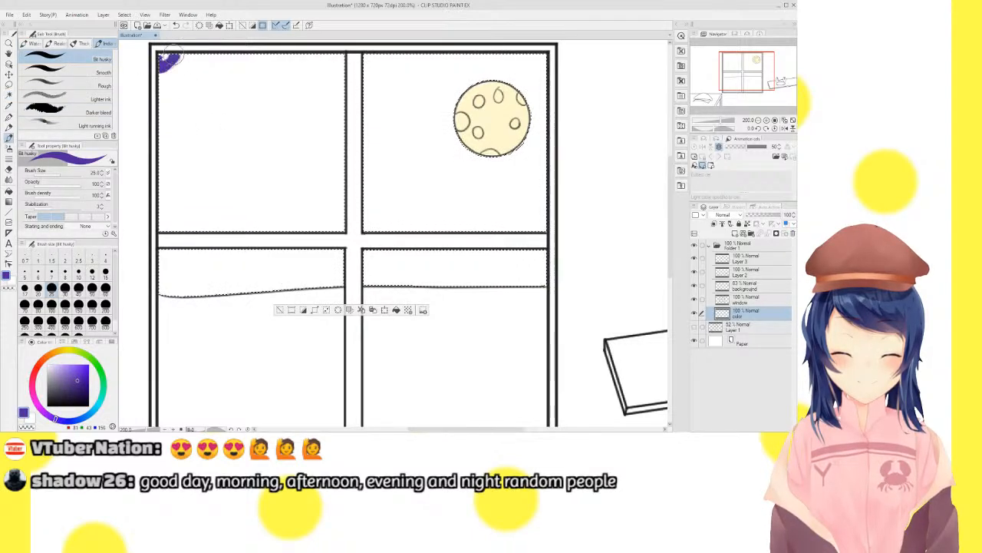
pyautogui.moveTo(173, 55); pyautogui.dragTo(165, 57)
pyautogui.hotkey('ctrl', 'z')
pyautogui.moveTo(81, 382); pyautogui.dragTo(86, 380)
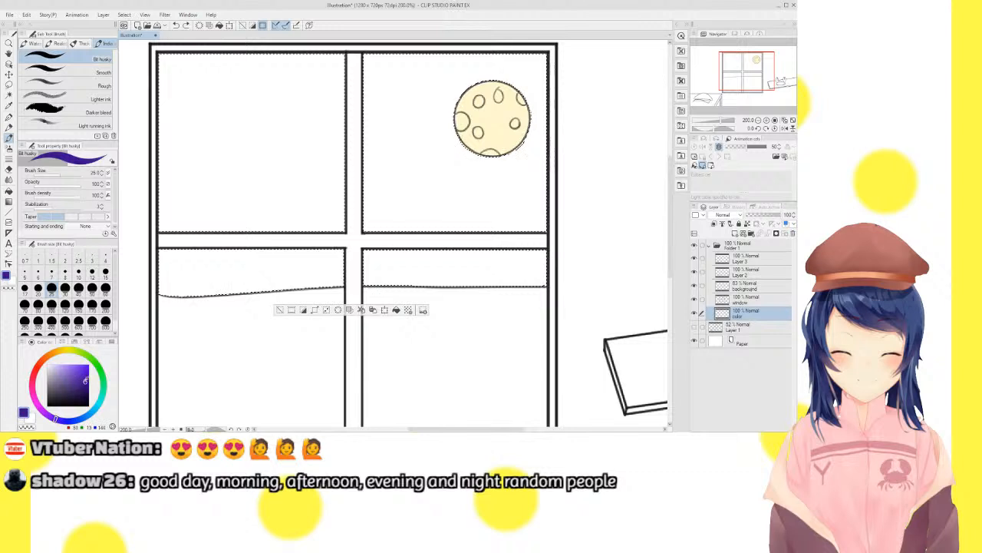
pyautogui.click(60, 421)
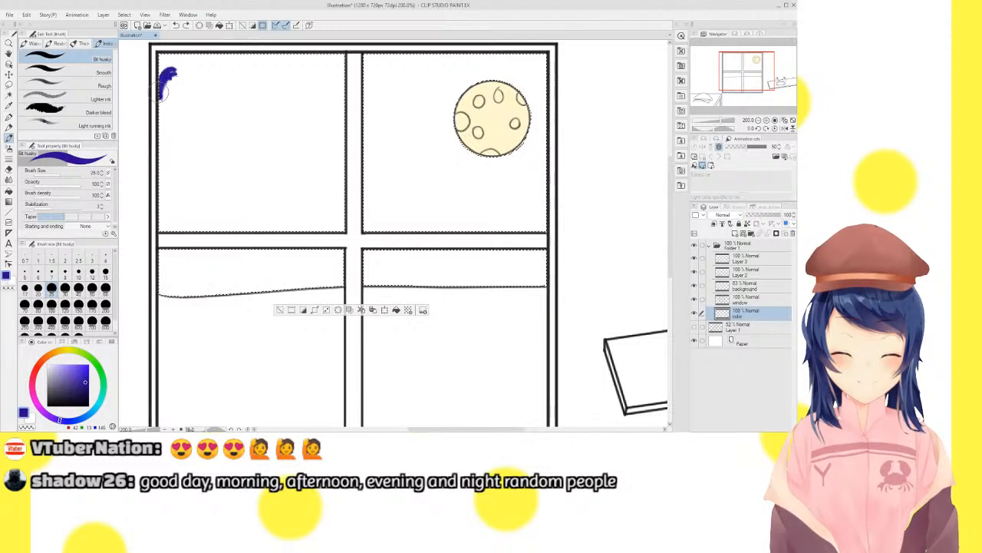
pyautogui.hotkey('ctrl', 'z')
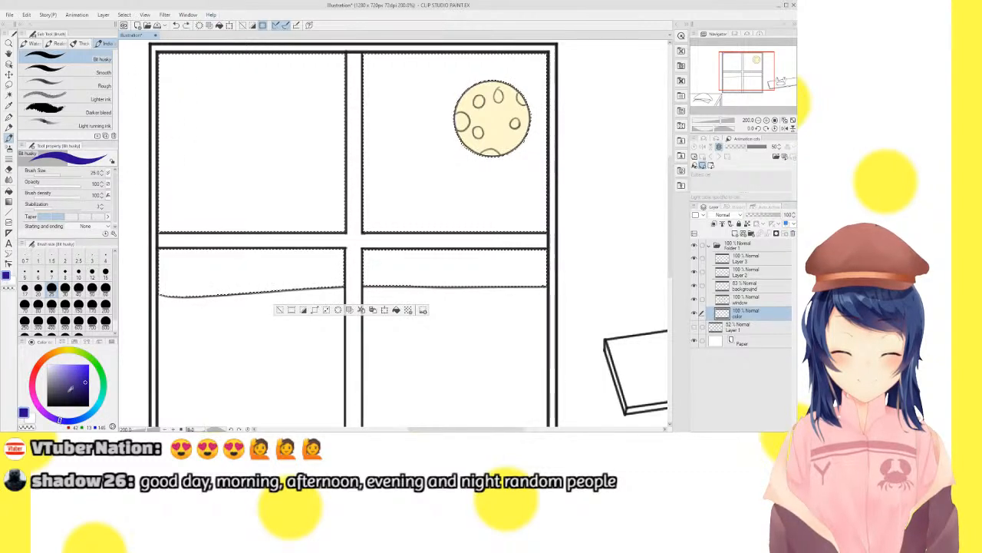
# Paint all the selected sky areas around the moon dark navy blue with the Bit husky brush enlarged to about 322.7
pyautogui.click(89, 384)
pyautogui.click(88, 388)
pyautogui.moveTo(169, 57); pyautogui.dragTo(161, 76)
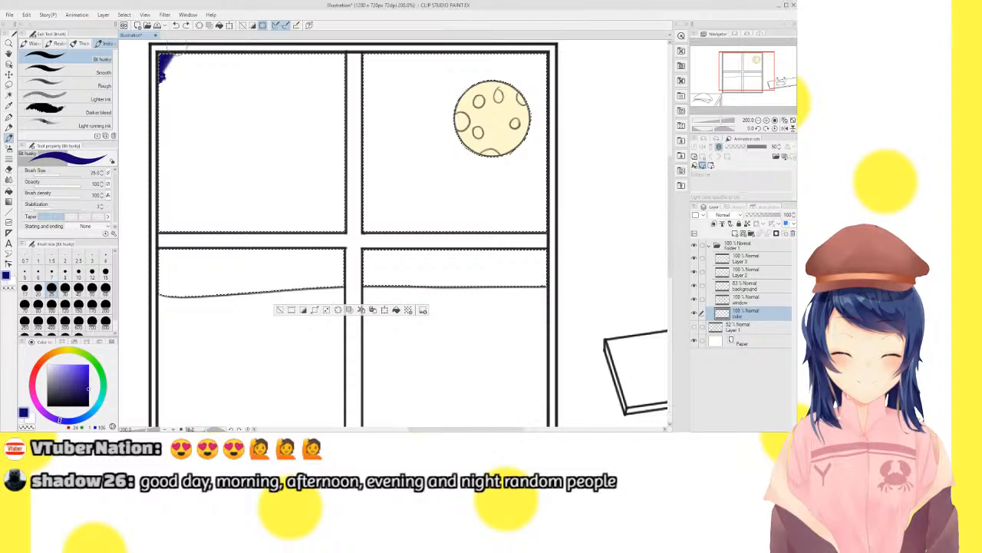
pyautogui.hotkey('ctrl', 'z')
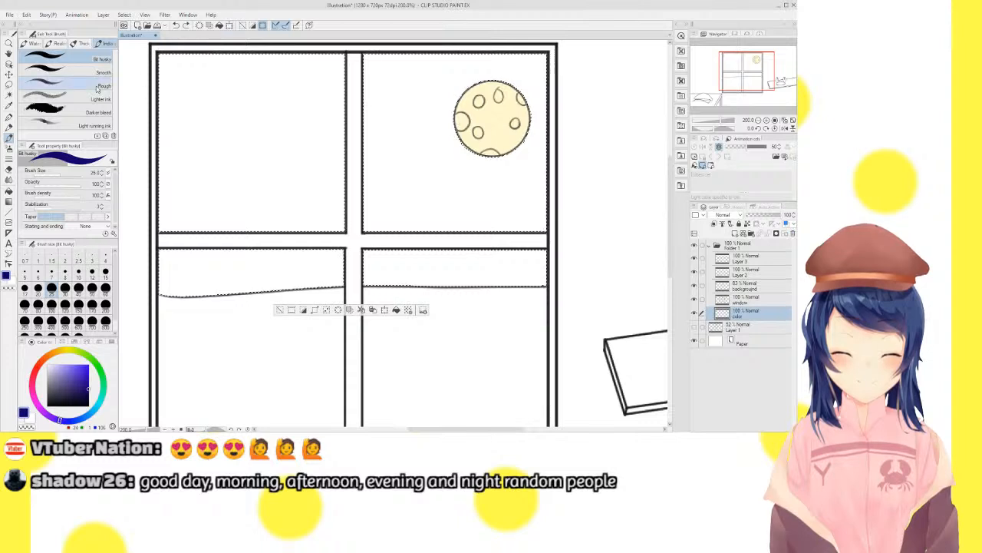
pyautogui.click(73, 174)
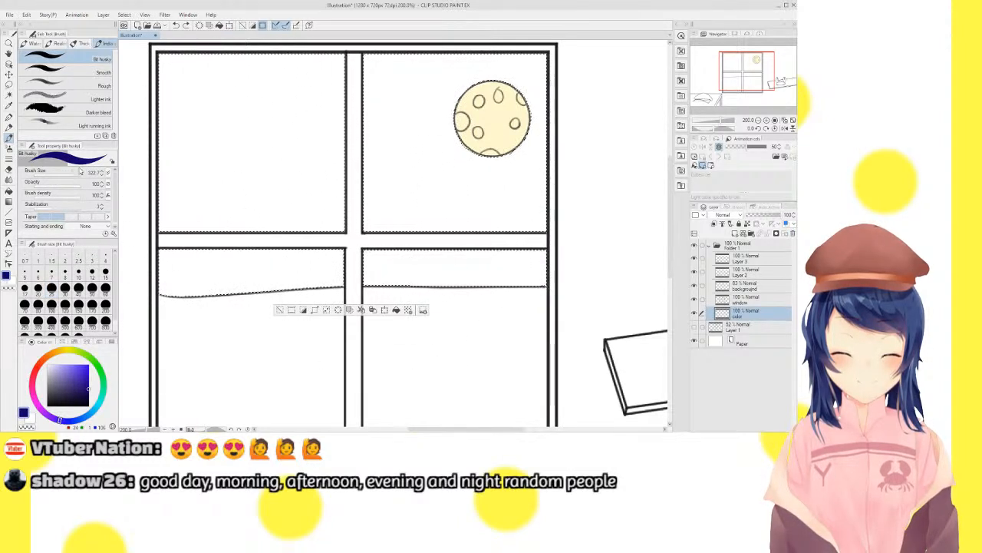
pyautogui.moveTo(171, 76)
pyautogui.mouseDown()
pyautogui.moveTo(201, 184)
pyautogui.moveTo(207, 72)
pyautogui.moveTo(285, 129)
pyautogui.moveTo(234, 161)
pyautogui.moveTo(482, 60)
pyautogui.moveTo(508, 142)
pyautogui.moveTo(334, 96)
pyautogui.moveTo(449, 143)
pyautogui.moveTo(311, 253)
pyautogui.moveTo(131, 270)
pyautogui.moveTo(443, 251)
pyautogui.moveTo(454, 233)
pyautogui.moveTo(520, 203)
pyautogui.moveTo(502, 280)
pyautogui.mouseUp()
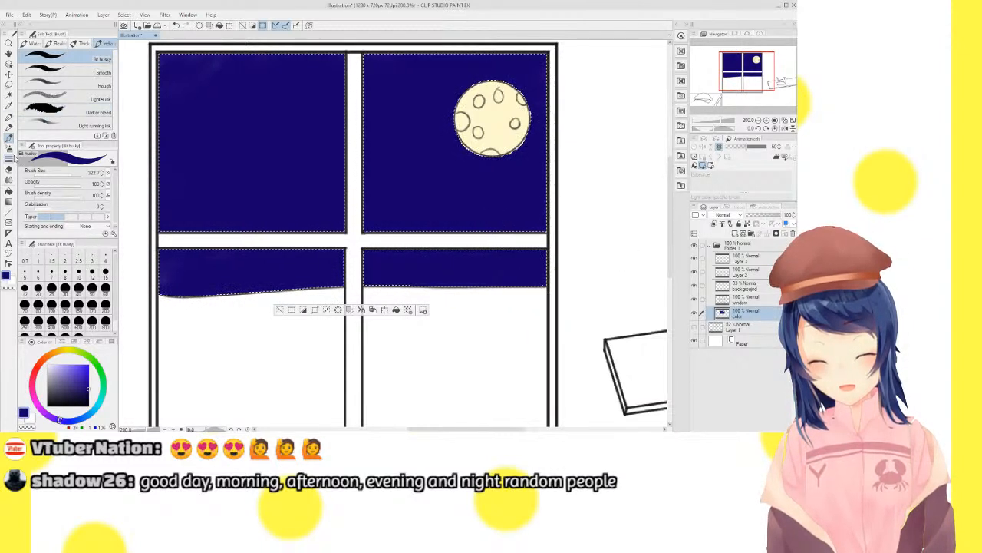
# Try stamping a dark yellow star on the upper-left pane's sky with the Star pattern brush, and undo it
pyautogui.click(9, 150)
pyautogui.click(107, 43)
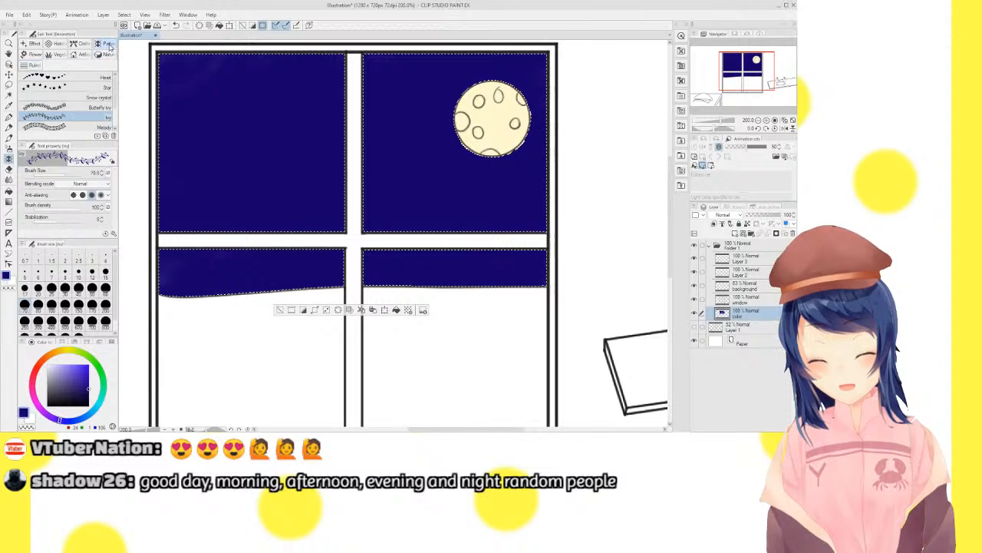
pyautogui.click(106, 88)
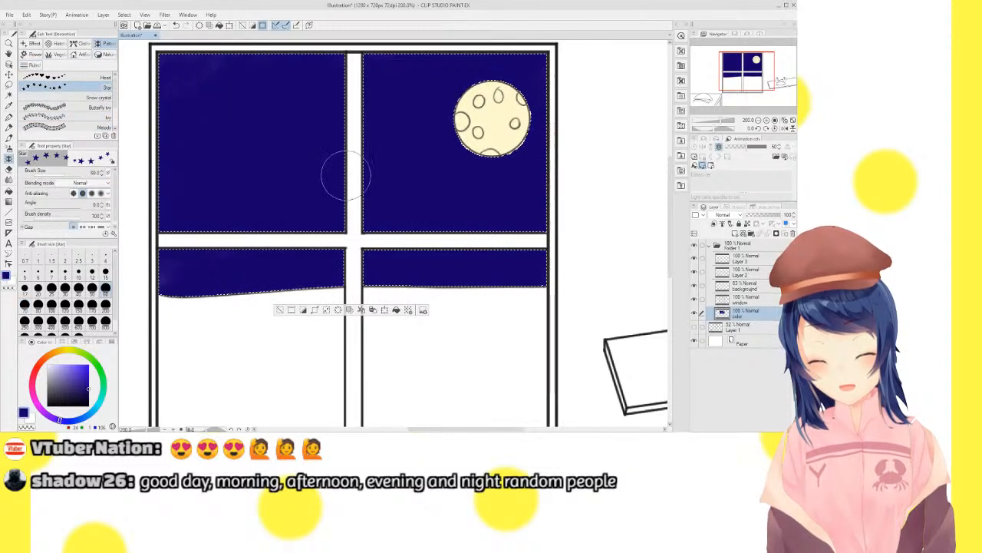
pyautogui.click(65, 354)
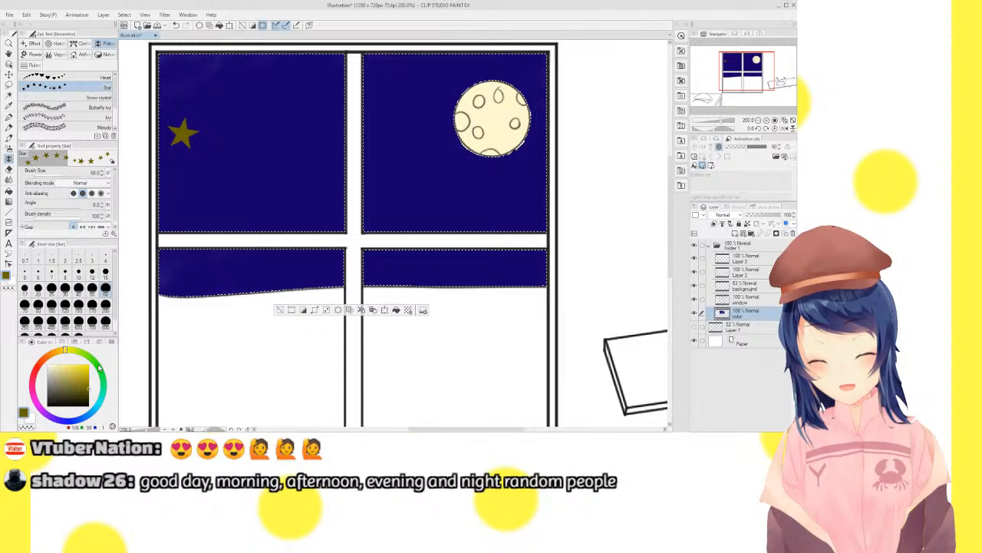
pyautogui.hotkey('ctrl', 'z')
# Browse the decoration brush groups and try the Gauze and Sand "soft" B hatching brushes on the upper-left pane's sky
pyautogui.scroll(-3, 115, 115)
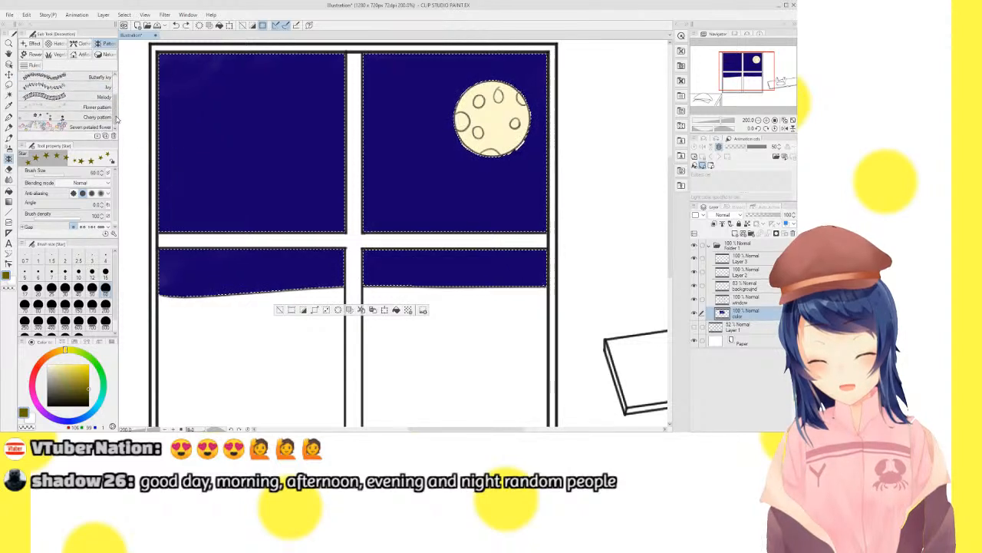
pyautogui.moveTo(117, 119); pyautogui.dragTo(119, 87)
pyautogui.click(104, 55)
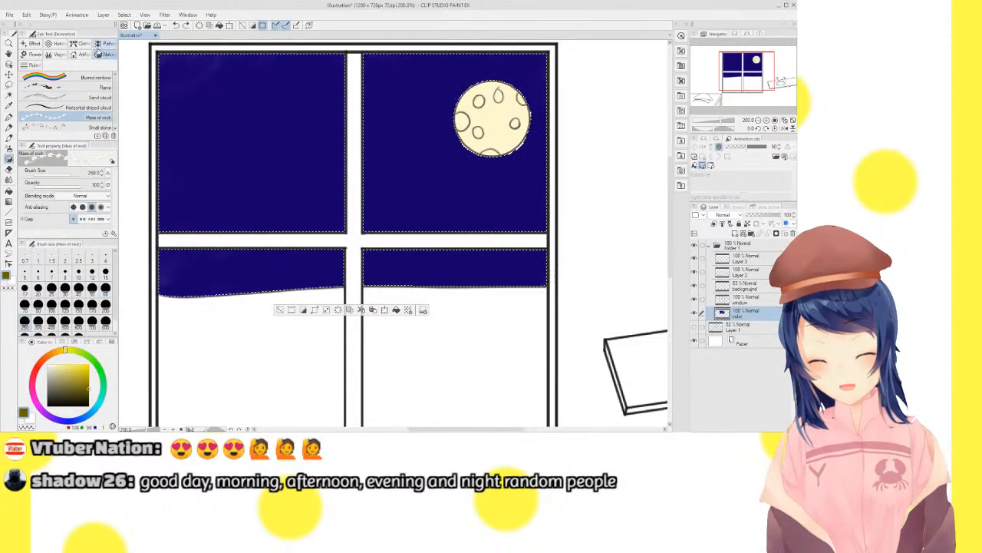
pyautogui.click(85, 54)
pyautogui.click(57, 43)
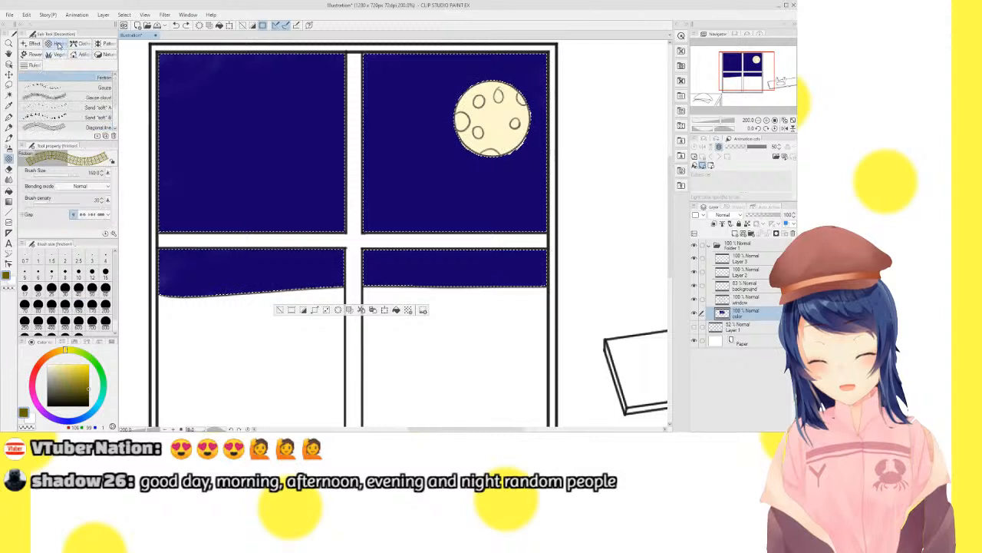
pyautogui.click(98, 87)
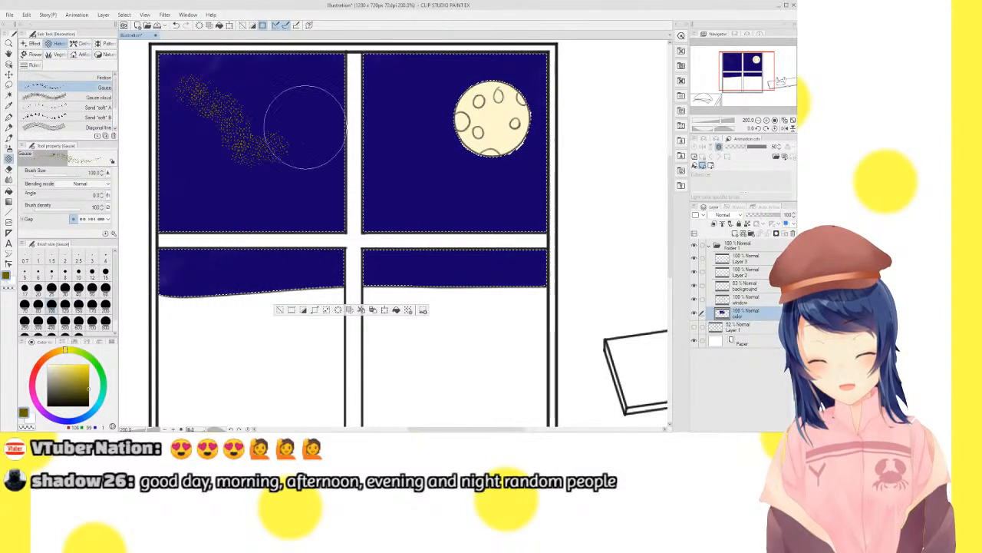
pyautogui.click(98, 117)
pyautogui.click(217, 112)
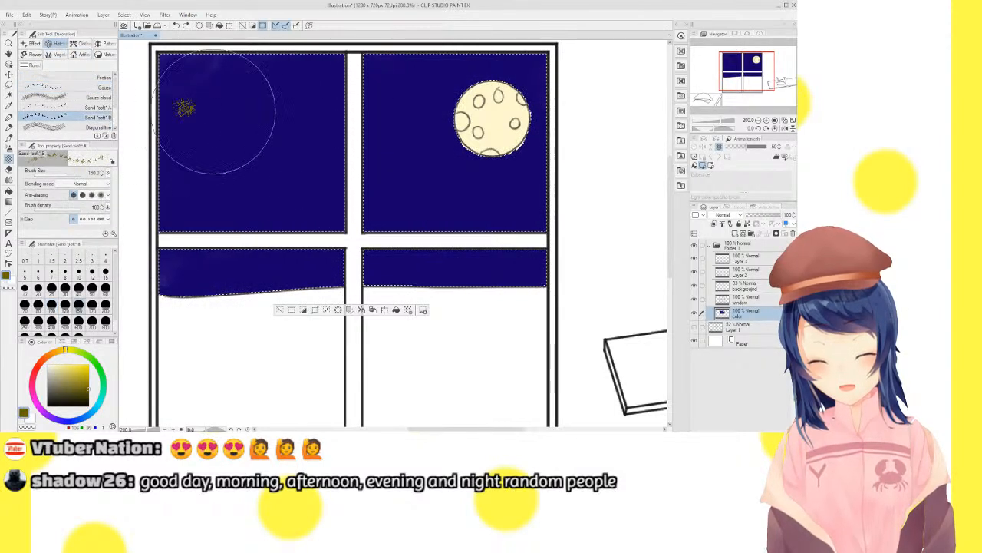
pyautogui.hotkey('ctrl', 'z')
# Try a Cross-hatching x1 stroke across the upper-left pane's sky
pyautogui.scroll(-3, 110, 108)
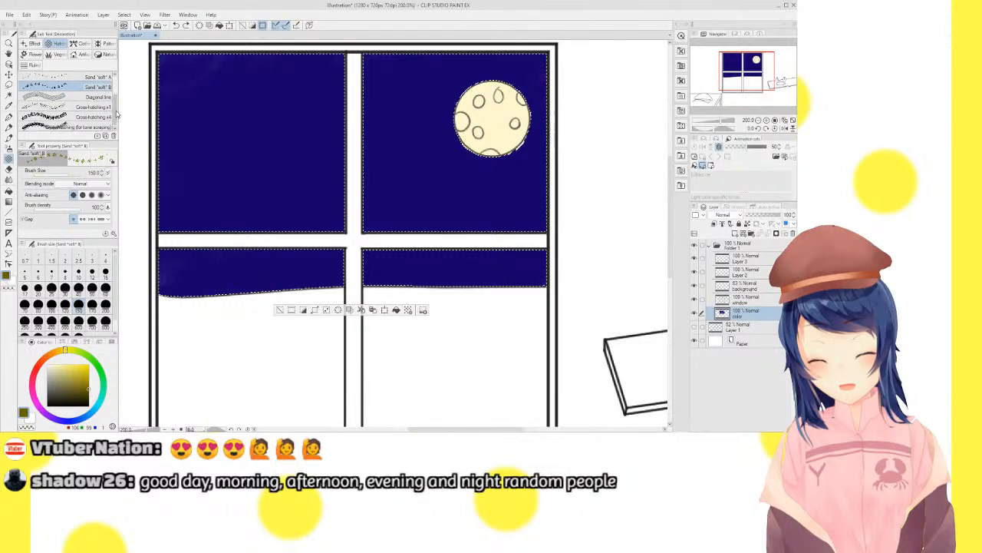
pyautogui.click(90, 107)
pyautogui.moveTo(192, 98); pyautogui.dragTo(304, 175)
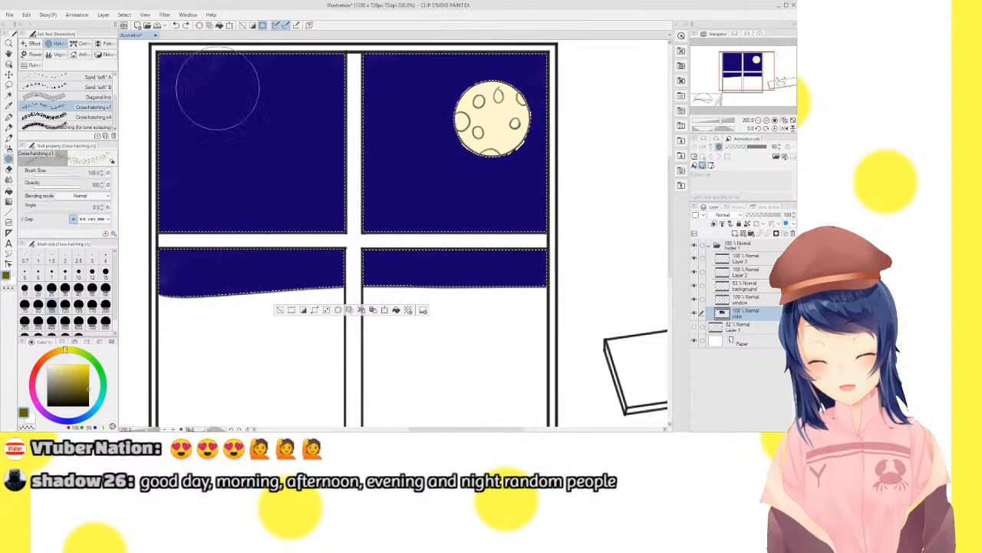
# Try scattering dark yellow sparkles over the night sky with the Sparkle A effect brush, and undo them
pyautogui.click(77, 44)
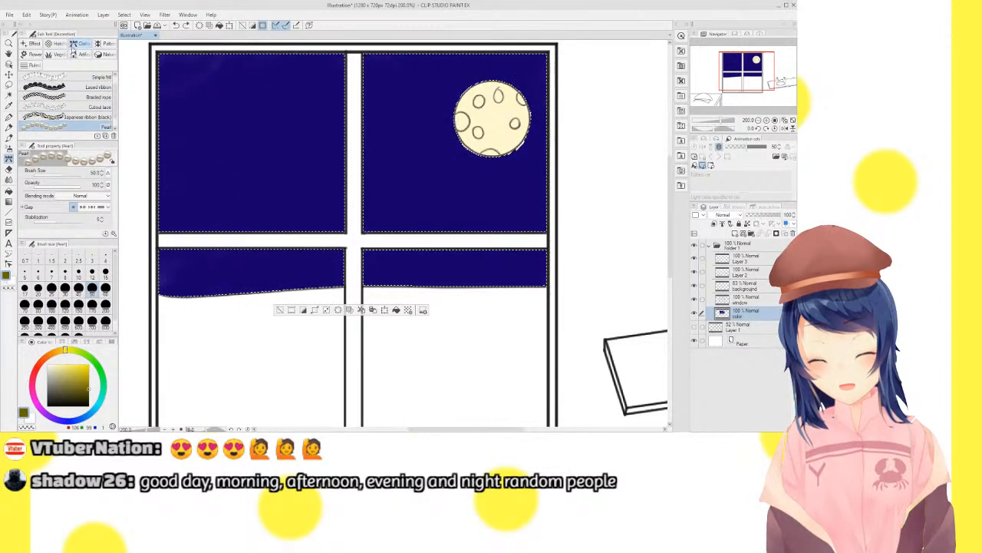
pyautogui.click(31, 45)
pyautogui.moveTo(187, 103); pyautogui.dragTo(193, 106)
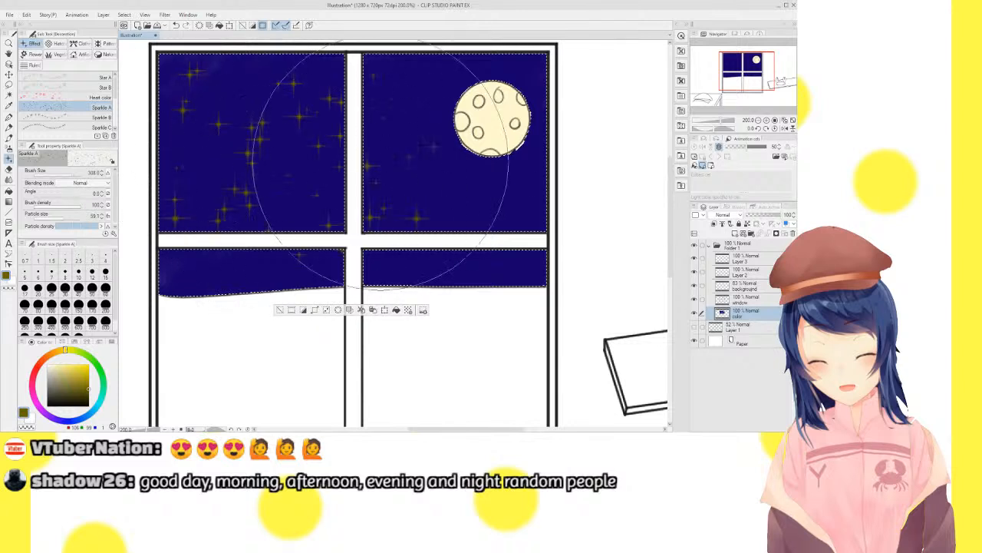
pyautogui.hotkey('ctrl', 'z')
pyautogui.hotkey('ctrl', 'z')
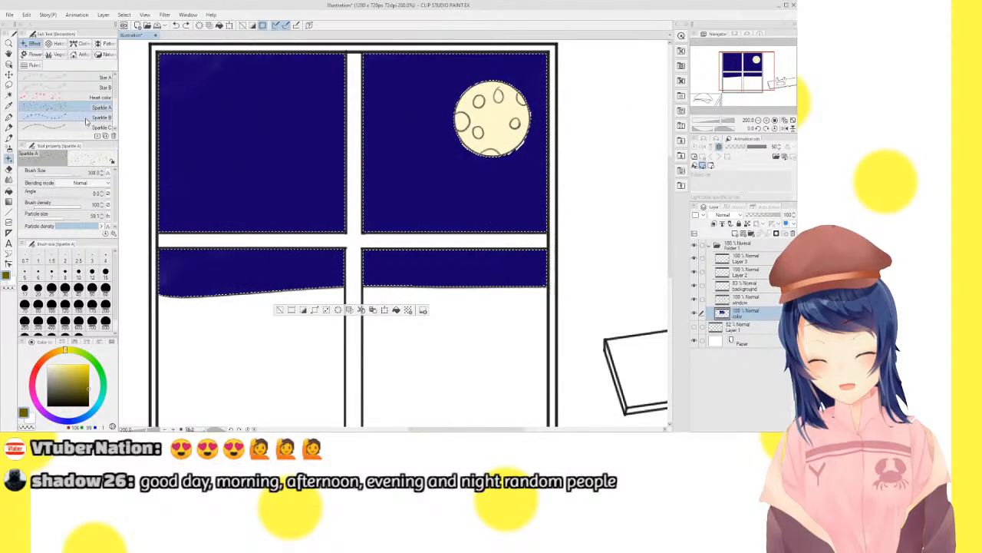
# Try a single Sparkle C stamp near the corner of the upper-left pane's sky, and undo it
pyautogui.click(86, 118)
pyautogui.click(87, 127)
pyautogui.click(194, 88)
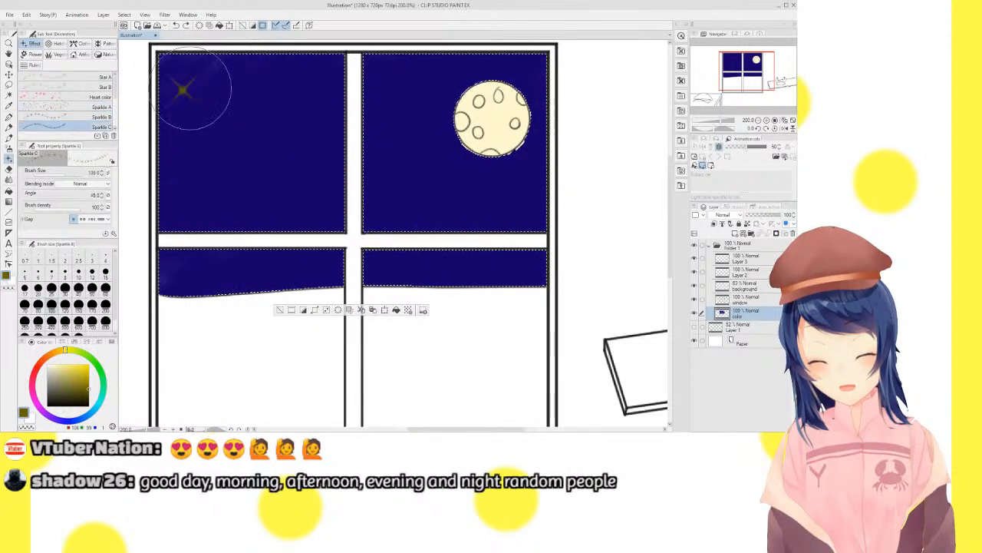
pyautogui.hotkey('ctrl', 'z')
# Try the Star A, Heart color and Star B effect brushes on the night sky, undoing the test strokes
pyautogui.click(101, 77)
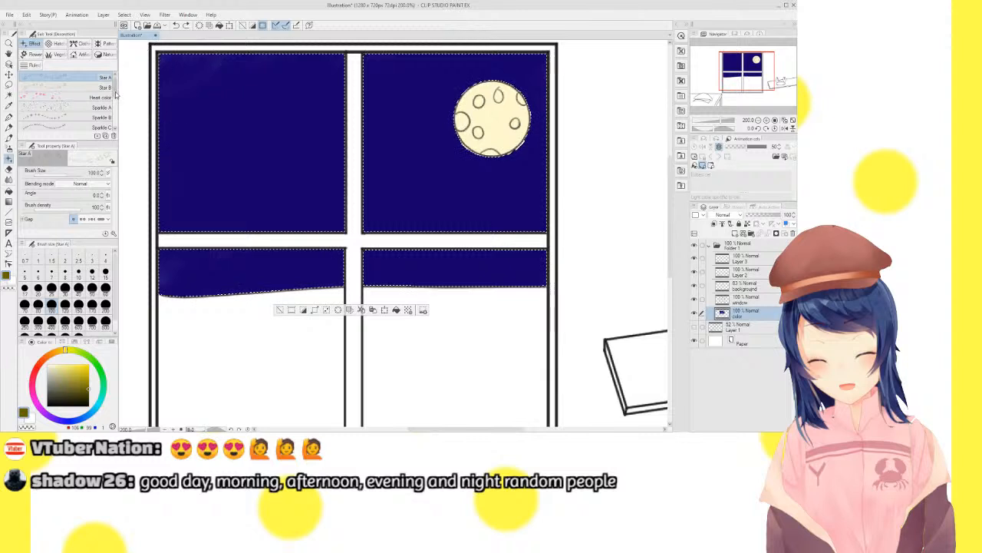
pyautogui.hotkey('ctrl', 'z')
pyautogui.click(100, 98)
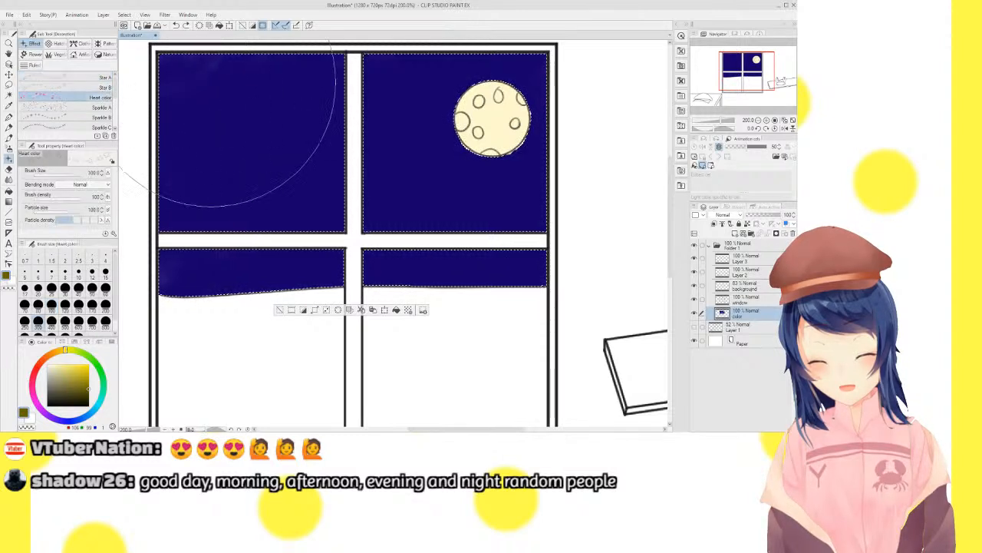
pyautogui.hotkey('ctrl', 'z')
pyautogui.click(99, 88)
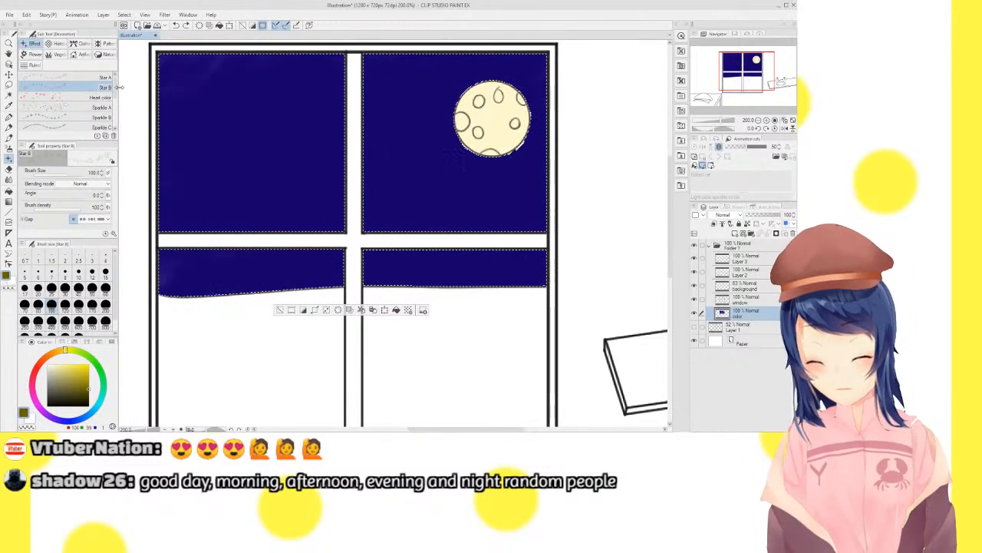
# Try a Glitter circle cross stroke across the upper-left pane's sky, and undo it
pyautogui.scroll(-4, 115, 96)
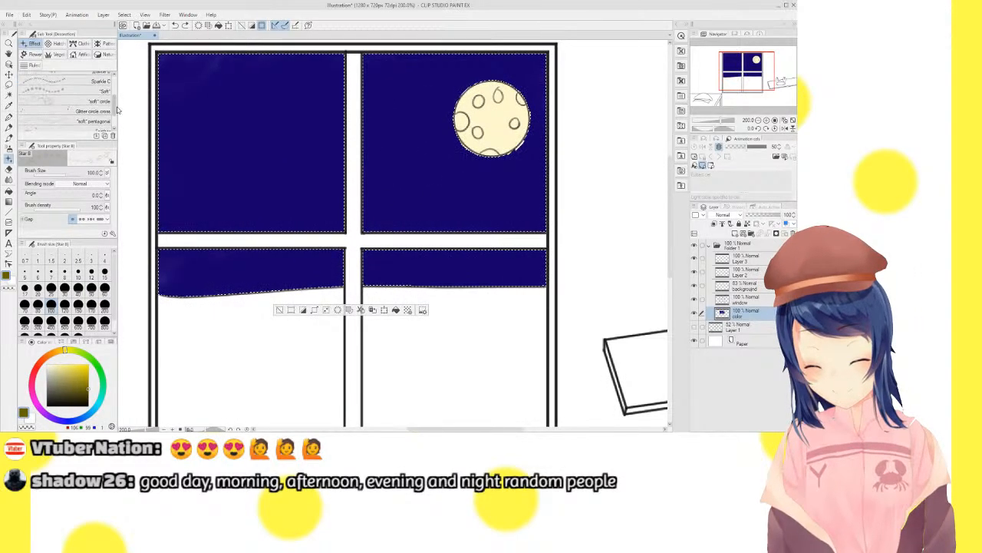
pyautogui.scroll(-3, 115, 103)
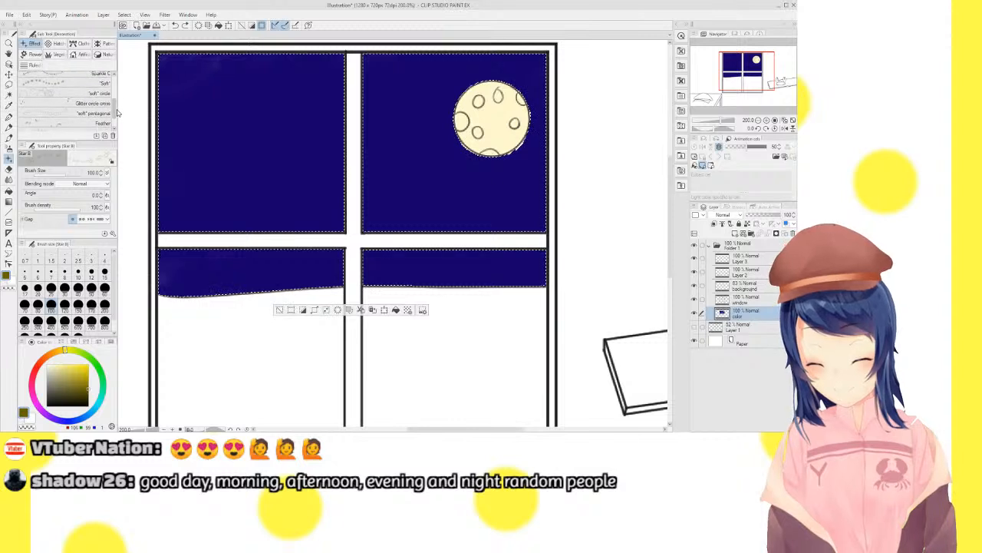
pyautogui.moveTo(206, 114)
pyautogui.mouseDown()
pyautogui.moveTo(219, 105)
pyautogui.moveTo(258, 134)
pyautogui.mouseUp()
pyautogui.hotkey('ctrl', 'z')
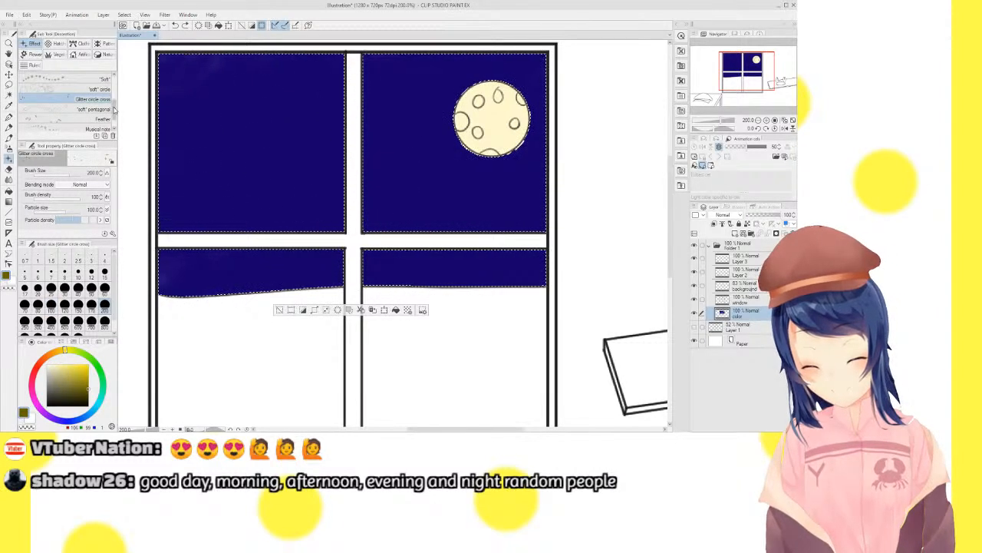
# Try a Bloodstain brush stroke at size 100 across the upper panes' sky, and undo it
pyautogui.scroll(-1, 115, 110)
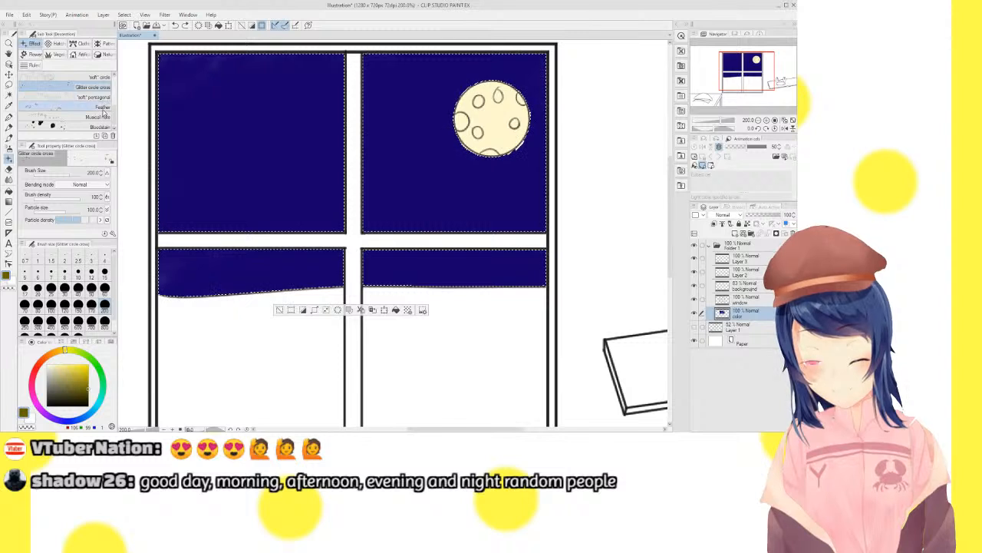
pyautogui.click(104, 126)
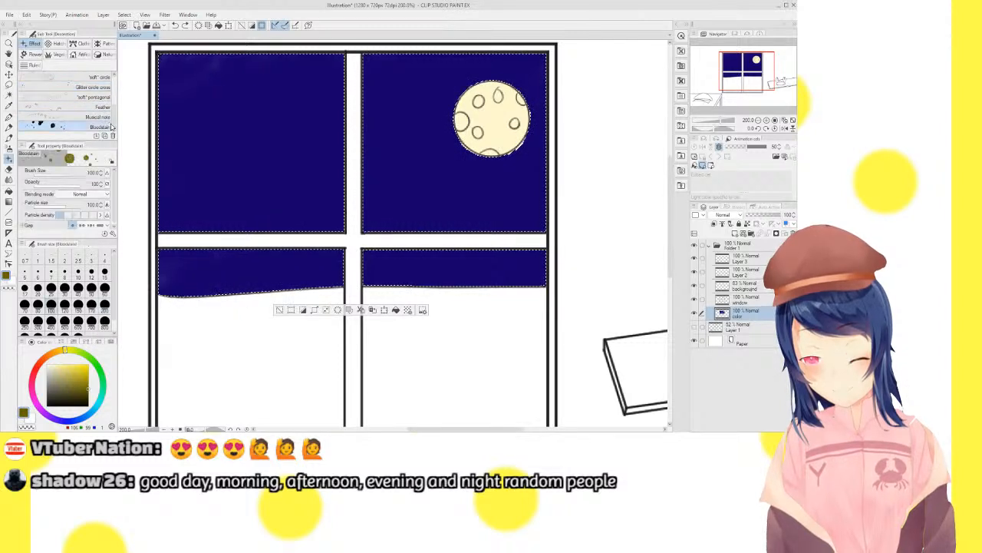
pyautogui.moveTo(191, 141)
pyautogui.mouseDown()
pyautogui.moveTo(271, 124)
pyautogui.moveTo(336, 140)
pyautogui.moveTo(404, 136)
pyautogui.mouseUp()
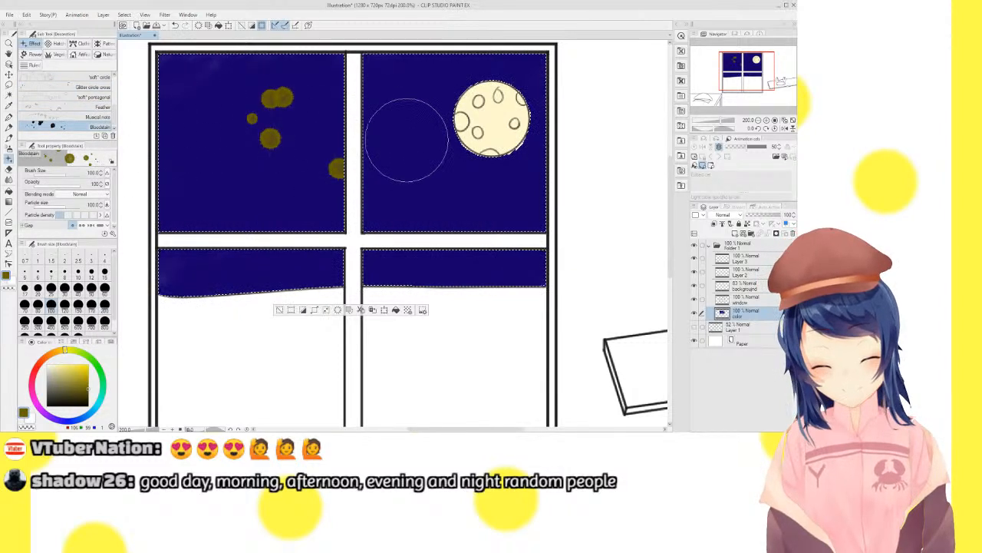
pyautogui.hotkey('ctrl', 'z')
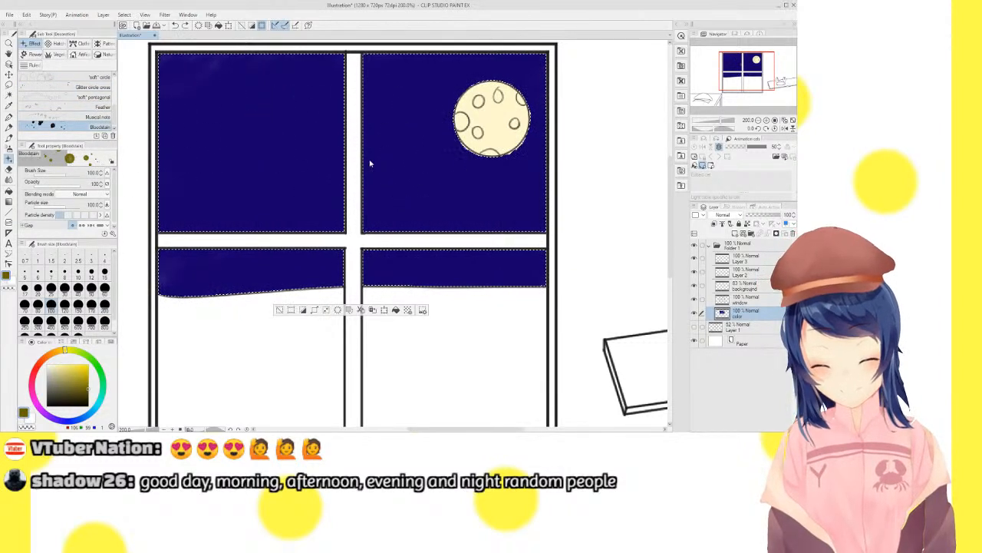
# Try a red Bloodstain brush stroke across the upper-left pane's sky, and undo it
pyautogui.click(43, 364)
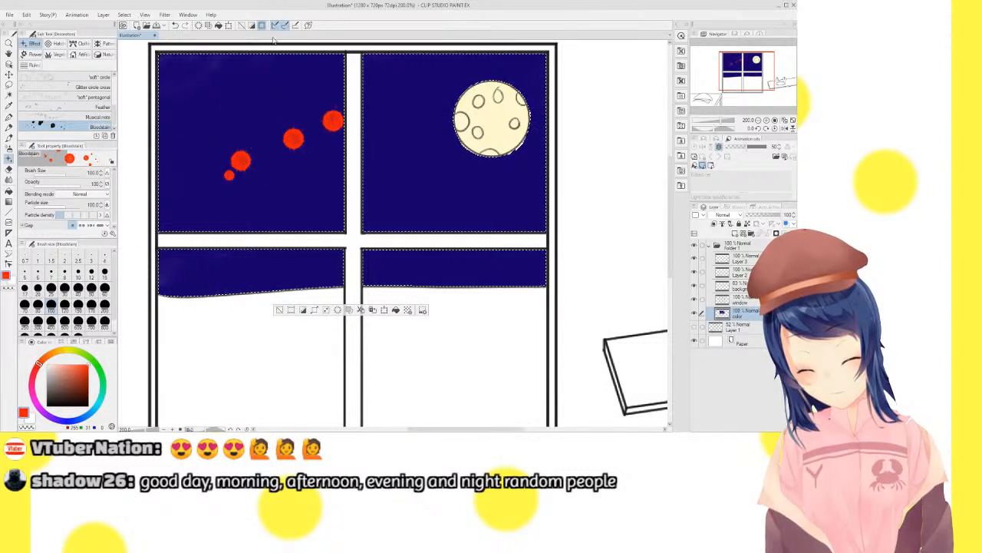
pyautogui.click(67, 350)
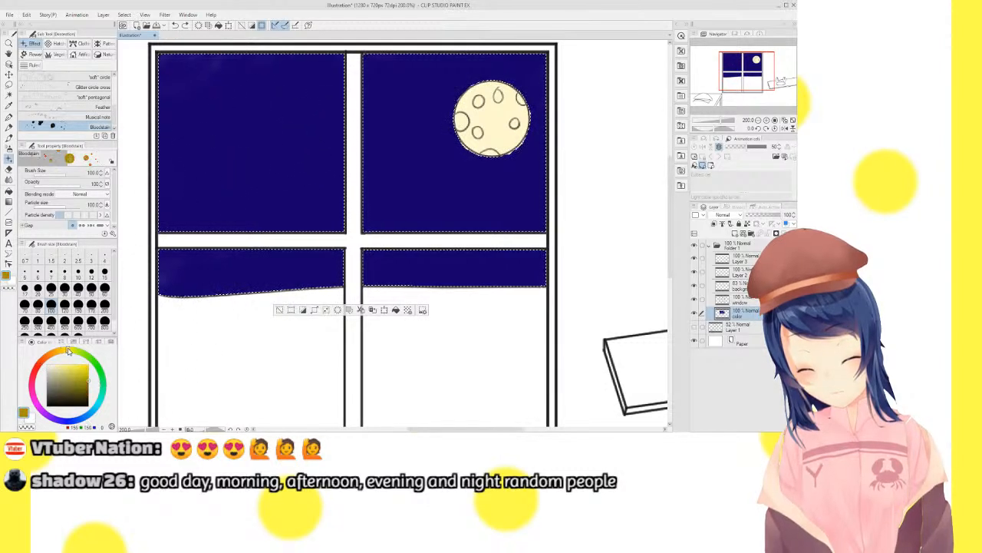
pyautogui.click(77, 363)
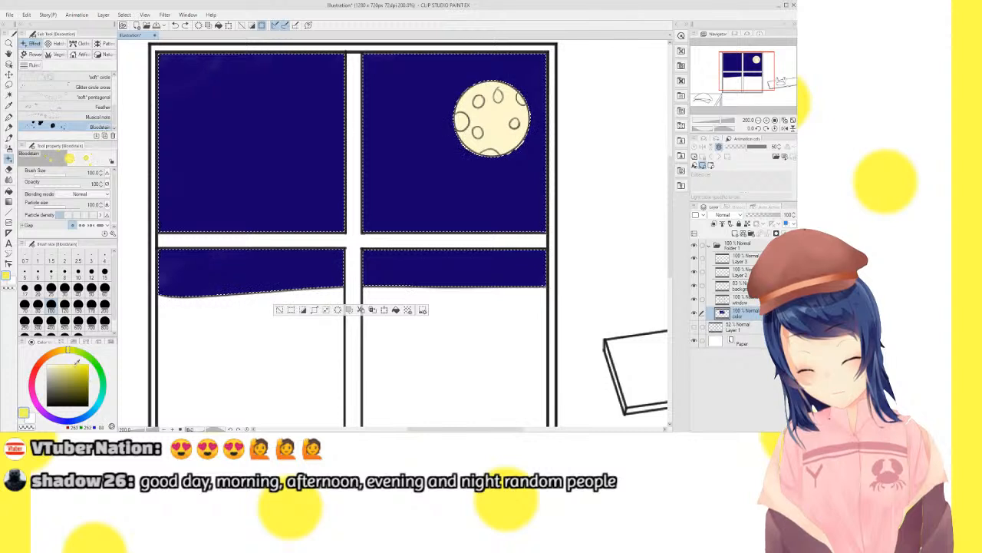
# Scatter small pale and bright yellow star marks over all the night sky panes with the Darker pencil at size 4, and deselect
pyautogui.click(67, 358)
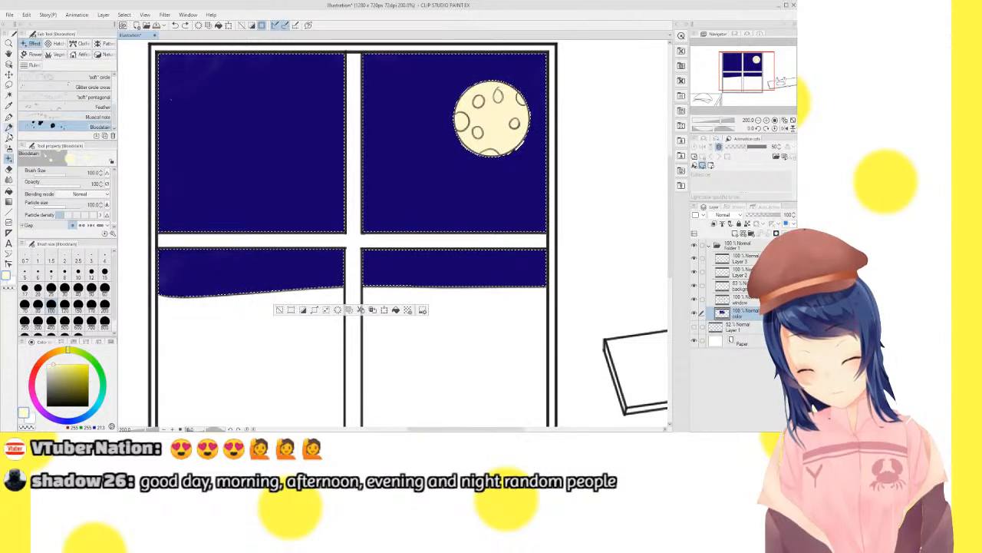
pyautogui.click(8, 127)
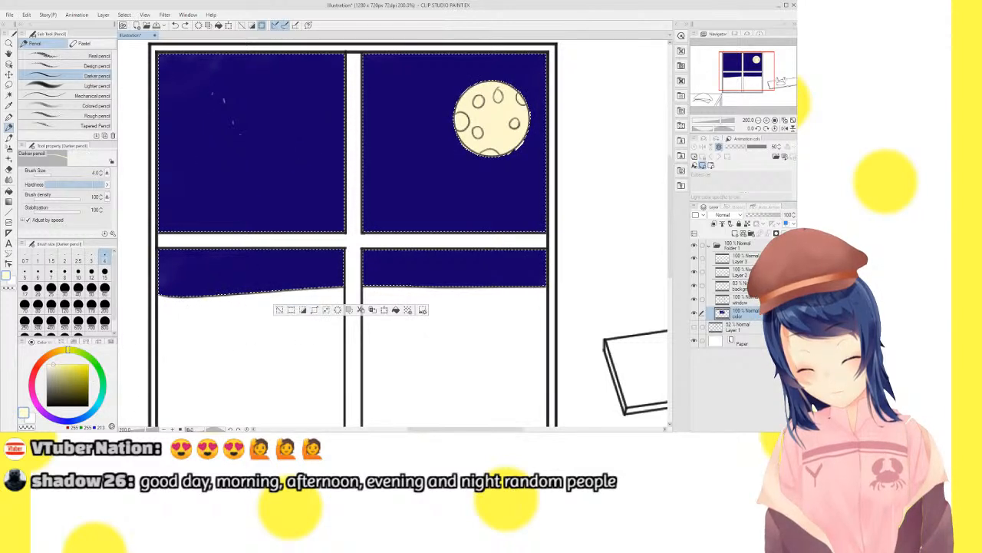
pyautogui.click(66, 351)
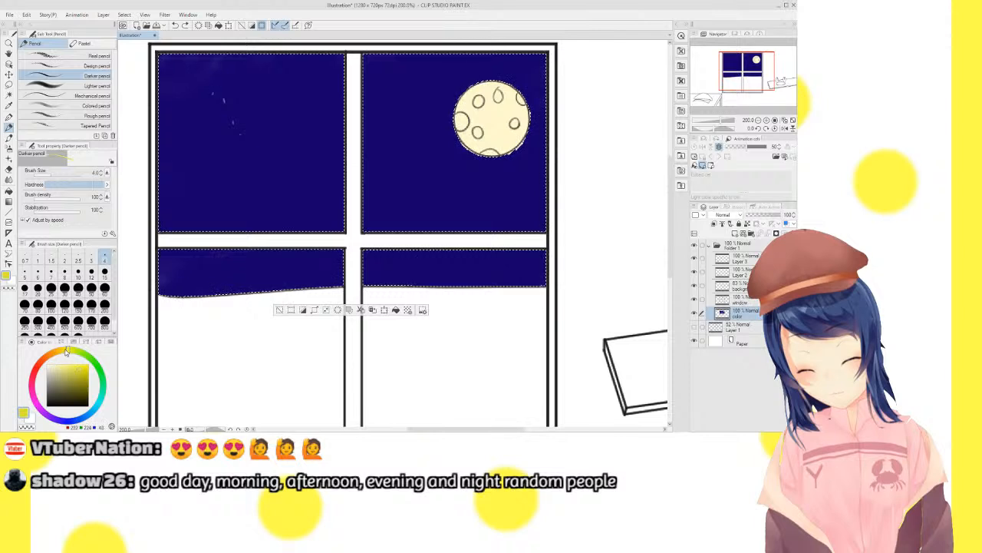
pyautogui.click(80, 359)
pyautogui.click(213, 262)
pyautogui.click(285, 271)
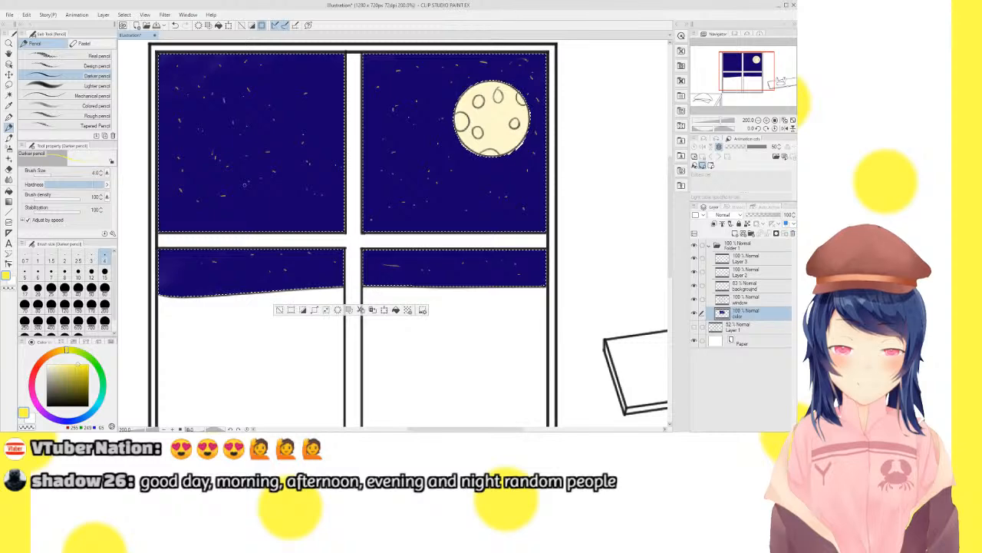
pyautogui.hotkey('ctrl', 'd')
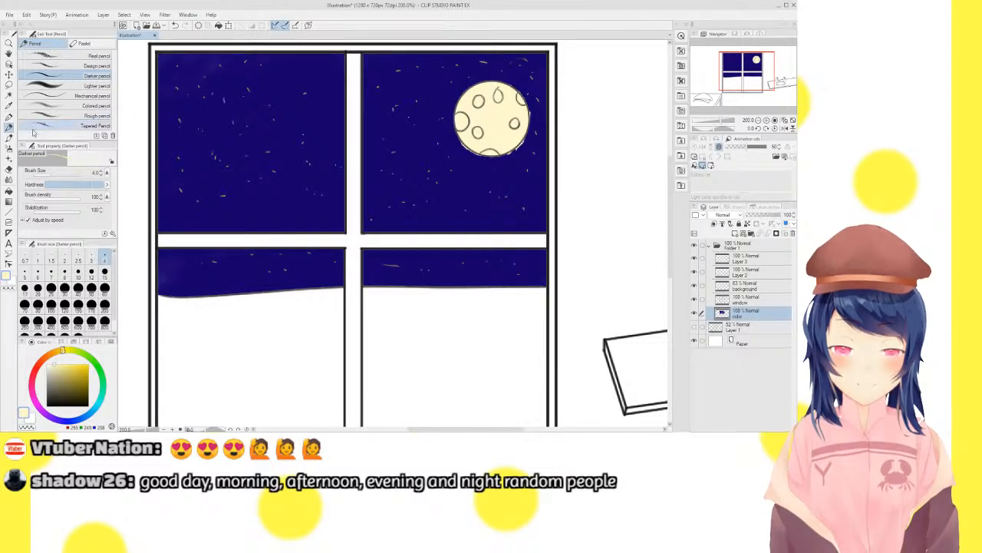
# Try a pale yellow Bit husky brush stroke at size 53.3 over the moon, and undo it
pyautogui.click(10, 139)
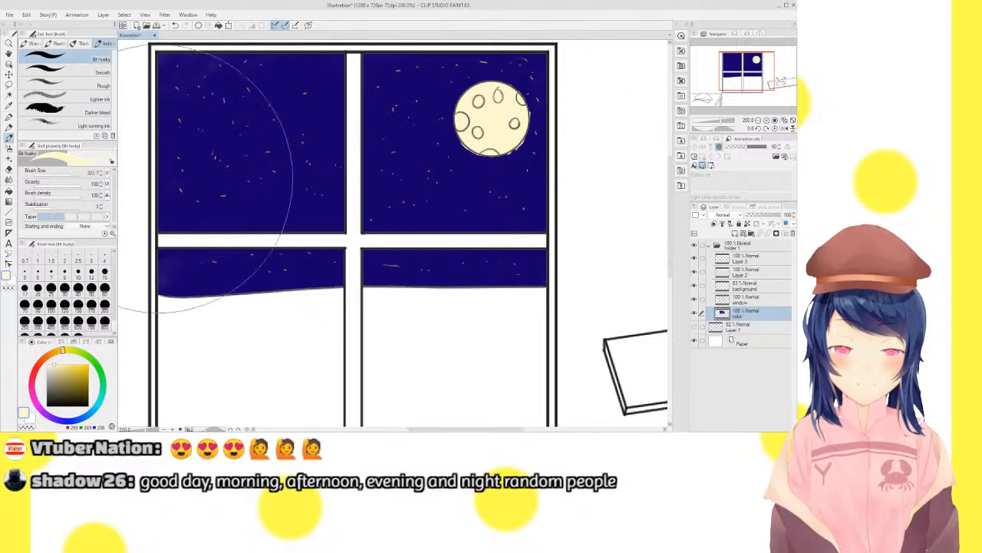
pyautogui.moveTo(64, 177); pyautogui.dragTo(62, 177)
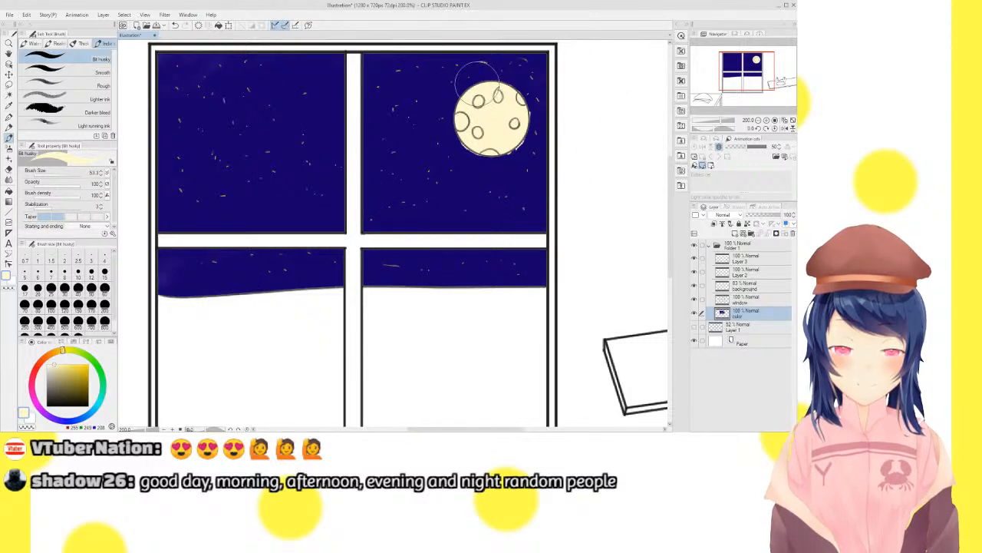
pyautogui.moveTo(487, 76)
pyautogui.mouseDown()
pyautogui.moveTo(459, 99)
pyautogui.moveTo(469, 137)
pyautogui.moveTo(514, 123)
pyautogui.mouseUp()
pyautogui.hotkey('ctrl', 'z')
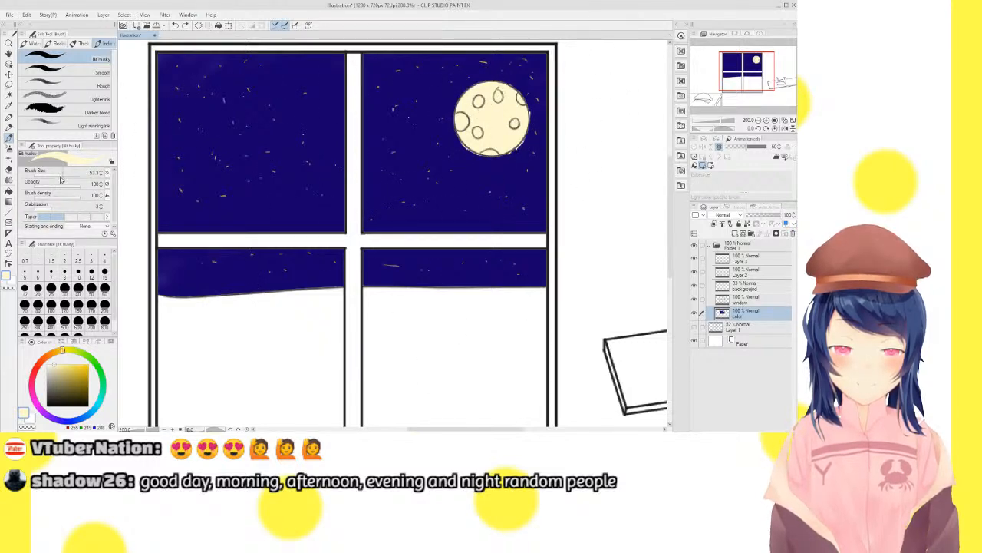
# Paint a translucent pale yellow glow around the moon with the Bit husky brush at size 31.3 and about 35 opacity
pyautogui.moveTo(61, 176)
pyautogui.mouseDown()
pyautogui.moveTo(50, 184)
pyautogui.moveTo(66, 177)
pyautogui.mouseUp()
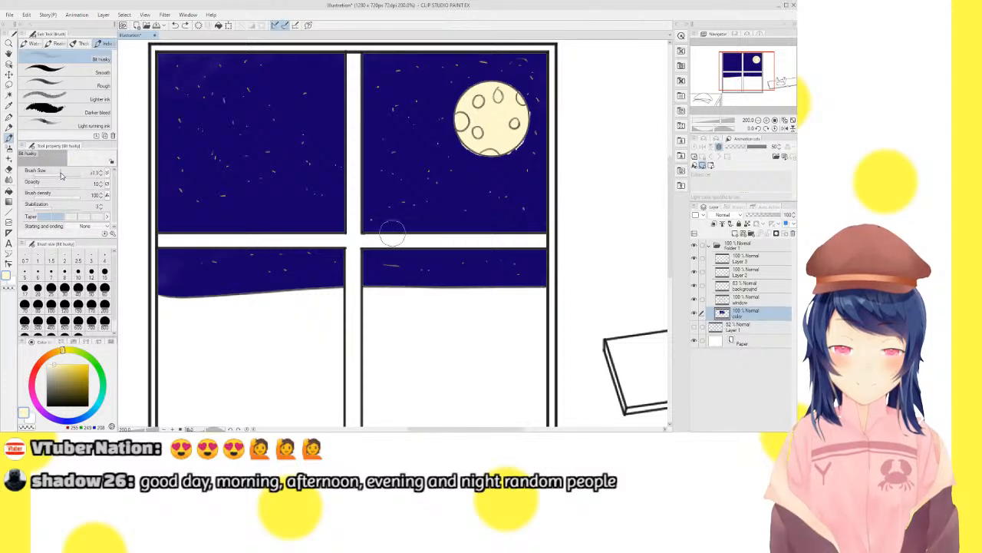
pyautogui.moveTo(465, 81); pyautogui.dragTo(522, 140)
pyautogui.hotkey('ctrl', 'z')
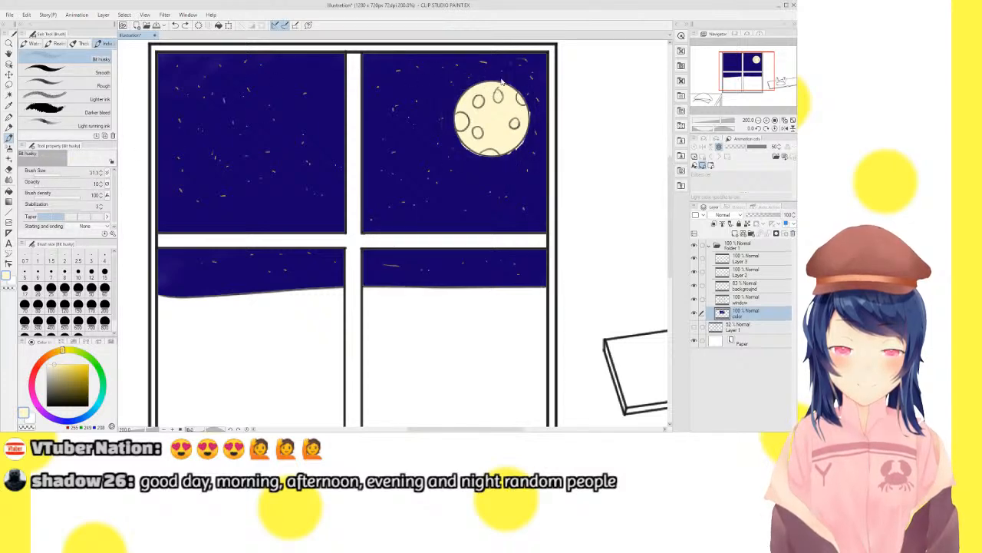
pyautogui.moveTo(35, 185); pyautogui.dragTo(55, 179)
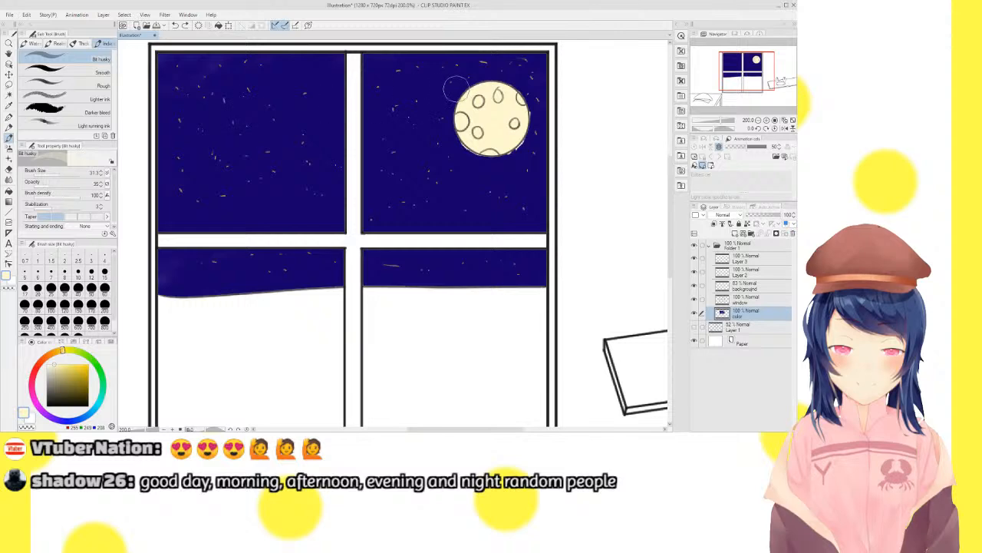
pyautogui.moveTo(457, 90)
pyautogui.mouseDown()
pyautogui.moveTo(465, 148)
pyautogui.moveTo(520, 134)
pyautogui.moveTo(489, 77)
pyautogui.moveTo(502, 77)
pyautogui.moveTo(474, 74)
pyautogui.moveTo(513, 91)
pyautogui.moveTo(505, 152)
pyautogui.moveTo(461, 143)
pyautogui.moveTo(474, 97)
pyautogui.moveTo(455, 108)
pyautogui.moveTo(451, 139)
pyautogui.moveTo(492, 162)
pyautogui.moveTo(516, 138)
pyautogui.moveTo(523, 104)
pyautogui.moveTo(509, 77)
pyautogui.moveTo(524, 130)
pyautogui.moveTo(505, 157)
pyautogui.moveTo(529, 121)
pyautogui.moveTo(511, 157)
pyautogui.mouseUp()
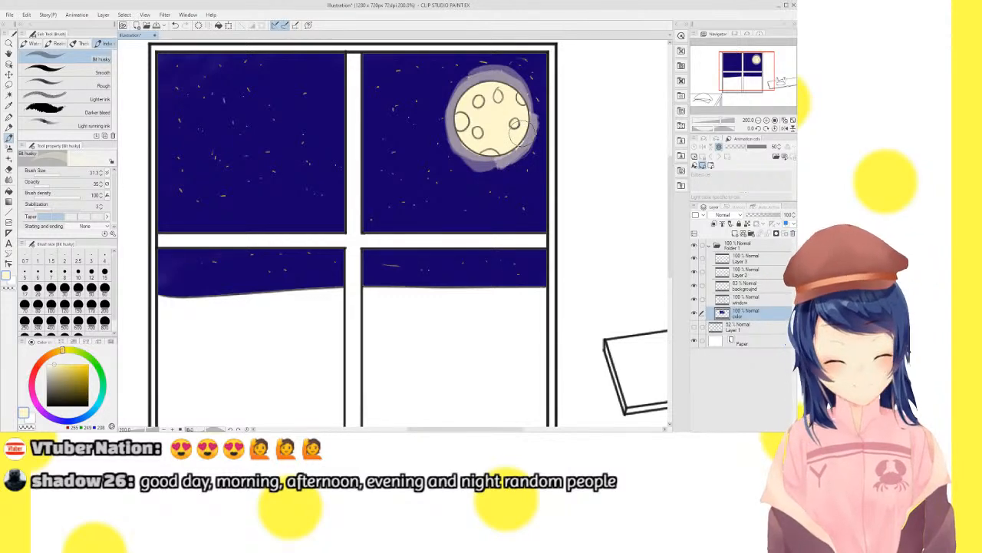
# Auto-select the blank ground areas below the horizon in both lower window panes
pyautogui.moveTo(759, 67); pyautogui.dragTo(754, 74)
pyautogui.click(8, 94)
pyautogui.click(291, 264)
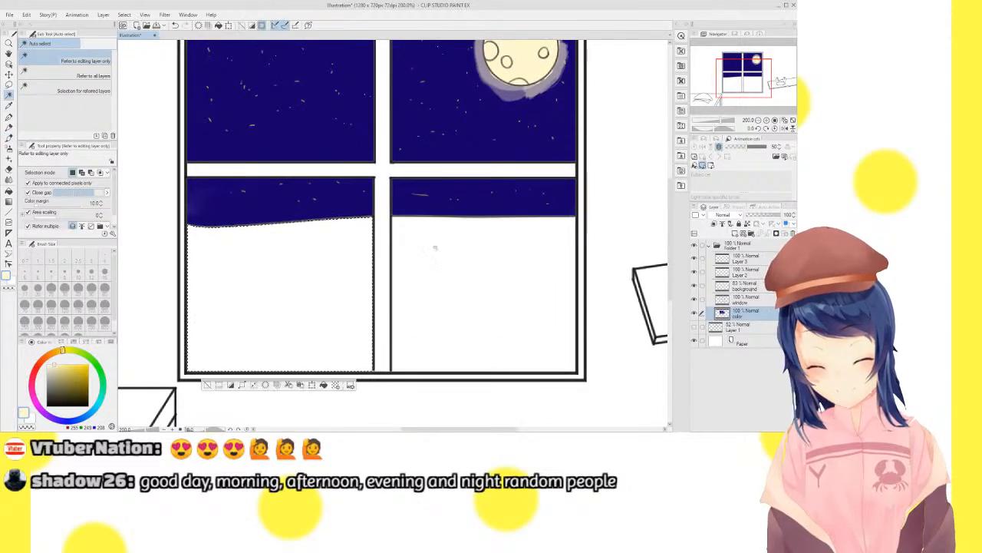
pyautogui.keyDown('shift'); pyautogui.click(488, 273); pyautogui.keyUp('shift')
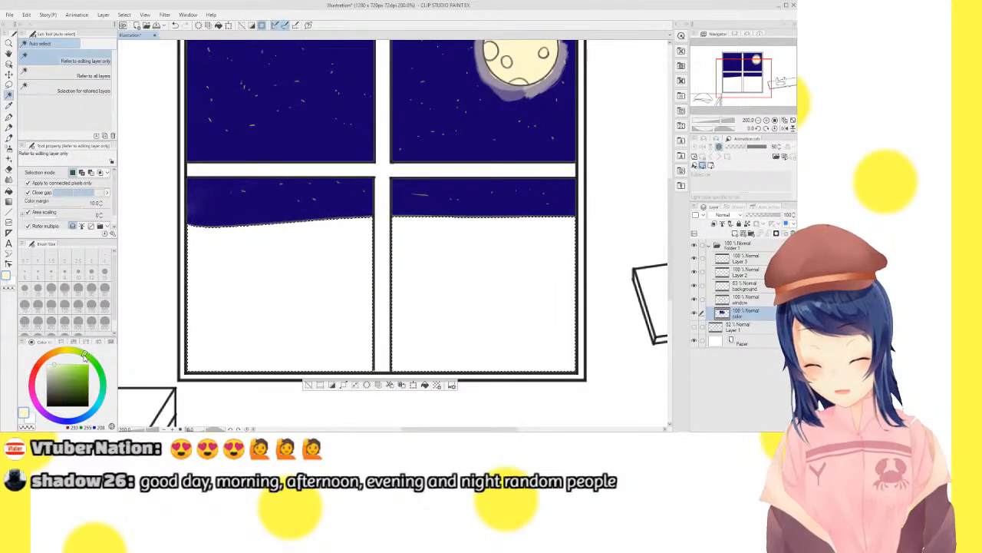
# Try translucent green Bit husky brush strokes in the upper corner of the lower-left pane's ground, and undo them
pyautogui.moveTo(84, 355)
pyautogui.mouseDown()
pyautogui.moveTo(94, 362)
pyautogui.moveTo(89, 379)
pyautogui.mouseUp()
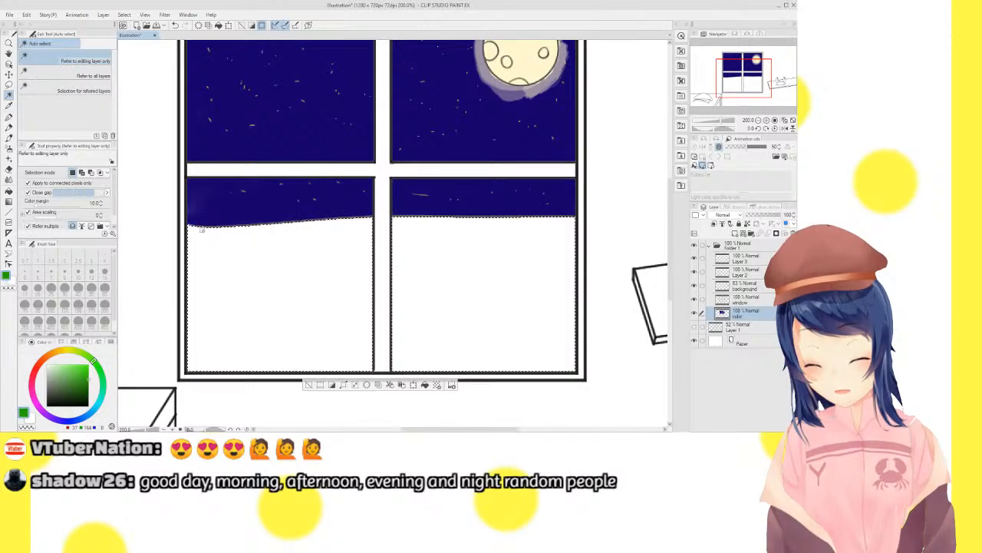
pyautogui.click(9, 138)
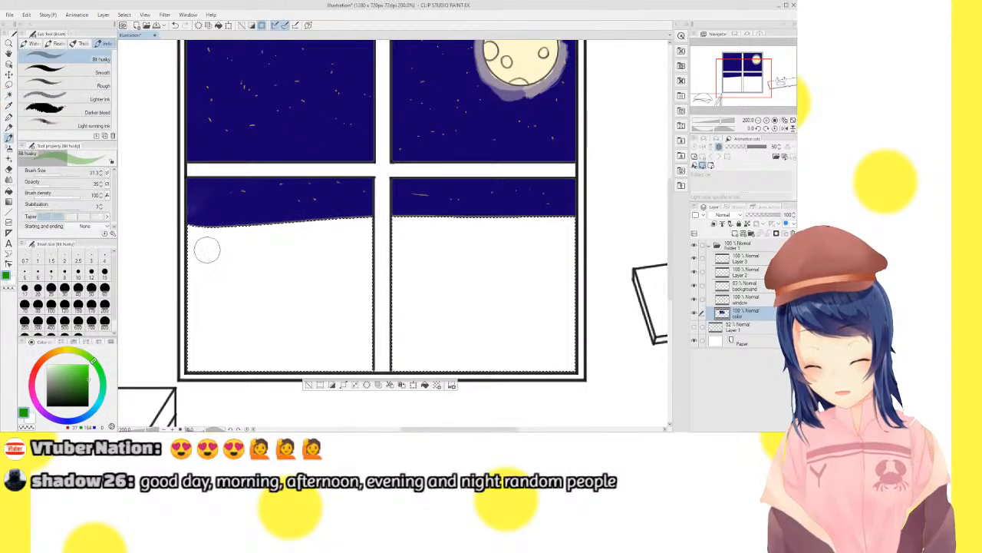
pyautogui.moveTo(192, 237); pyautogui.dragTo(253, 205)
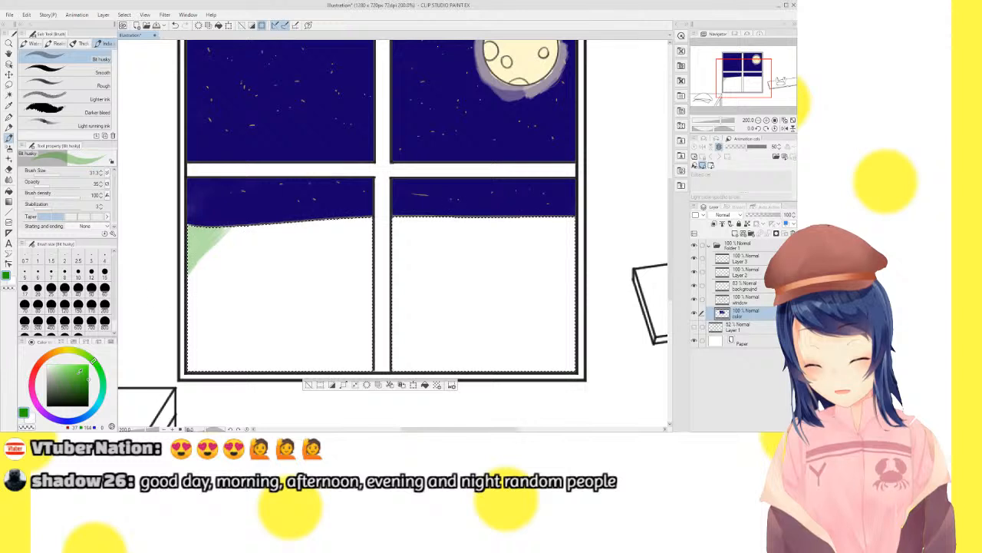
pyautogui.moveTo(86, 378); pyautogui.dragTo(89, 384)
pyautogui.moveTo(198, 227)
pyautogui.mouseDown()
pyautogui.moveTo(175, 251)
pyautogui.moveTo(190, 233)
pyautogui.mouseUp()
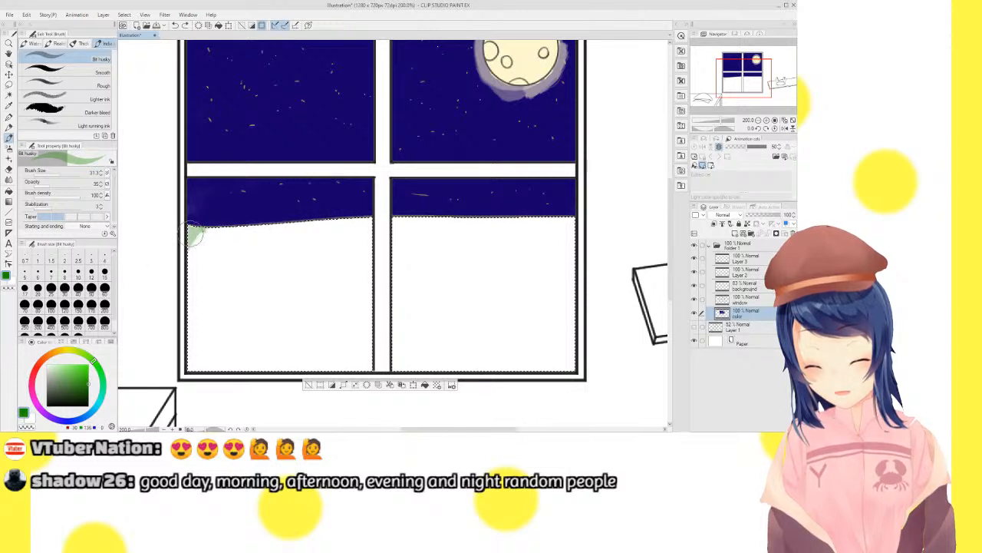
# Paint the selected ground in both lower panes muted light green with the Bit husky brush at opacity 100 and a larger size
pyautogui.moveTo(50, 184); pyautogui.dragTo(80, 184)
pyautogui.moveTo(194, 228); pyautogui.dragTo(162, 281)
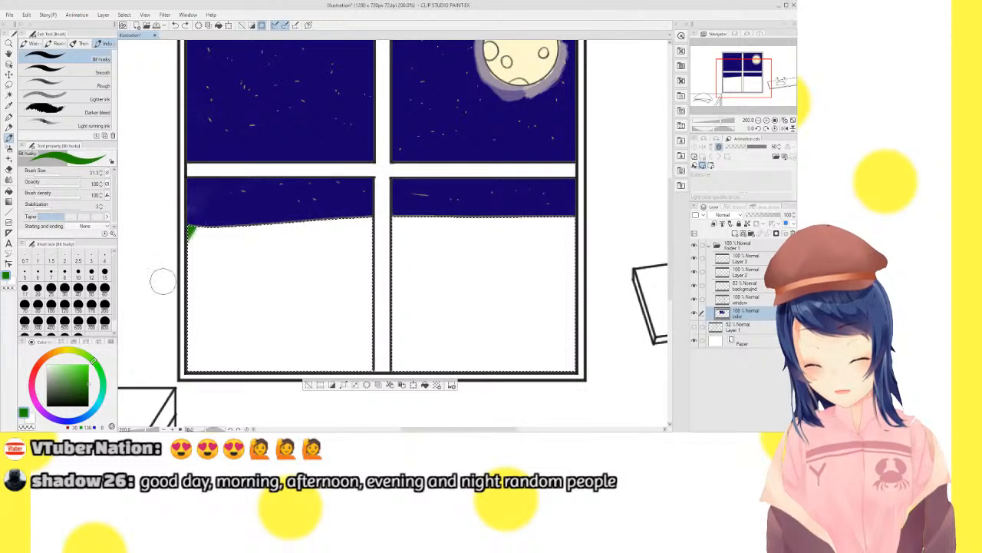
pyautogui.hotkey('ctrl', 'z')
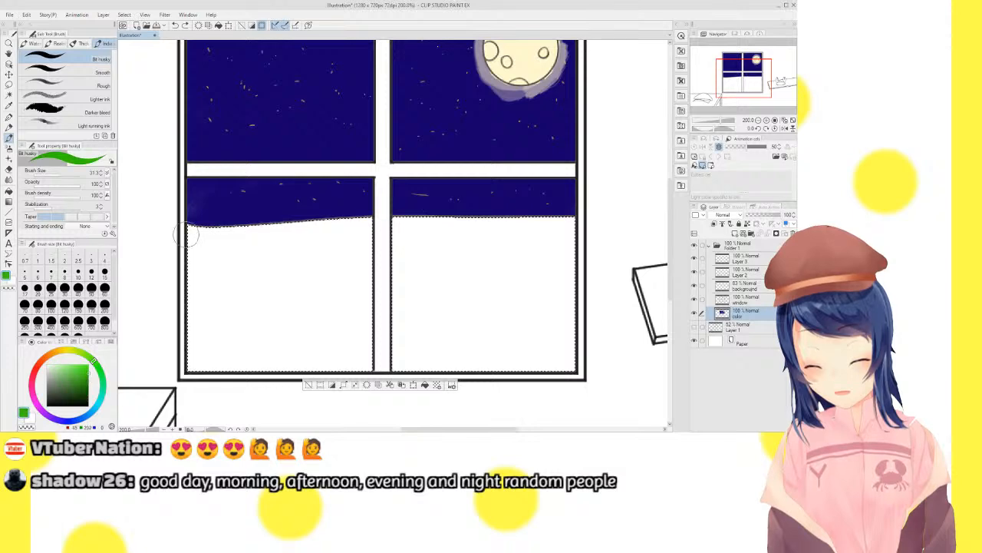
pyautogui.click(65, 377)
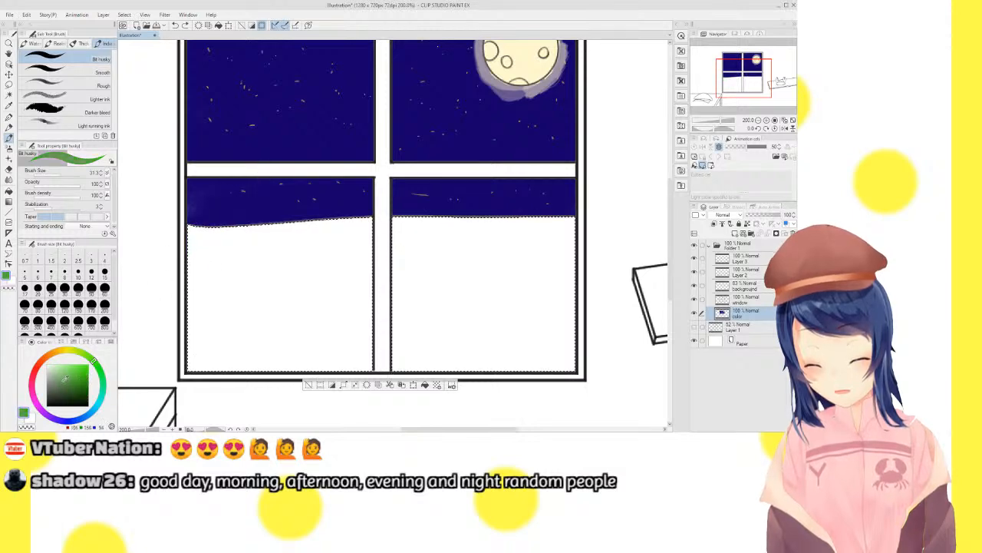
pyautogui.moveTo(175, 257); pyautogui.dragTo(177, 260)
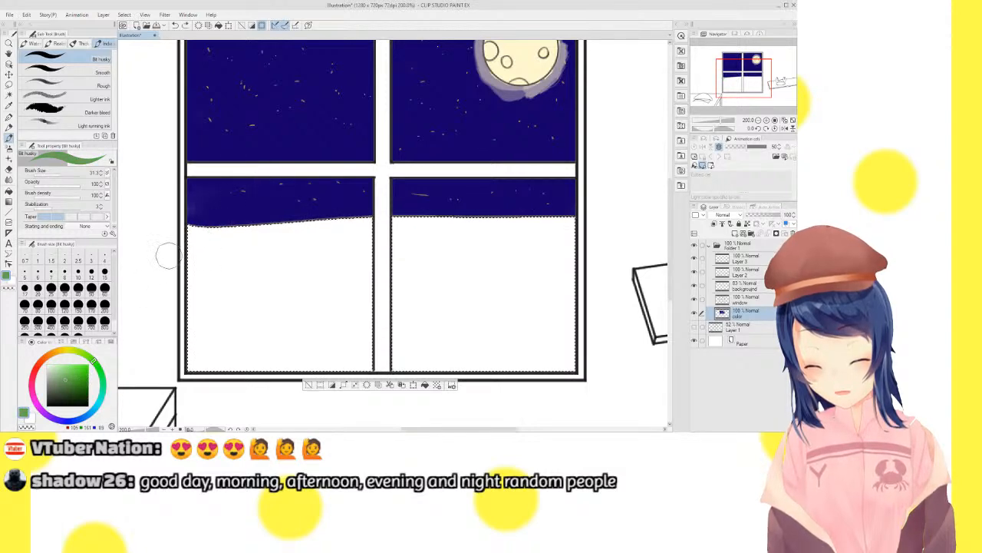
pyautogui.click(63, 373)
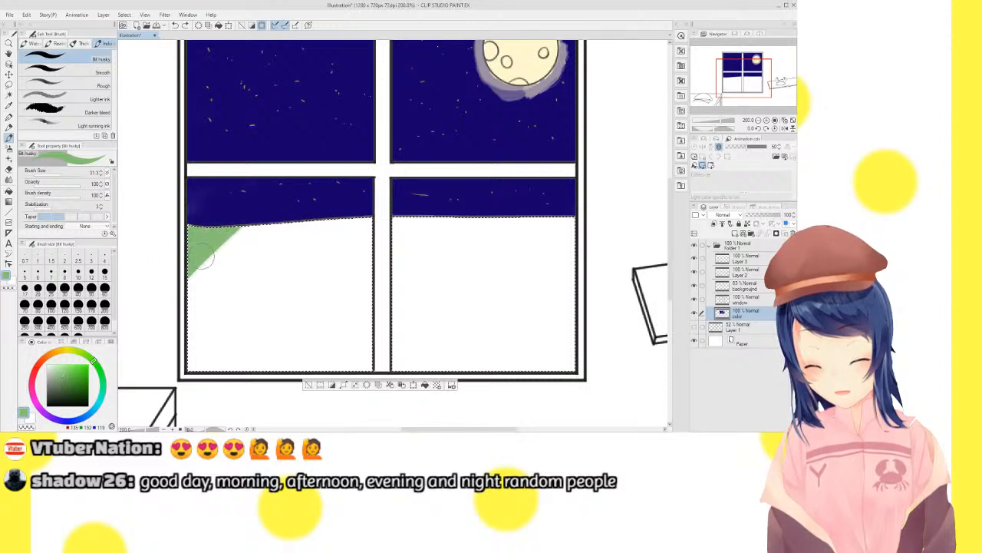
pyautogui.moveTo(192, 313); pyautogui.dragTo(300, 221)
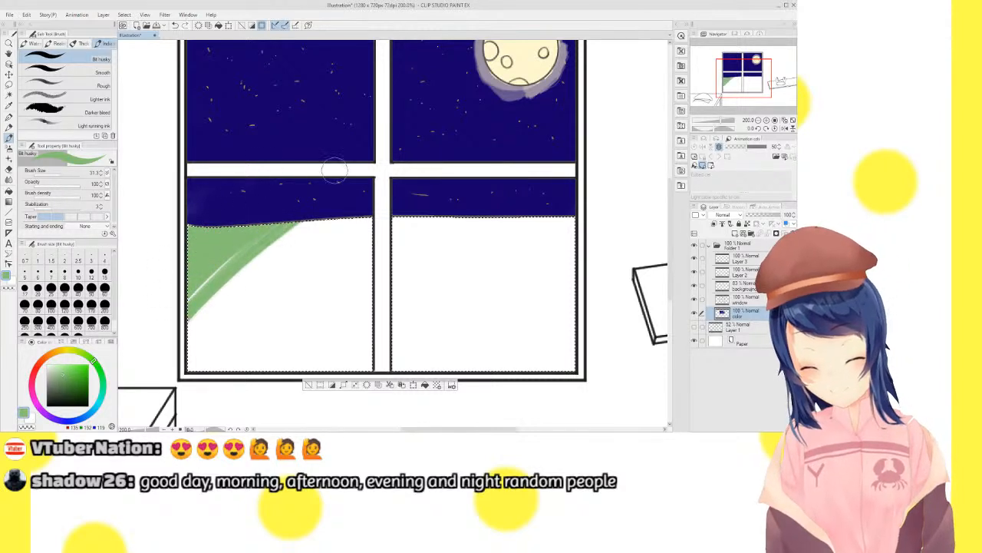
pyautogui.click(66, 175)
pyautogui.moveTo(393, 248)
pyautogui.mouseDown()
pyautogui.moveTo(230, 258)
pyautogui.moveTo(329, 186)
pyautogui.moveTo(280, 288)
pyautogui.moveTo(274, 329)
pyautogui.moveTo(526, 220)
pyautogui.moveTo(471, 259)
pyautogui.moveTo(473, 331)
pyautogui.moveTo(636, 318)
pyautogui.mouseUp()
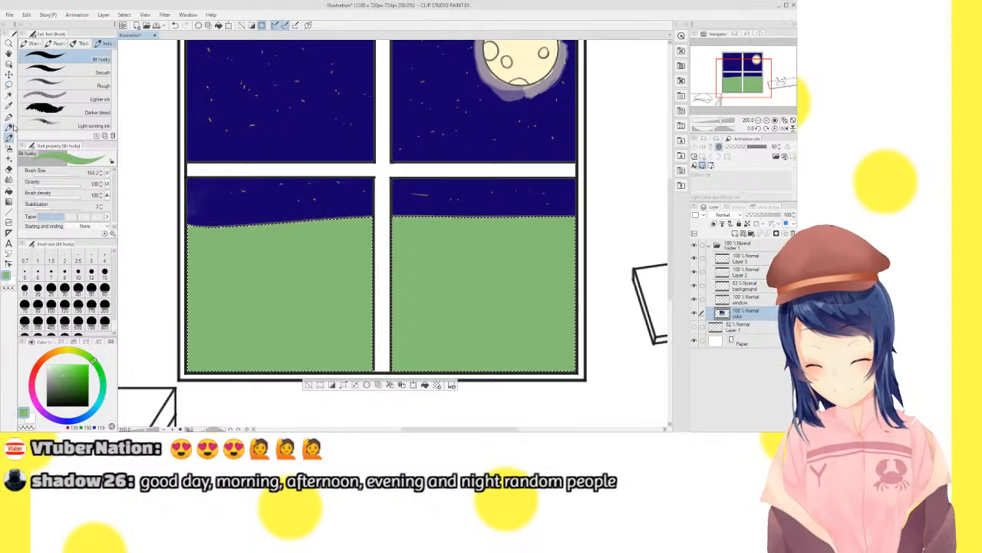
# Try the Grass A vegetation brush on the lower-left pane's green ground, and undo it
pyautogui.click(10, 178)
pyautogui.click(8, 158)
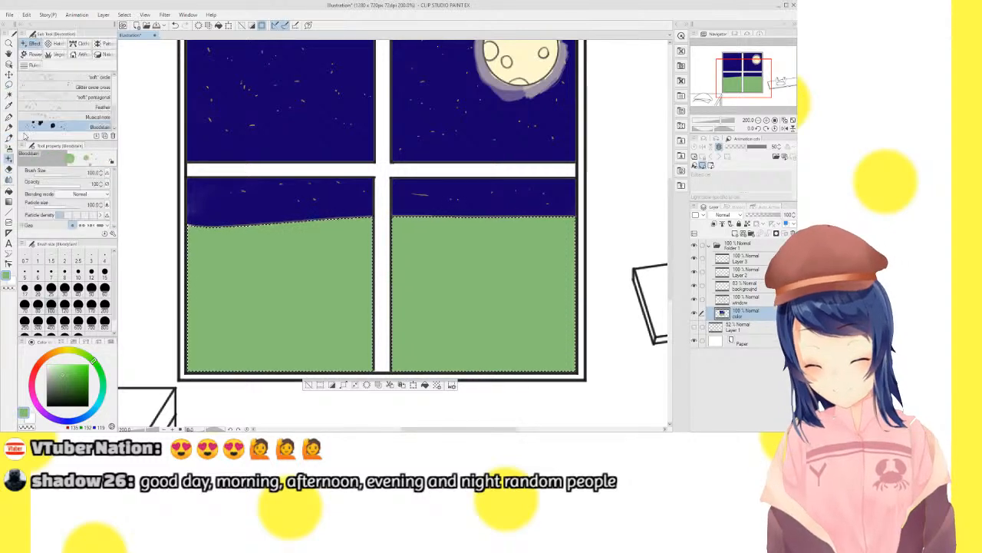
pyautogui.click(105, 47)
pyautogui.click(82, 46)
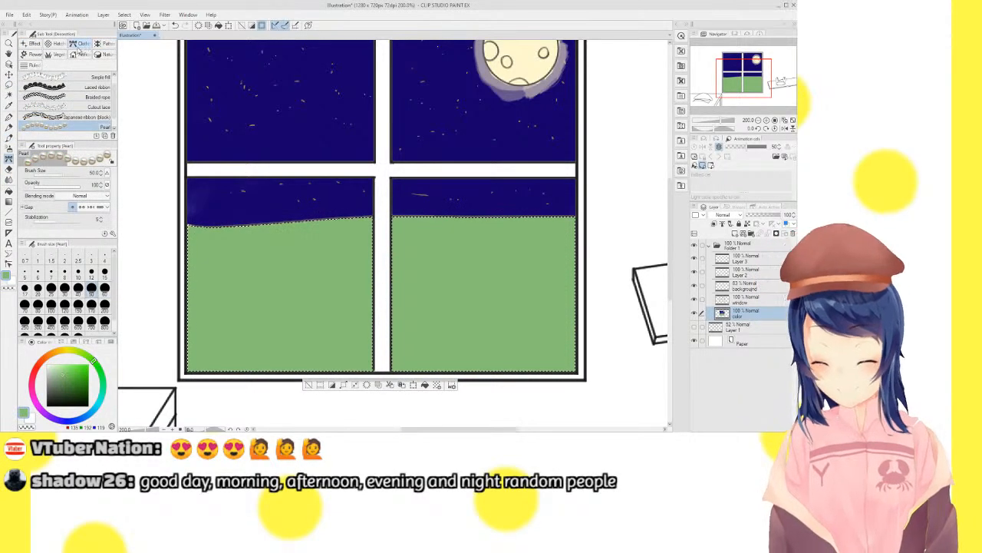
pyautogui.click(35, 56)
pyautogui.click(60, 56)
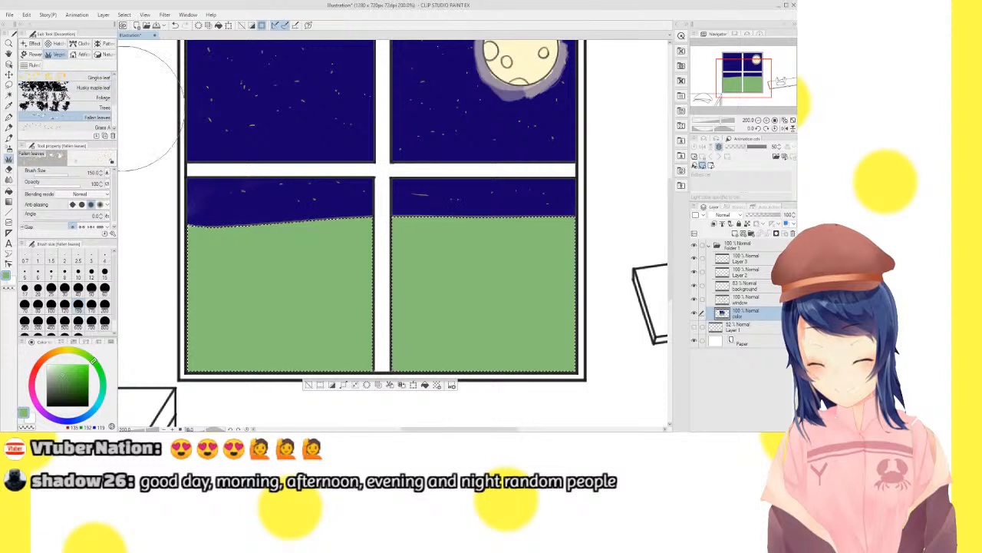
pyautogui.click(99, 128)
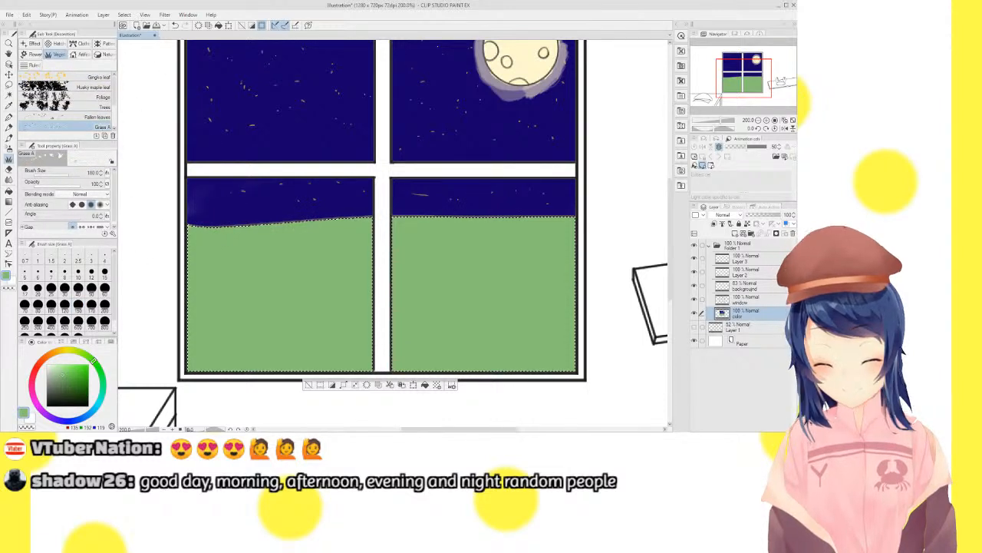
pyautogui.moveTo(262, 275)
pyautogui.mouseDown()
pyautogui.moveTo(201, 272)
pyautogui.moveTo(340, 292)
pyautogui.mouseUp()
pyautogui.hotkey('ctrl', 'z')
pyautogui.hotkey('ctrl', 'z')
pyautogui.hotkey('ctrl', 'z')
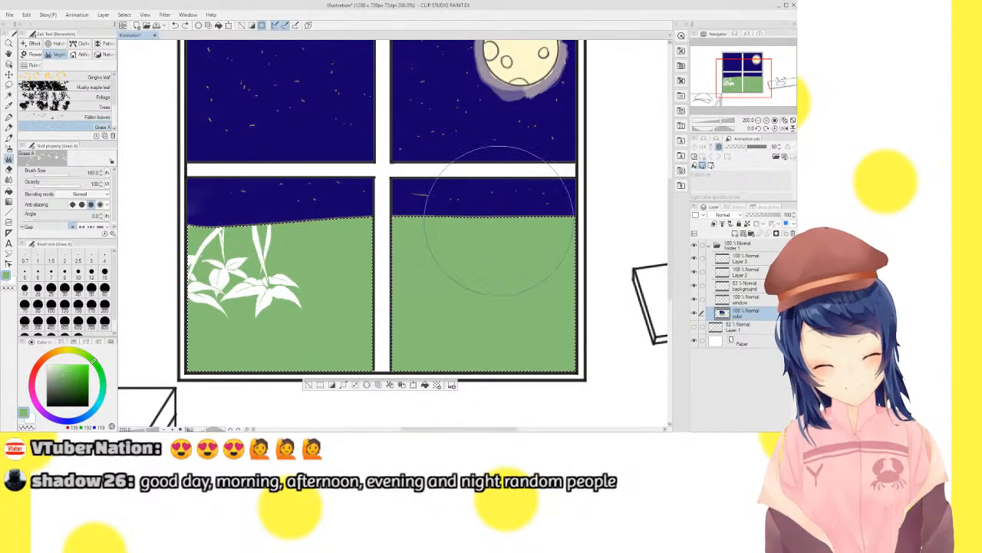
pyautogui.hotkey('ctrl', 'z')
# Stamp a clump of grass on the lower-left pane's ground with the Grass B brush at size 250
pyautogui.moveTo(115, 102); pyautogui.dragTo(115, 110)
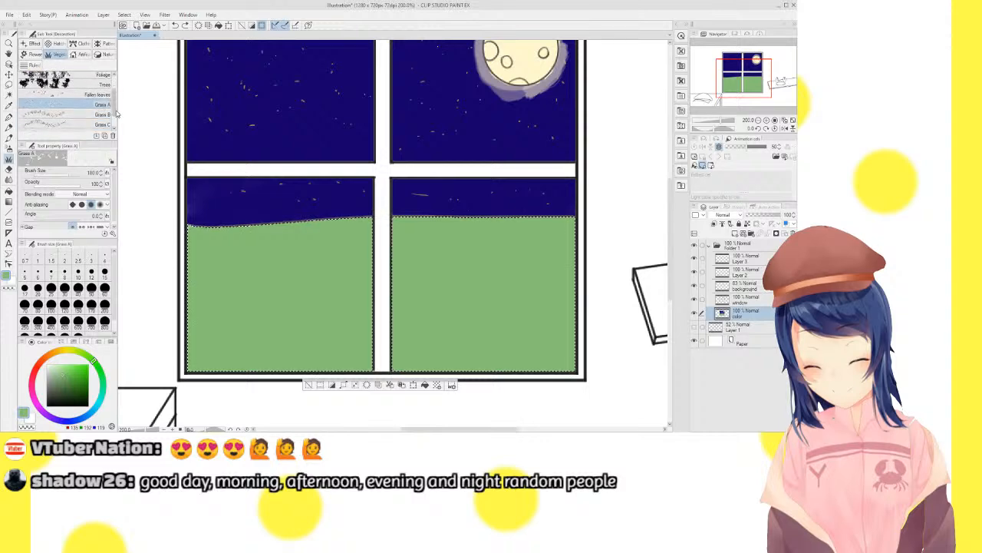
pyautogui.click(102, 113)
pyautogui.click(206, 250)
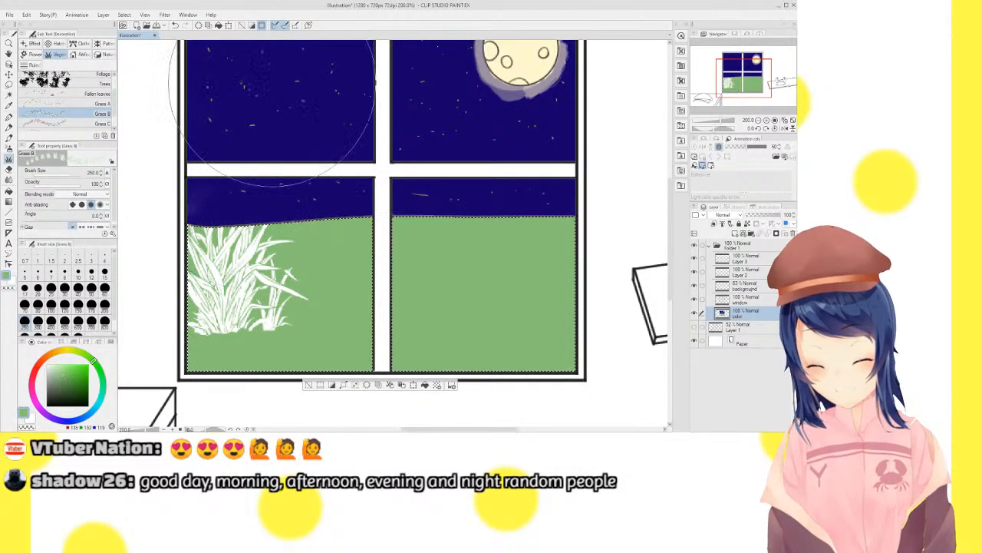
# Undo the Grass B clump, try the Grass C brush at size 200 on the ground in both lower panes, and undo it
pyautogui.hotkey('ctrl', 'z')
pyautogui.click(100, 125)
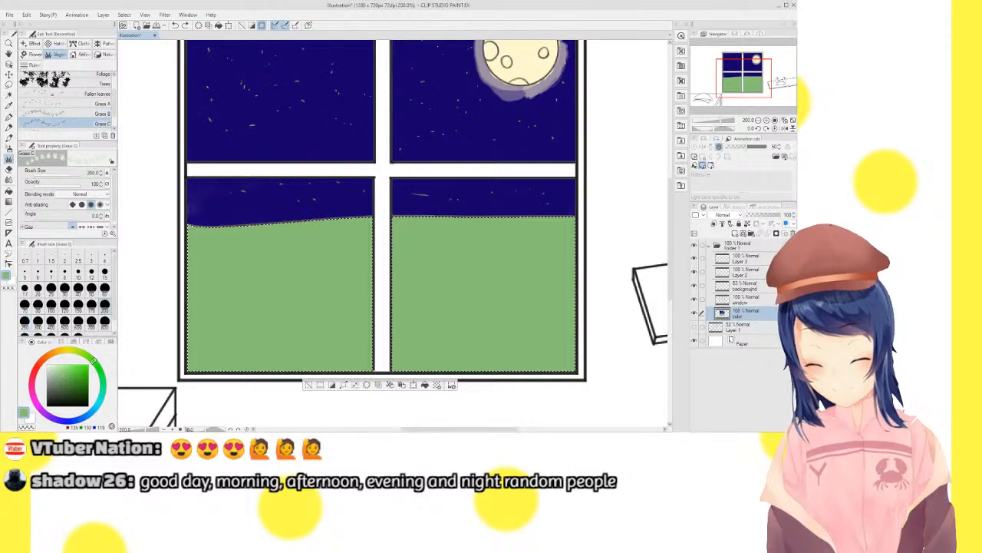
pyautogui.moveTo(211, 284)
pyautogui.mouseDown()
pyautogui.moveTo(284, 276)
pyautogui.moveTo(366, 296)
pyautogui.mouseUp()
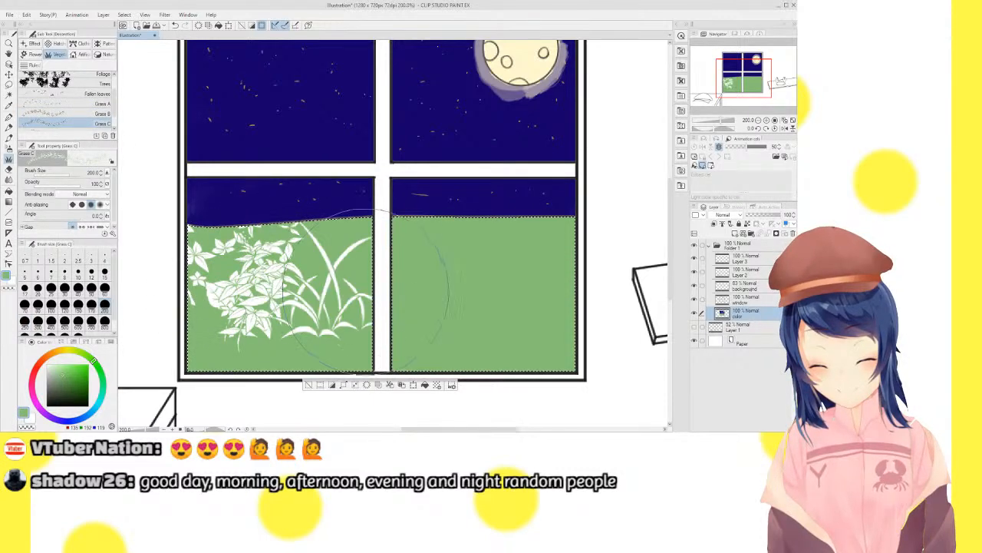
pyautogui.moveTo(315, 268)
pyautogui.mouseDown()
pyautogui.moveTo(476, 268)
pyautogui.moveTo(564, 287)
pyautogui.moveTo(372, 252)
pyautogui.mouseUp()
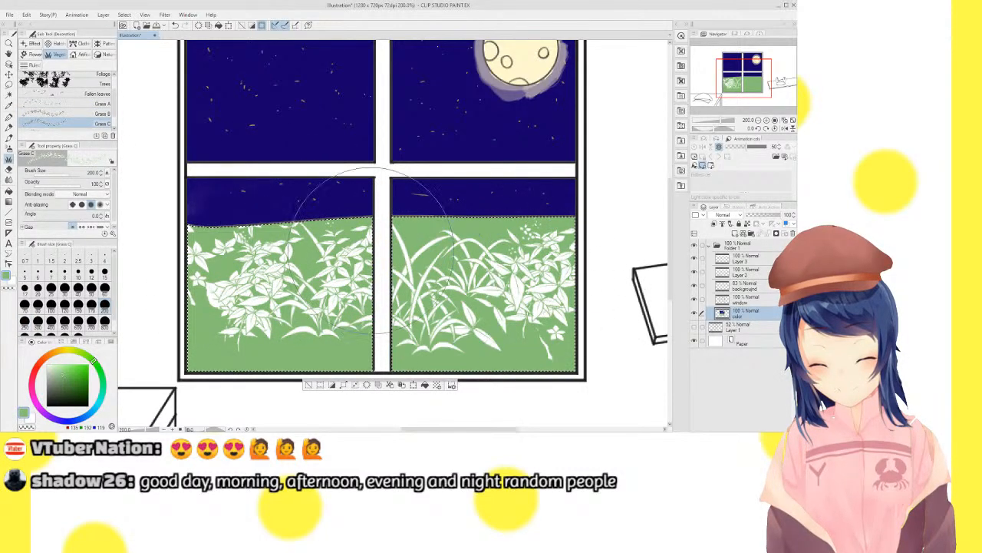
pyautogui.hotkey('ctrl', 'z')
pyautogui.scroll(-1, 114, 113)
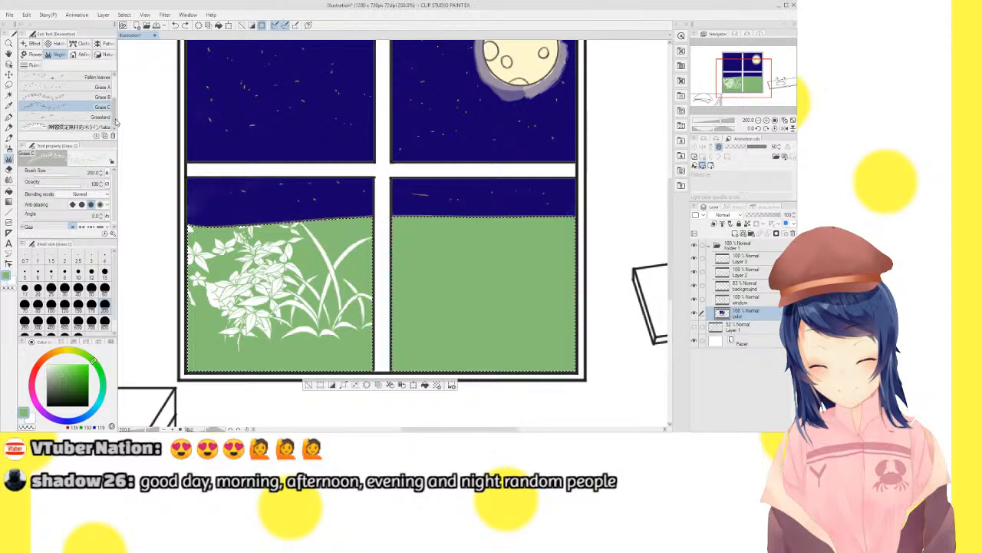
pyautogui.hotkey('ctrl', 'z')
pyautogui.hotkey('ctrl', 'z')
# Paint lighter green grass tufts across the selected ground in both lower panes with the Grassland brush, and deselect
pyautogui.click(102, 118)
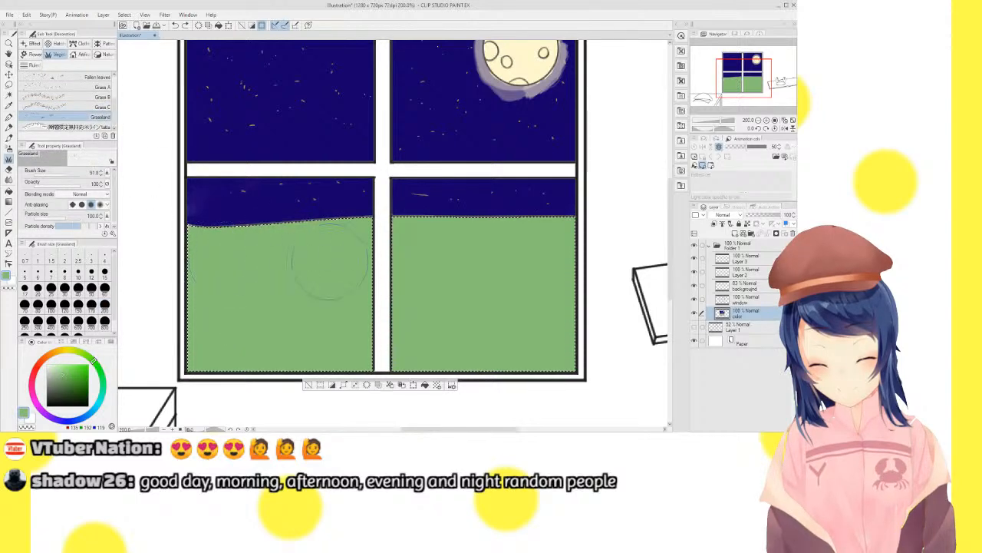
pyautogui.click(65, 366)
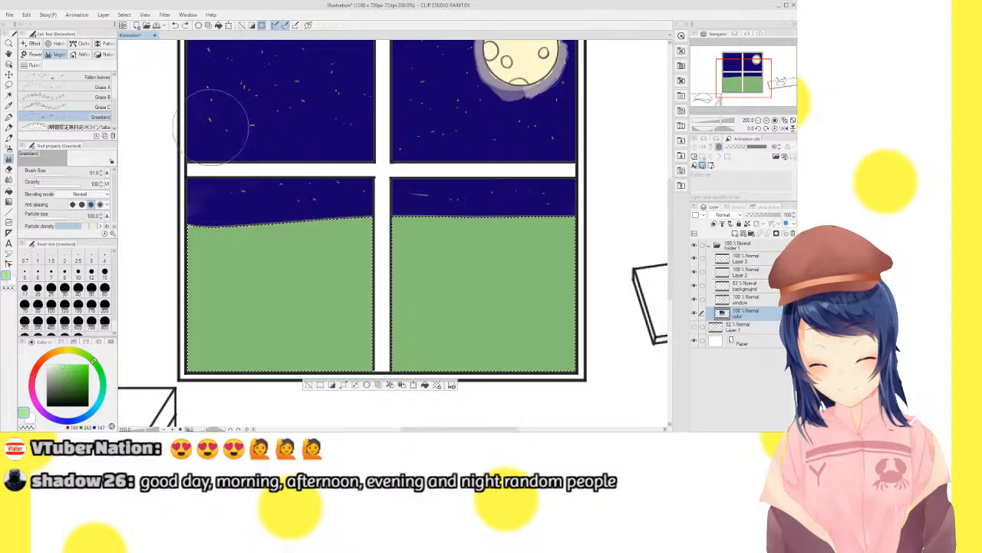
pyautogui.moveTo(59, 362); pyautogui.dragTo(67, 367)
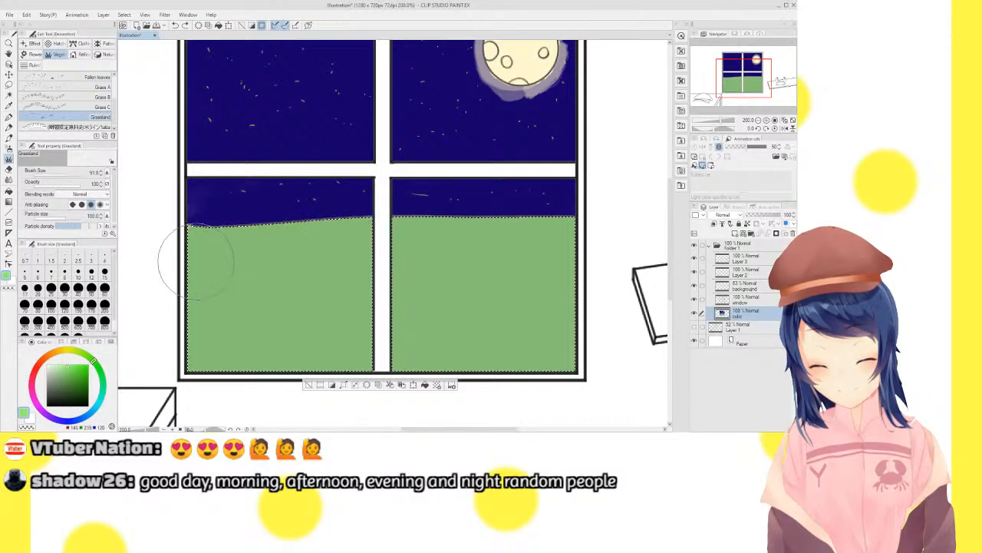
pyautogui.moveTo(197, 262)
pyautogui.mouseDown()
pyautogui.moveTo(270, 267)
pyautogui.moveTo(271, 341)
pyautogui.moveTo(232, 311)
pyautogui.moveTo(347, 211)
pyautogui.moveTo(317, 348)
pyautogui.moveTo(511, 304)
pyautogui.moveTo(482, 353)
pyautogui.moveTo(545, 248)
pyautogui.moveTo(427, 230)
pyautogui.moveTo(421, 289)
pyautogui.moveTo(355, 257)
pyautogui.moveTo(252, 297)
pyautogui.moveTo(286, 279)
pyautogui.moveTo(244, 248)
pyautogui.moveTo(298, 380)
pyautogui.moveTo(466, 282)
pyautogui.moveTo(467, 237)
pyautogui.moveTo(563, 230)
pyautogui.moveTo(505, 358)
pyautogui.moveTo(568, 330)
pyautogui.mouseUp()
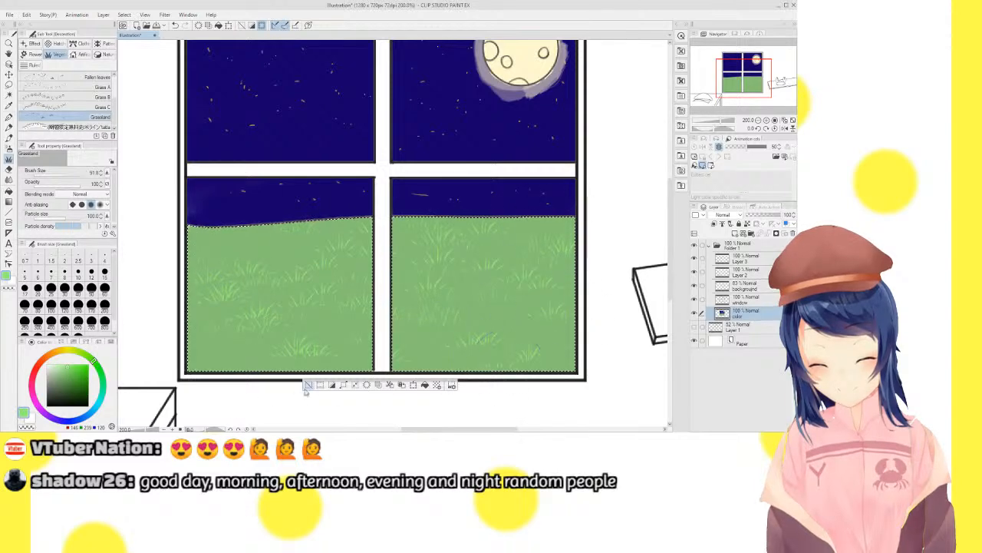
pyautogui.hotkey('ctrl', 'd')
# Create a layer folder above the window layer and move the background and color layers into it
pyautogui.click(791, 122)
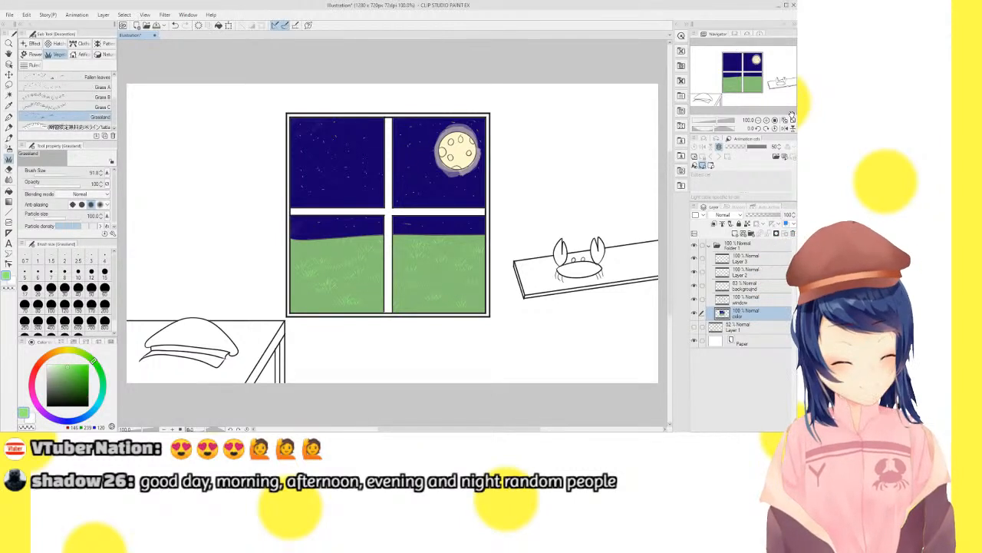
pyautogui.click(742, 297)
pyautogui.click(751, 233)
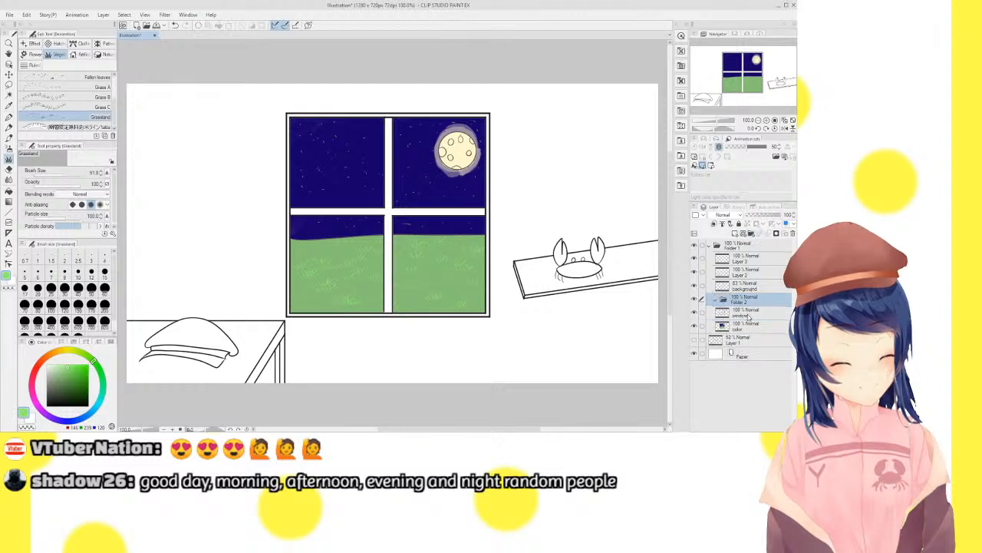
pyautogui.moveTo(746, 330)
pyautogui.mouseDown()
pyautogui.moveTo(752, 299)
pyautogui.moveTo(760, 317)
pyautogui.mouseUp()
pyautogui.click(757, 286)
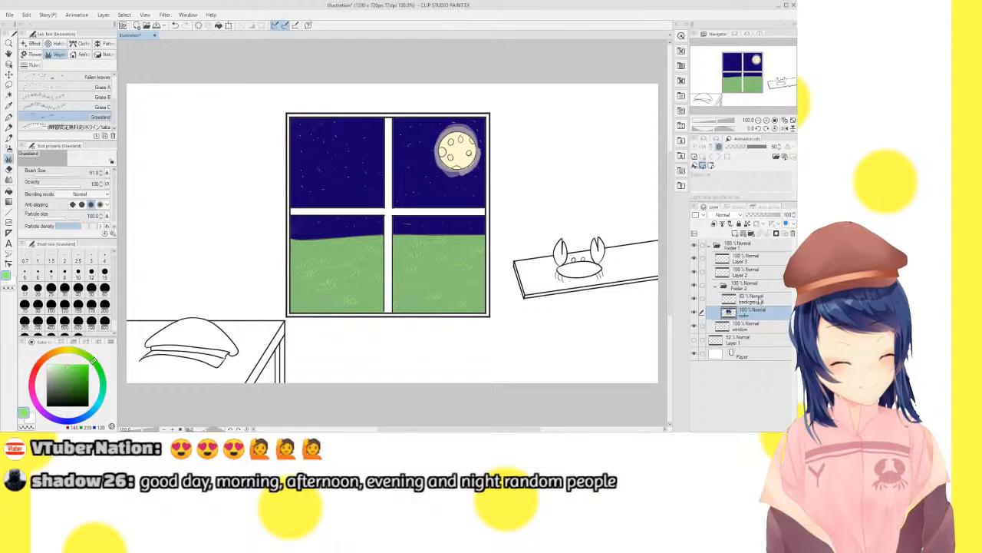
# Lower the opacity of the folder holding the background and color layers to about 75 percent, and collapse it
pyautogui.click(758, 286)
pyautogui.moveTo(766, 219); pyautogui.dragTo(775, 219)
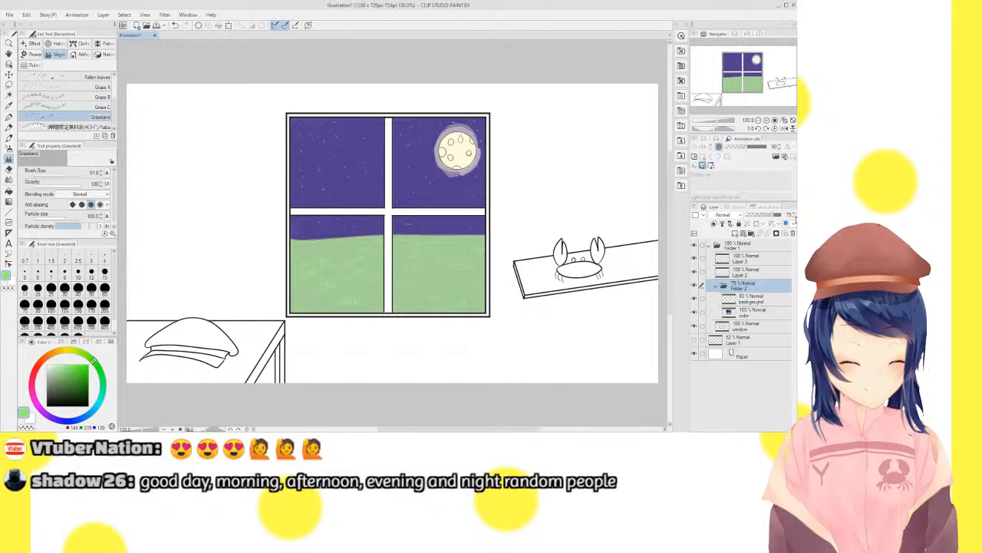
pyautogui.click(714, 284)
# Add a new layer and place it directly beneath the window line-art layer
pyautogui.click(734, 298)
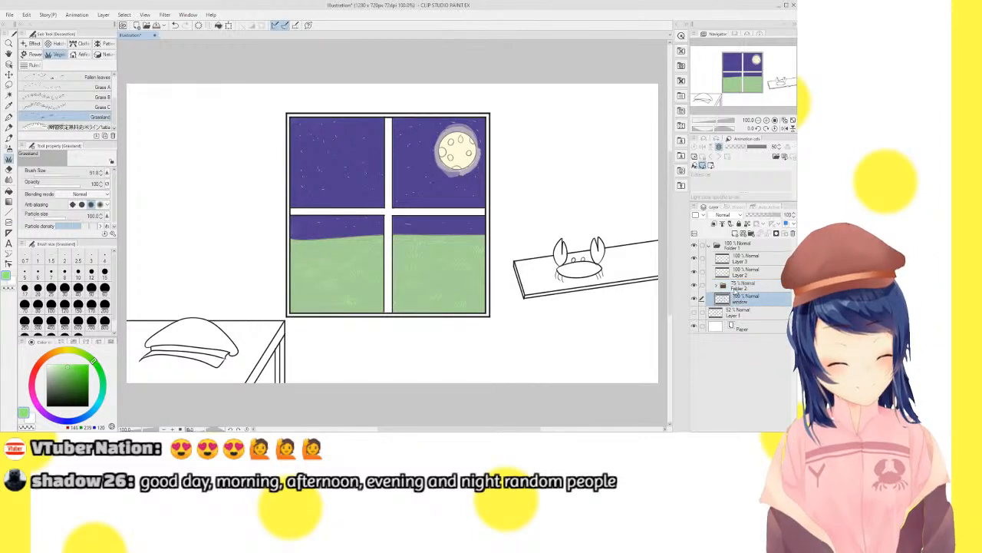
pyautogui.click(734, 234)
pyautogui.moveTo(748, 302); pyautogui.dragTo(747, 318)
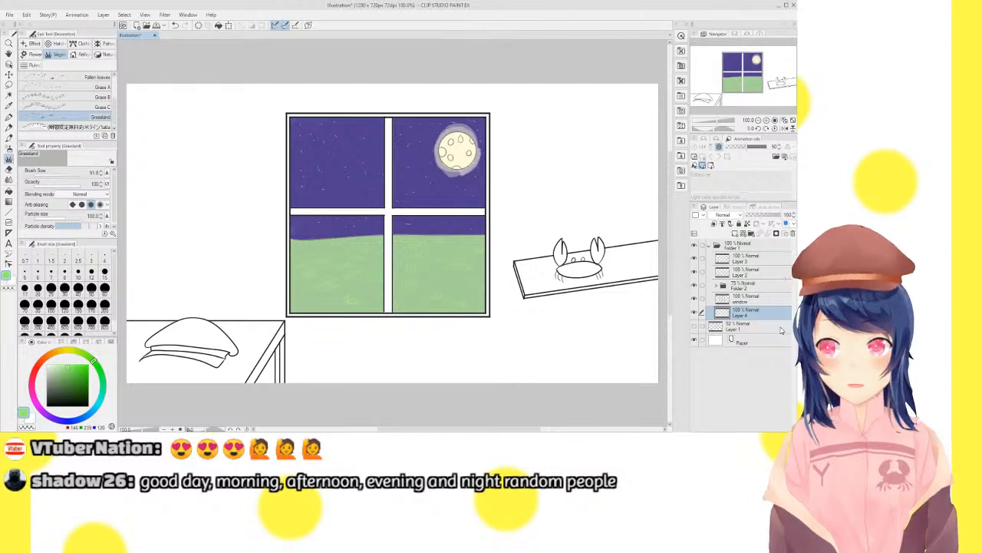
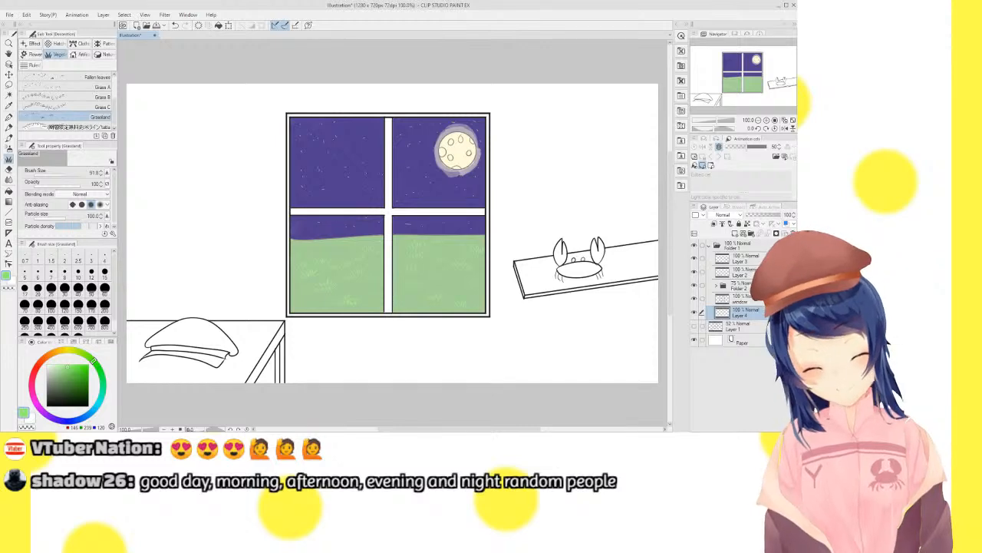
# Choose a pale orange color, auto-select the white window frame and crossbars, and activate the Bit husky brush
pyautogui.click(756, 120)
pyautogui.click(757, 121)
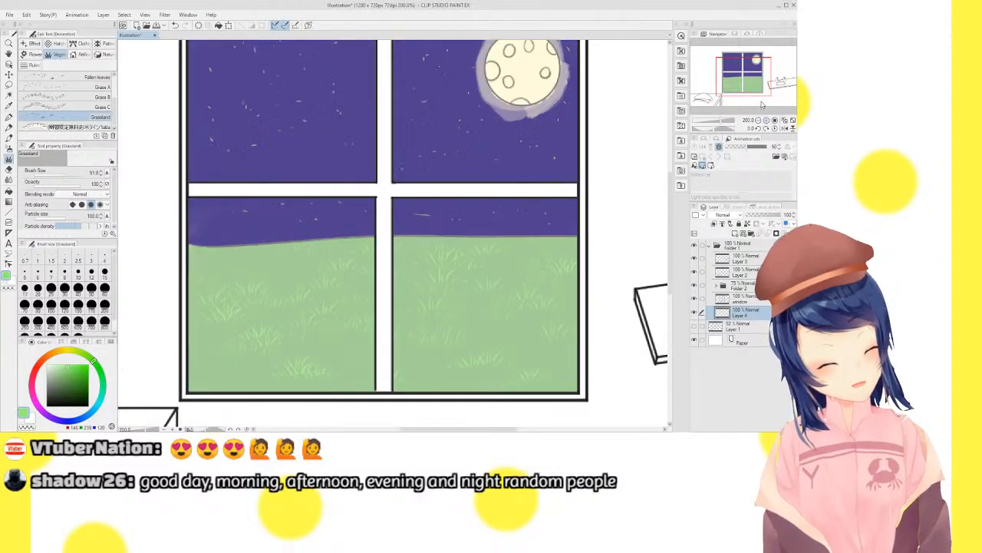
pyautogui.click(758, 121)
pyautogui.moveTo(750, 74); pyautogui.dragTo(742, 70)
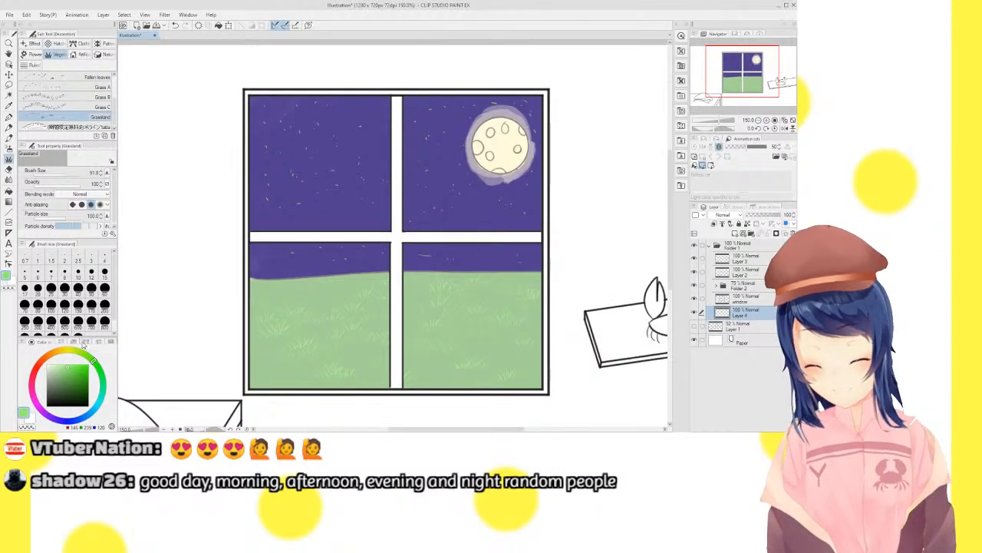
pyautogui.click(57, 351)
pyautogui.moveTo(57, 352); pyautogui.dragTo(60, 363)
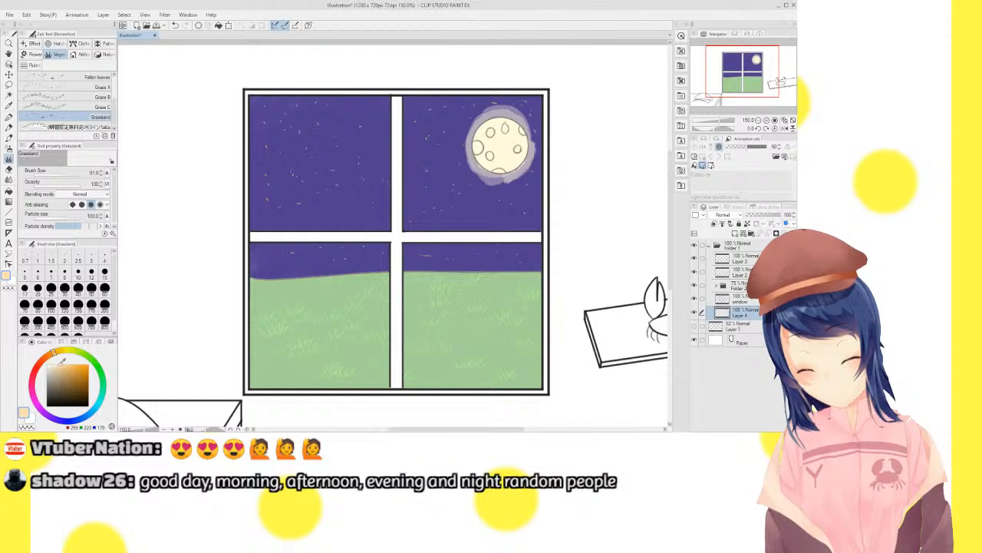
pyautogui.click(8, 95)
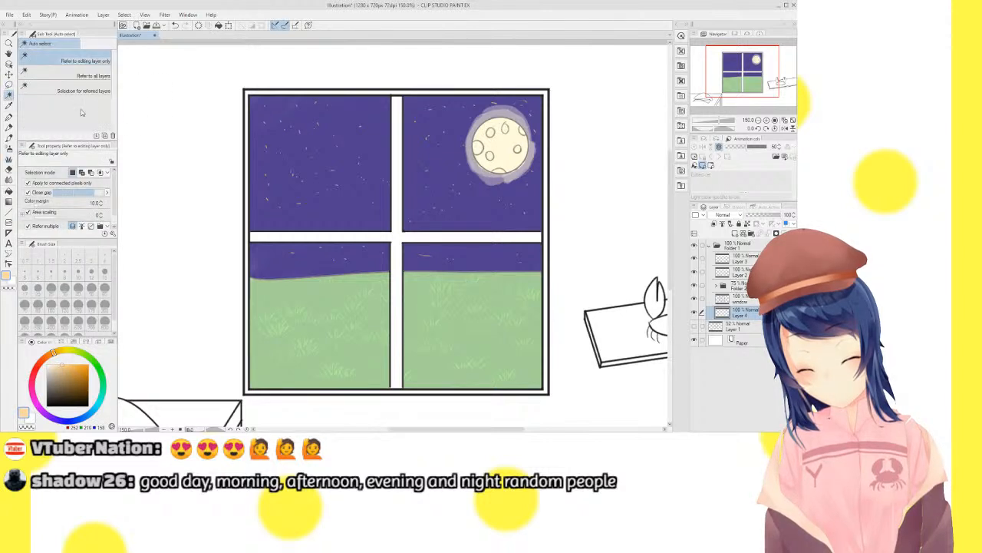
pyautogui.click(246, 127)
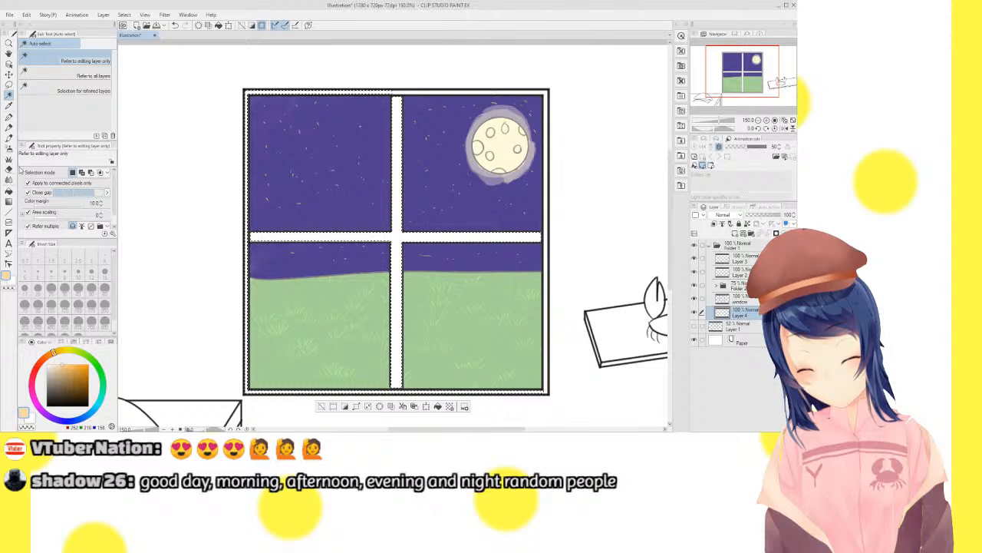
pyautogui.click(9, 140)
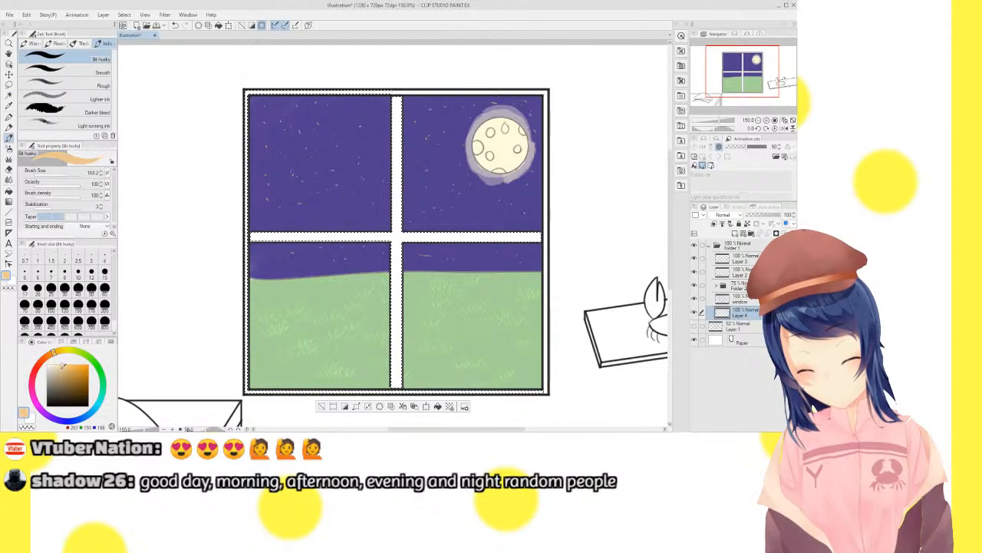
# Try pale orange and darker orange Bit husky strokes on the selected window frame, and undo them
pyautogui.moveTo(245, 107)
pyautogui.mouseDown()
pyautogui.moveTo(229, 238)
pyautogui.moveTo(251, 227)
pyautogui.moveTo(260, 373)
pyautogui.moveTo(283, 217)
pyautogui.moveTo(270, 290)
pyautogui.moveTo(304, 297)
pyautogui.mouseUp()
pyautogui.hotkey('ctrl', 'z')
pyautogui.click(89, 373)
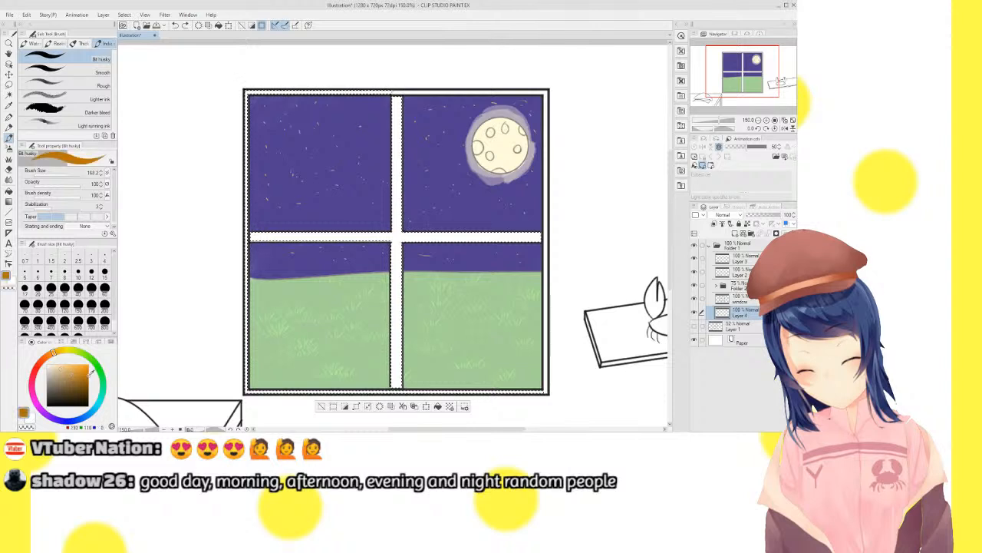
pyautogui.moveTo(258, 86)
pyautogui.mouseDown()
pyautogui.moveTo(267, 92)
pyautogui.moveTo(251, 168)
pyautogui.mouseUp()
pyautogui.hotkey('ctrl', 'z')
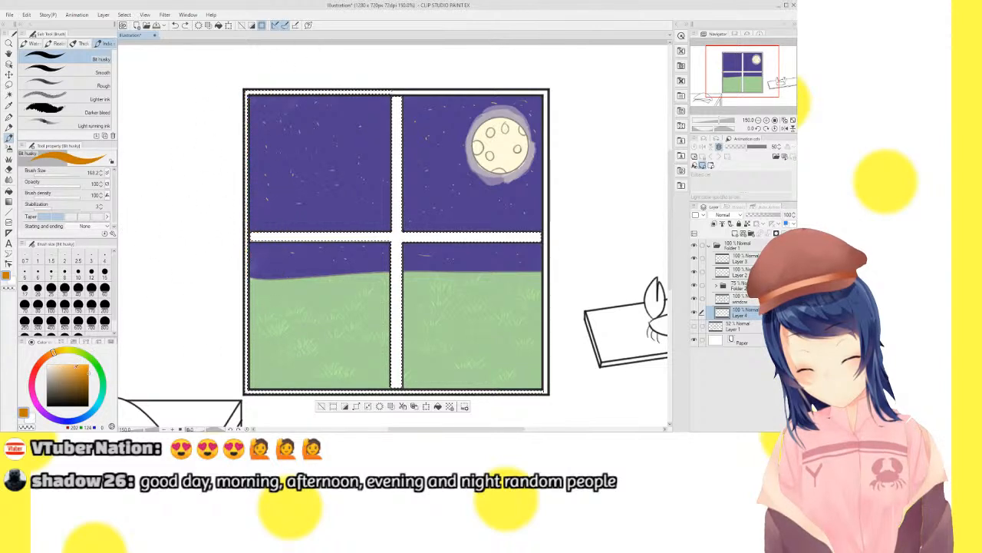
# Shift the color to a muted khaki brown and paint the left and bottom edges of the selected window frame
pyautogui.moveTo(54, 353); pyautogui.dragTo(60, 350)
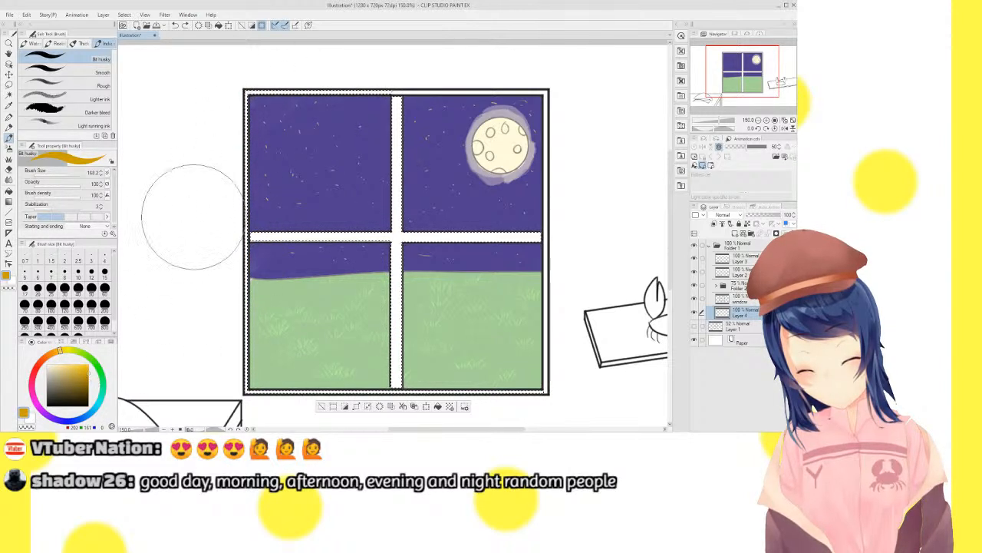
pyautogui.moveTo(223, 163)
pyautogui.mouseDown()
pyautogui.moveTo(266, 74)
pyautogui.moveTo(218, 225)
pyautogui.mouseUp()
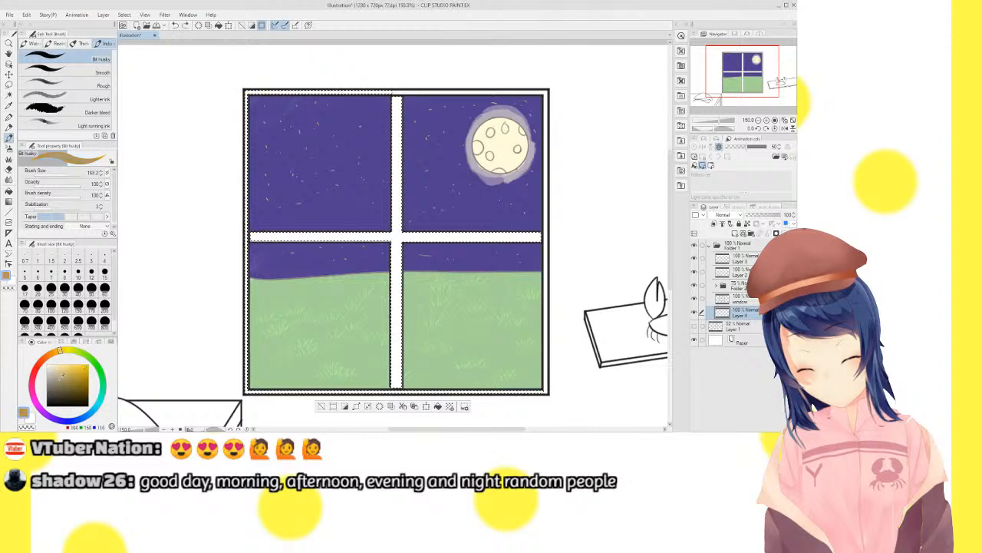
pyautogui.click(58, 379)
pyautogui.moveTo(223, 170)
pyautogui.mouseDown()
pyautogui.moveTo(258, 113)
pyautogui.moveTo(221, 189)
pyautogui.moveTo(230, 204)
pyautogui.moveTo(275, 152)
pyautogui.moveTo(230, 388)
pyautogui.mouseUp()
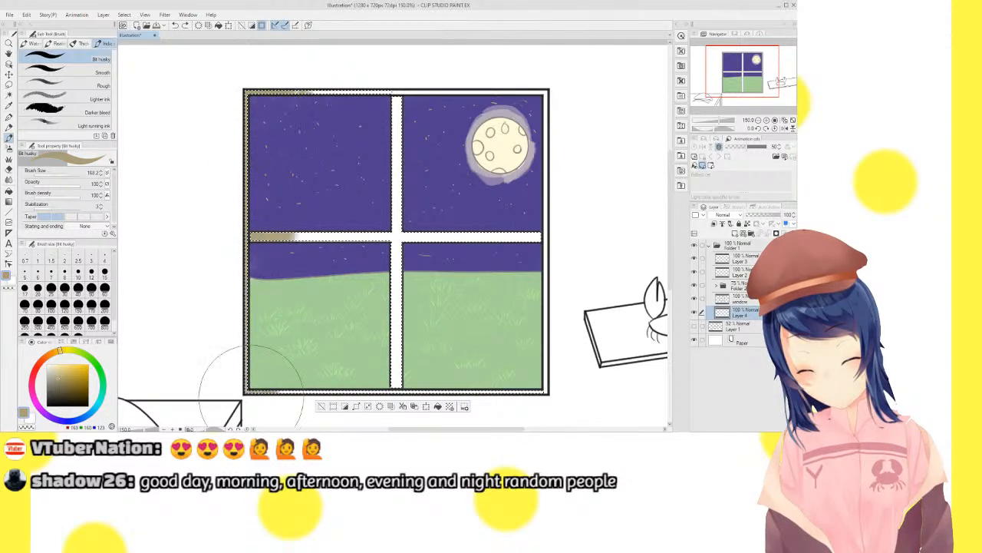
pyautogui.moveTo(279, 289)
pyautogui.mouseDown()
pyautogui.moveTo(313, 372)
pyautogui.moveTo(498, 373)
pyautogui.moveTo(459, 373)
pyautogui.moveTo(471, 402)
pyautogui.moveTo(546, 379)
pyautogui.moveTo(535, 371)
pyautogui.moveTo(551, 284)
pyautogui.moveTo(558, 392)
pyautogui.mouseUp()
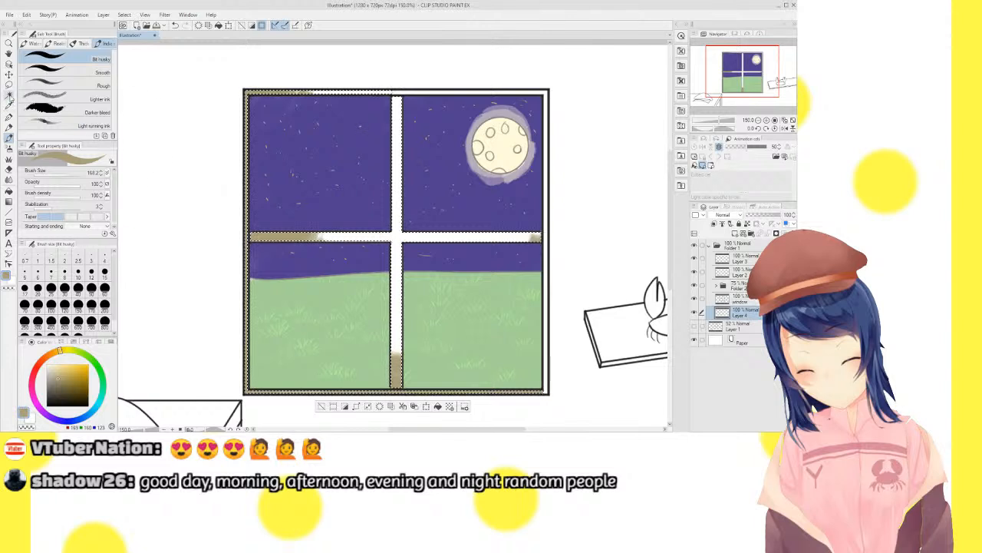
# Extend the selection to the rest of the window frame, finish painting the frame and crossbars khaki brown, and deselect
pyautogui.click(9, 94)
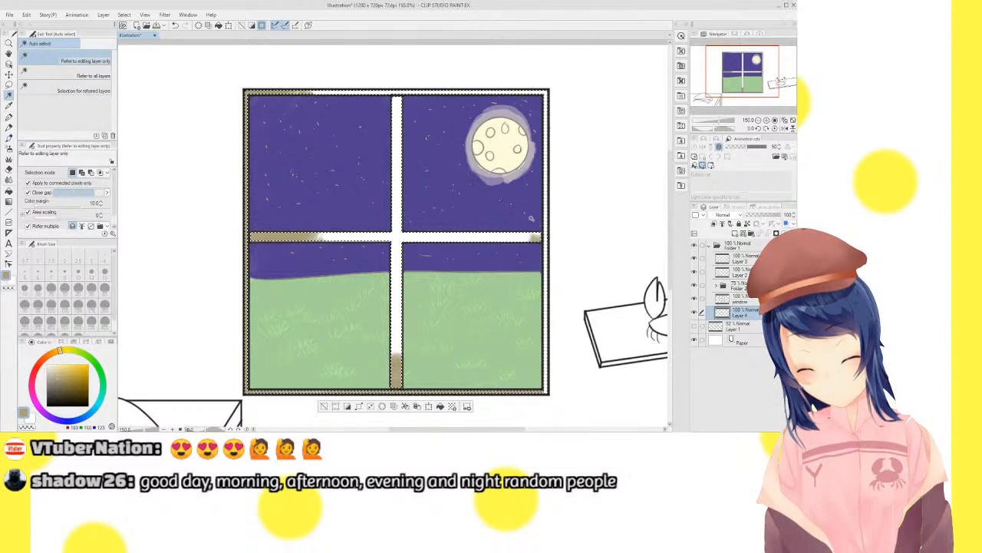
pyautogui.click(8, 136)
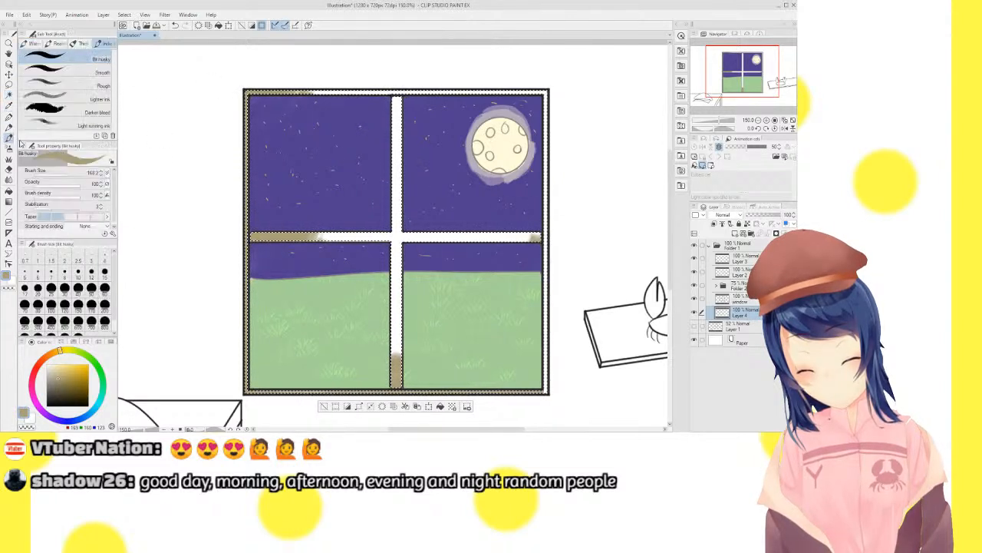
pyautogui.moveTo(407, 397)
pyautogui.mouseDown()
pyautogui.moveTo(546, 372)
pyautogui.moveTo(567, 288)
pyautogui.moveTo(565, 142)
pyautogui.moveTo(534, 329)
pyautogui.moveTo(541, 81)
pyautogui.moveTo(457, 151)
pyautogui.moveTo(424, 103)
pyautogui.mouseUp()
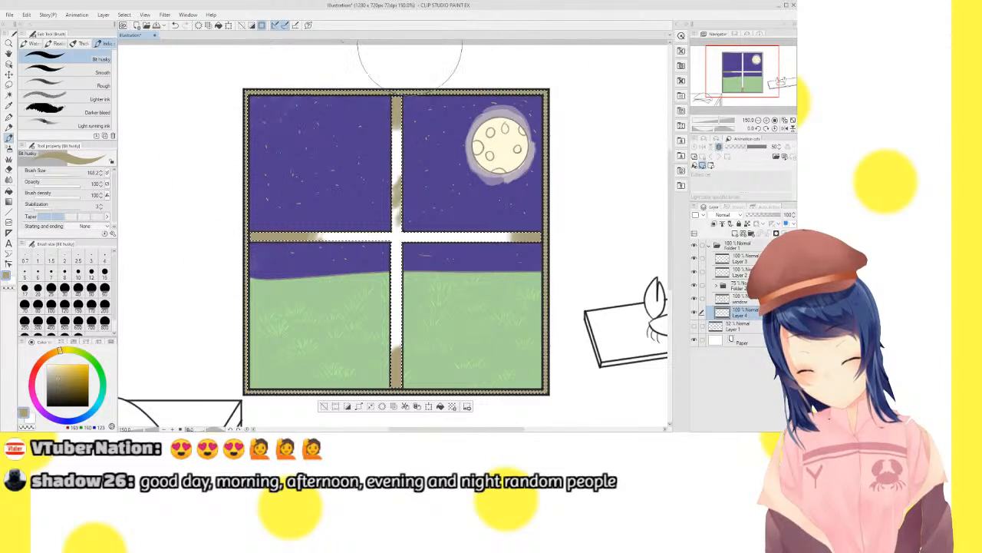
pyautogui.moveTo(419, 53)
pyautogui.mouseDown()
pyautogui.moveTo(285, 218)
pyautogui.moveTo(353, 247)
pyautogui.moveTo(468, 73)
pyautogui.moveTo(285, 238)
pyautogui.moveTo(547, 231)
pyautogui.moveTo(488, 238)
pyautogui.moveTo(374, 346)
pyautogui.moveTo(418, 145)
pyautogui.mouseUp()
pyautogui.hotkey('ctrl', 'd')
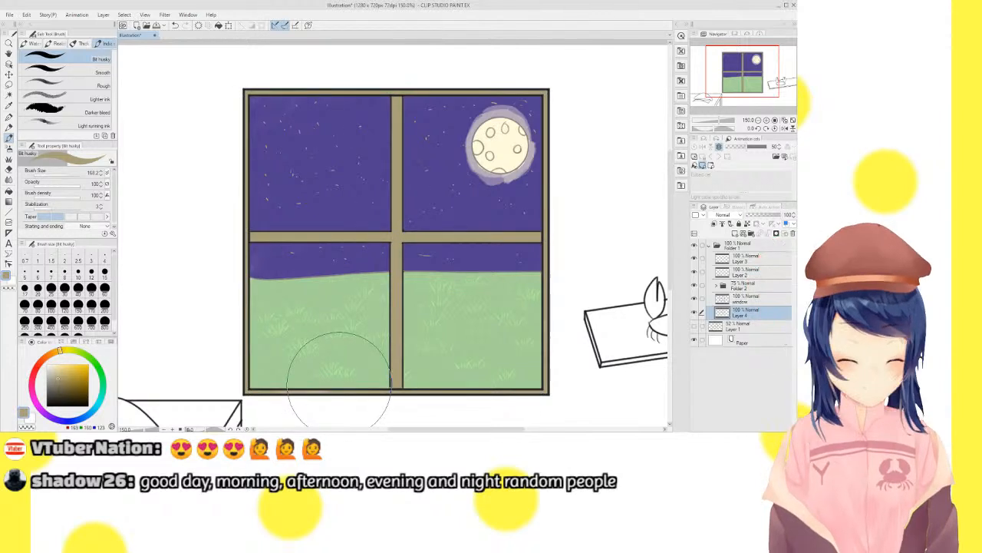
# Auto-select the white wall area surrounding the window
pyautogui.click(783, 122)
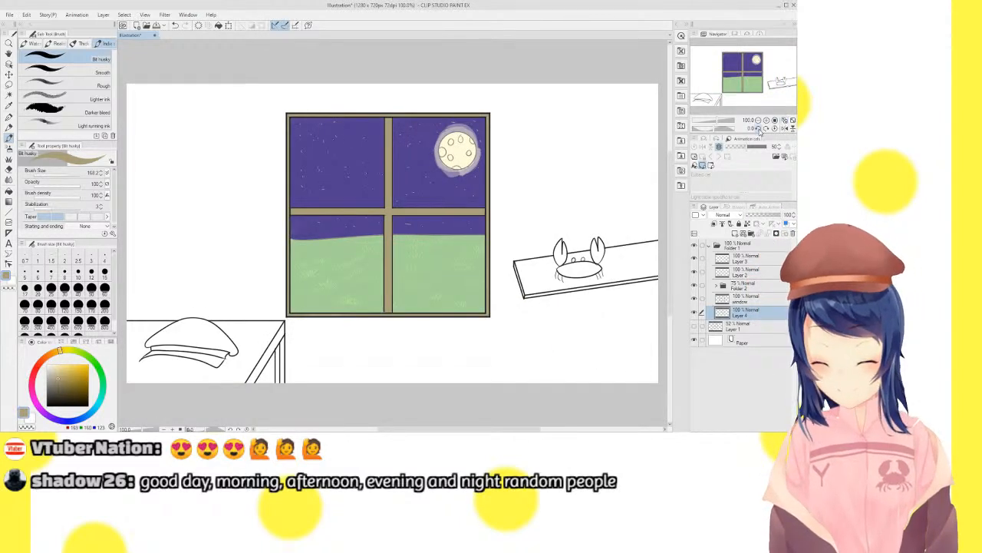
pyautogui.click(9, 94)
pyautogui.click(239, 123)
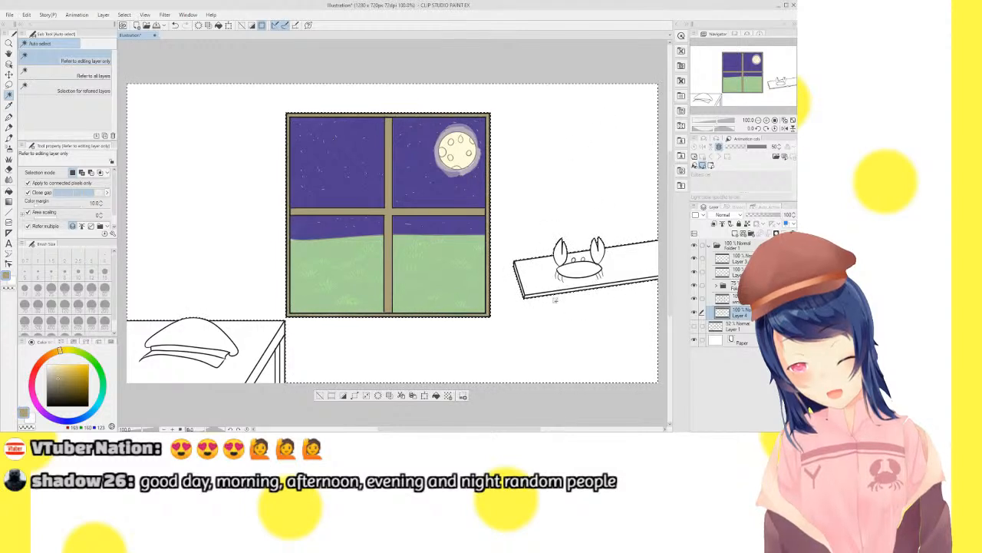
# Try a tan Bit husky stroke on the selected wall and undo it
pyautogui.click(8, 137)
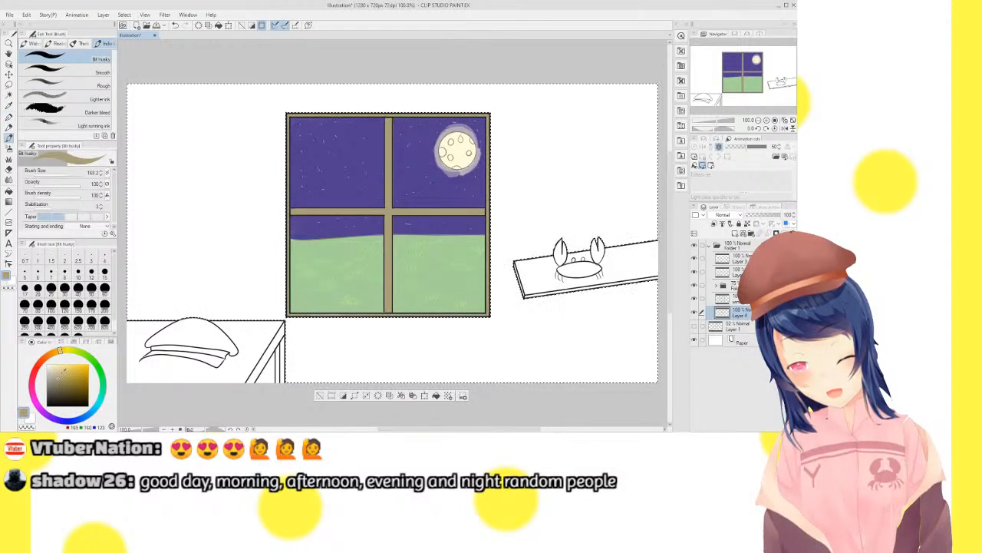
pyautogui.click(59, 368)
pyautogui.moveTo(132, 96)
pyautogui.mouseDown()
pyautogui.moveTo(147, 123)
pyautogui.moveTo(188, 112)
pyautogui.mouseUp()
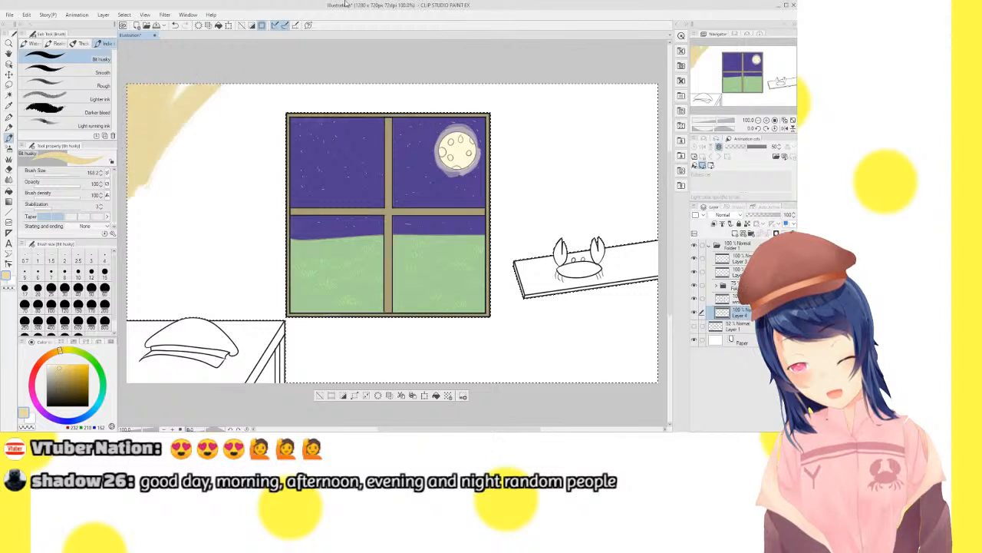
pyautogui.hotkey('ctrl', 'z')
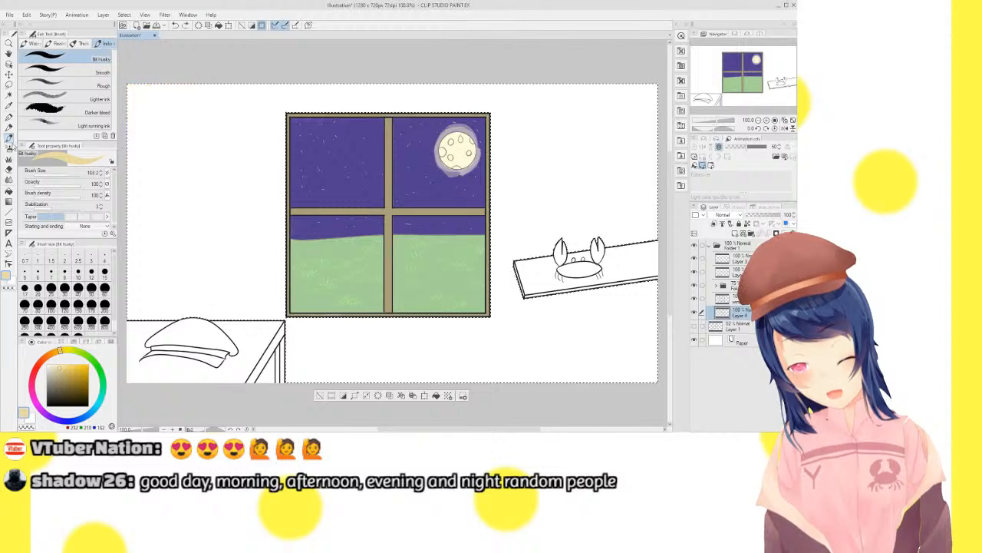
# Try a tan fill on the selected wall, undo it, fill the wall with pale cream instead, and deselect
pyautogui.click(9, 191)
pyautogui.click(199, 182)
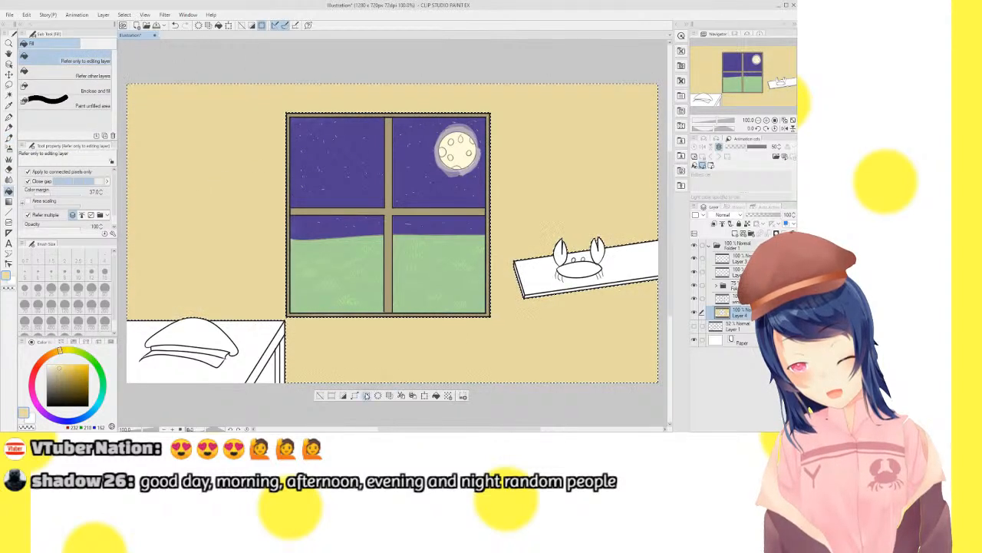
pyautogui.hotkey('ctrl', 'z')
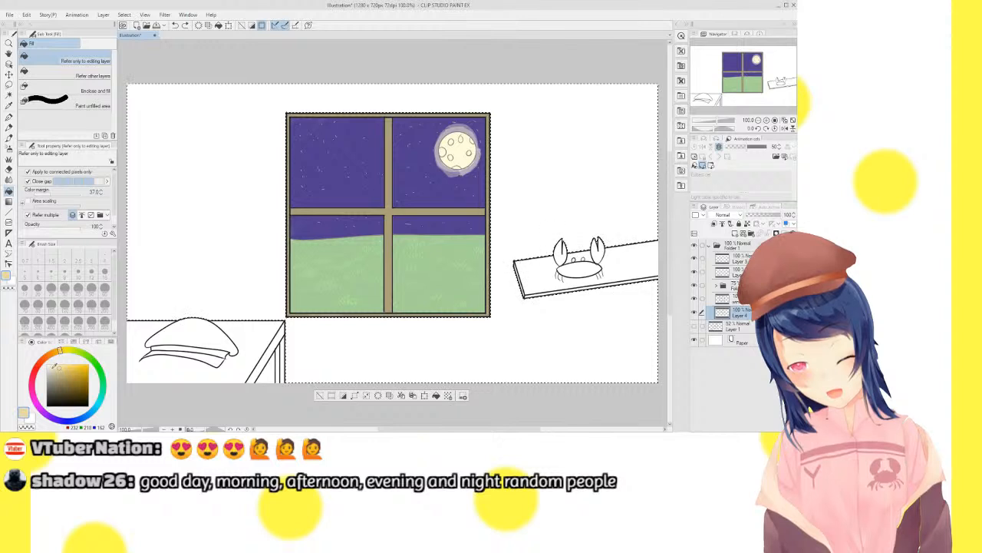
pyautogui.click(225, 257)
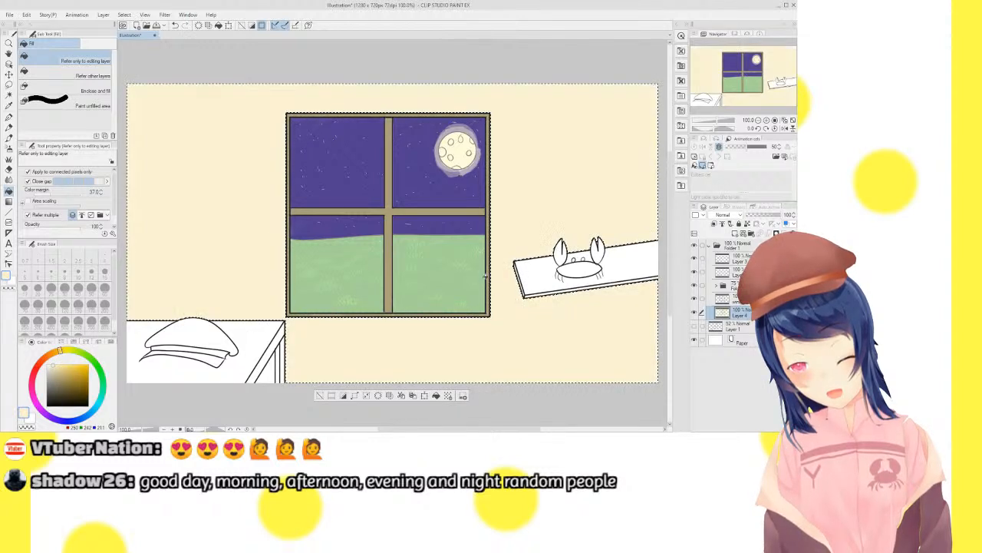
pyautogui.click(321, 395)
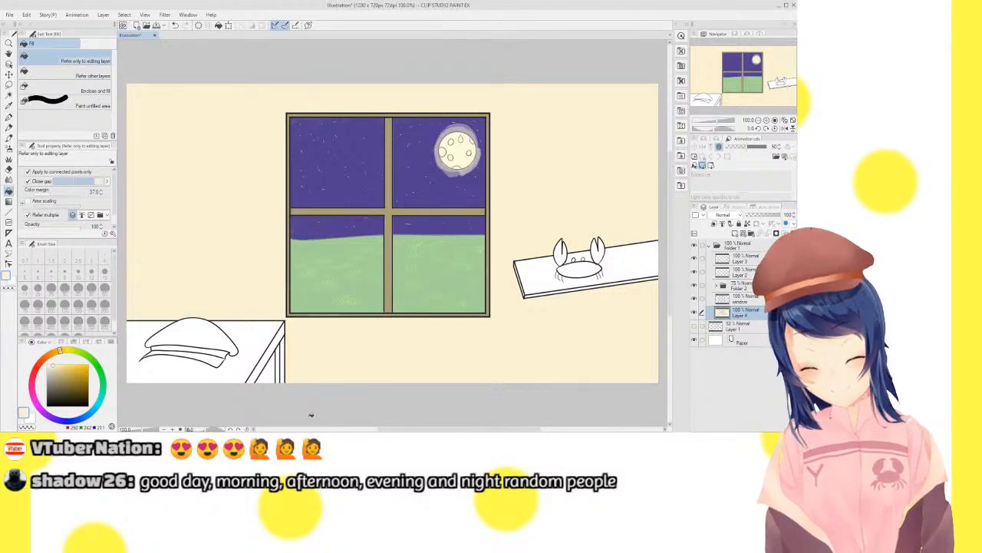
# Auto-select the triangular gap between the table's edge and leg, paint it the wall's pale cream, and deselect
pyautogui.click(8, 94)
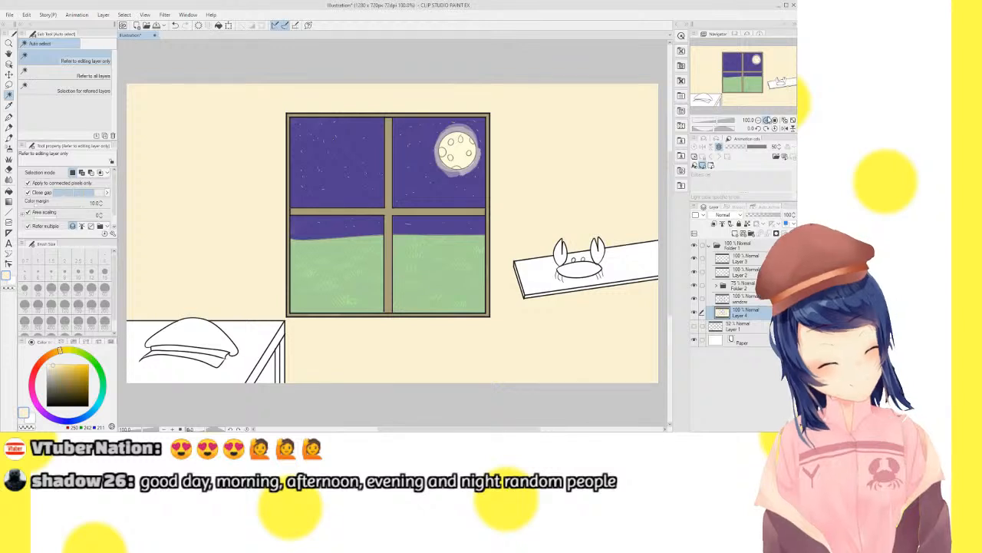
pyautogui.click(766, 120)
pyautogui.moveTo(764, 76); pyautogui.dragTo(721, 96)
pyautogui.click(766, 120)
pyautogui.click(546, 230)
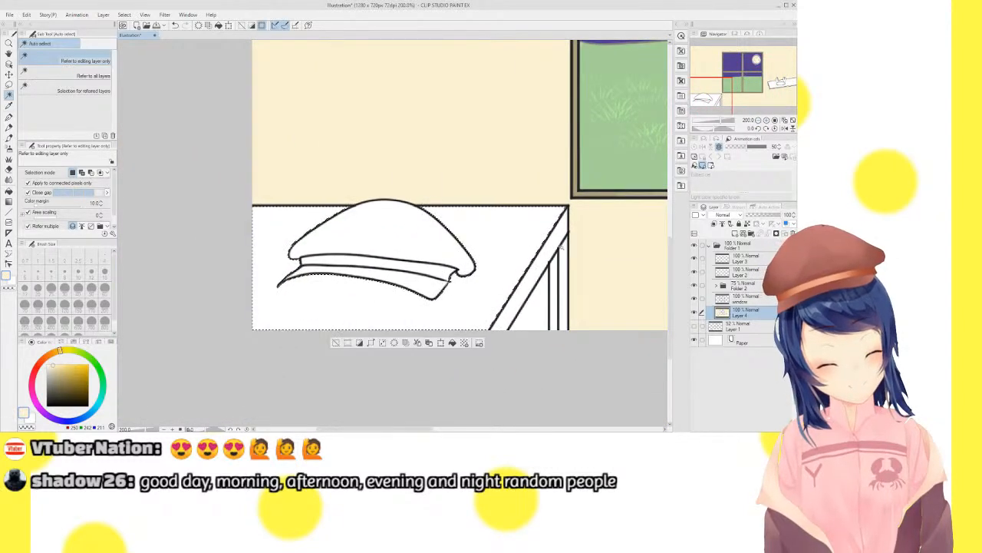
pyautogui.click(543, 306)
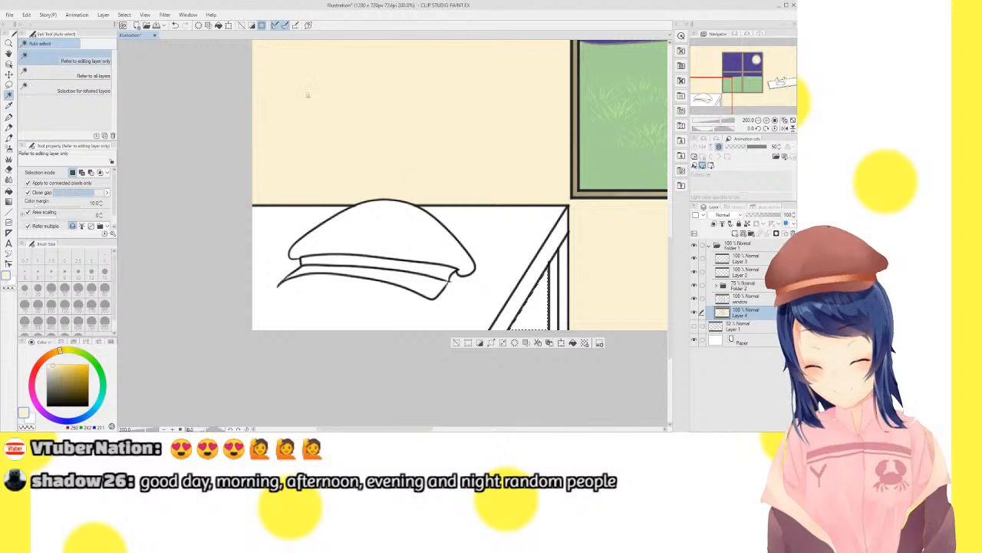
pyautogui.click(9, 138)
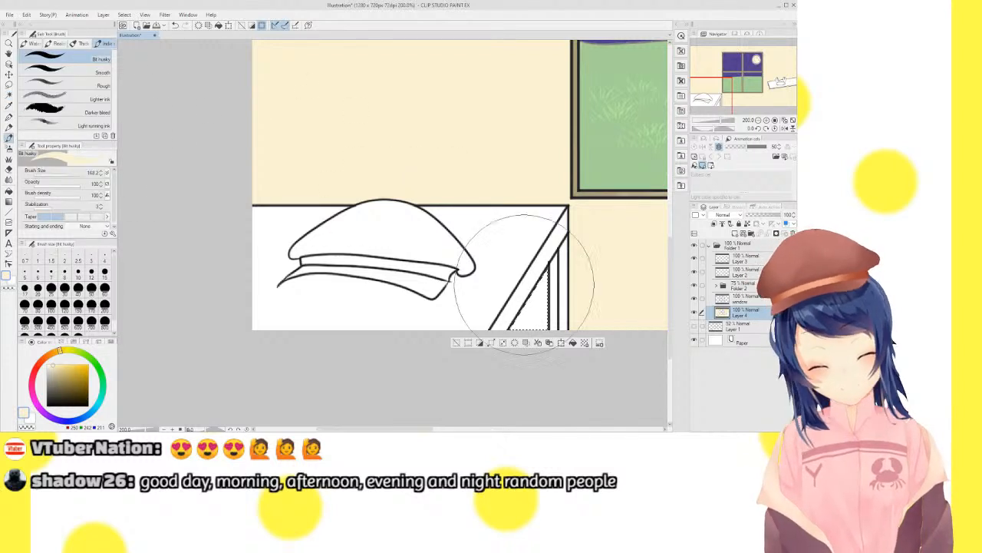
pyautogui.click(466, 342)
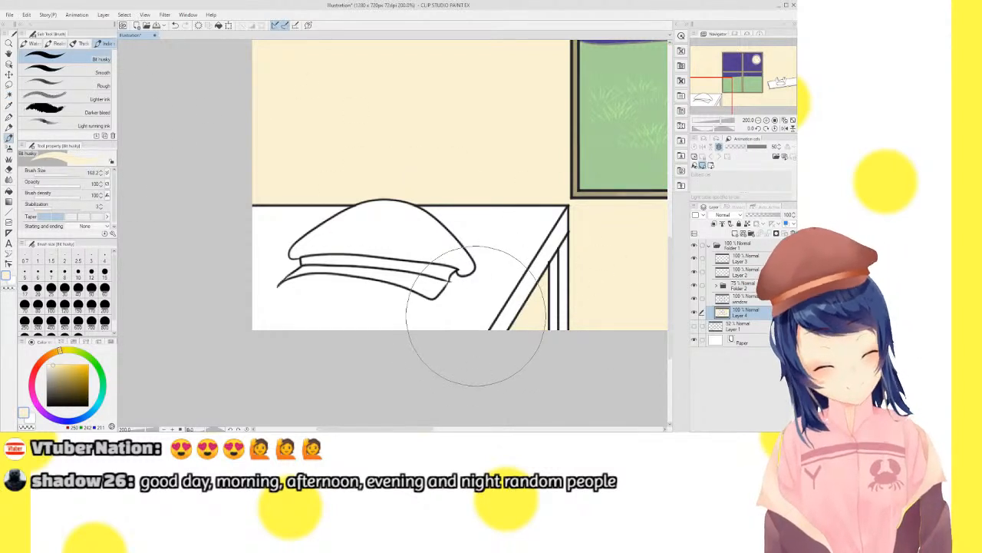
# Auto-select the white tabletop around the hat together with the table's edge and leg
pyautogui.click(9, 95)
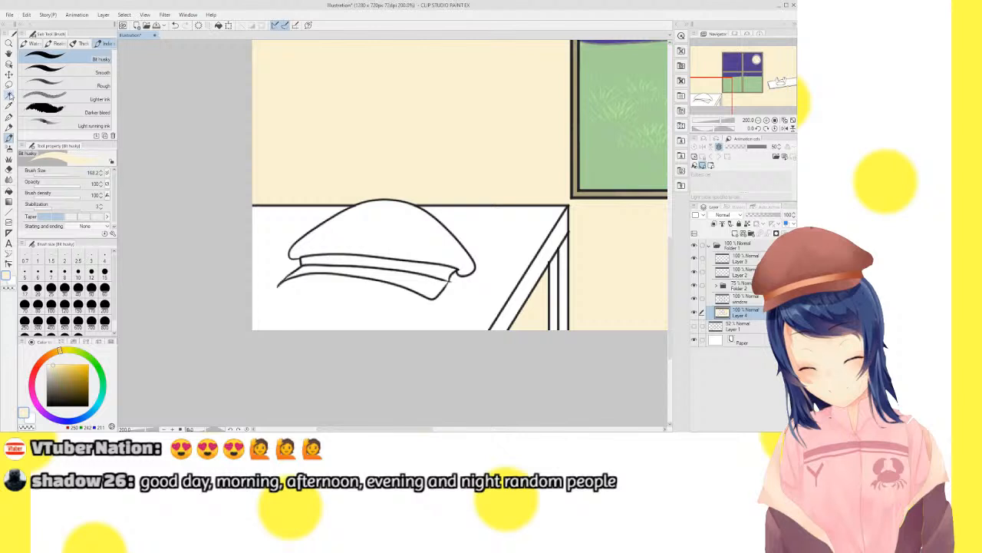
pyautogui.click(466, 220)
pyautogui.click(561, 244)
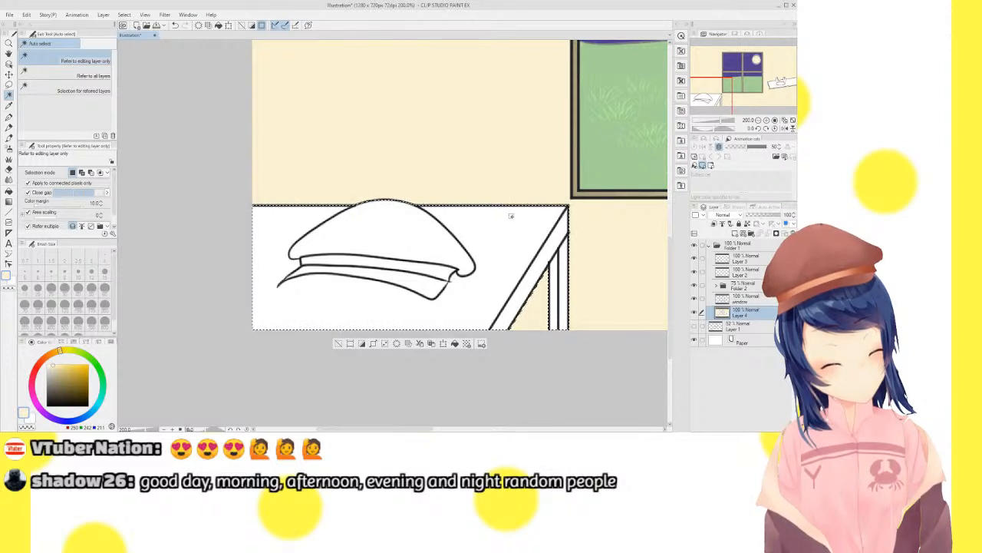
pyautogui.click(341, 308)
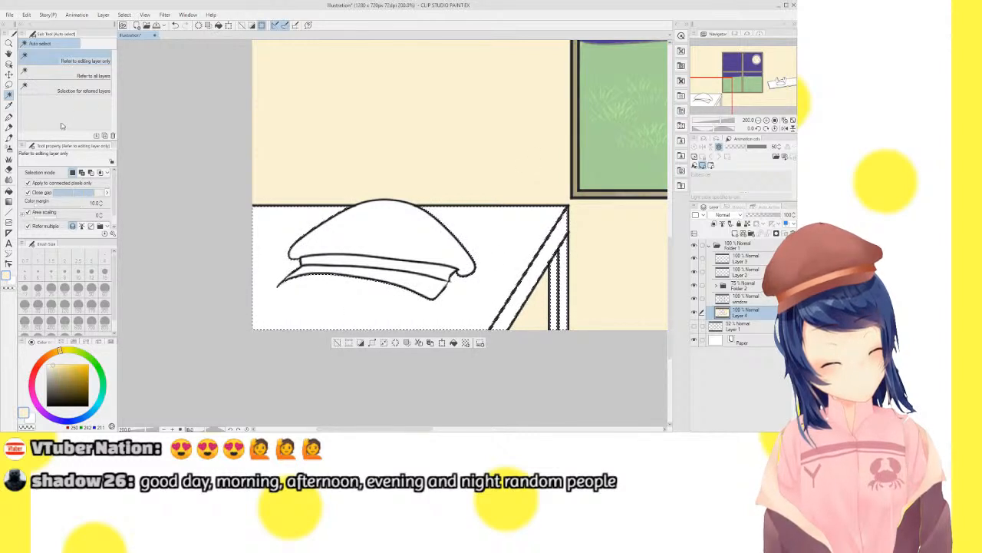
# Try a dark olive brown with the Bit husky brush on the selected table and undo it
pyautogui.click(9, 137)
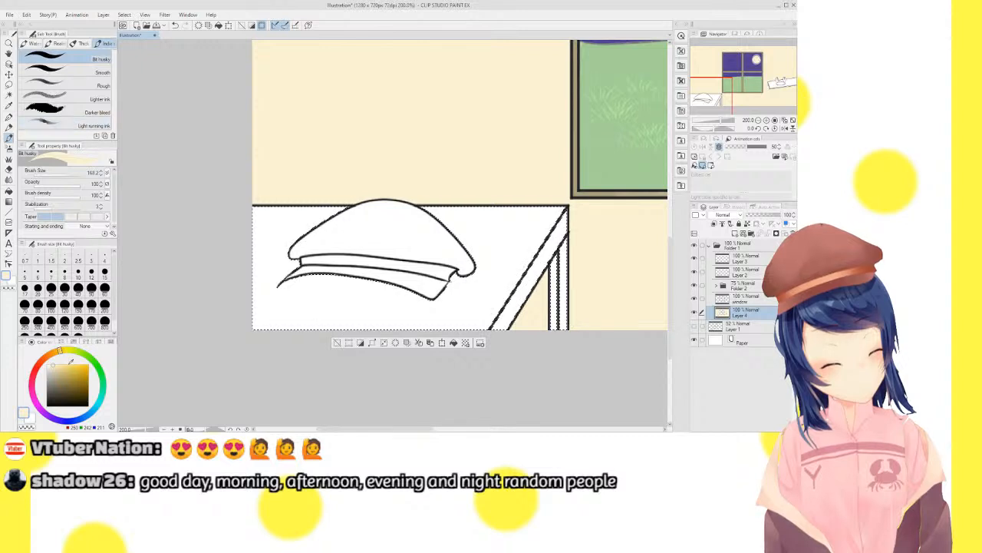
pyautogui.moveTo(75, 373); pyautogui.dragTo(59, 383)
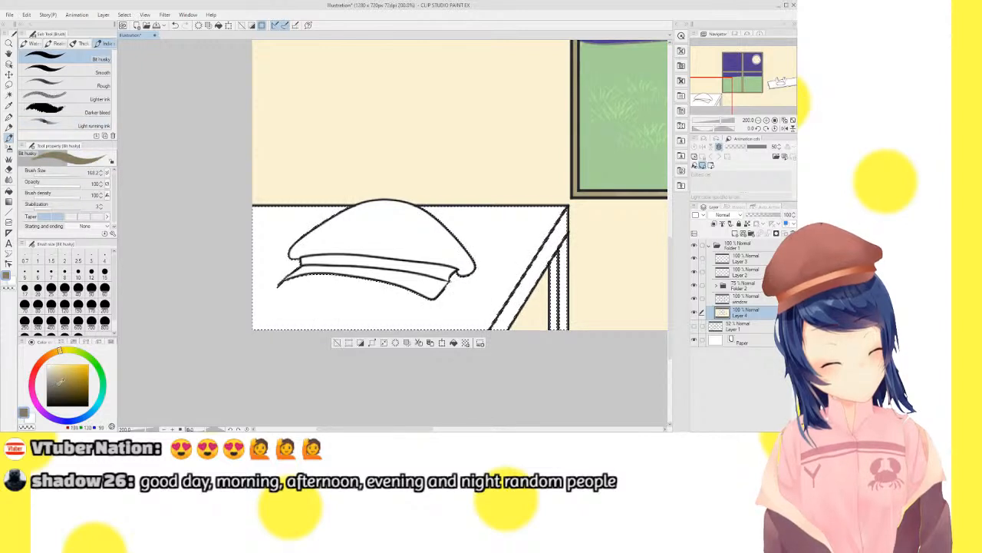
pyautogui.moveTo(164, 250)
pyautogui.mouseDown()
pyautogui.moveTo(243, 280)
pyautogui.moveTo(273, 218)
pyautogui.moveTo(347, 170)
pyautogui.moveTo(346, 214)
pyautogui.moveTo(316, 296)
pyautogui.moveTo(270, 326)
pyautogui.moveTo(303, 282)
pyautogui.moveTo(458, 223)
pyautogui.moveTo(479, 204)
pyautogui.moveTo(467, 242)
pyautogui.moveTo(510, 248)
pyautogui.moveTo(446, 325)
pyautogui.moveTo(451, 340)
pyautogui.moveTo(432, 325)
pyautogui.moveTo(367, 324)
pyautogui.moveTo(409, 335)
pyautogui.moveTo(547, 319)
pyautogui.moveTo(539, 357)
pyautogui.moveTo(460, 257)
pyautogui.mouseUp()
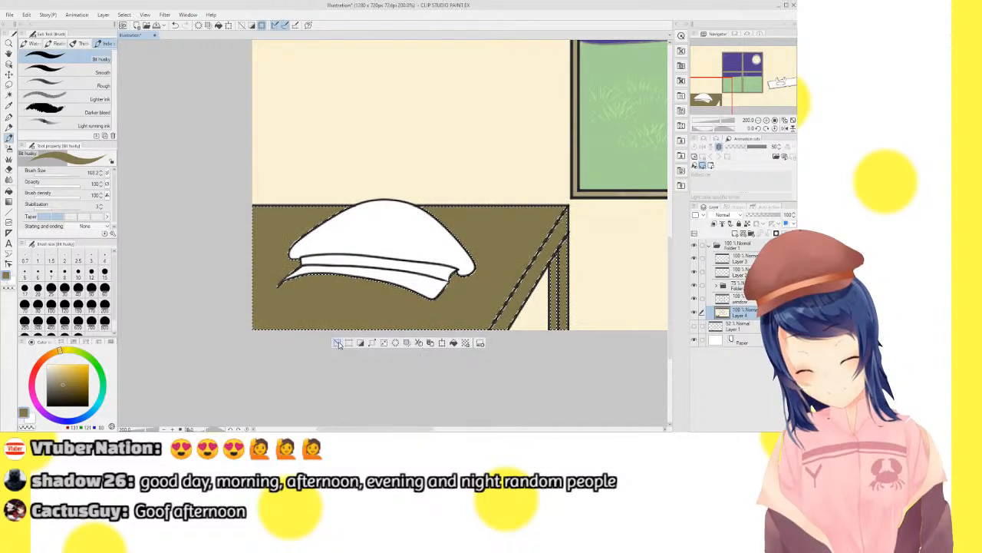
pyautogui.hotkey('ctrl', 'z')
# Shift the color to a warmer, lighter brown, paint the selected tabletop, edge and leg, and deselect
pyautogui.moveTo(63, 384); pyautogui.dragTo(55, 352)
pyautogui.moveTo(280, 211)
pyautogui.mouseDown()
pyautogui.moveTo(259, 262)
pyautogui.moveTo(370, 197)
pyautogui.moveTo(426, 194)
pyautogui.moveTo(258, 313)
pyautogui.moveTo(357, 299)
pyautogui.moveTo(446, 240)
pyautogui.moveTo(506, 231)
pyautogui.moveTo(578, 201)
pyautogui.moveTo(553, 262)
pyautogui.moveTo(599, 230)
pyautogui.moveTo(587, 261)
pyautogui.mouseUp()
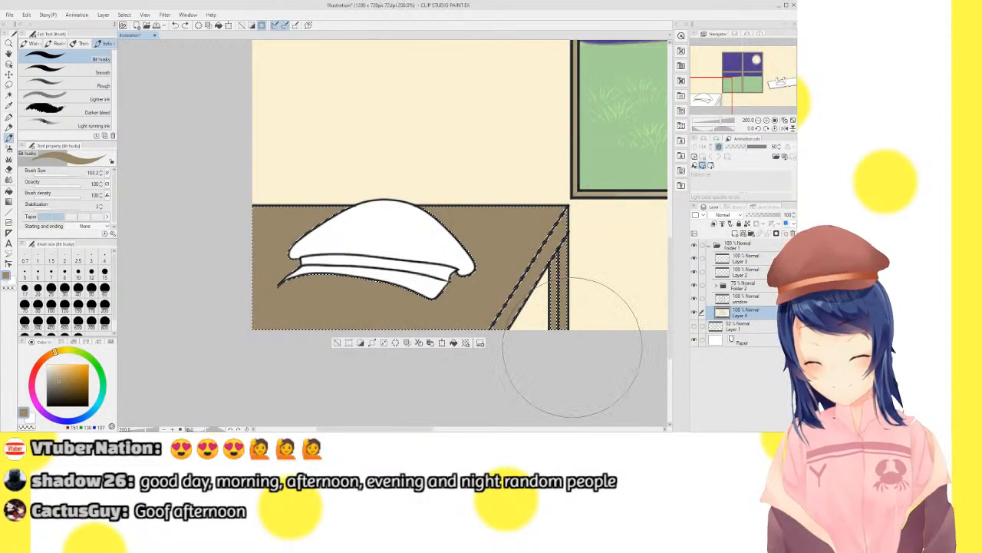
pyautogui.hotkey('ctrl', 'd')
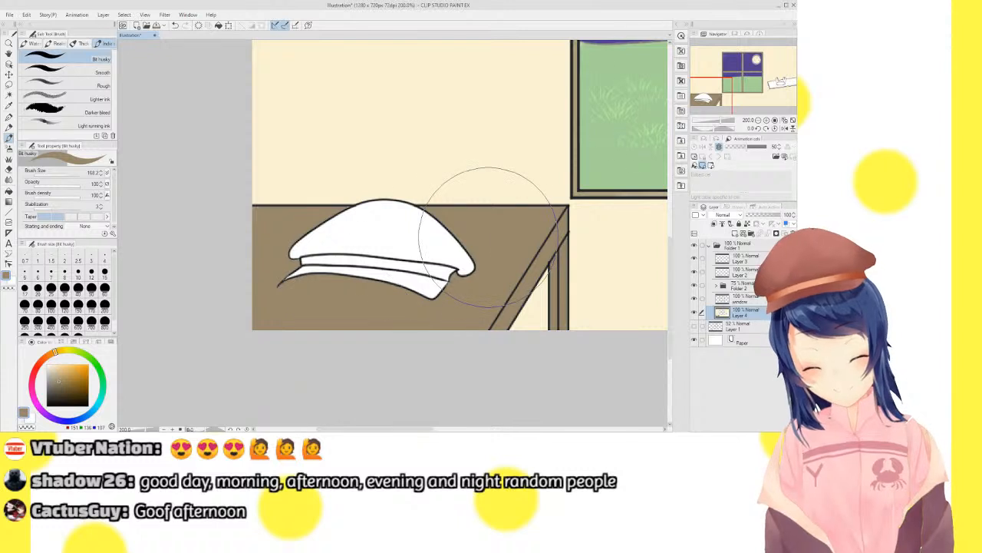
# Auto-select the hat's crown and visor, leaving the hat band out of the selection
pyautogui.click(767, 120)
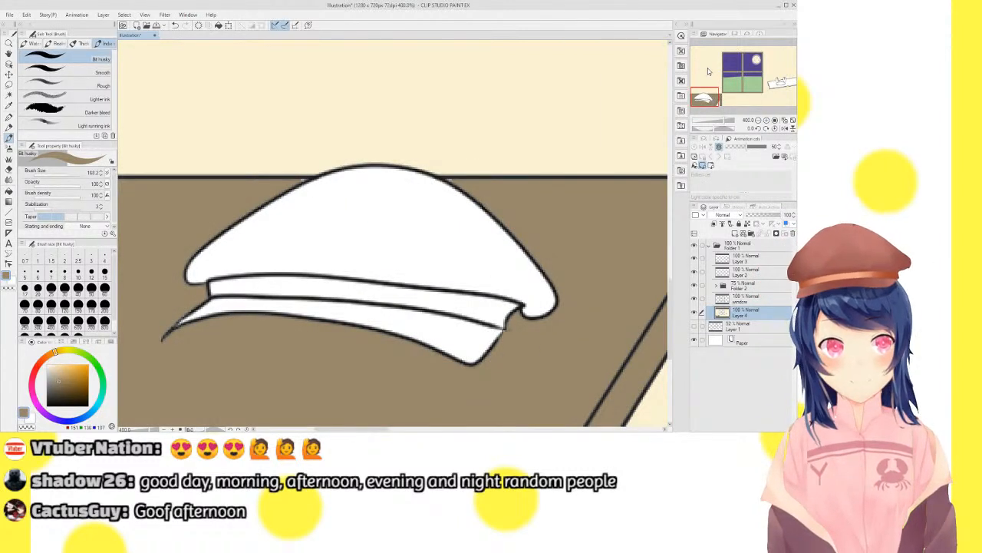
pyautogui.click(8, 94)
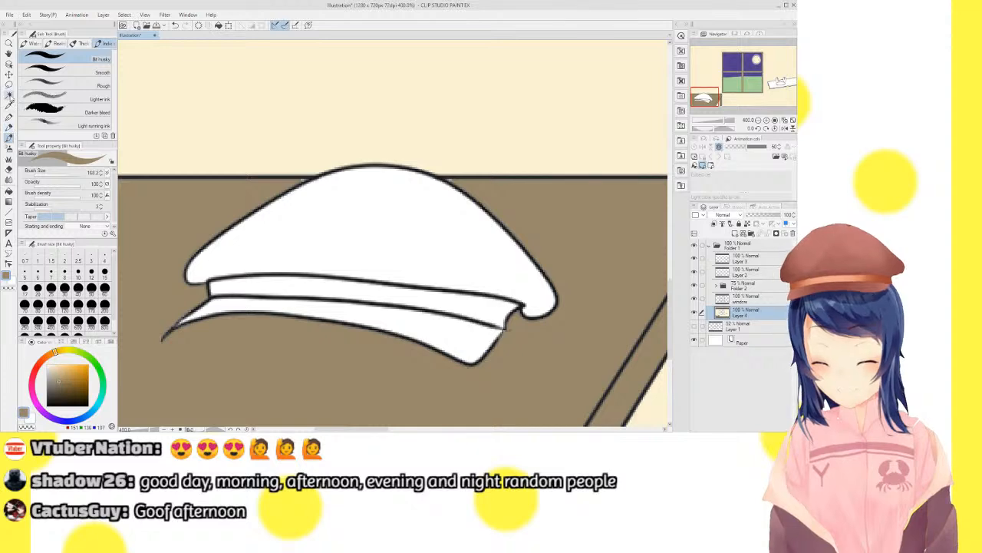
pyautogui.click(364, 236)
pyautogui.keyDown('shift'); pyautogui.click(461, 340); pyautogui.keyUp('shift')
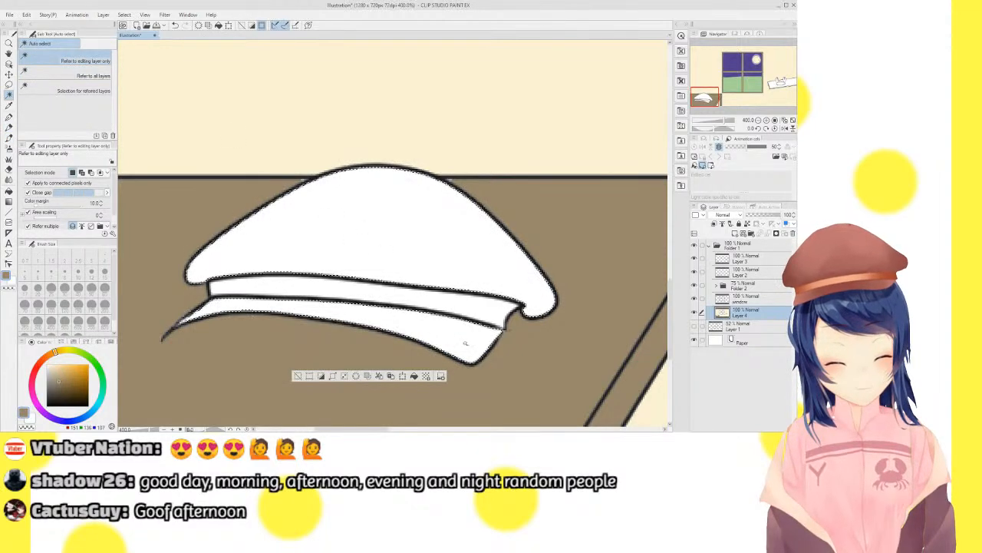
# Try a light orange-brown Bit husky stroke on the selected hat and undo it
pyautogui.click(8, 136)
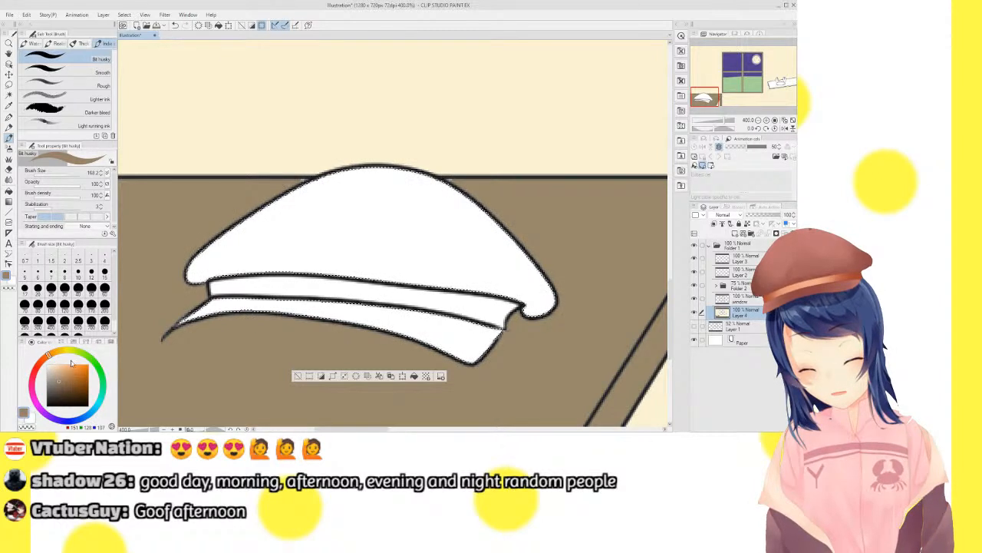
pyautogui.click(65, 372)
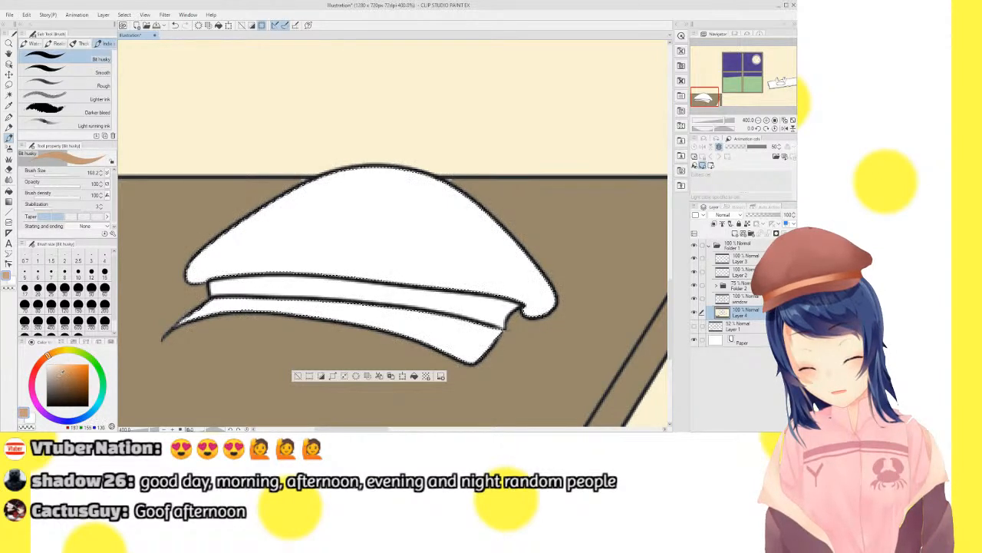
pyautogui.moveTo(241, 253)
pyautogui.mouseDown()
pyautogui.moveTo(265, 299)
pyautogui.moveTo(429, 207)
pyautogui.moveTo(467, 201)
pyautogui.moveTo(430, 230)
pyautogui.mouseUp()
pyautogui.hotkey('ctrl', 'z')
# Paint the hat's crown and visor a darker reddish brown, deselect, and reduce the brush size to 4.5
pyautogui.click(65, 383)
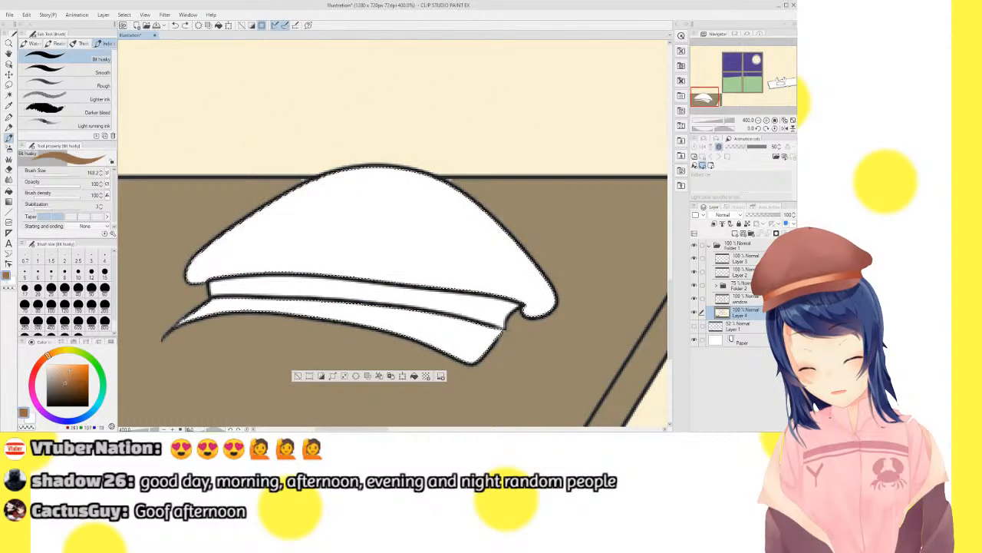
pyautogui.moveTo(227, 250)
pyautogui.mouseDown()
pyautogui.moveTo(184, 303)
pyautogui.moveTo(302, 224)
pyautogui.moveTo(419, 182)
pyautogui.moveTo(357, 215)
pyautogui.moveTo(379, 303)
pyautogui.moveTo(353, 361)
pyautogui.moveTo(476, 377)
pyautogui.moveTo(452, 415)
pyautogui.moveTo(466, 313)
pyautogui.moveTo(352, 301)
pyautogui.moveTo(394, 330)
pyautogui.mouseUp()
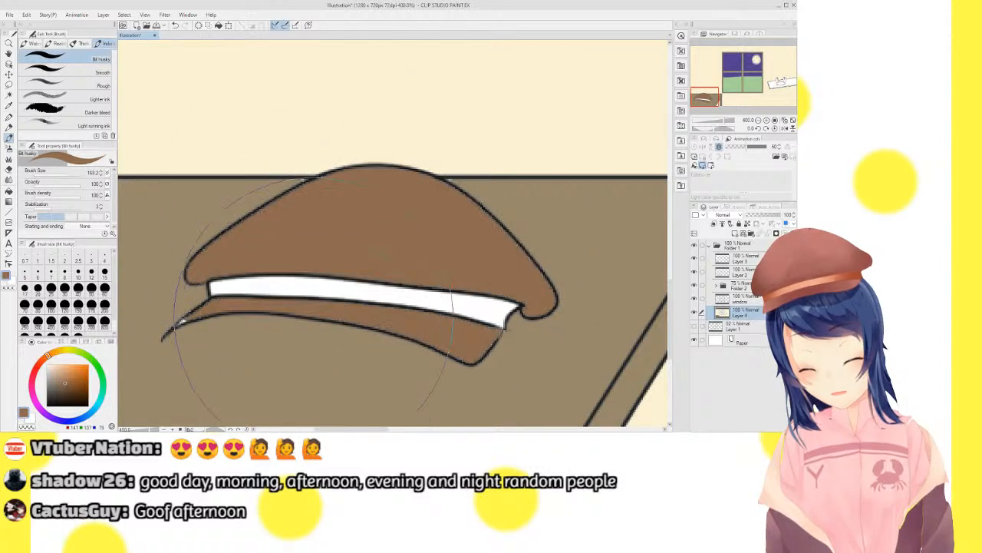
pyautogui.hotkey('ctrl', 'd')
pyautogui.moveTo(70, 176); pyautogui.dragTo(46, 176)
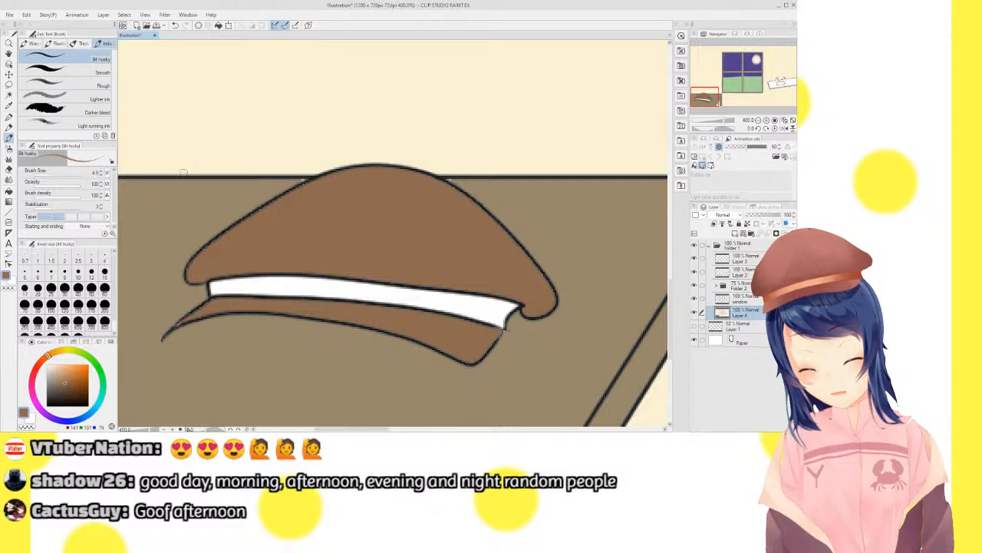
# Auto-select the white hat band, paint it pale orange with an enlarged Bit husky brush, and deselect
pyautogui.click(9, 95)
pyautogui.click(253, 288)
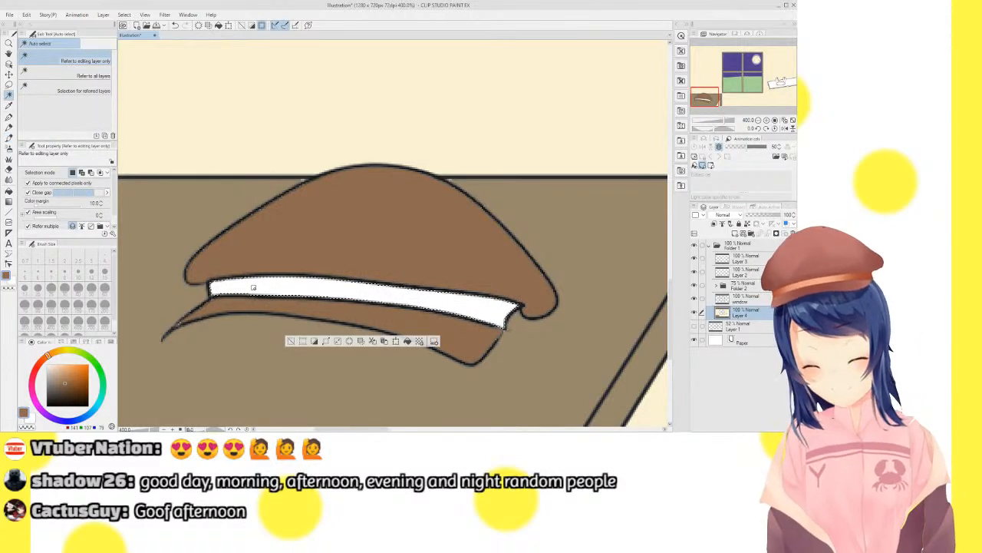
pyautogui.click(64, 368)
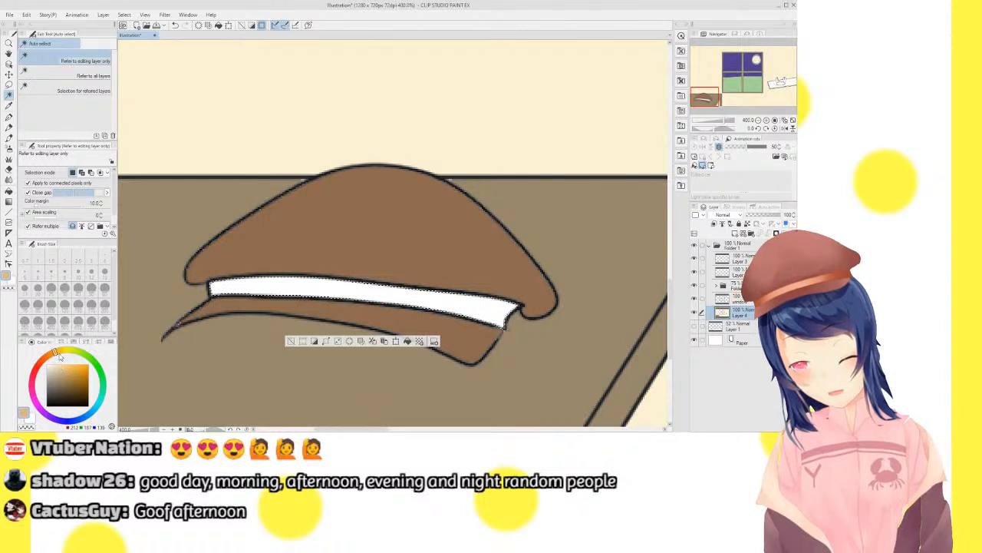
pyautogui.moveTo(56, 353); pyautogui.dragTo(53, 356)
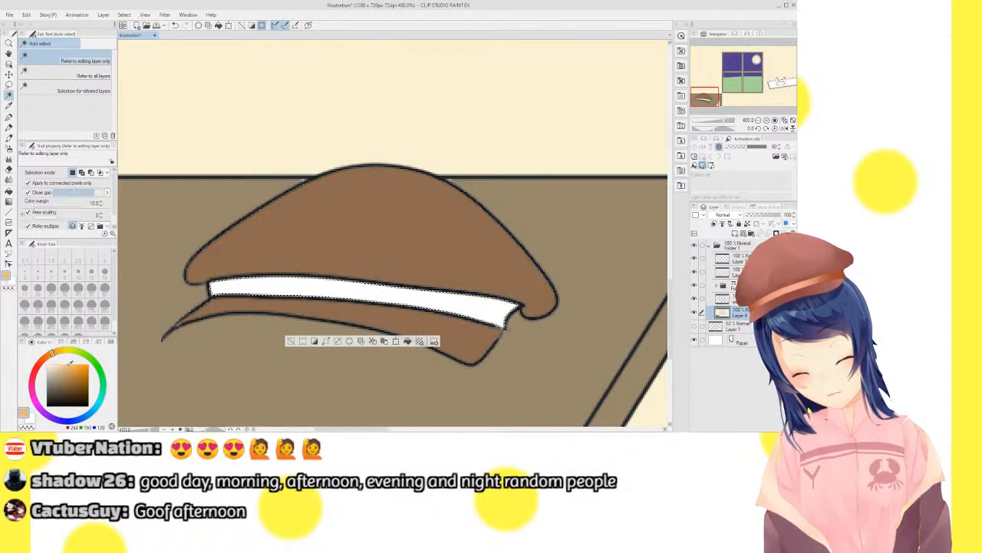
pyautogui.click(58, 368)
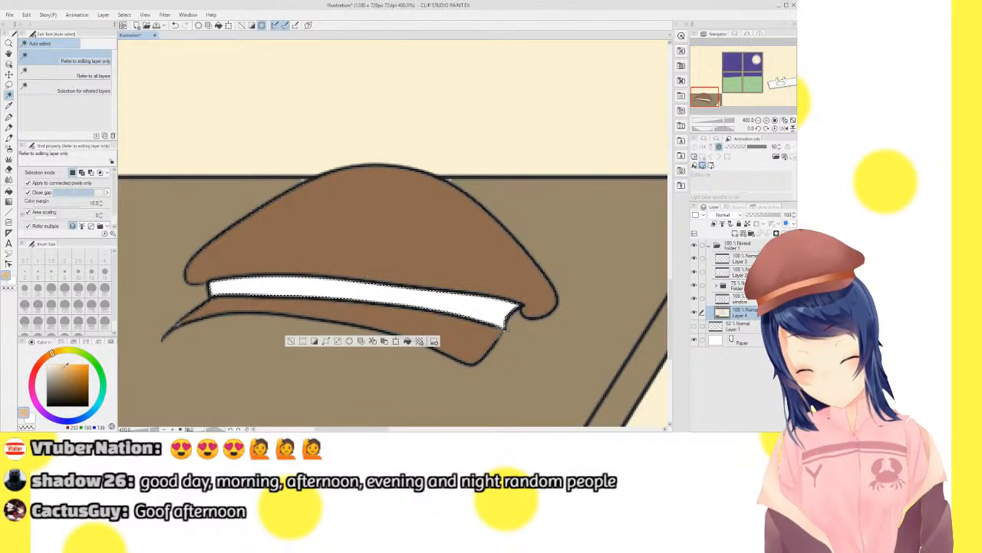
pyautogui.press('p')
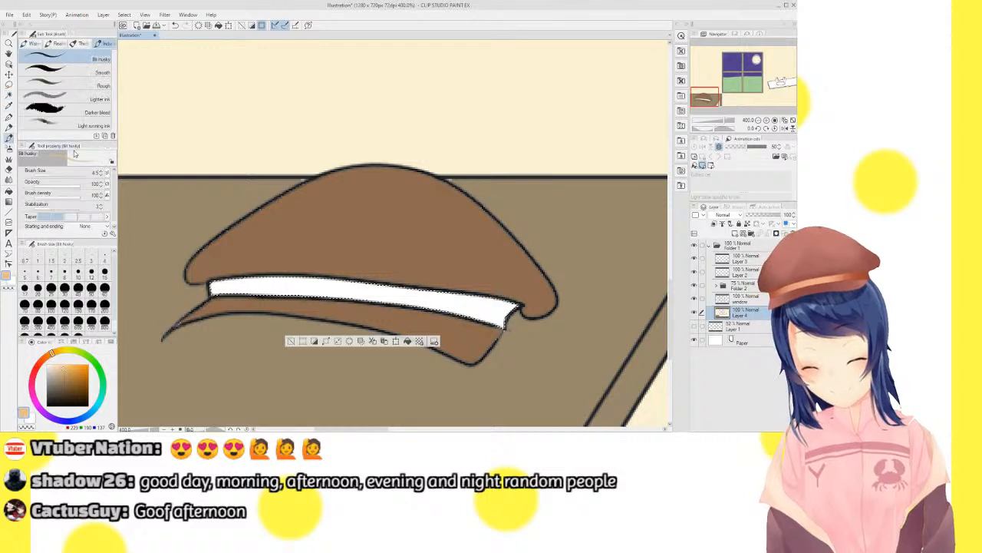
pyautogui.hotkey('ctrl', 'z')
pyautogui.click(55, 175)
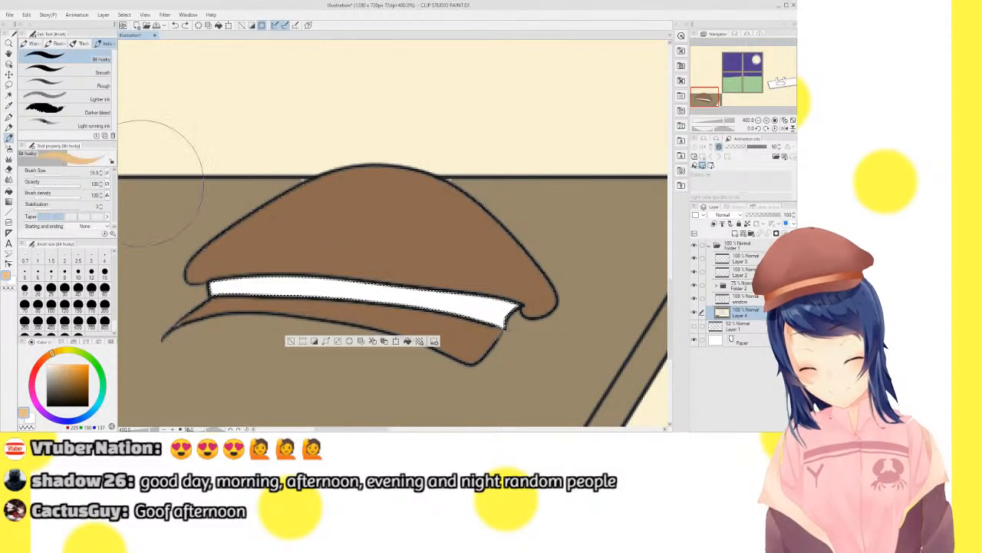
pyautogui.moveTo(212, 297)
pyautogui.mouseDown()
pyautogui.moveTo(290, 293)
pyautogui.moveTo(198, 286)
pyautogui.mouseUp()
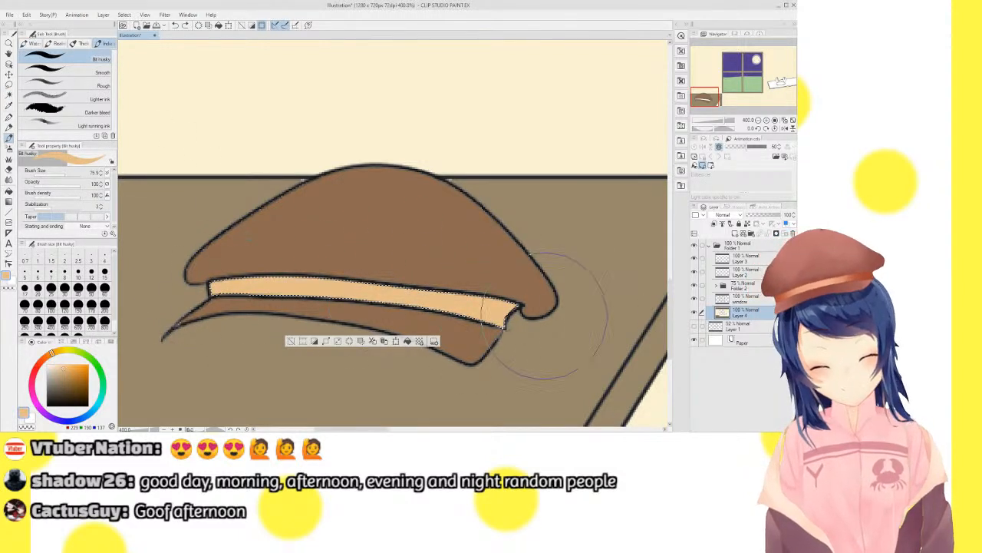
pyautogui.hotkey('ctrl', 'd')
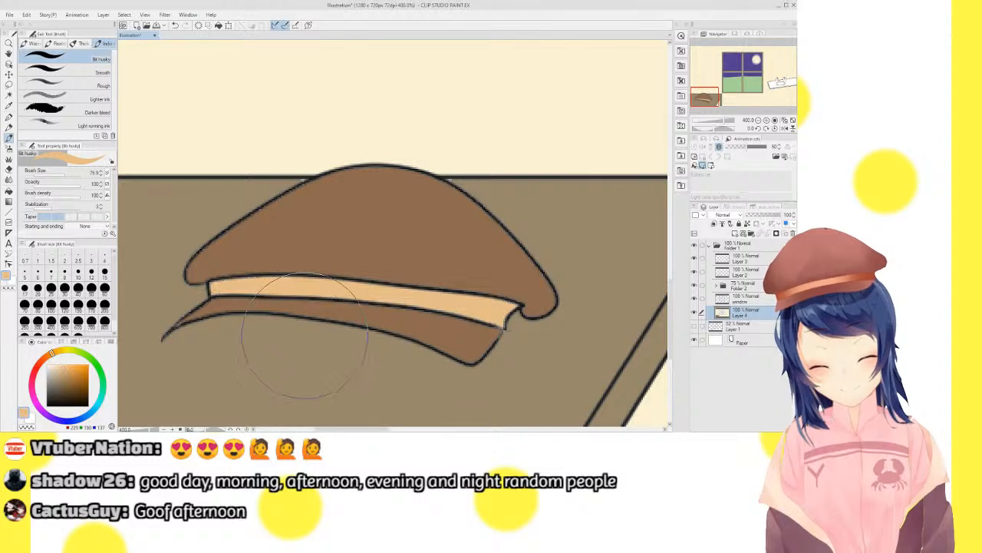
# Sample the brown already used in the artwork as the drawing color for the wall shelf
pyautogui.click(793, 120)
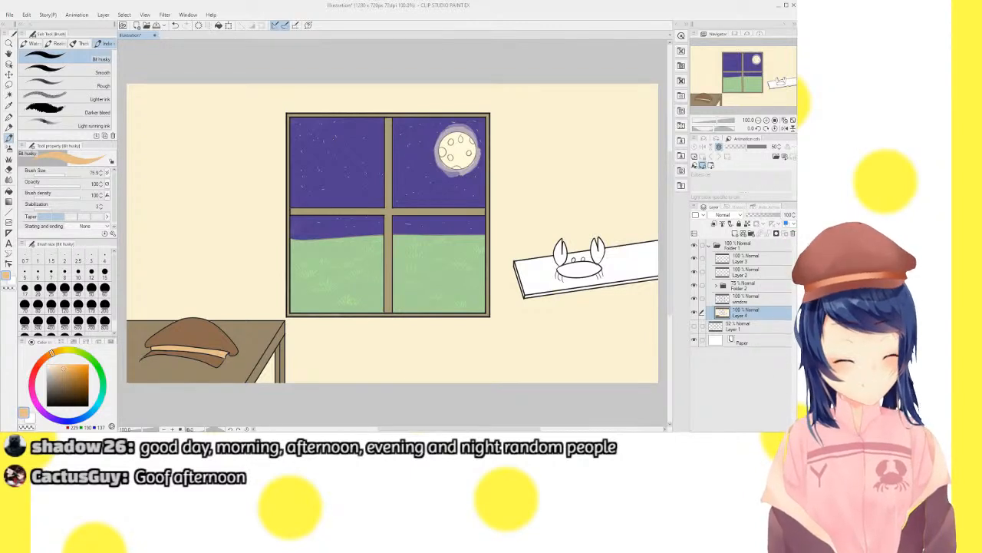
pyautogui.click(767, 120)
pyautogui.click(767, 120)
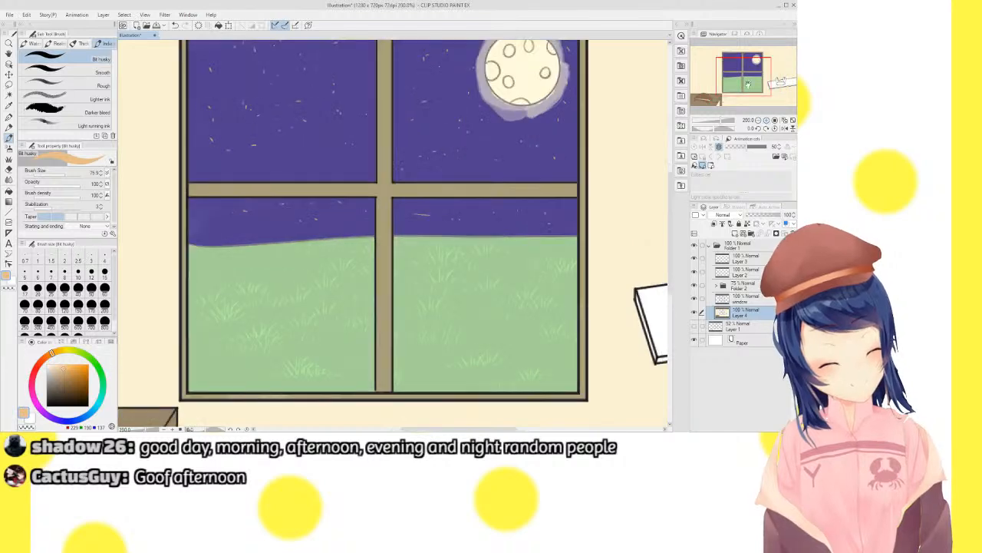
pyautogui.moveTo(745, 75)
pyautogui.mouseDown()
pyautogui.moveTo(756, 93)
pyautogui.moveTo(707, 85)
pyautogui.moveTo(786, 81)
pyautogui.mouseUp()
pyautogui.keyDown('alt'); pyautogui.click(488, 324); pyautogui.keyUp('alt')
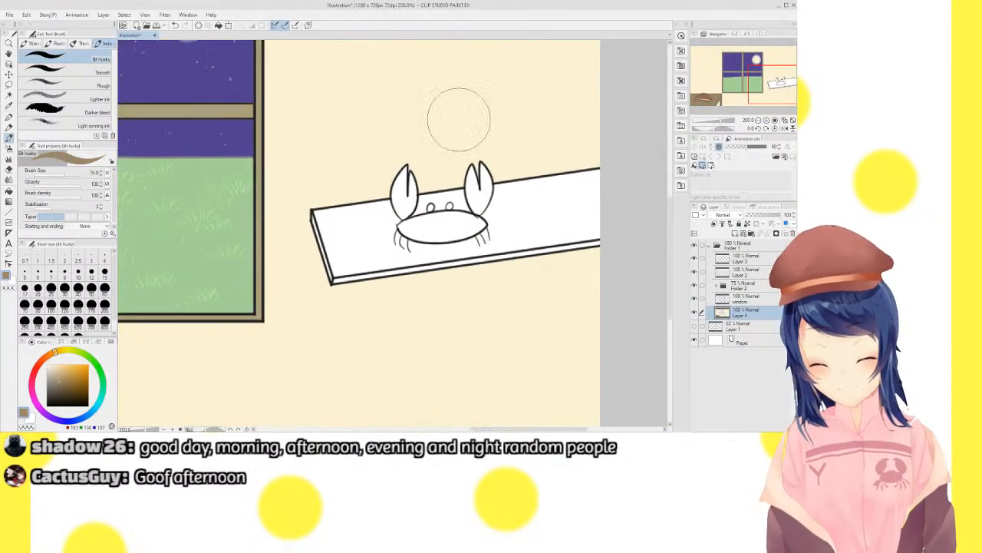
# Auto-select the shelf's left surface, end face and front edge, and paint them brown with the Bit husky brush
pyautogui.click(9, 86)
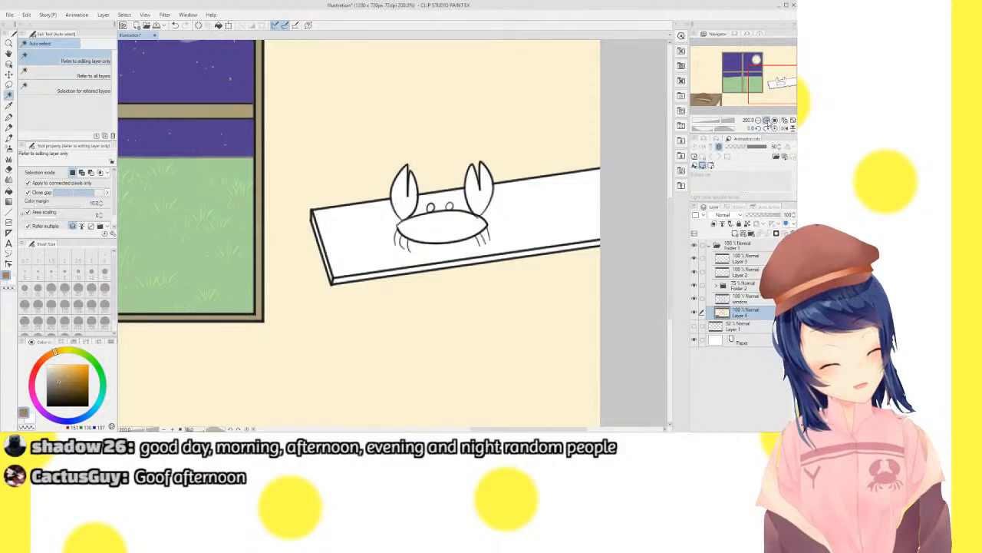
pyautogui.doubleClick(768, 121)
pyautogui.moveTo(774, 84); pyautogui.dragTo(780, 82)
pyautogui.doubleClick(759, 120)
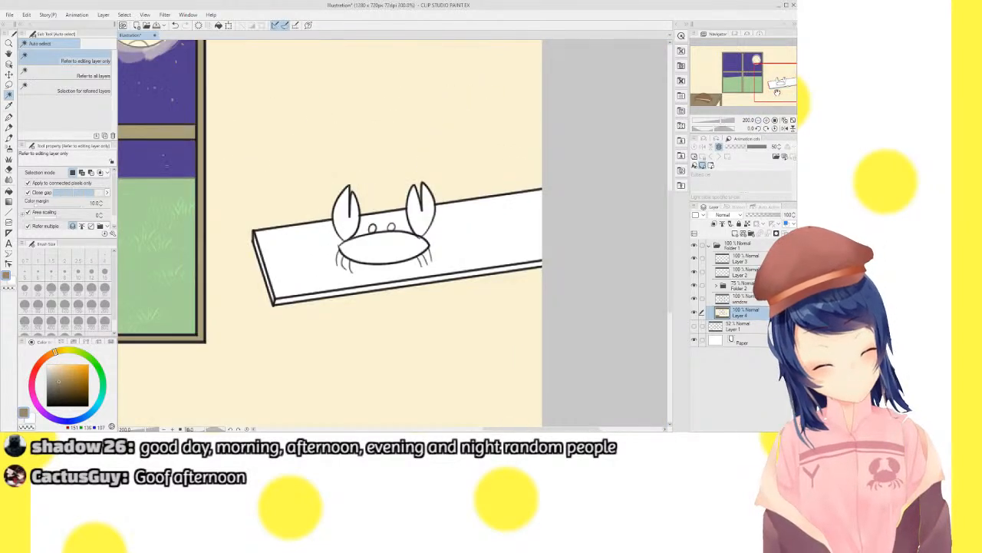
pyautogui.click(330, 244)
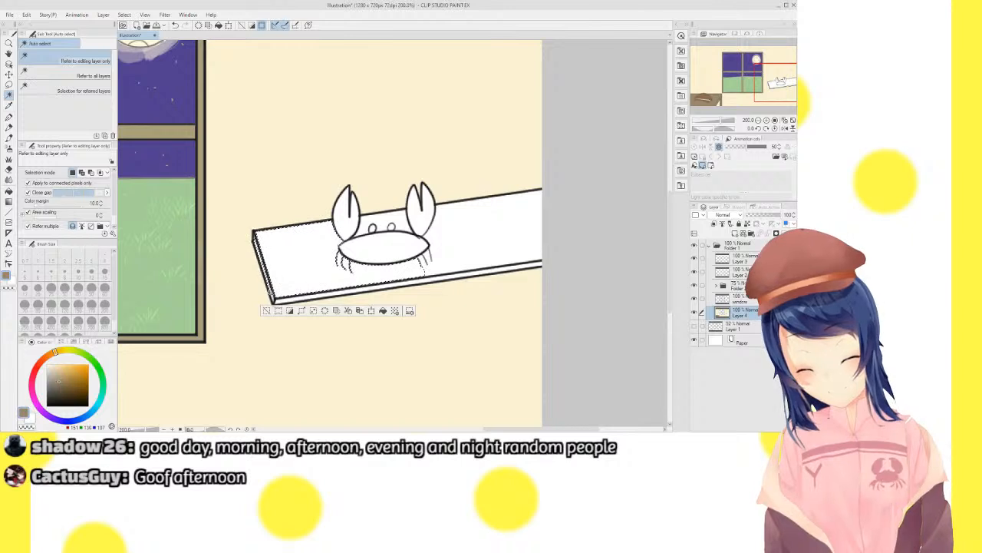
pyautogui.keyDown('shift'); pyautogui.click(272, 296); pyautogui.keyUp('shift')
pyautogui.keyDown('shift'); pyautogui.click(276, 301); pyautogui.keyUp('shift')
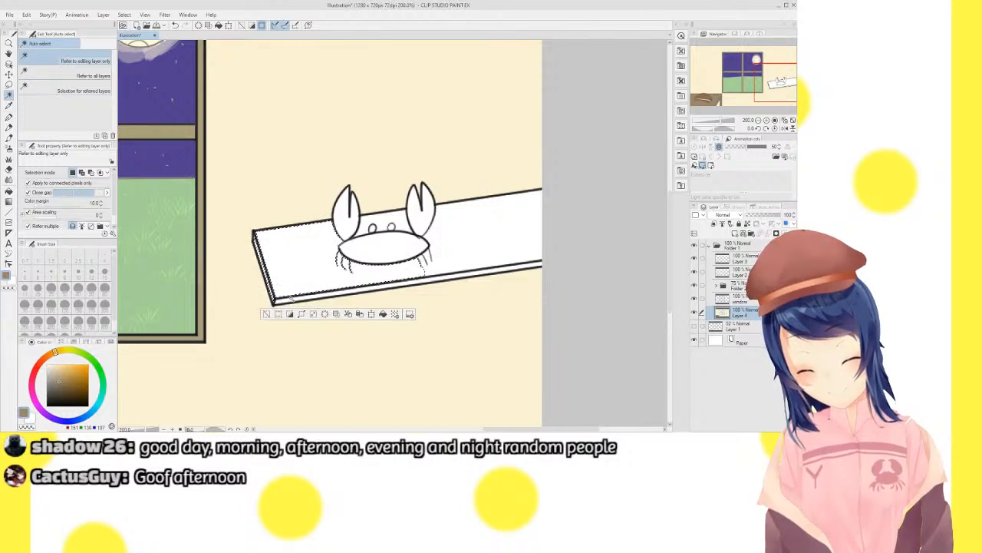
pyautogui.keyDown('shift'); pyautogui.click(305, 297); pyautogui.keyUp('shift')
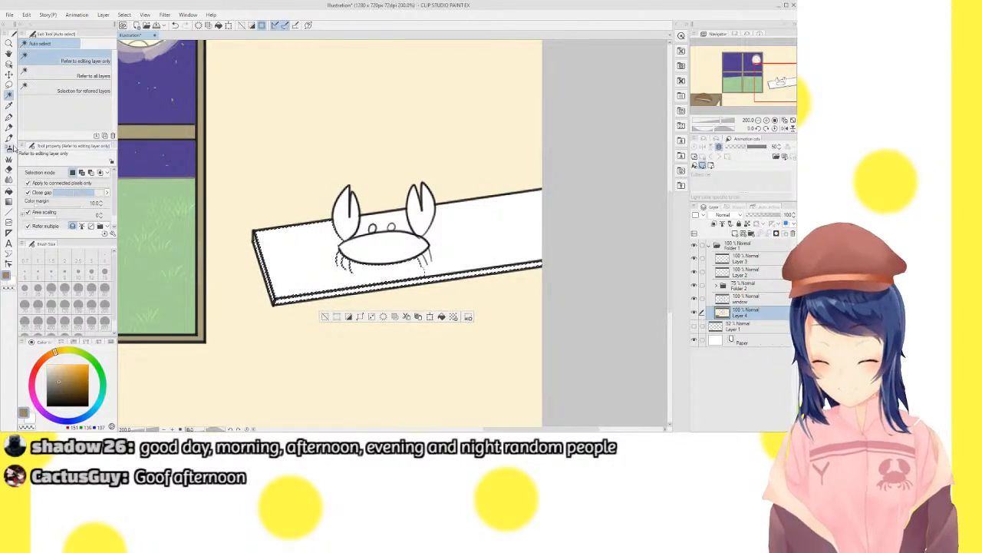
pyautogui.click(8, 139)
pyautogui.moveTo(349, 298)
pyautogui.mouseDown()
pyautogui.moveTo(265, 269)
pyautogui.moveTo(300, 187)
pyautogui.moveTo(275, 313)
pyautogui.moveTo(326, 270)
pyautogui.moveTo(335, 287)
pyautogui.mouseUp()
pyautogui.moveTo(406, 248)
pyautogui.mouseDown()
pyautogui.moveTo(385, 300)
pyautogui.moveTo(438, 274)
pyautogui.mouseUp()
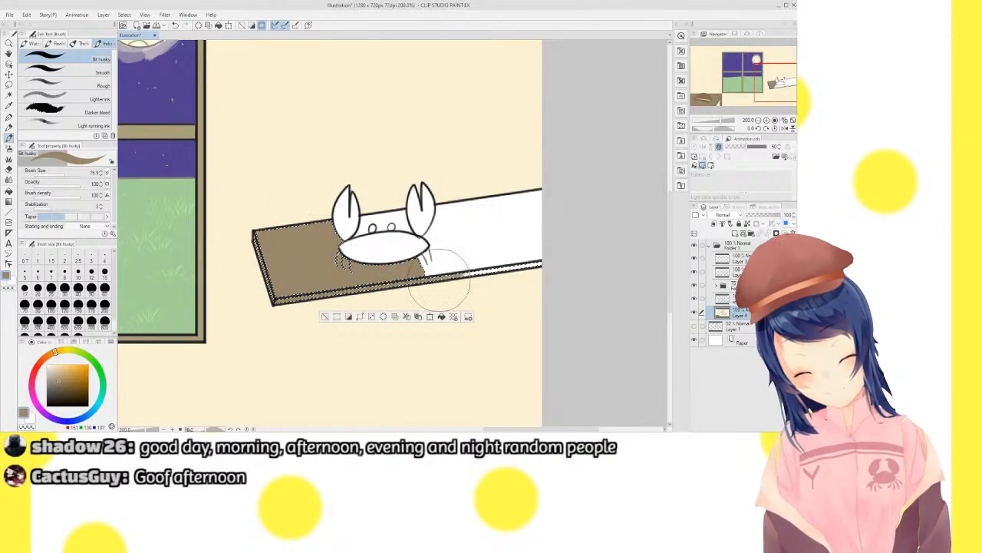
# Auto-select the remaining white shelf areas behind and to the right of the crab, paint them the same brown, and deselect
pyautogui.press('w')
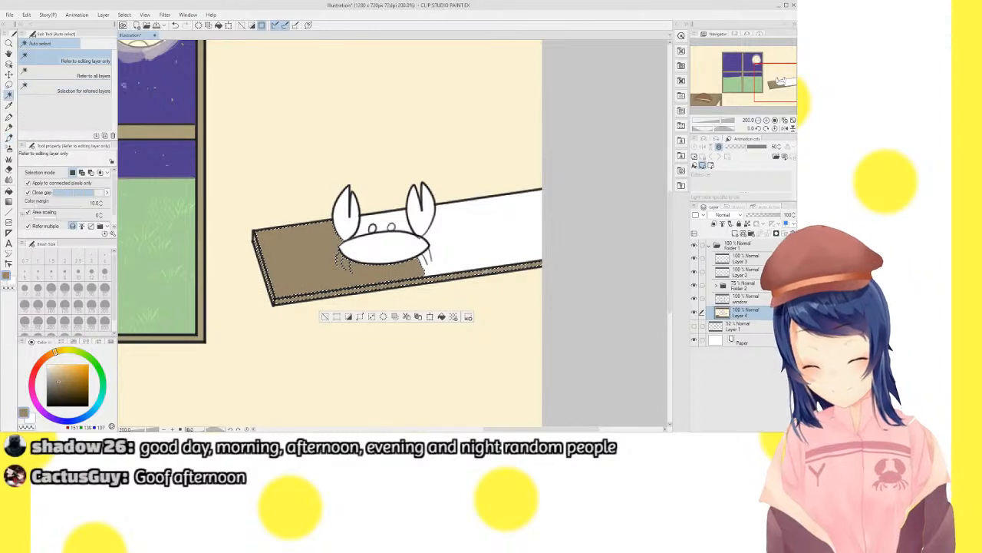
pyautogui.click(391, 225)
pyautogui.click(382, 220)
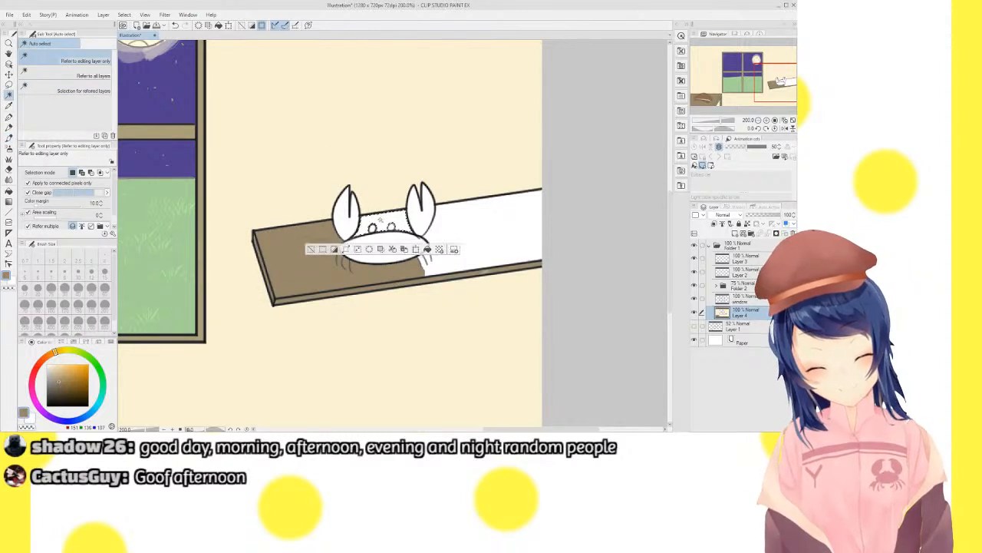
pyautogui.click(467, 229)
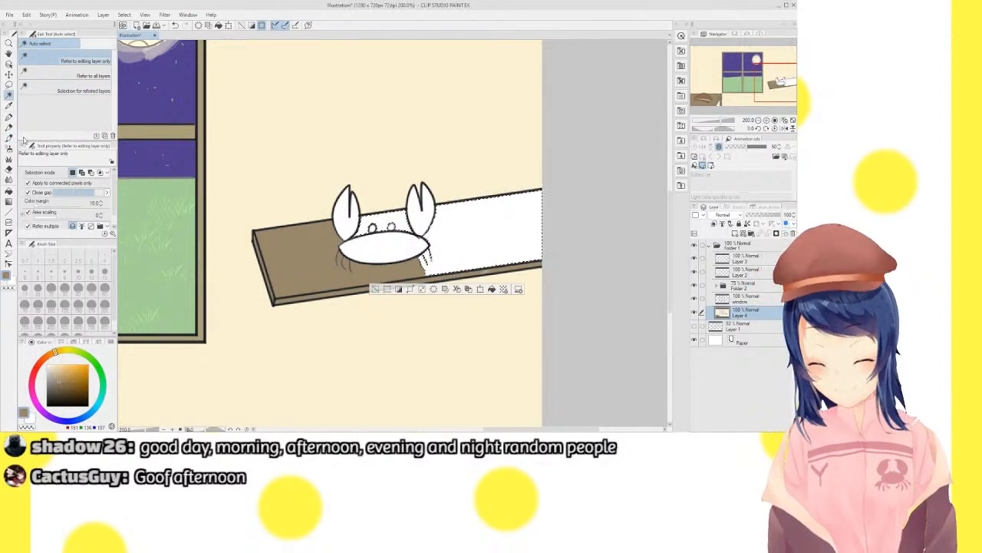
pyautogui.press('b')
pyautogui.moveTo(384, 214)
pyautogui.mouseDown()
pyautogui.moveTo(445, 222)
pyautogui.moveTo(384, 244)
pyautogui.moveTo(394, 292)
pyautogui.moveTo(520, 246)
pyautogui.moveTo(508, 188)
pyautogui.mouseUp()
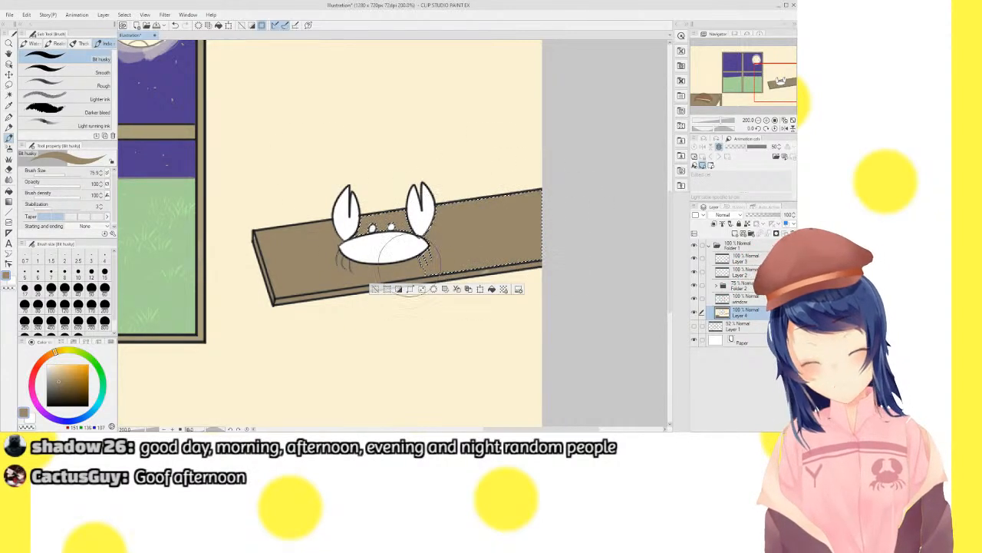
pyautogui.click(377, 289)
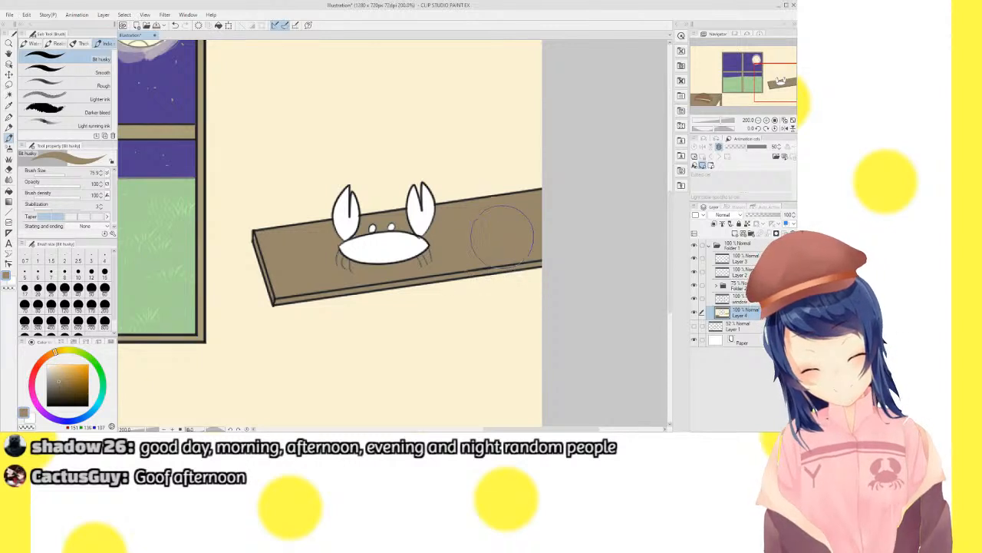
# Fill both of the crab's eyes with black using the Darker pencil
pyautogui.click(766, 121)
pyautogui.click(766, 120)
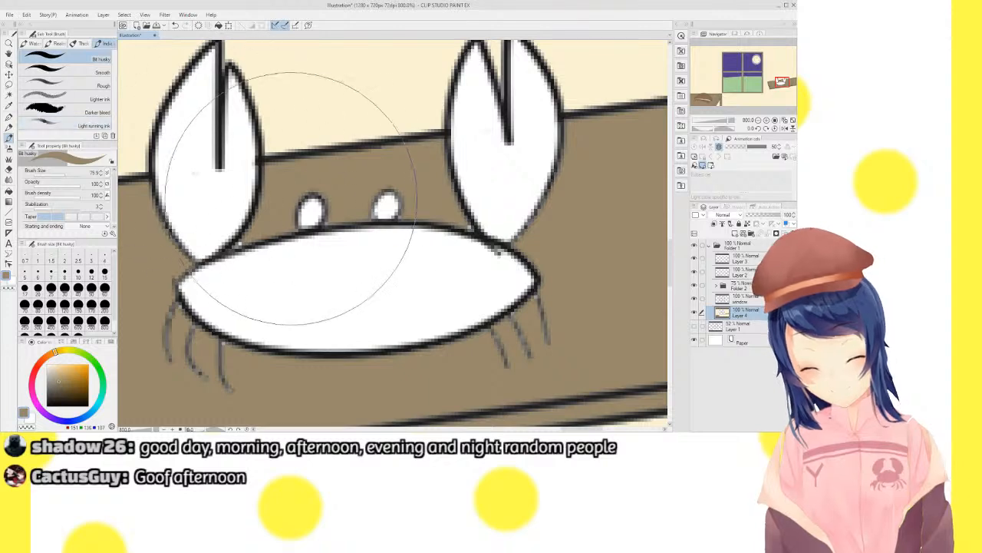
pyautogui.click(9, 128)
pyautogui.moveTo(308, 213); pyautogui.dragTo(316, 204)
pyautogui.hotkey('ctrl', 'z')
pyautogui.moveTo(51, 402); pyautogui.dragTo(42, 418)
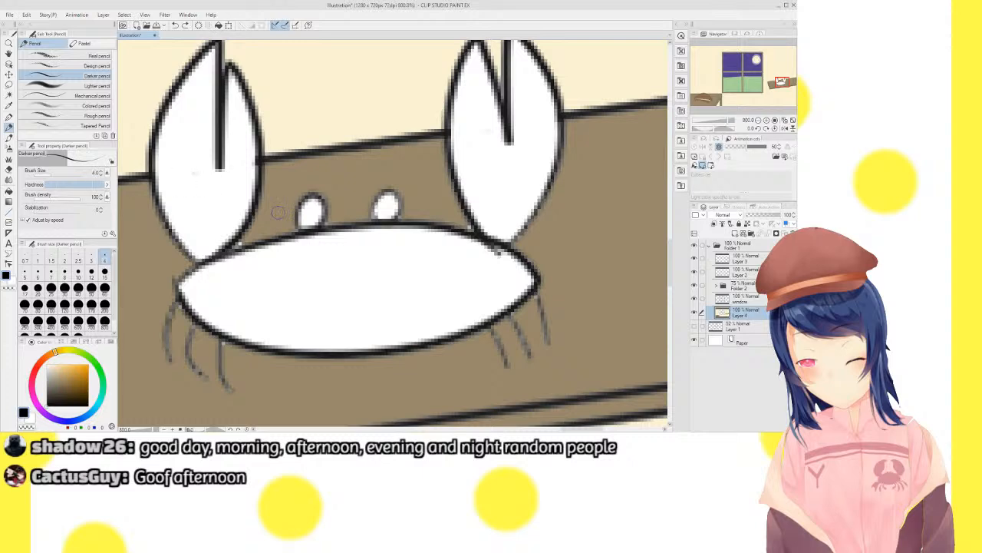
pyautogui.moveTo(310, 210); pyautogui.dragTo(304, 218)
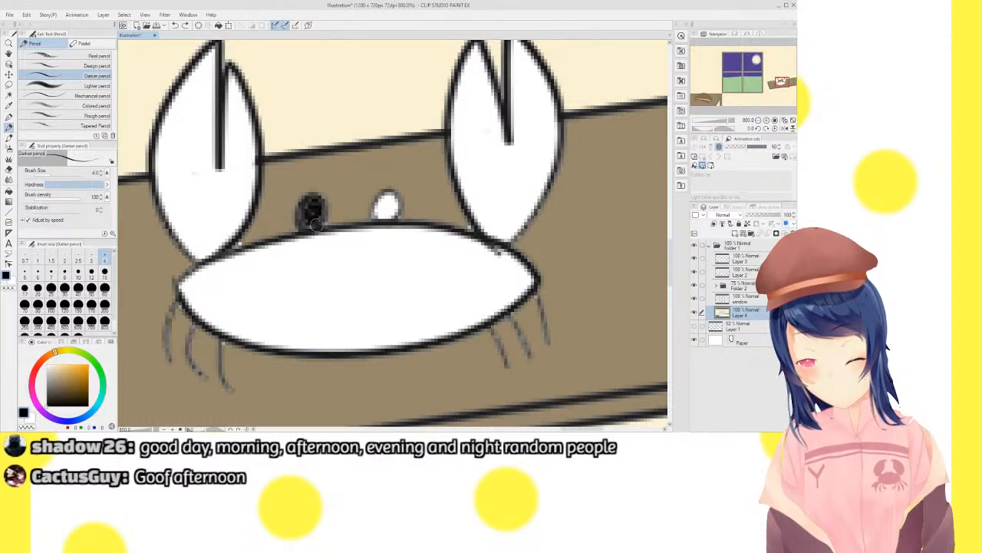
pyautogui.moveTo(382, 208); pyautogui.dragTo(387, 209)
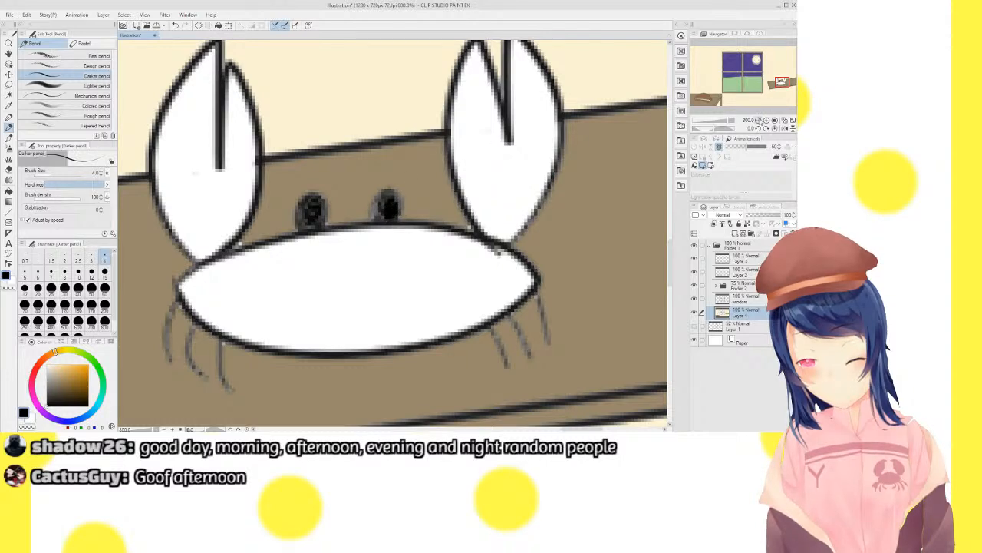
# Auto-select the crab's claws and body and switch to the Bit husky brush
pyautogui.hotkey('ctrl', '-')
pyautogui.click(8, 94)
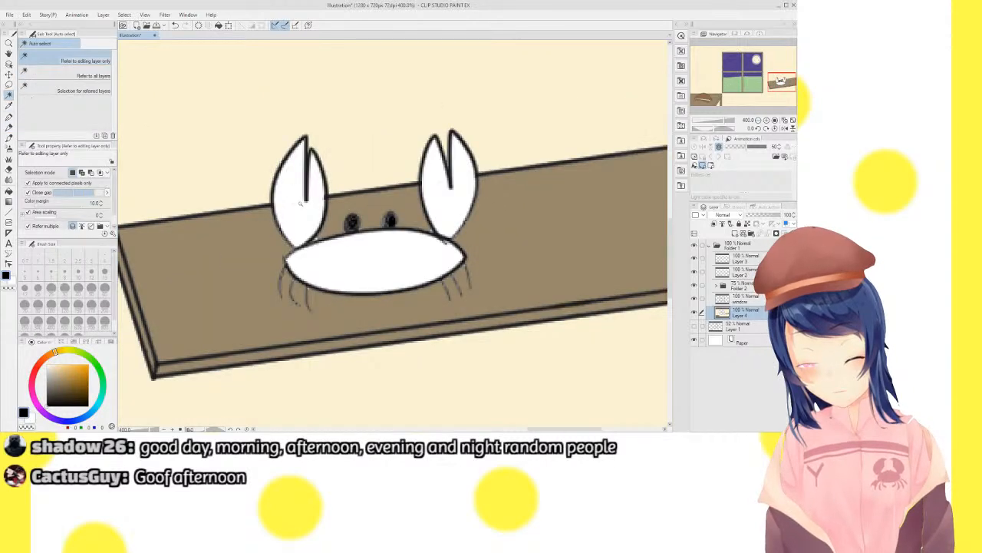
pyautogui.click(300, 203)
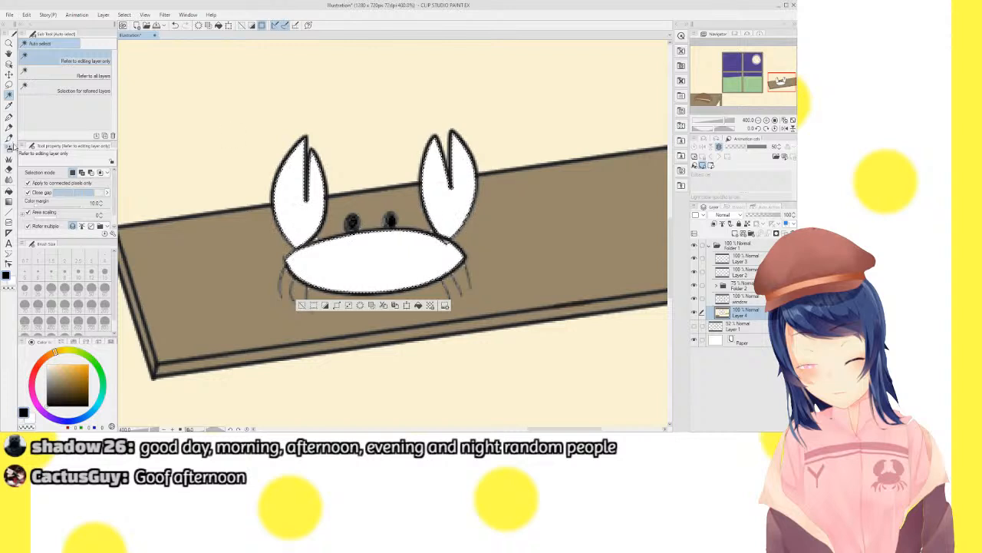
pyautogui.click(9, 138)
# Try a pale peach Bit husky stroke on the selected crab and undo it
pyautogui.moveTo(55, 352)
pyautogui.mouseDown()
pyautogui.moveTo(34, 373)
pyautogui.moveTo(48, 355)
pyautogui.moveTo(69, 378)
pyautogui.moveTo(56, 364)
pyautogui.moveTo(71, 363)
pyautogui.mouseUp()
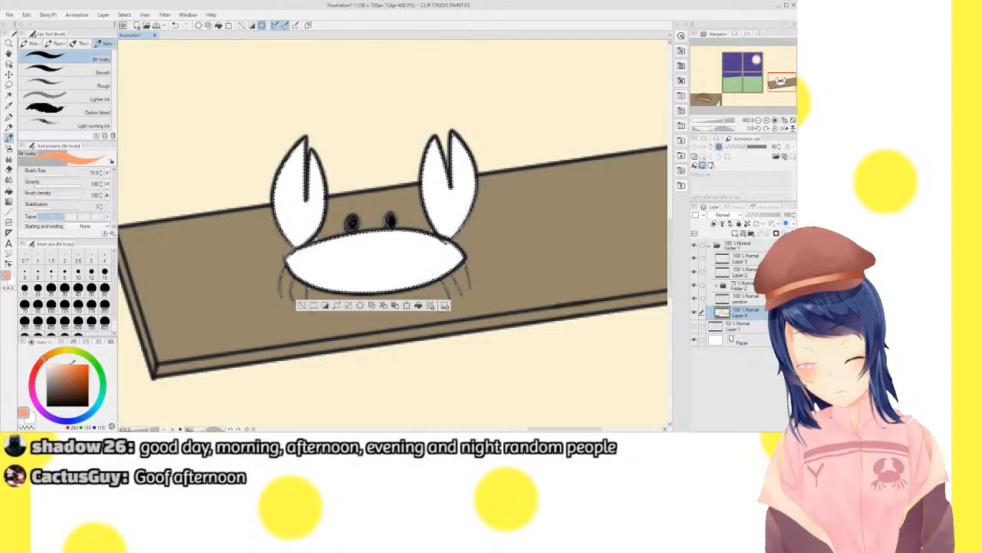
pyautogui.moveTo(252, 171)
pyautogui.mouseDown()
pyautogui.moveTo(286, 188)
pyautogui.moveTo(323, 142)
pyautogui.mouseUp()
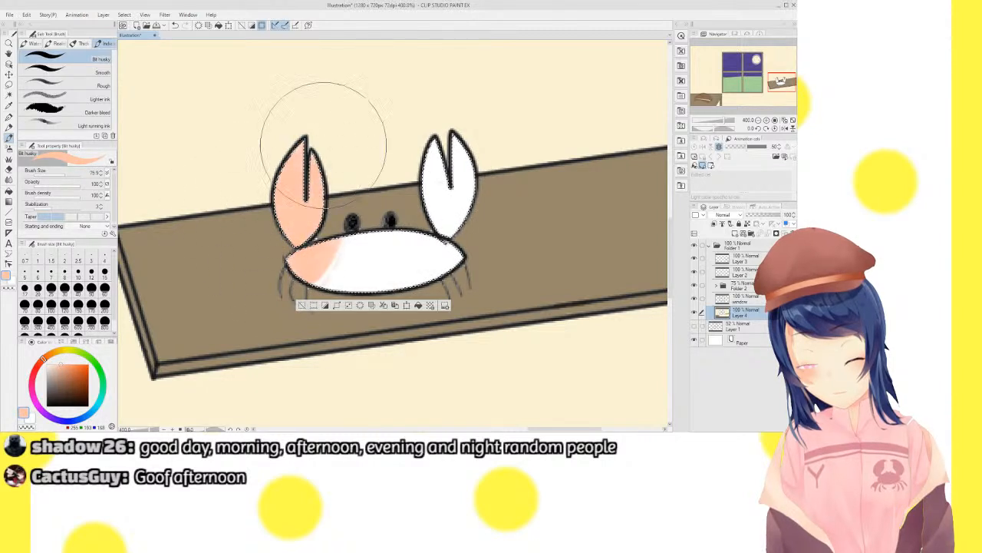
pyautogui.hotkey('ctrl', 'z')
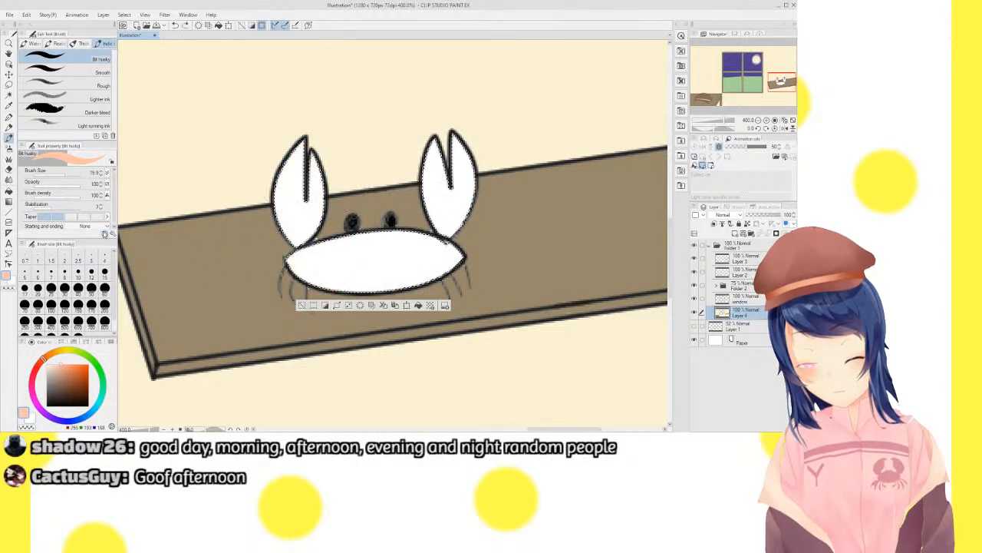
# Shift the color to a redder, more saturated salmon, paint the selected claws and body of the crab, and deselect
pyautogui.click(40, 362)
pyautogui.moveTo(280, 172)
pyautogui.mouseDown()
pyautogui.moveTo(311, 149)
pyautogui.moveTo(292, 193)
pyautogui.moveTo(304, 264)
pyautogui.moveTo(318, 265)
pyautogui.moveTo(306, 265)
pyautogui.moveTo(319, 253)
pyautogui.moveTo(353, 293)
pyautogui.moveTo(374, 254)
pyautogui.moveTo(418, 271)
pyautogui.moveTo(443, 259)
pyautogui.mouseUp()
pyautogui.hotkey('ctrl', 'z')
pyautogui.click(68, 365)
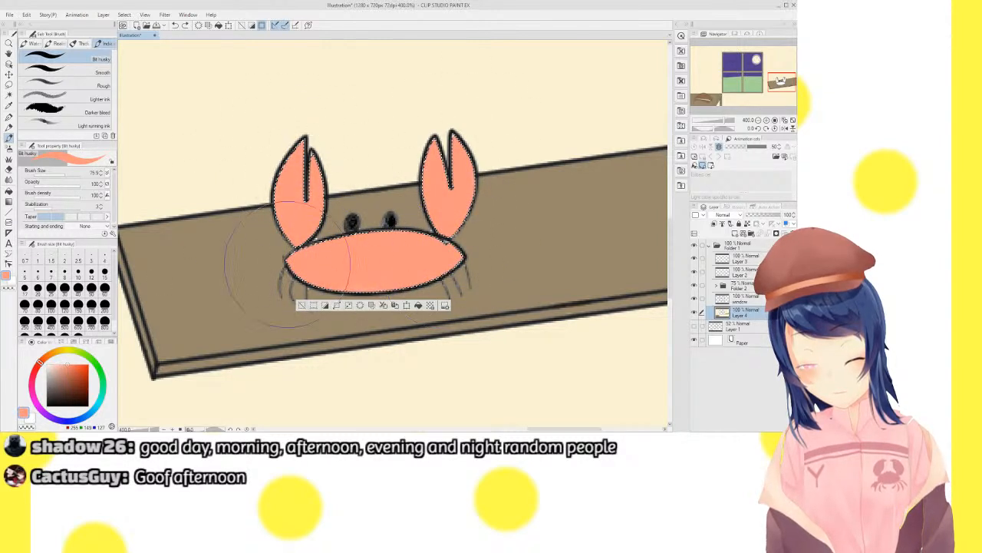
pyautogui.hotkey('ctrl', 'd')
# Create a new raster layer named shading and move it above Layer 3 in Folder 1
pyautogui.click(791, 121)
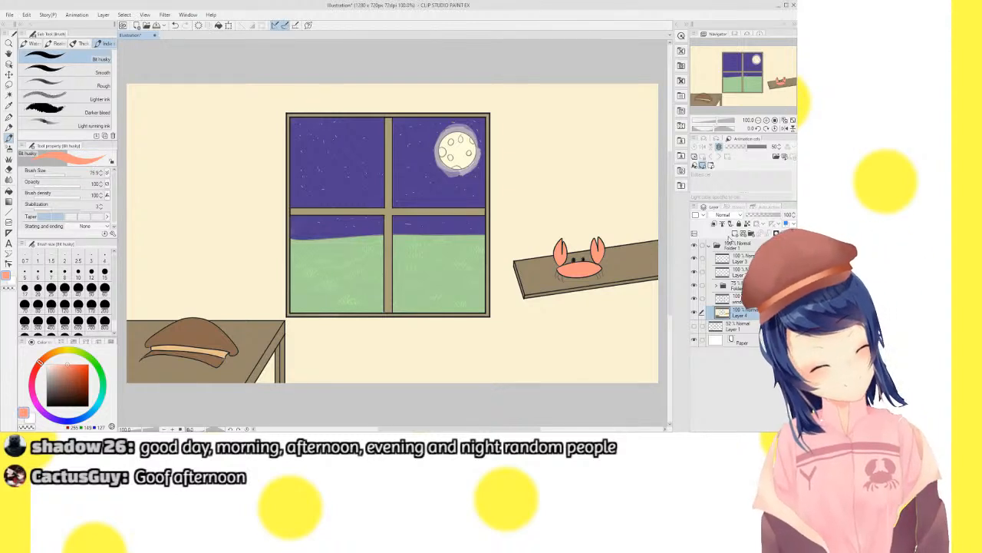
pyautogui.click(732, 234)
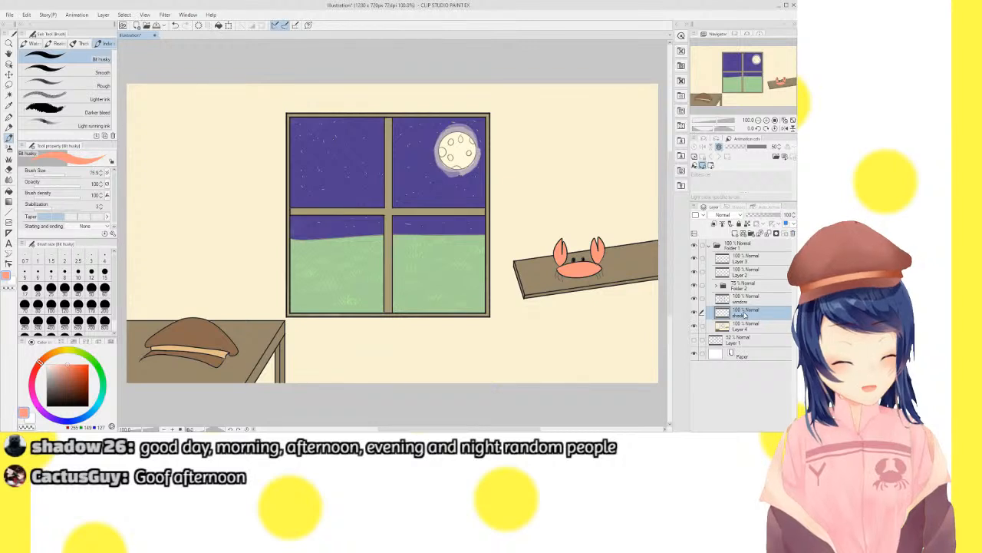
pyautogui.moveTo(754, 256); pyautogui.dragTo(756, 256)
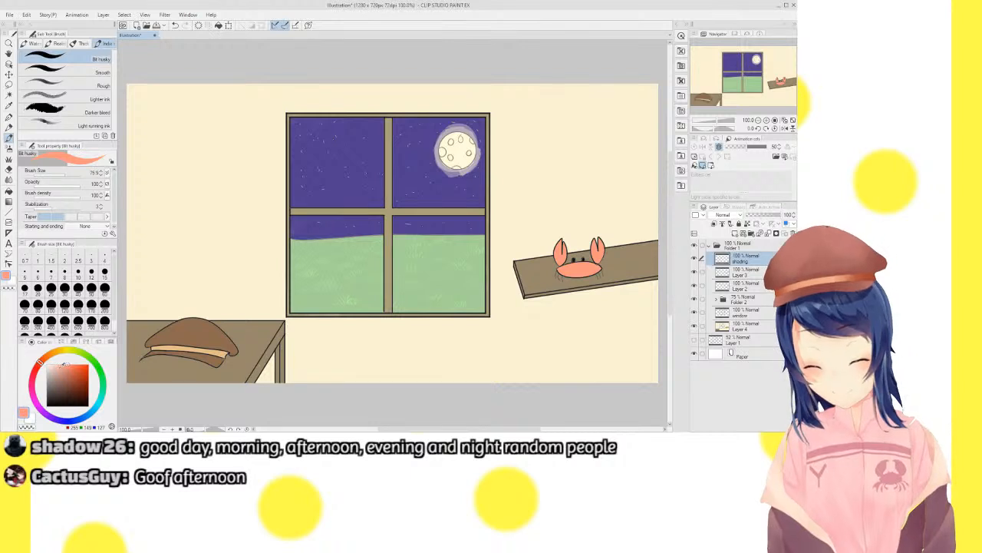
# Sample the cream wall color, shift it to a darker tan, and test a Bit husky stroke at size 129 and opacity 27
pyautogui.moveTo(65, 365)
pyautogui.mouseDown()
pyautogui.moveTo(49, 382)
pyautogui.moveTo(48, 366)
pyautogui.moveTo(64, 381)
pyautogui.moveTo(62, 372)
pyautogui.mouseUp()
pyautogui.keyDown('alt'); pyautogui.click(238, 172); pyautogui.keyUp('alt')
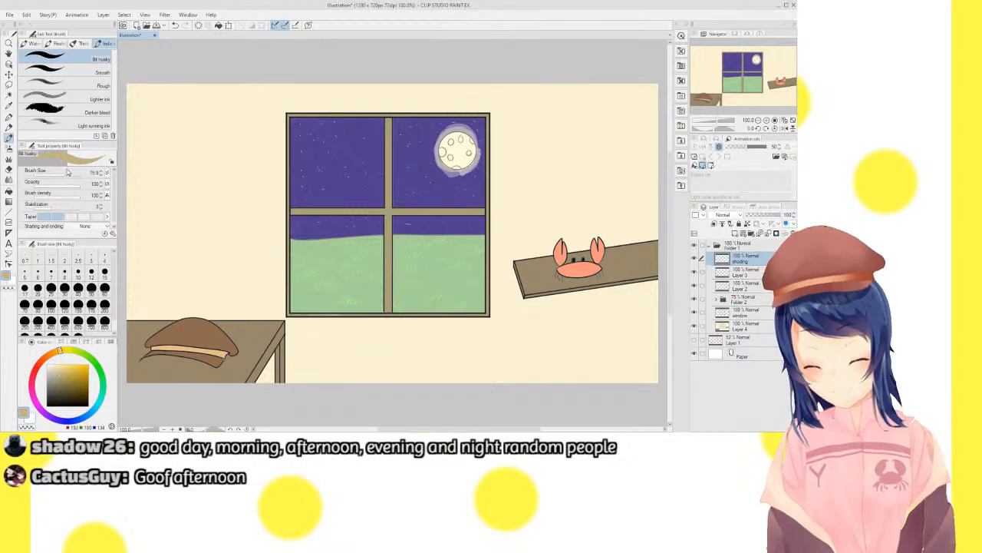
pyautogui.moveTo(67, 172); pyautogui.dragTo(55, 185)
pyautogui.moveTo(145, 104); pyautogui.dragTo(158, 215)
pyautogui.hotkey('ctrl', 'z')
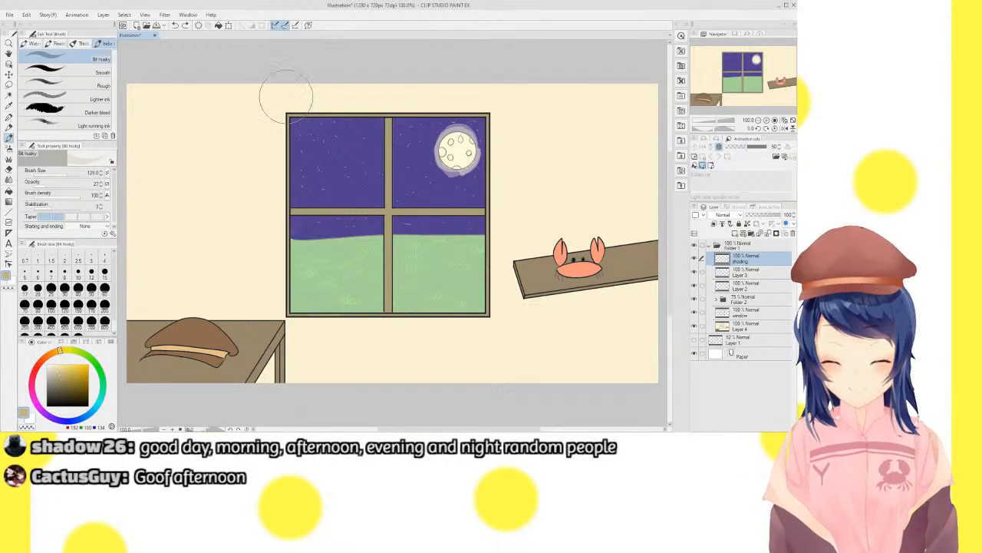
# Try shading the upper wall around the window with translucent tan Bit husky strokes and undo them all
pyautogui.moveTo(284, 84)
pyautogui.mouseDown()
pyautogui.moveTo(225, 125)
pyautogui.moveTo(331, 69)
pyautogui.moveTo(156, 151)
pyautogui.moveTo(285, 88)
pyautogui.moveTo(180, 140)
pyautogui.moveTo(237, 96)
pyautogui.moveTo(171, 125)
pyautogui.moveTo(263, 71)
pyautogui.moveTo(144, 114)
pyautogui.mouseUp()
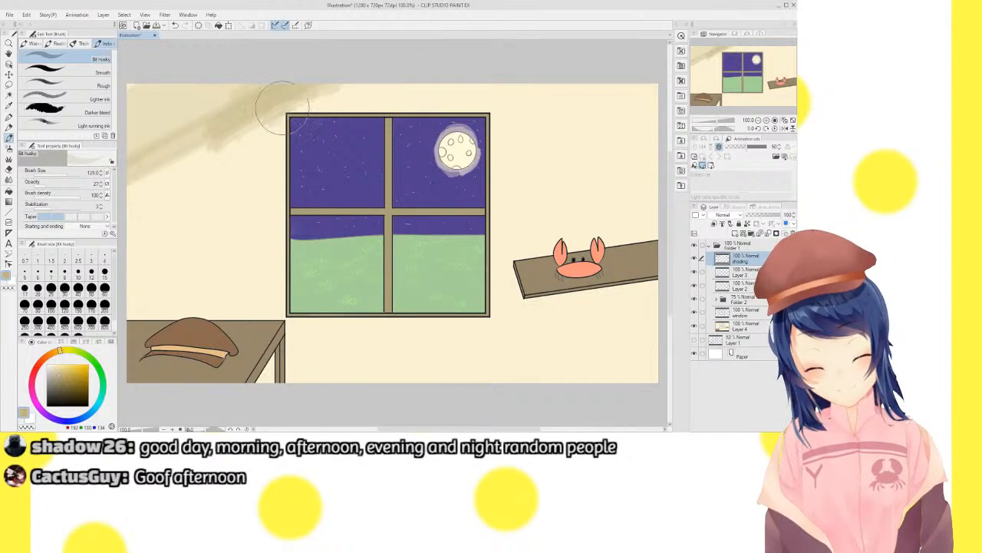
pyautogui.moveTo(285, 105)
pyautogui.mouseDown()
pyautogui.moveTo(408, 88)
pyautogui.moveTo(307, 85)
pyautogui.moveTo(557, 86)
pyautogui.moveTo(421, 90)
pyautogui.moveTo(614, 119)
pyautogui.moveTo(466, 97)
pyautogui.moveTo(641, 150)
pyautogui.moveTo(590, 112)
pyautogui.moveTo(621, 105)
pyautogui.moveTo(608, 78)
pyautogui.moveTo(565, 111)
pyautogui.moveTo(491, 94)
pyautogui.moveTo(656, 158)
pyautogui.mouseUp()
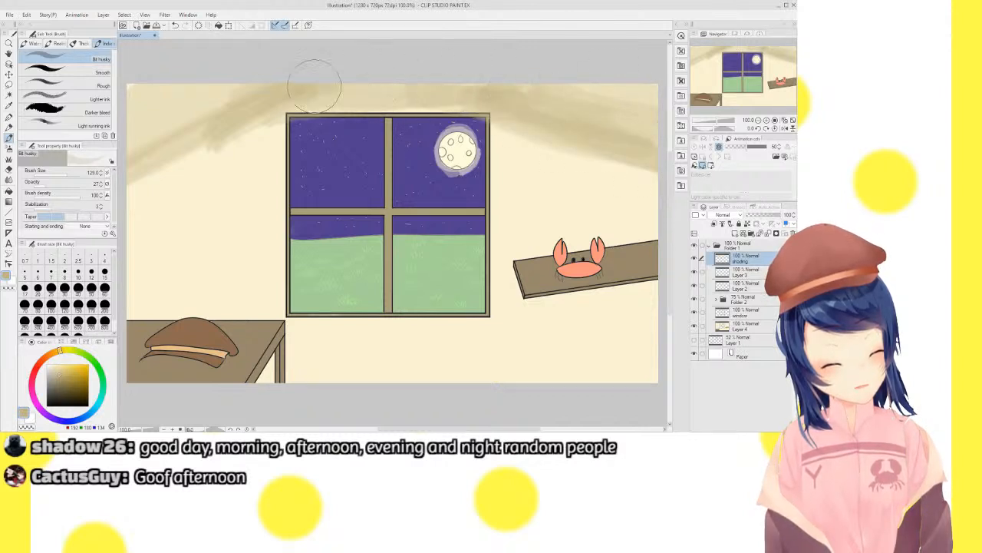
pyautogui.hotkey('ctrl', 'z')
pyautogui.hotkey('ctrl', 'z')
pyautogui.hotkey('ctrl', 'z')
pyautogui.hotkey('ctrl', 'z')
pyautogui.hotkey('ctrl', 'z')
pyautogui.hotkey('ctrl', 'z')
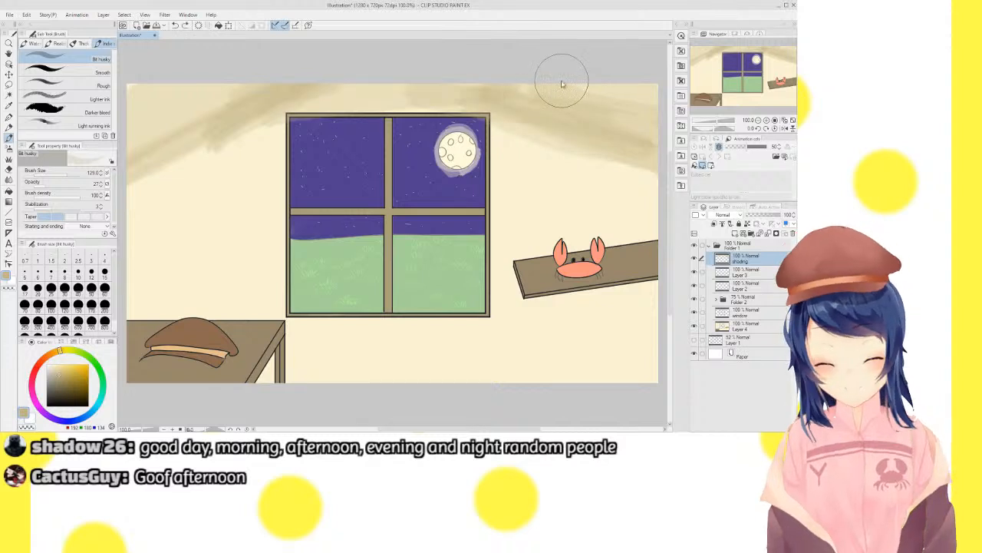
pyautogui.hotkey('ctrl', 'z')
pyautogui.hotkey('ctrl', 'z')
pyautogui.hotkey('ctrl', 'z')
pyautogui.hotkey('ctrl', 'z')
pyautogui.hotkey('ctrl', 'z')
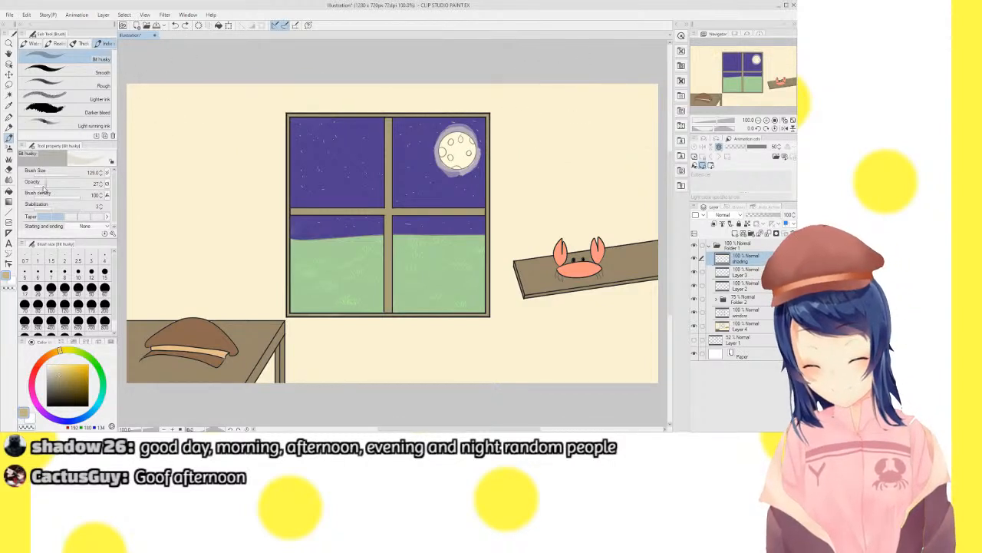
# Paint a lighter tan shadow band across the top of the wall at opacity 100 and move the shading layer directly above Layer 4
pyautogui.moveTo(44, 187); pyautogui.dragTo(83, 187)
pyautogui.moveTo(215, 101)
pyautogui.mouseDown()
pyautogui.moveTo(215, 89)
pyautogui.moveTo(198, 112)
pyautogui.mouseUp()
pyautogui.hotkey('ctrl', 'z')
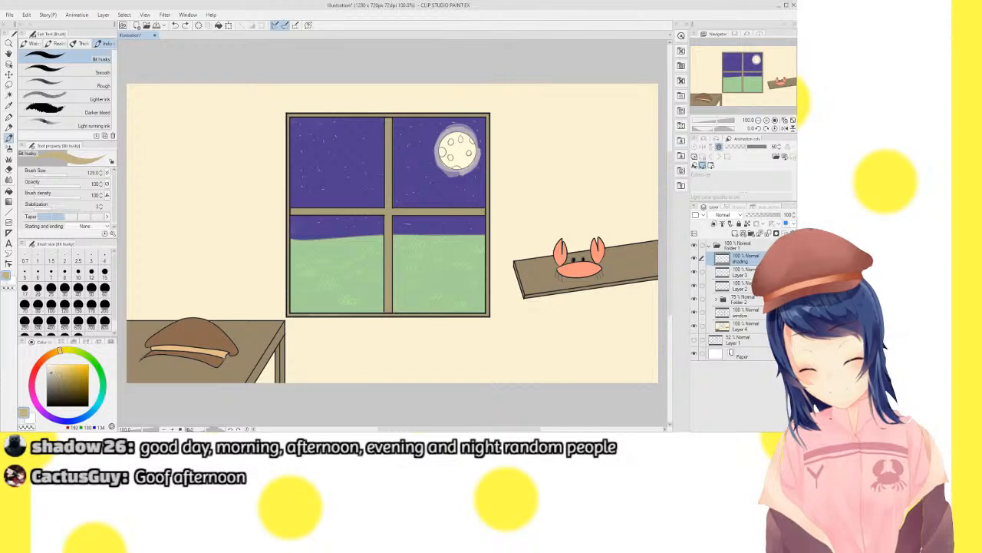
pyautogui.click(57, 369)
pyautogui.moveTo(308, 90)
pyautogui.mouseDown()
pyautogui.moveTo(125, 155)
pyautogui.moveTo(306, 76)
pyautogui.moveTo(135, 120)
pyautogui.moveTo(221, 89)
pyautogui.moveTo(147, 100)
pyautogui.mouseUp()
pyautogui.moveTo(336, 72)
pyautogui.mouseDown()
pyautogui.moveTo(345, 99)
pyautogui.moveTo(489, 86)
pyautogui.mouseUp()
pyautogui.hotkey('ctrl', 'z')
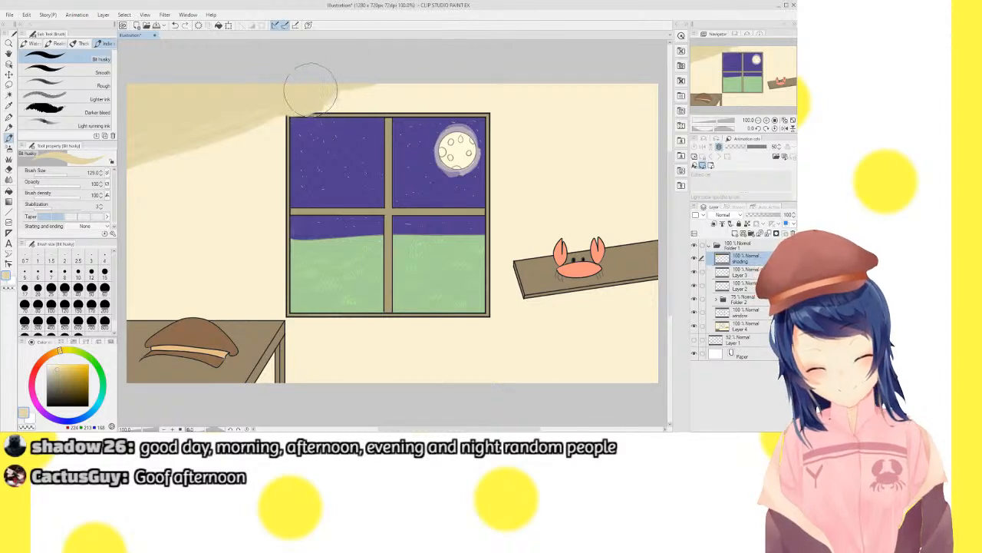
pyautogui.moveTo(291, 86)
pyautogui.mouseDown()
pyautogui.moveTo(532, 96)
pyautogui.moveTo(500, 103)
pyautogui.moveTo(488, 93)
pyautogui.moveTo(526, 110)
pyautogui.moveTo(568, 78)
pyautogui.moveTo(559, 69)
pyautogui.moveTo(511, 80)
pyautogui.moveTo(536, 79)
pyautogui.mouseUp()
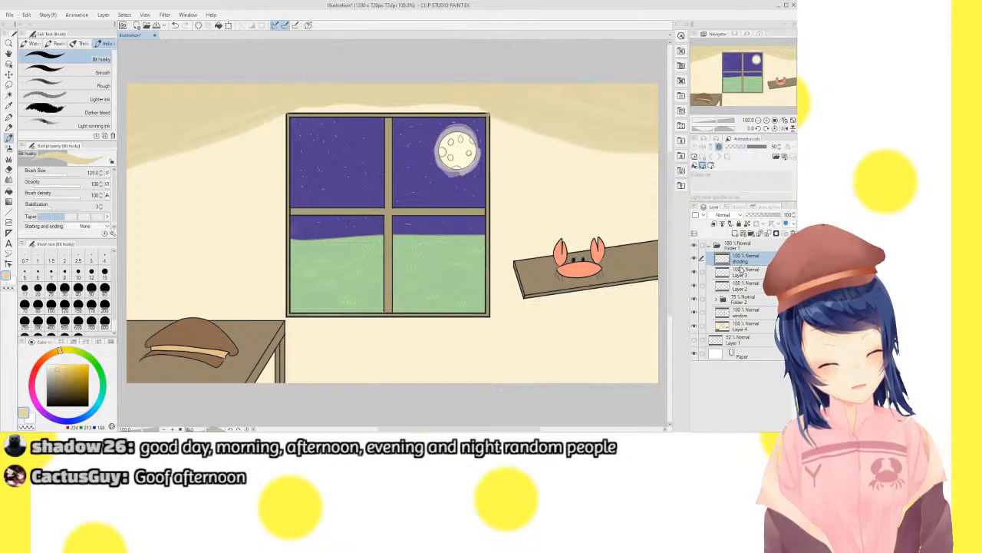
pyautogui.moveTo(740, 316); pyautogui.dragTo(739, 320)
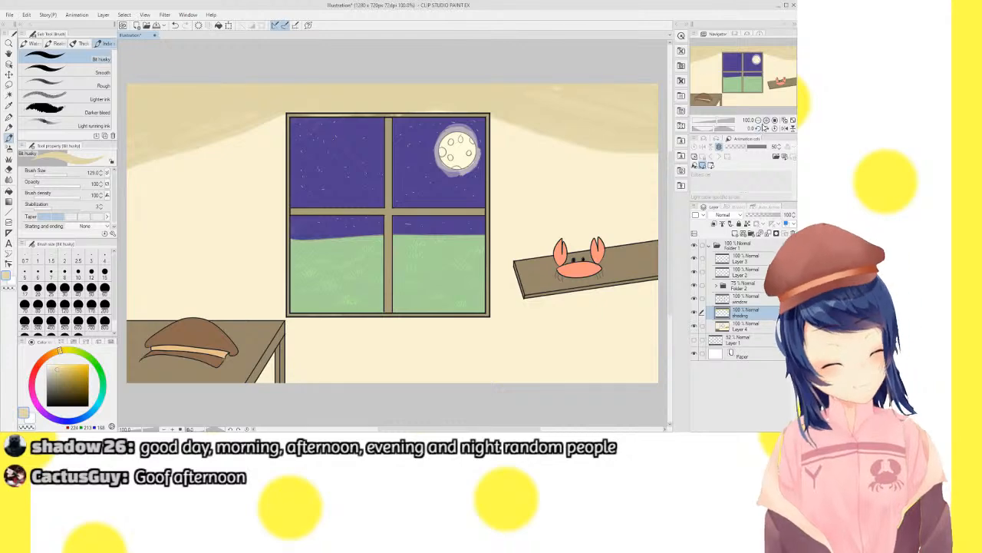
# Set the Bit husky brush to size 10 and paint a tan wall shadow around the shelf's free end and nearby underside
pyautogui.click(766, 120)
pyautogui.click(766, 121)
pyautogui.moveTo(748, 73); pyautogui.dragTo(780, 85)
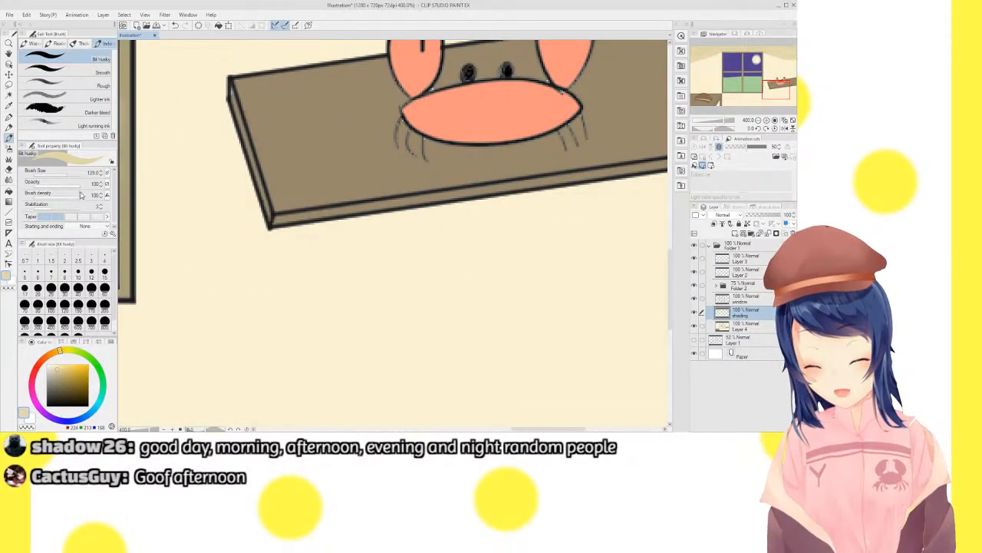
pyautogui.moveTo(72, 178); pyautogui.dragTo(48, 175)
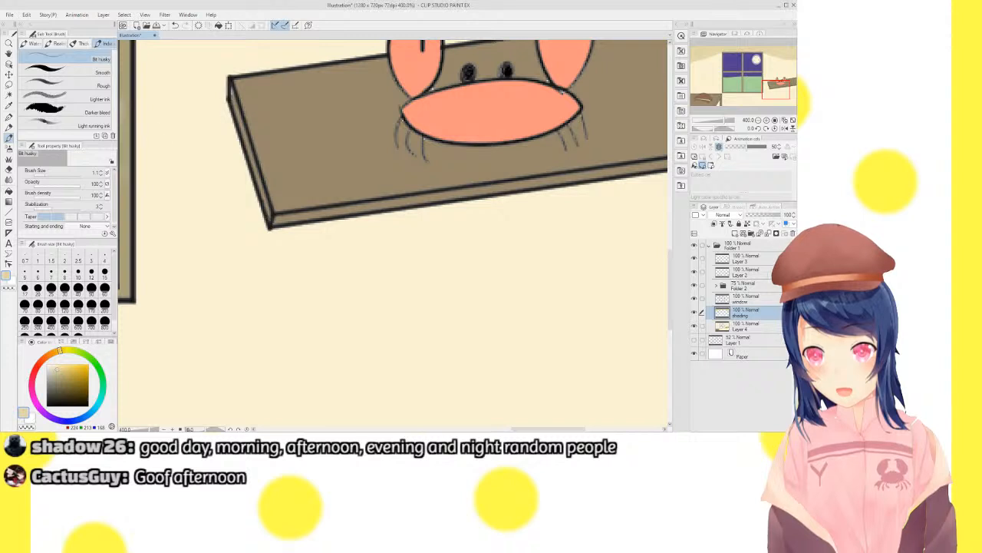
pyautogui.click(51, 274)
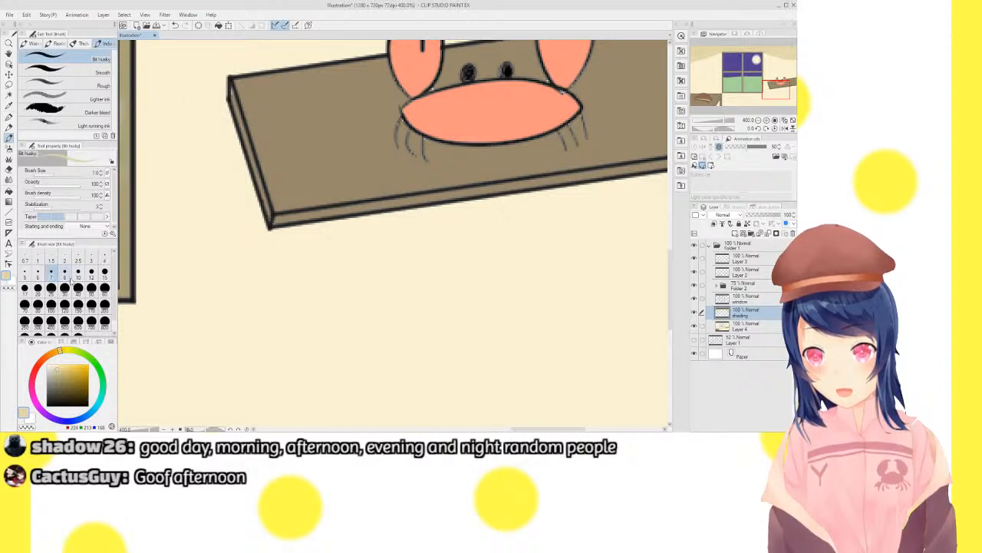
pyautogui.click(78, 273)
pyautogui.moveTo(221, 106)
pyautogui.mouseDown()
pyautogui.moveTo(264, 233)
pyautogui.moveTo(224, 138)
pyautogui.moveTo(280, 254)
pyautogui.moveTo(250, 205)
pyautogui.moveTo(291, 253)
pyautogui.moveTo(323, 249)
pyautogui.mouseUp()
pyautogui.click(758, 121)
pyautogui.moveTo(778, 90); pyautogui.dragTo(785, 92)
pyautogui.moveTo(244, 217); pyautogui.dragTo(395, 188)
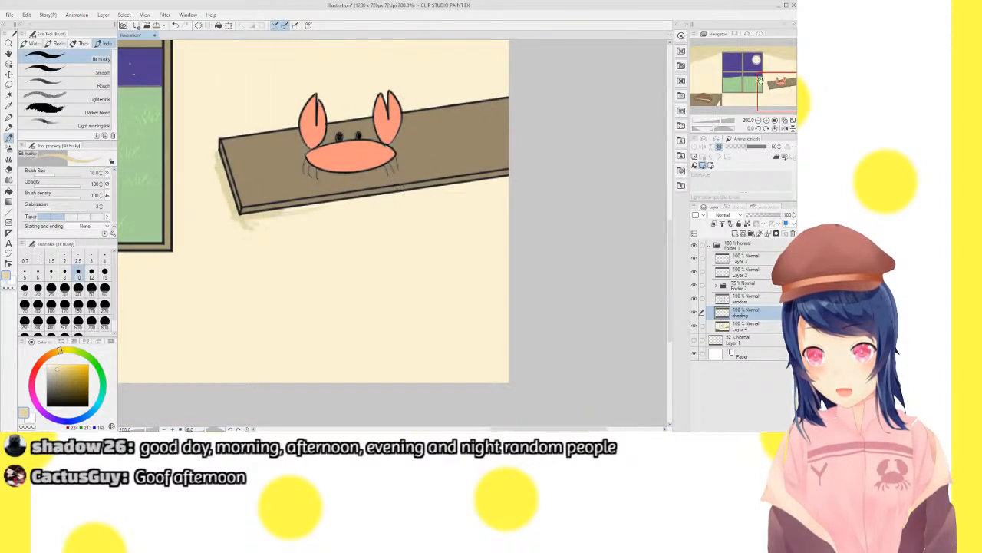
# Extend the tan wall shadow along the rest of the shelf's underside to the canvas edge
pyautogui.click(758, 129)
pyautogui.click(758, 129)
pyautogui.click(758, 129)
pyautogui.click(758, 129)
pyautogui.click(758, 129)
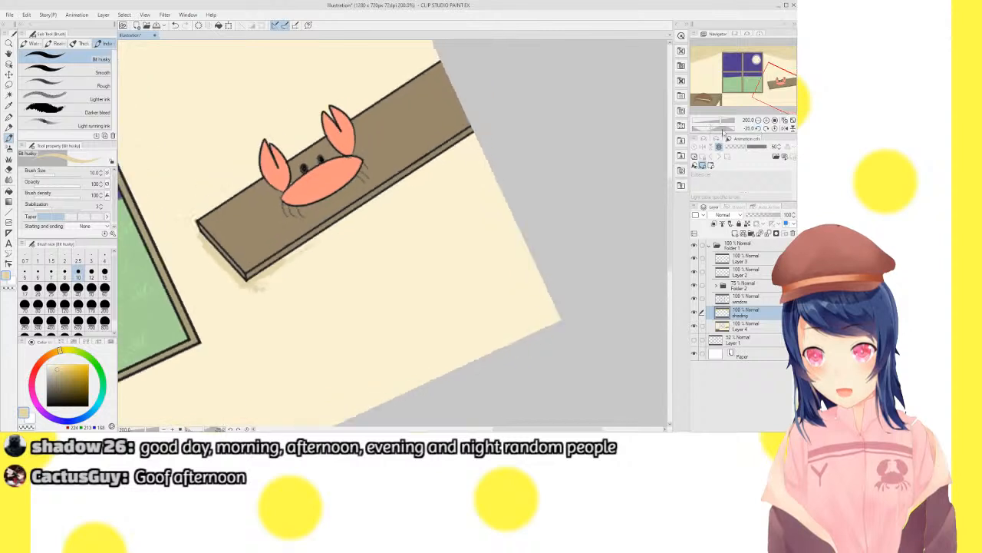
pyautogui.moveTo(263, 274)
pyautogui.mouseDown()
pyautogui.moveTo(361, 218)
pyautogui.moveTo(336, 231)
pyautogui.moveTo(485, 124)
pyautogui.mouseUp()
pyautogui.moveTo(401, 181)
pyautogui.mouseDown()
pyautogui.moveTo(387, 190)
pyautogui.moveTo(401, 201)
pyautogui.mouseUp()
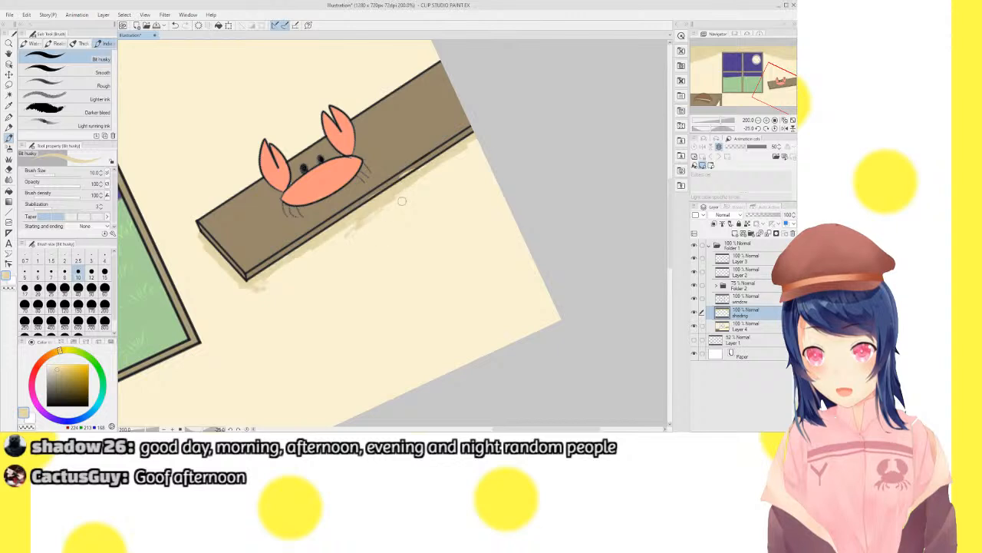
pyautogui.click(784, 120)
pyautogui.click(775, 129)
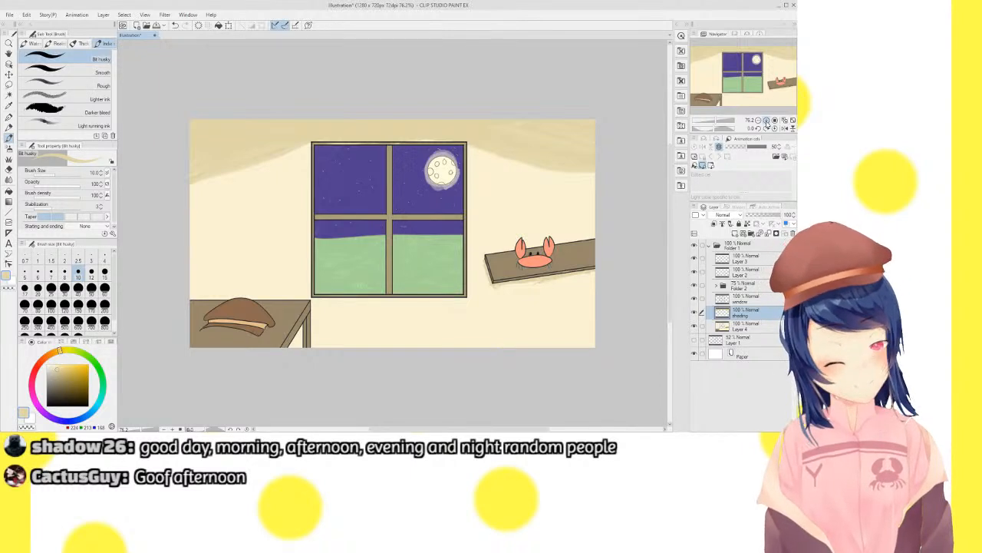
# Shade the triangular patch of wall visible between the table's slanted edge and its leg in tan
pyautogui.click(767, 120)
pyautogui.click(766, 120)
pyautogui.click(767, 120)
pyautogui.click(767, 121)
pyautogui.moveTo(734, 90); pyautogui.dragTo(730, 100)
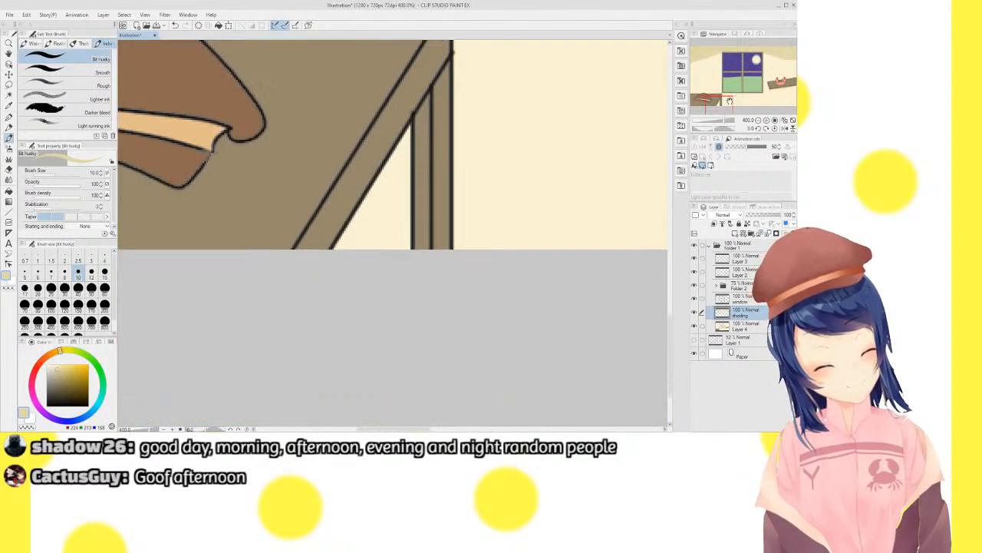
pyautogui.moveTo(404, 131); pyautogui.dragTo(404, 240)
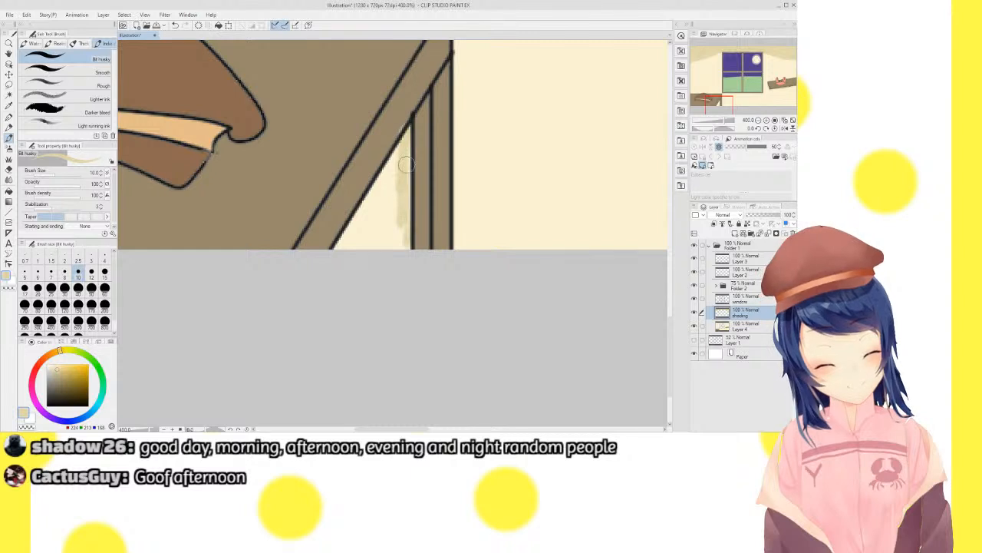
pyautogui.moveTo(408, 165)
pyautogui.mouseDown()
pyautogui.moveTo(402, 243)
pyautogui.moveTo(404, 156)
pyautogui.moveTo(352, 239)
pyautogui.mouseUp()
pyautogui.moveTo(382, 190); pyautogui.dragTo(360, 239)
pyautogui.moveTo(396, 179)
pyautogui.mouseDown()
pyautogui.moveTo(372, 239)
pyautogui.moveTo(383, 240)
pyautogui.mouseUp()
pyautogui.moveTo(395, 211)
pyautogui.mouseDown()
pyautogui.moveTo(395, 265)
pyautogui.moveTo(377, 219)
pyautogui.mouseUp()
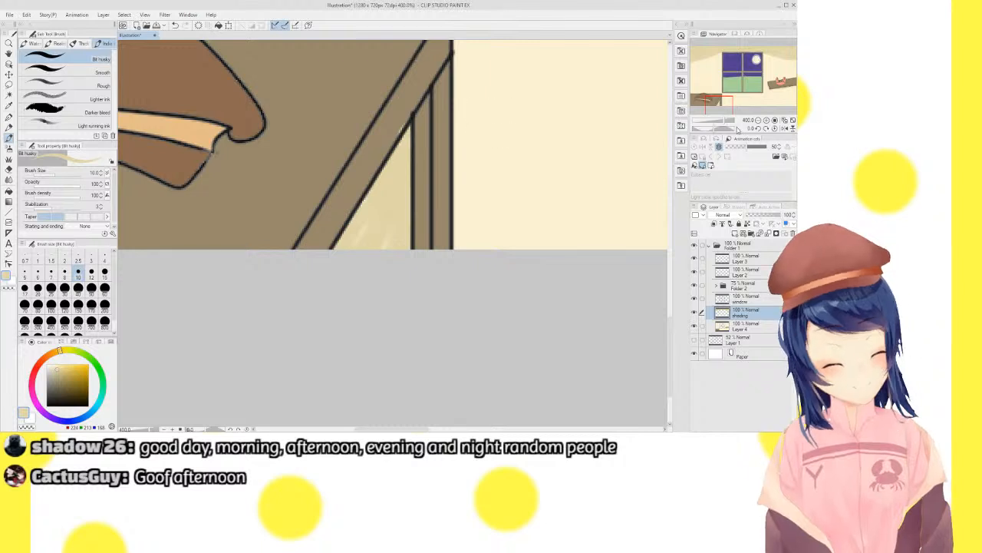
pyautogui.click(757, 121)
pyautogui.click(758, 121)
pyautogui.moveTo(736, 87); pyautogui.dragTo(733, 76)
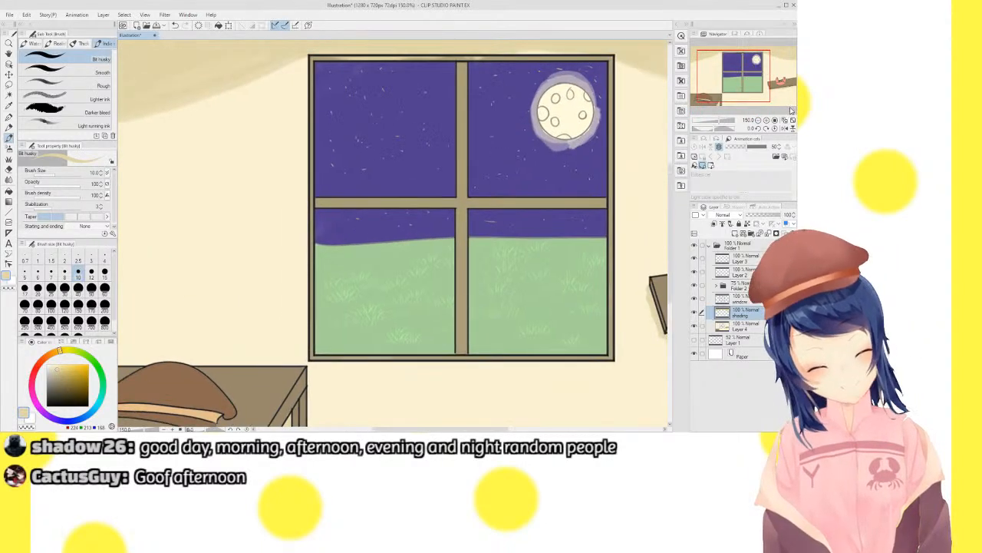
pyautogui.click(793, 120)
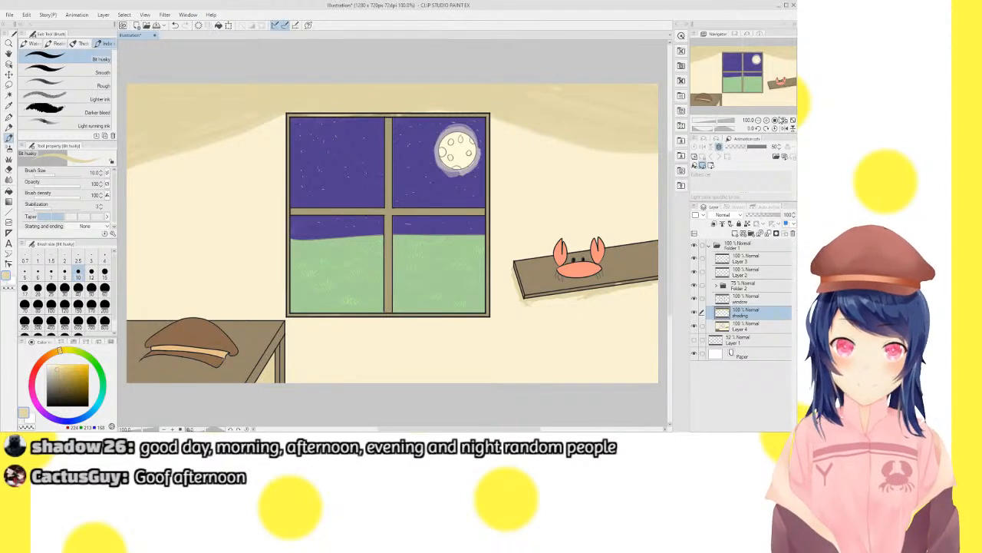
pyautogui.click(695, 259)
pyautogui.click(696, 259)
pyautogui.click(743, 260)
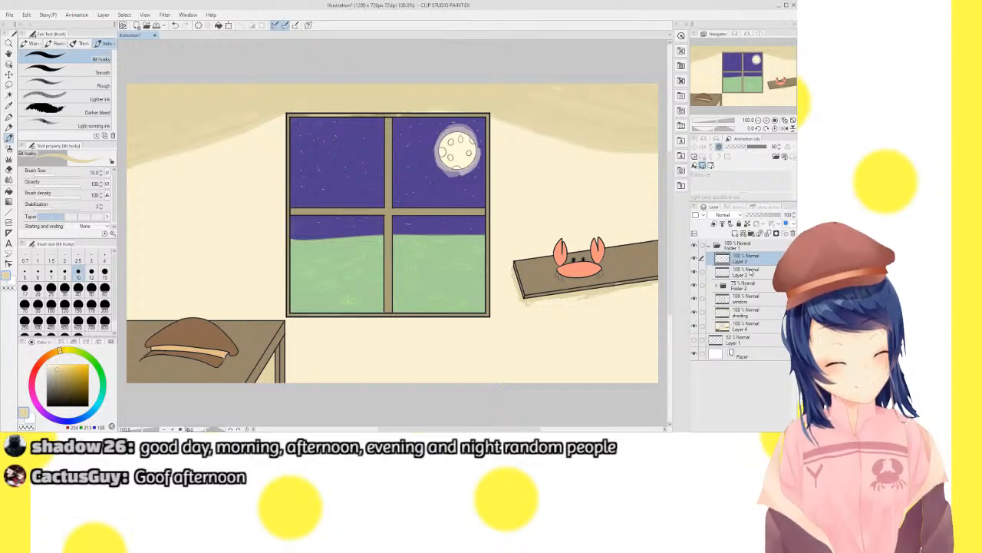
# Sample the table's brown, darken it, and paint a shadow on the tabletop beneath the hat's brim on the shading layer
pyautogui.click(766, 120)
pyautogui.click(766, 120)
pyautogui.click(766, 120)
pyautogui.click(766, 120)
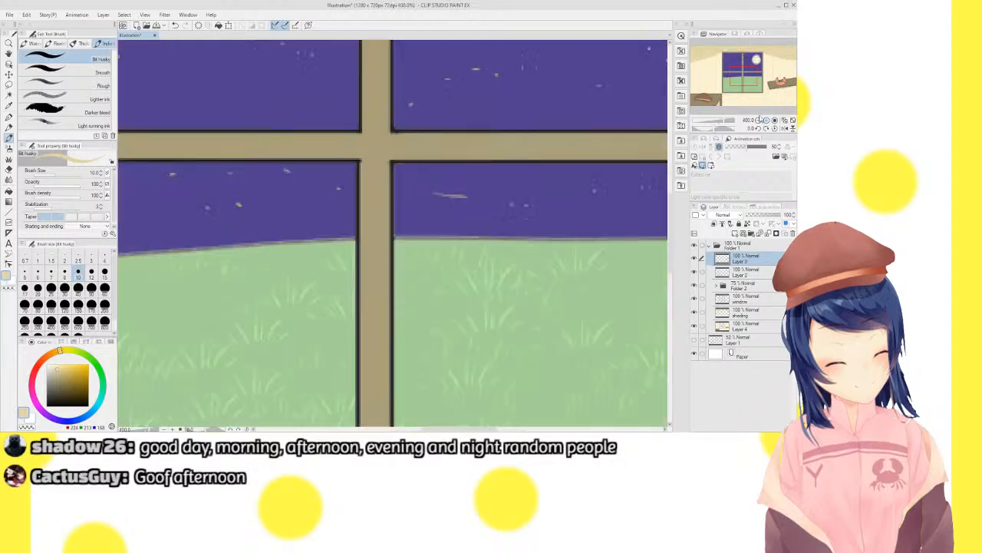
pyautogui.moveTo(750, 86); pyautogui.dragTo(696, 102)
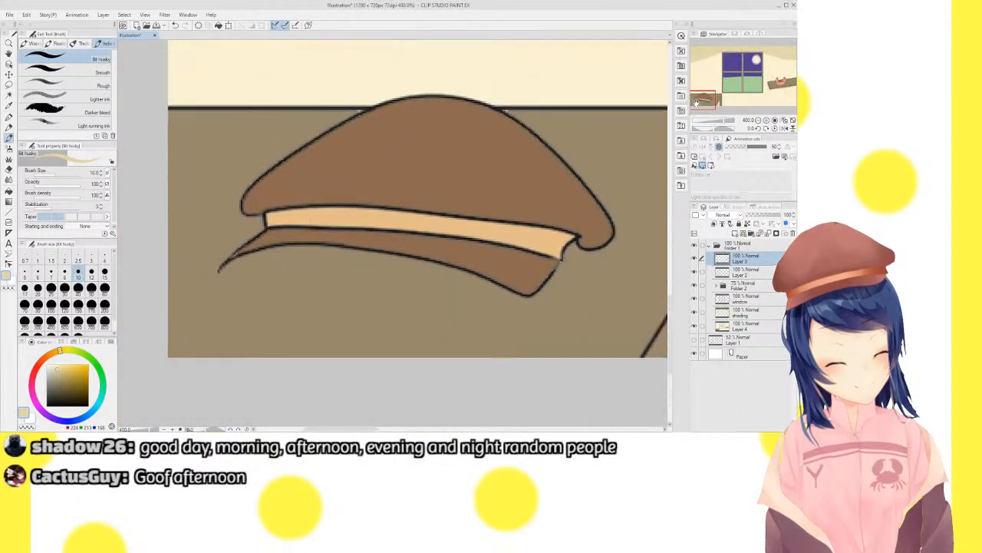
pyautogui.keyDown('alt'); pyautogui.click(403, 294); pyautogui.keyUp('alt')
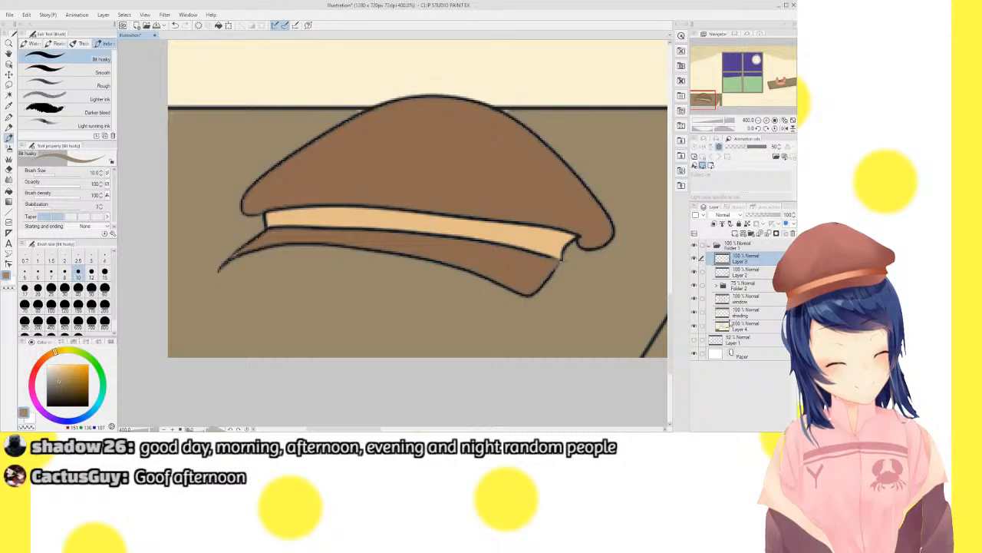
pyautogui.click(741, 314)
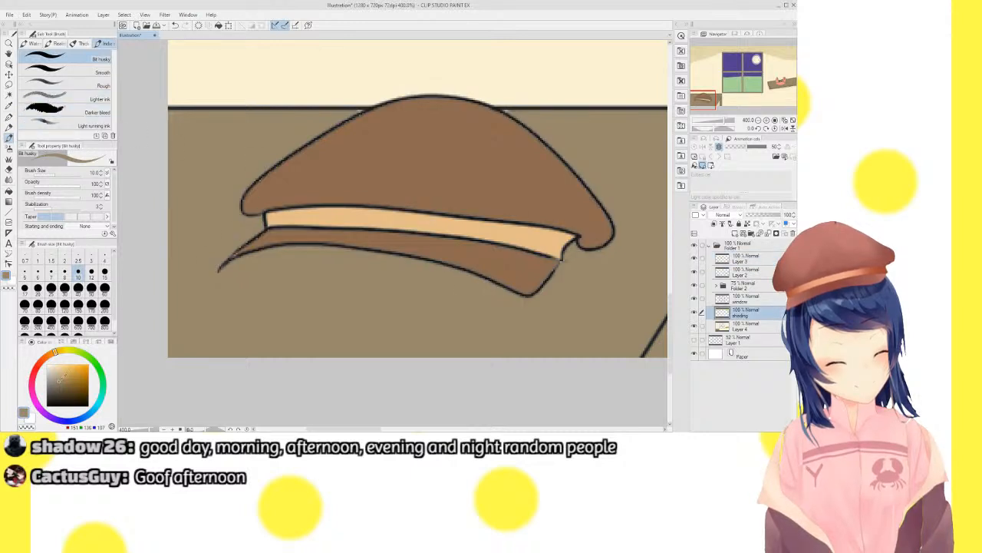
pyautogui.click(65, 383)
pyautogui.moveTo(224, 276)
pyautogui.mouseDown()
pyautogui.moveTo(289, 253)
pyautogui.moveTo(281, 251)
pyautogui.moveTo(411, 272)
pyautogui.moveTo(367, 253)
pyautogui.moveTo(430, 266)
pyautogui.moveTo(347, 250)
pyautogui.moveTo(448, 275)
pyautogui.moveTo(442, 267)
pyautogui.moveTo(512, 295)
pyautogui.moveTo(406, 270)
pyautogui.moveTo(416, 278)
pyautogui.moveTo(250, 258)
pyautogui.mouseUp()
pyautogui.hotkey('ctrl', 'z')
pyautogui.moveTo(373, 274)
pyautogui.mouseDown()
pyautogui.moveTo(231, 269)
pyautogui.moveTo(325, 266)
pyautogui.moveTo(449, 285)
pyautogui.moveTo(381, 260)
pyautogui.moveTo(317, 258)
pyautogui.moveTo(433, 270)
pyautogui.moveTo(469, 282)
pyautogui.moveTo(415, 274)
pyautogui.moveTo(520, 303)
pyautogui.moveTo(579, 257)
pyautogui.moveTo(574, 250)
pyautogui.moveTo(531, 299)
pyautogui.mouseUp()
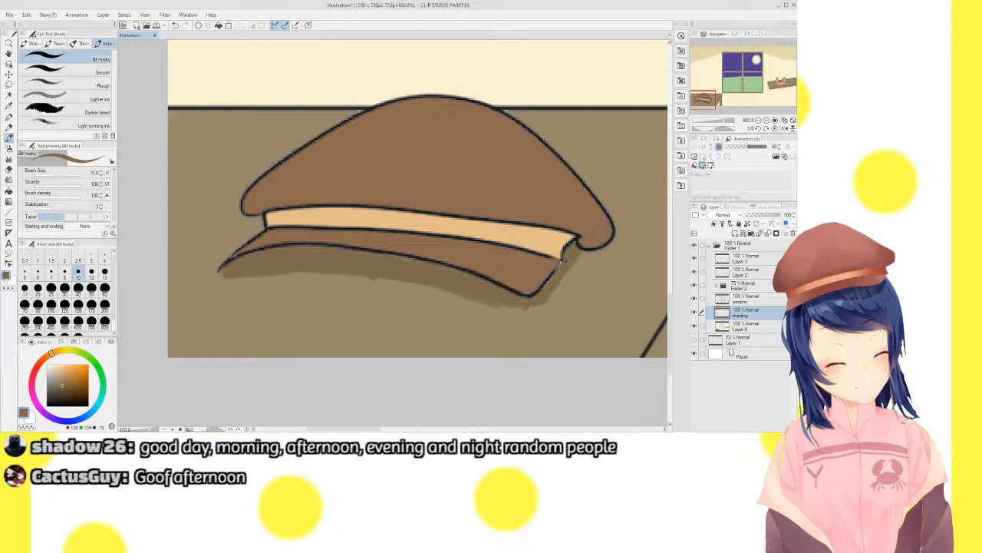
pyautogui.click(784, 121)
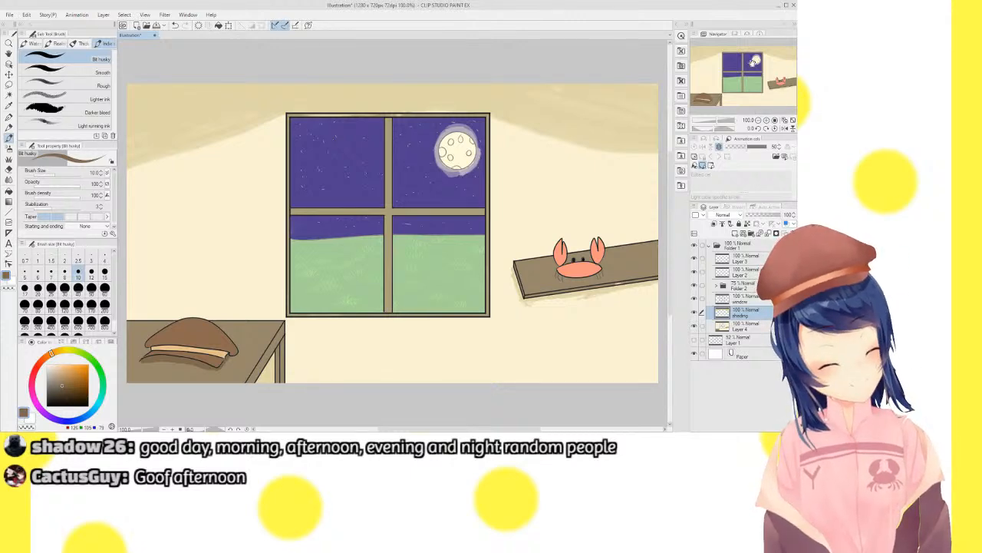
# Touch up the dark brown tabletop shadow near the pointed tip of the hat's brim
pyautogui.click(766, 121)
pyautogui.click(766, 120)
pyautogui.click(766, 121)
pyautogui.moveTo(742, 78); pyautogui.dragTo(703, 100)
pyautogui.moveTo(159, 290)
pyautogui.mouseDown()
pyautogui.moveTo(129, 314)
pyautogui.moveTo(132, 302)
pyautogui.moveTo(133, 312)
pyautogui.moveTo(169, 311)
pyautogui.mouseUp()
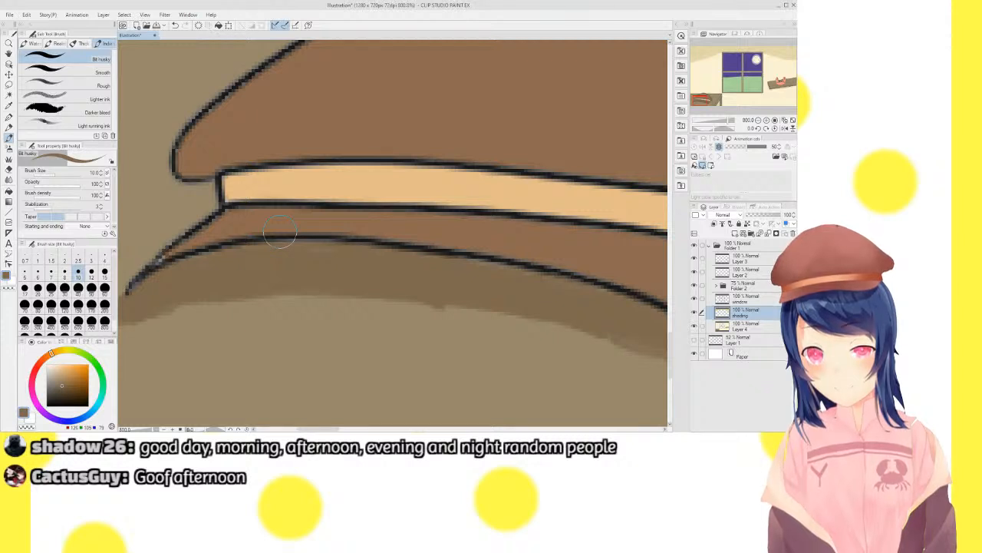
pyautogui.click(793, 120)
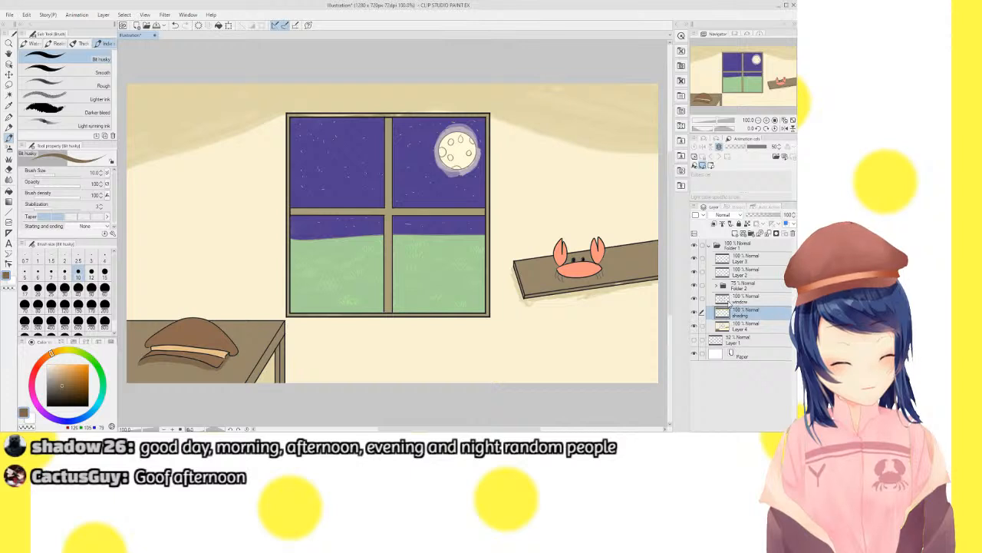
# Add a new raster layer above the shading layer and hide Folder 2, Layer 4 and the shading layer
pyautogui.click(735, 234)
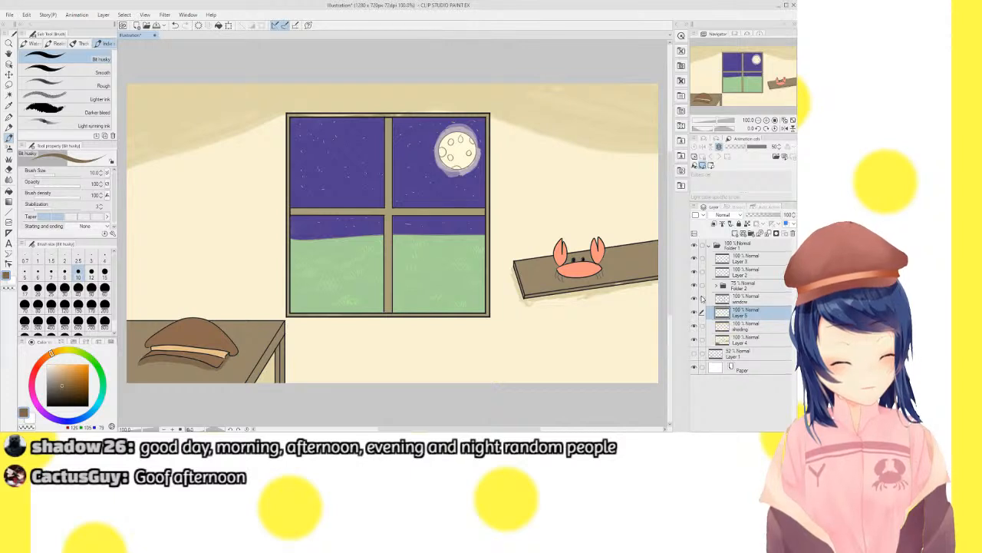
pyautogui.click(695, 297)
pyautogui.click(694, 301)
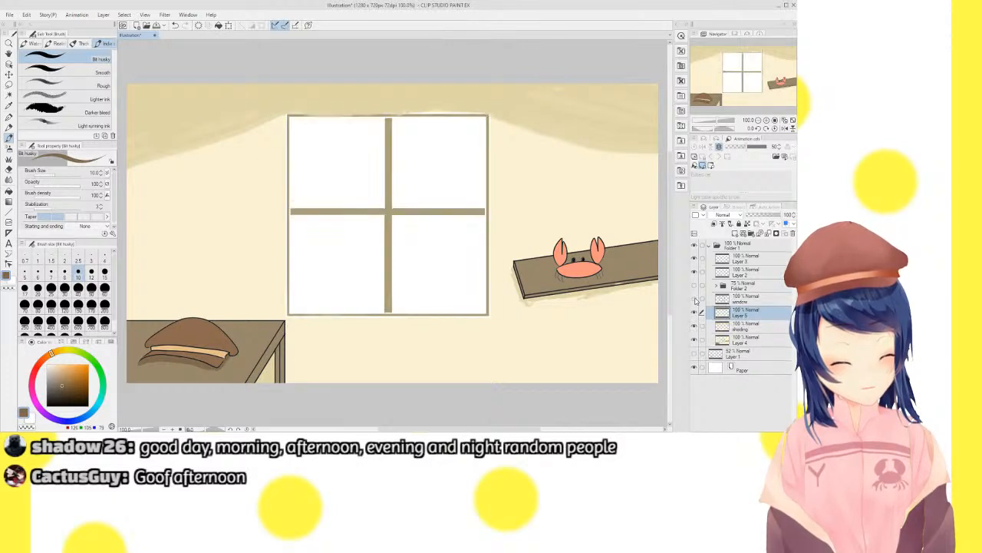
pyautogui.click(696, 300)
pyautogui.click(695, 339)
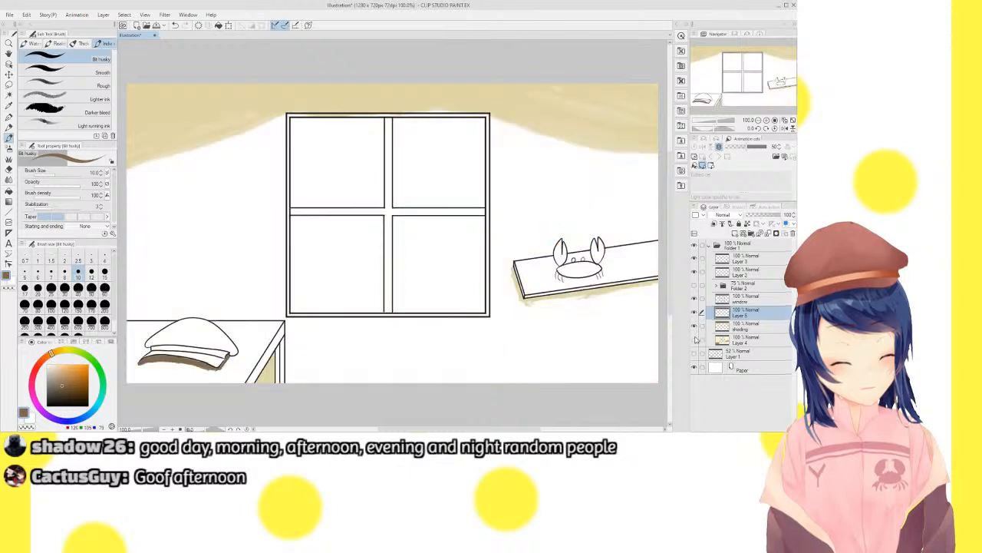
pyautogui.click(696, 325)
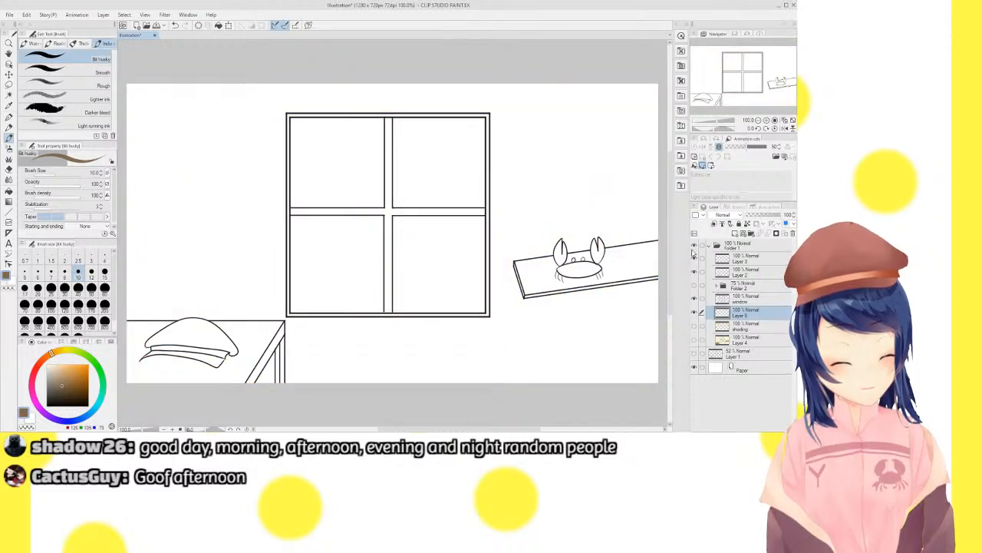
# Hide the line-art layers of the hat, table, shelf and crab and switch to the Auto select tool
pyautogui.click(694, 273)
pyautogui.click(695, 264)
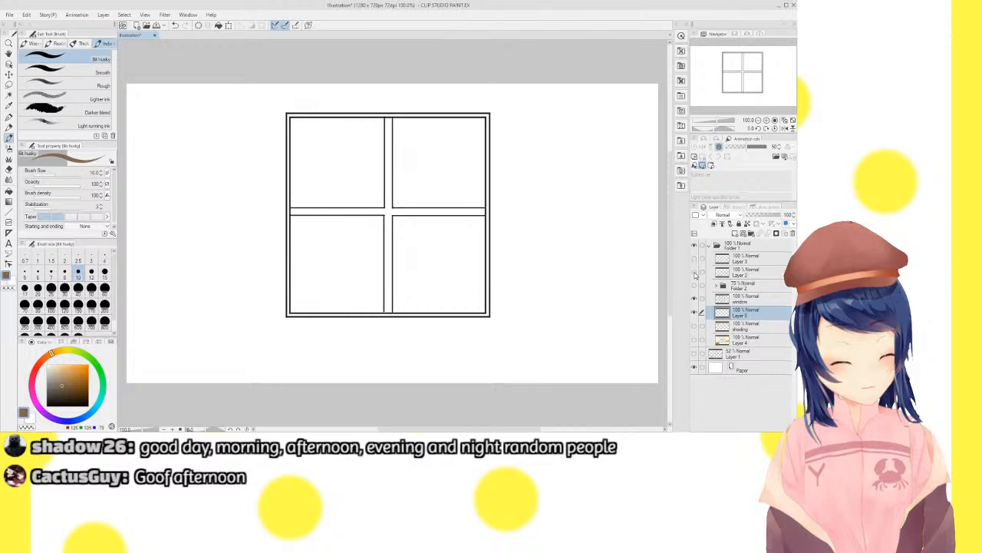
pyautogui.press('w')
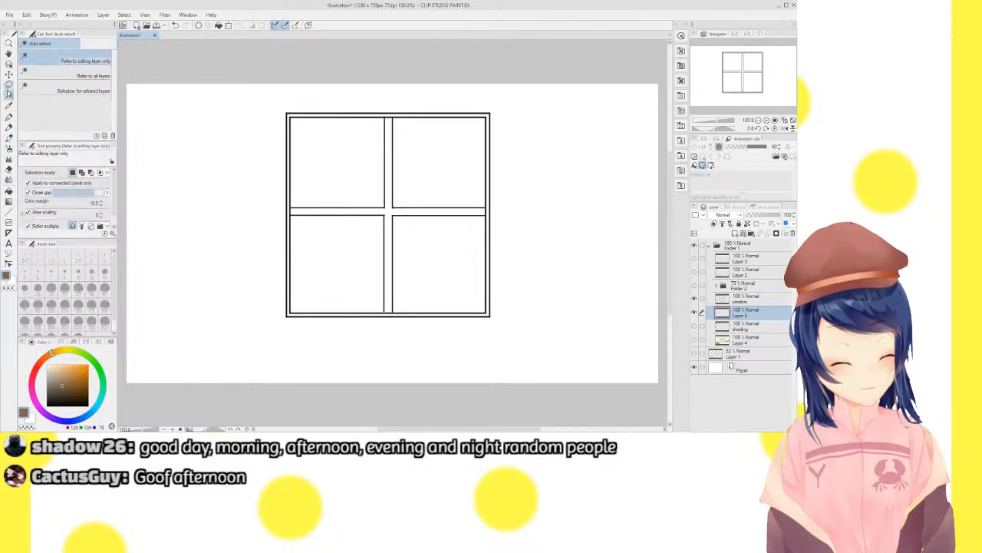
pyautogui.click(231, 163)
pyautogui.click(296, 119)
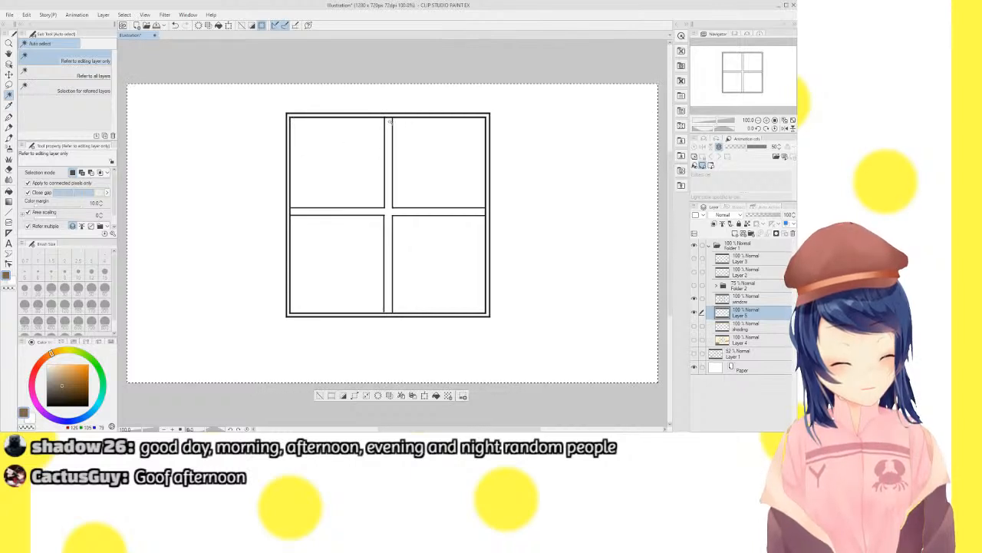
pyautogui.hotkey('ctrl', 'd')
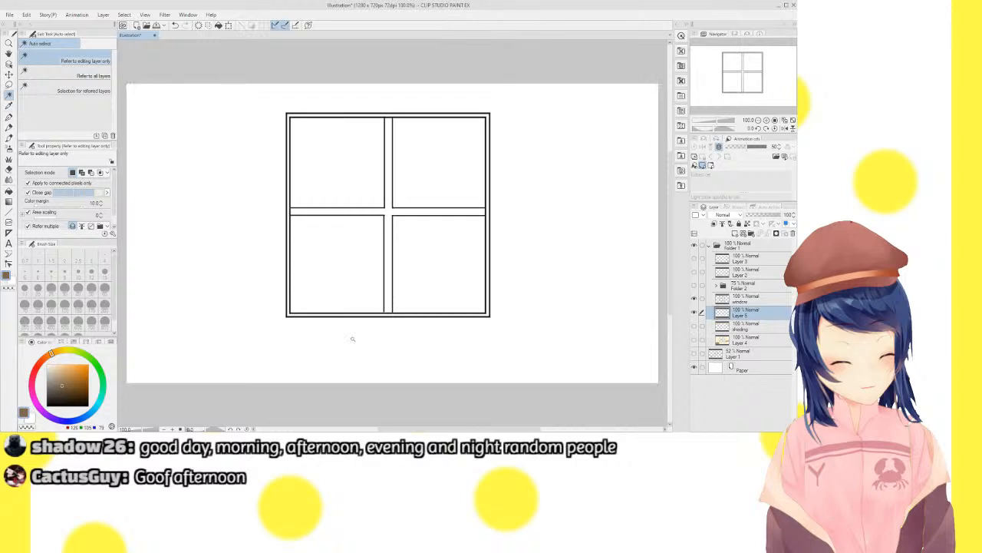
# Auto-select the wall area around the window together with the window frame and its crossbars, using the window layer
pyautogui.click(743, 300)
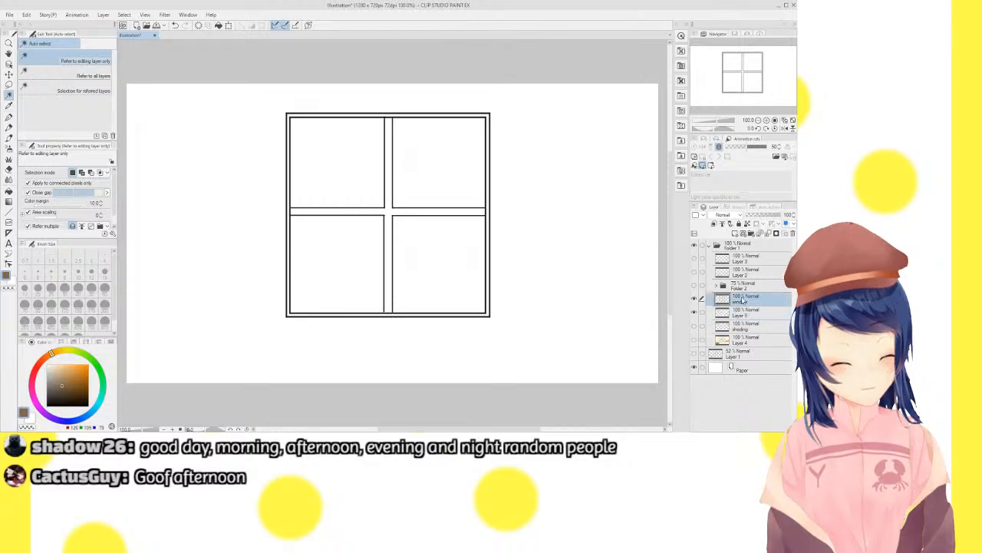
pyautogui.click(553, 216)
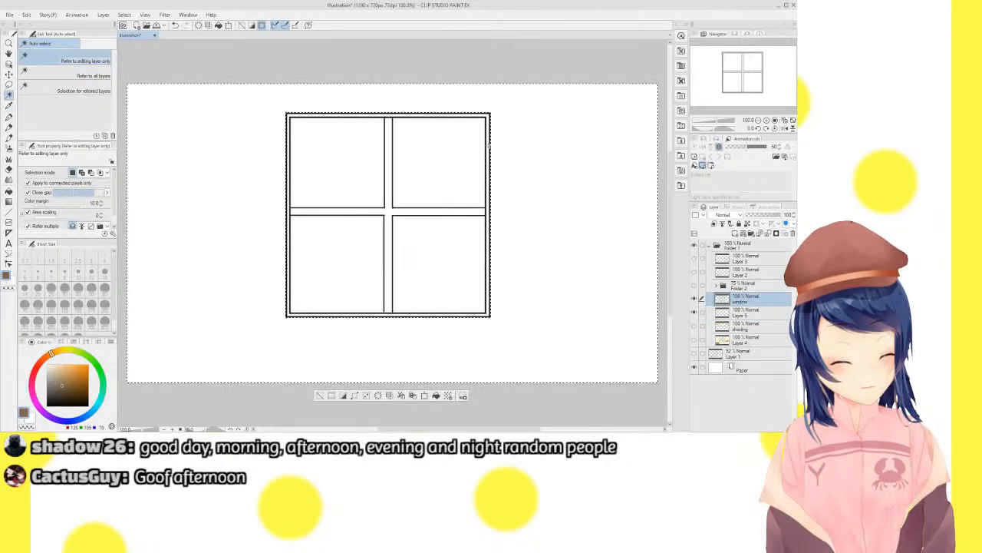
pyautogui.click(389, 211)
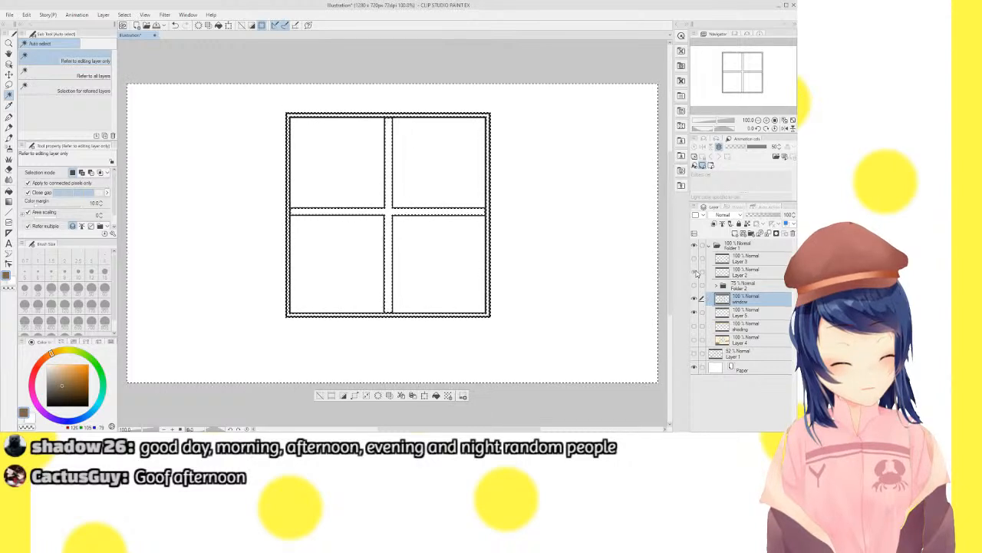
# Show Layer 2, Layer 3, shading, Layer 4 and Folder 2 again, and make Layer 5 the active layer
pyautogui.moveTo(695, 273); pyautogui.dragTo(700, 265)
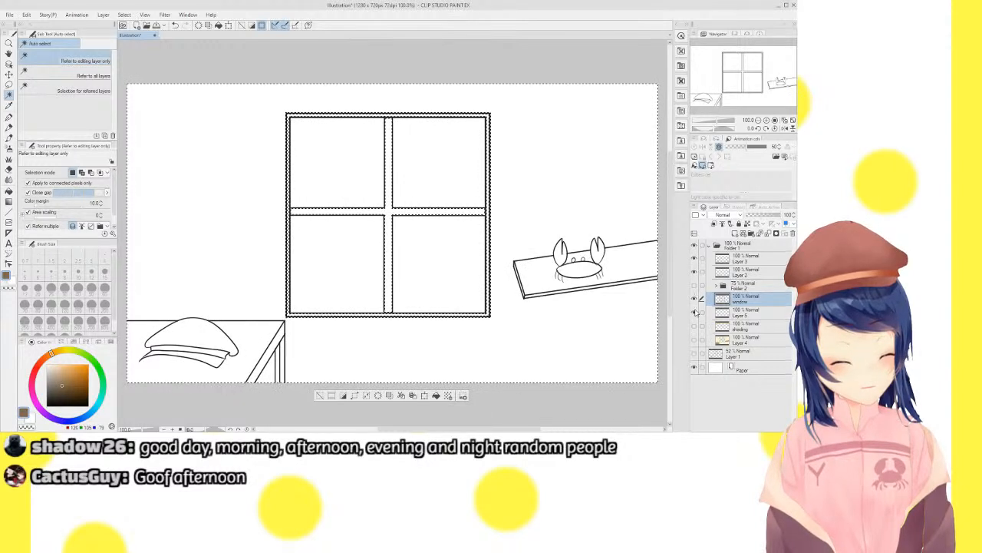
pyautogui.click(695, 330)
pyautogui.click(694, 339)
pyautogui.click(748, 311)
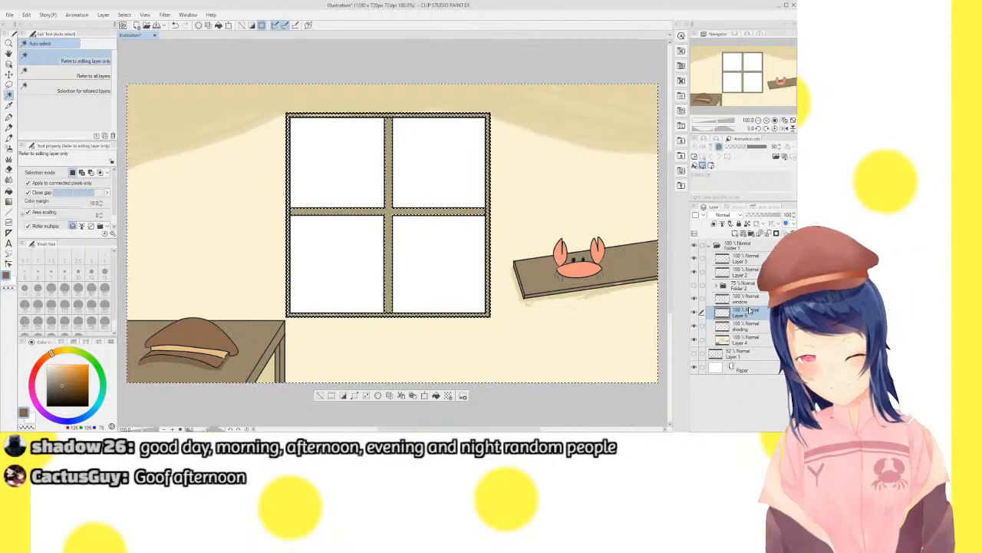
pyautogui.click(694, 286)
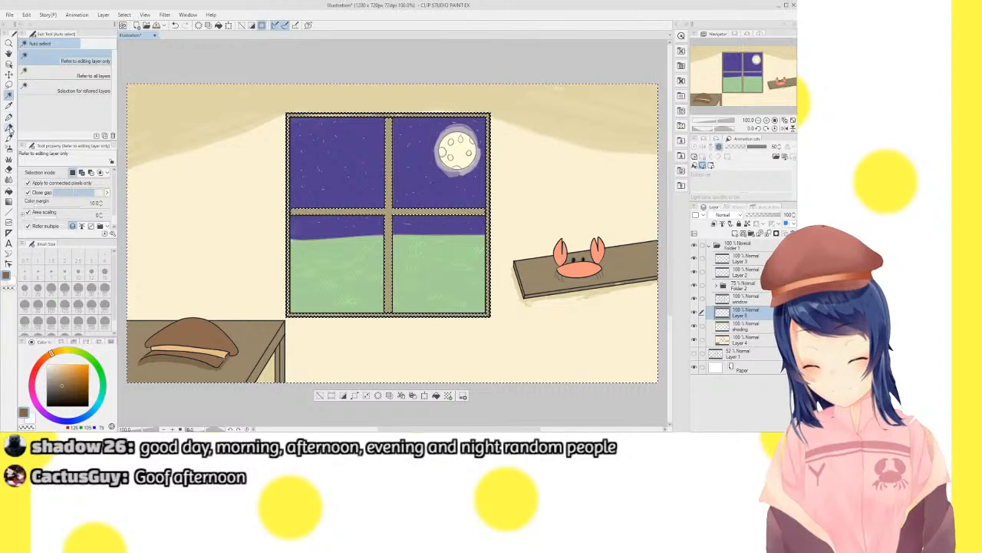
# Paint a translucent dark grey-blue tint over the selected room with the 1077-size Bit husky brush at 37 opacity, and clear the selection
pyautogui.press('b')
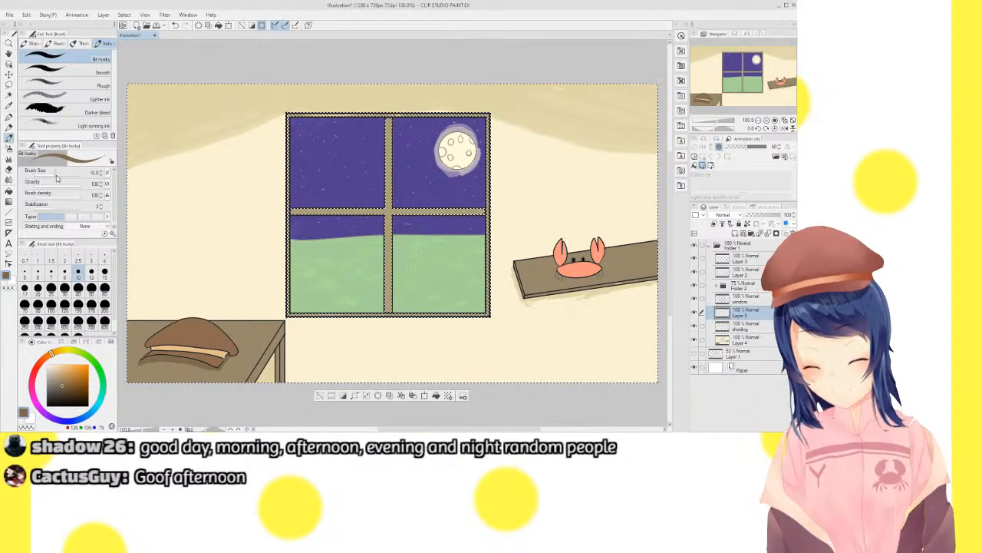
pyautogui.moveTo(56, 175)
pyautogui.mouseDown()
pyautogui.moveTo(85, 174)
pyautogui.moveTo(77, 178)
pyautogui.mouseUp()
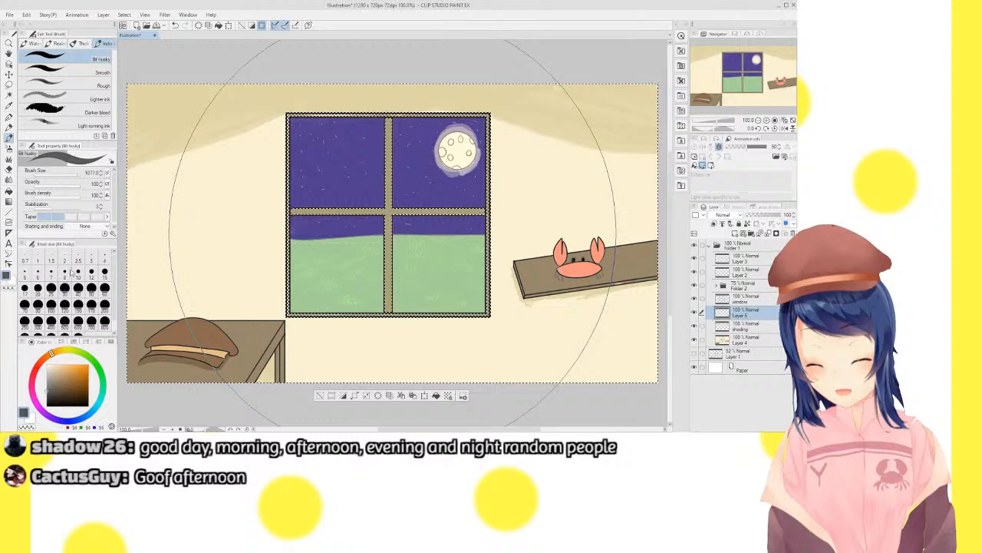
pyautogui.moveTo(78, 187); pyautogui.dragTo(51, 190)
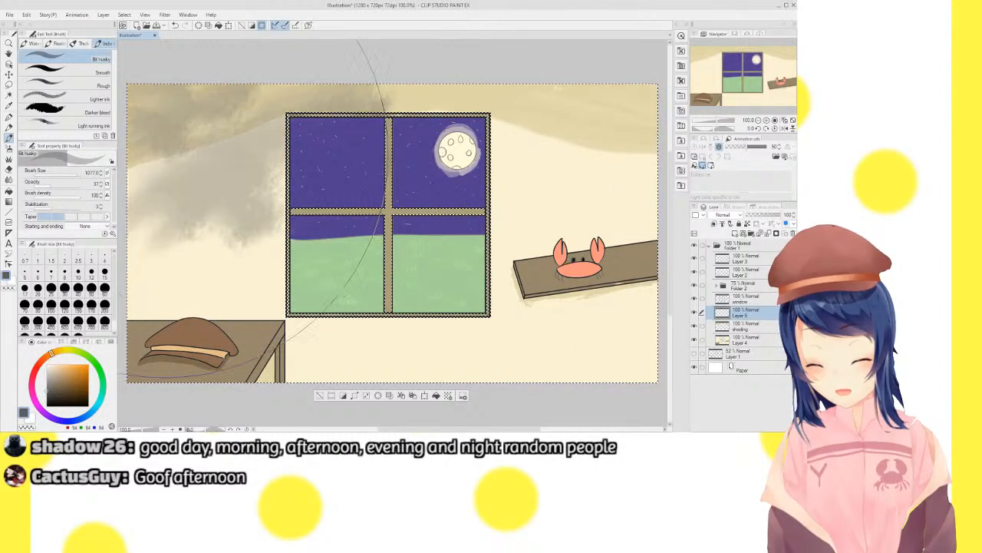
pyautogui.moveTo(164, 153)
pyautogui.mouseDown()
pyautogui.moveTo(223, 284)
pyautogui.moveTo(487, 219)
pyautogui.moveTo(433, 100)
pyautogui.moveTo(338, 349)
pyautogui.moveTo(558, 116)
pyautogui.mouseUp()
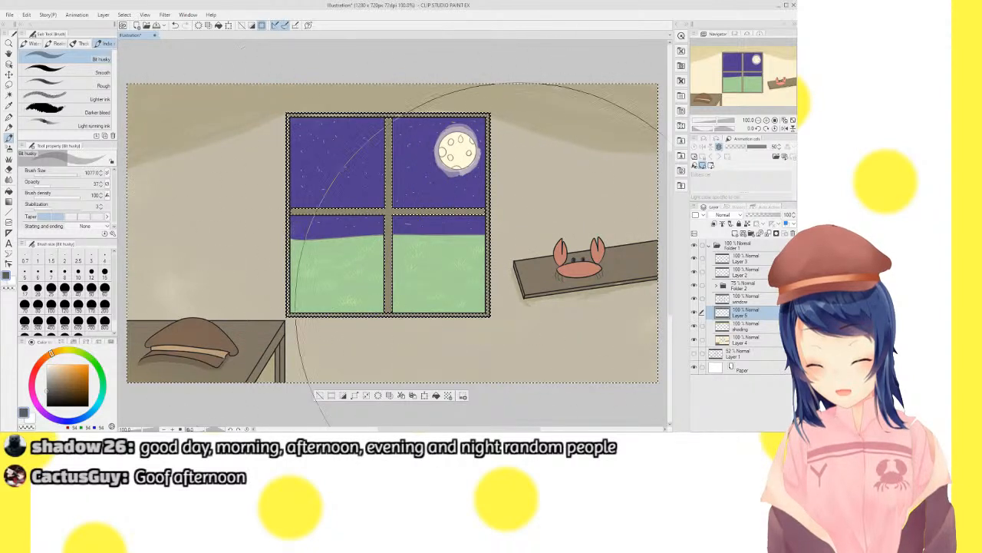
pyautogui.moveTo(519, 306)
pyautogui.mouseDown()
pyautogui.moveTo(237, 188)
pyautogui.moveTo(538, 219)
pyautogui.mouseUp()
pyautogui.moveTo(613, 180); pyautogui.dragTo(539, 261)
pyautogui.hotkey('ctrl', 'z')
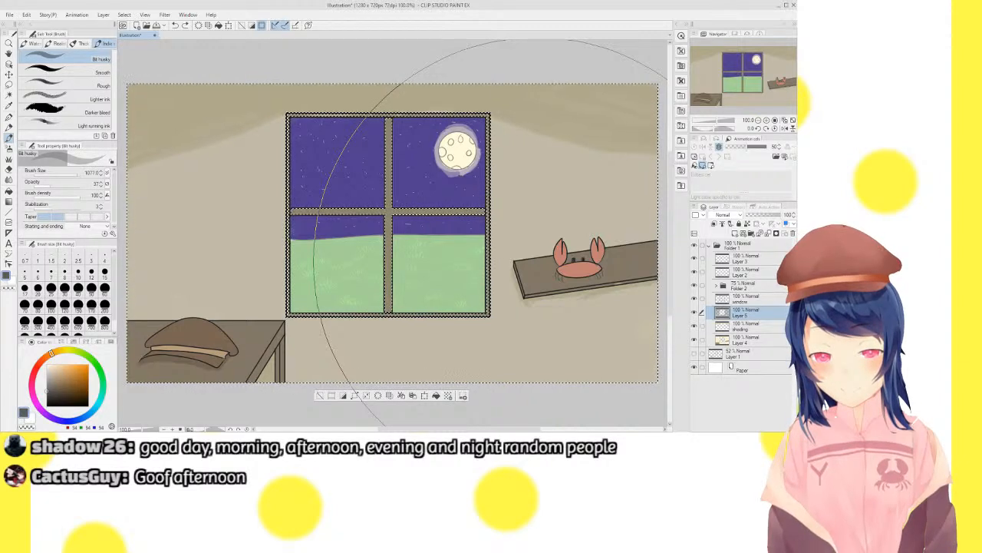
pyautogui.hotkey('ctrl', 'd')
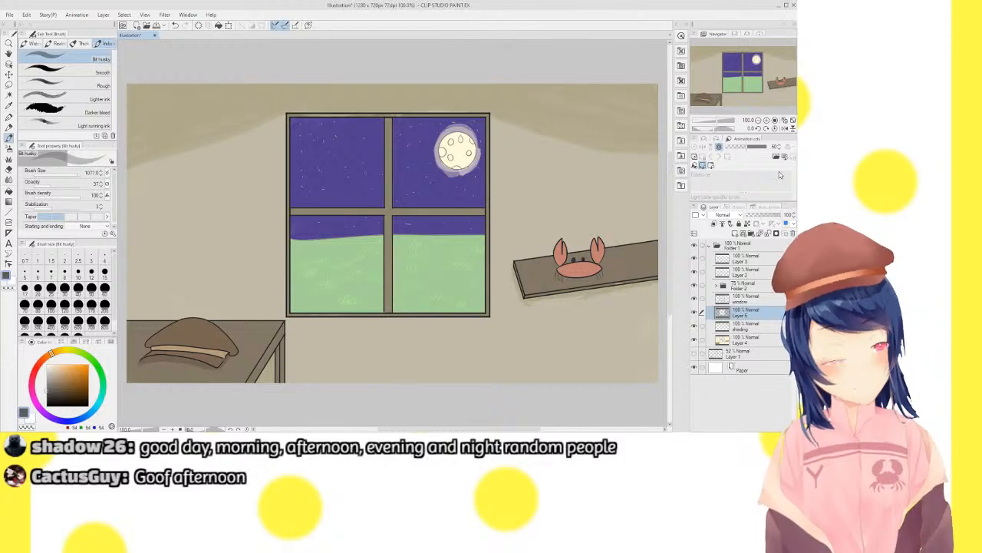
# Hide the Layer 5 tint and make the shading layer active for close-up work on the hat
pyautogui.click(767, 121)
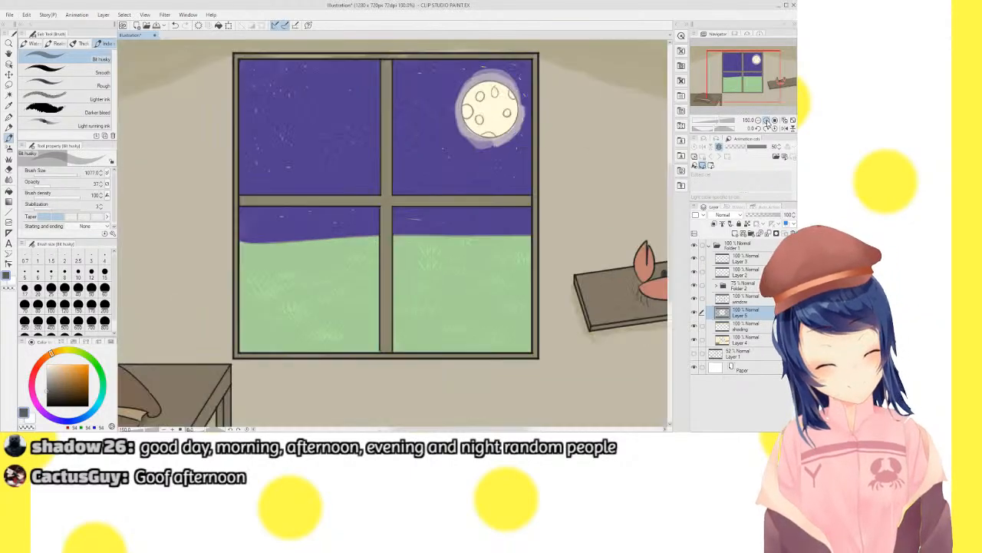
pyautogui.click(767, 122)
pyautogui.click(766, 122)
pyautogui.click(766, 122)
pyautogui.moveTo(748, 68); pyautogui.dragTo(711, 87)
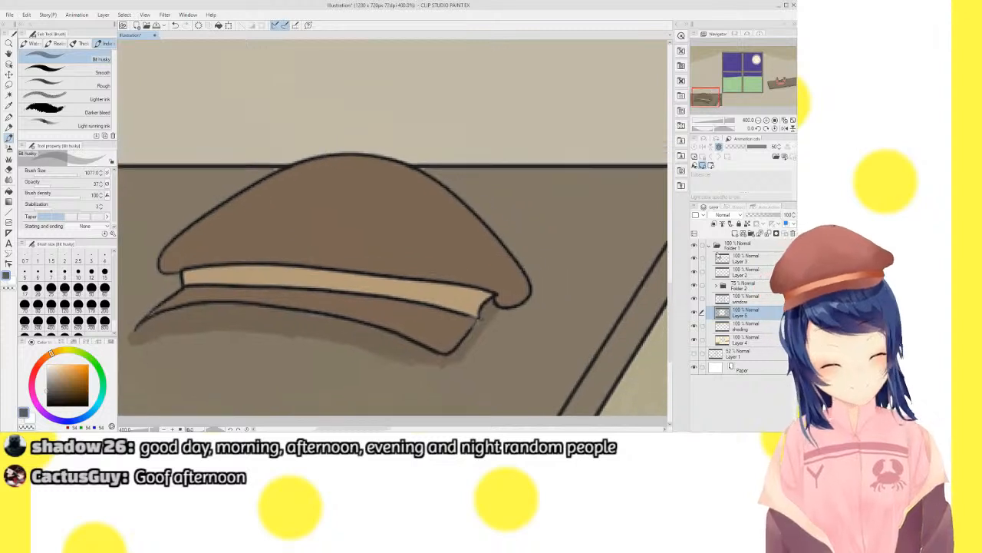
pyautogui.click(695, 313)
pyautogui.click(743, 328)
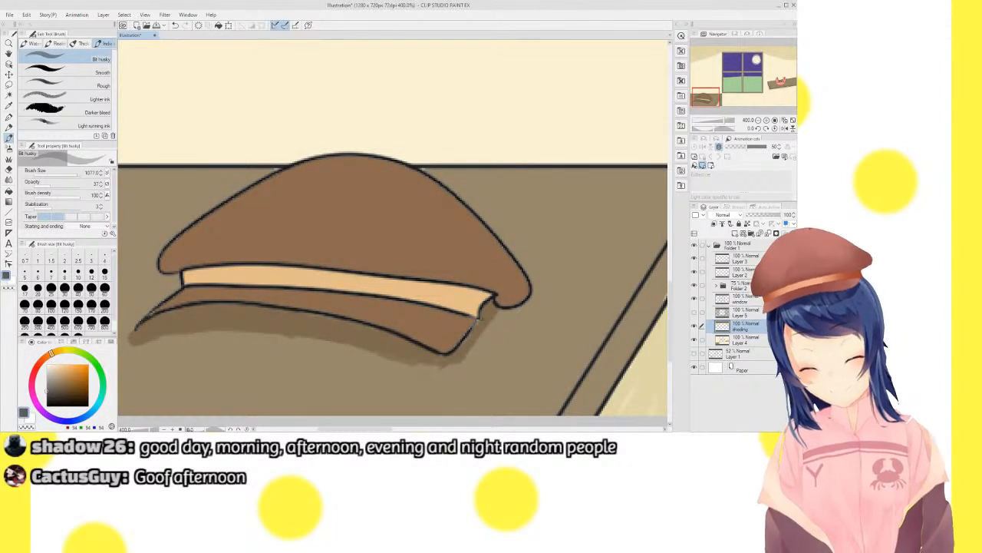
# Paint orange-brown shading on both lower corners of the hat's crown with a small, fully opaque Bit husky brush
pyautogui.click(69, 383)
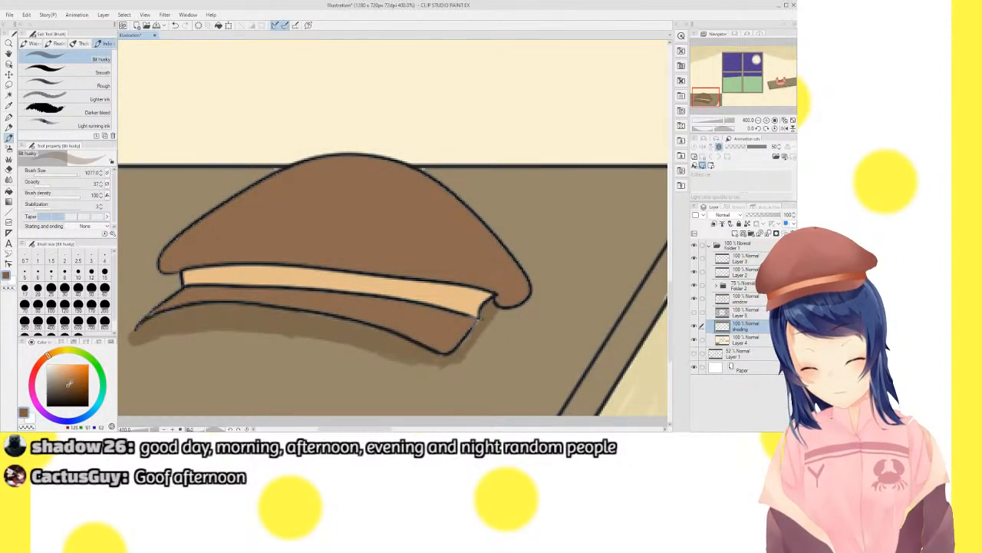
pyautogui.moveTo(70, 383); pyautogui.dragTo(75, 377)
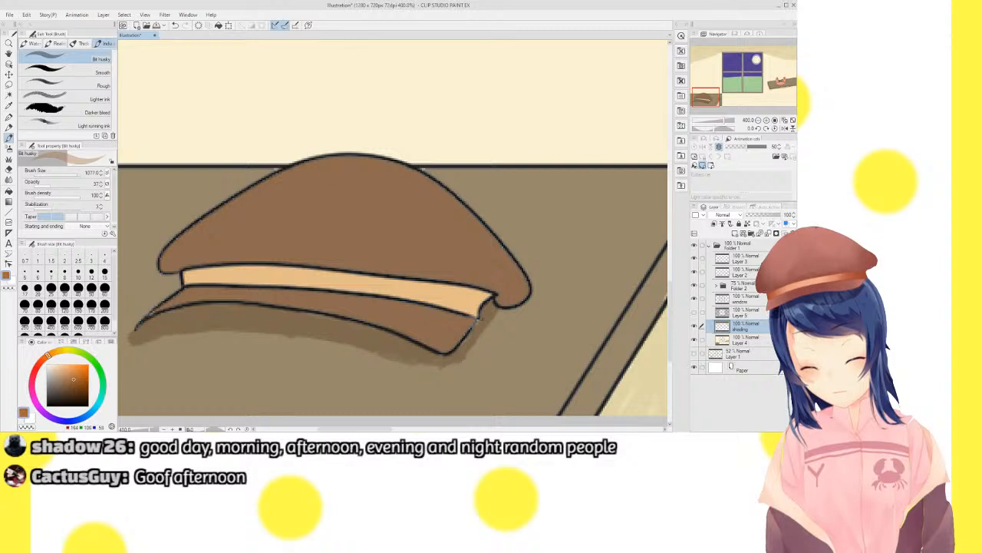
pyautogui.moveTo(77, 176); pyautogui.dragTo(48, 174)
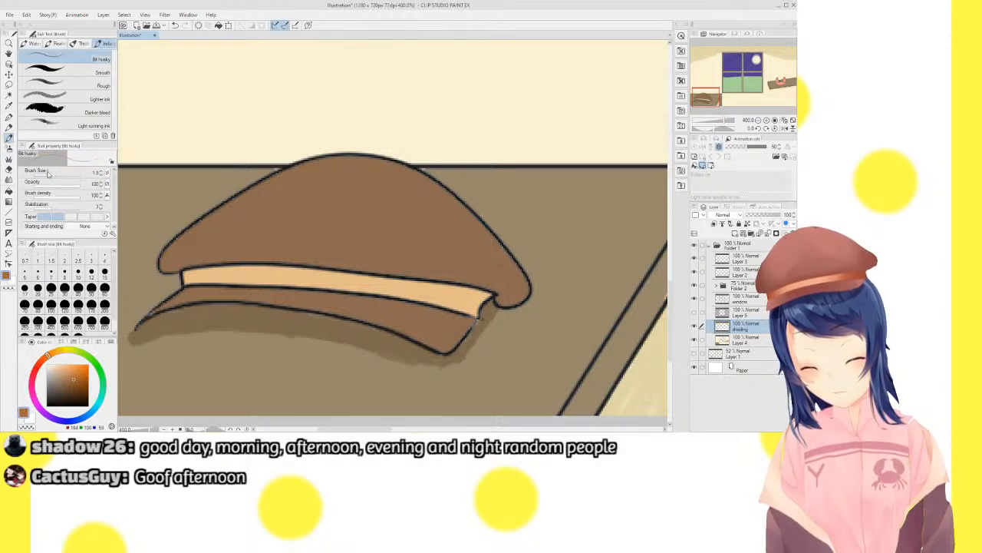
pyautogui.moveTo(49, 174); pyautogui.dragTo(55, 175)
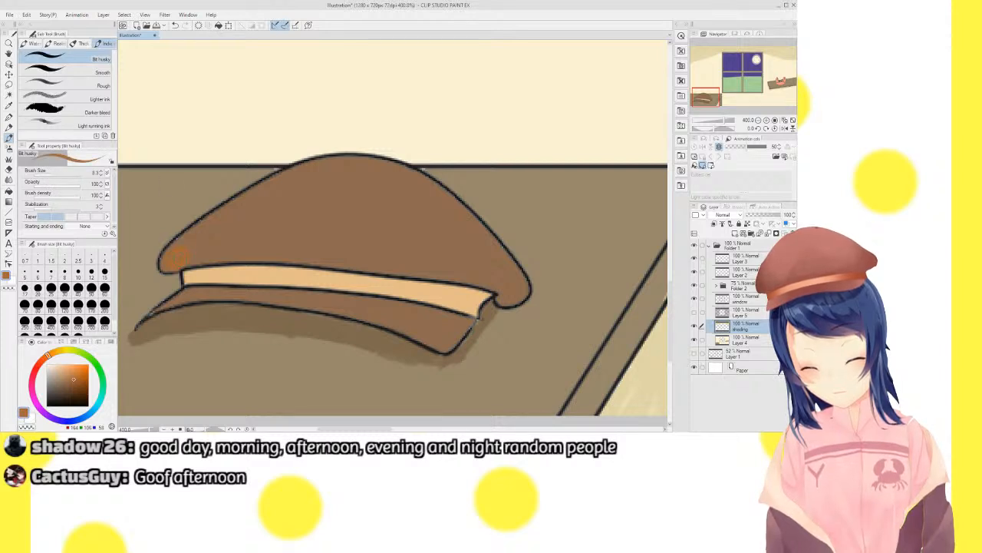
pyautogui.moveTo(177, 254)
pyautogui.mouseDown()
pyautogui.moveTo(162, 264)
pyautogui.moveTo(176, 246)
pyautogui.mouseUp()
pyautogui.moveTo(502, 295)
pyautogui.mouseDown()
pyautogui.moveTo(527, 292)
pyautogui.moveTo(525, 278)
pyautogui.mouseUp()
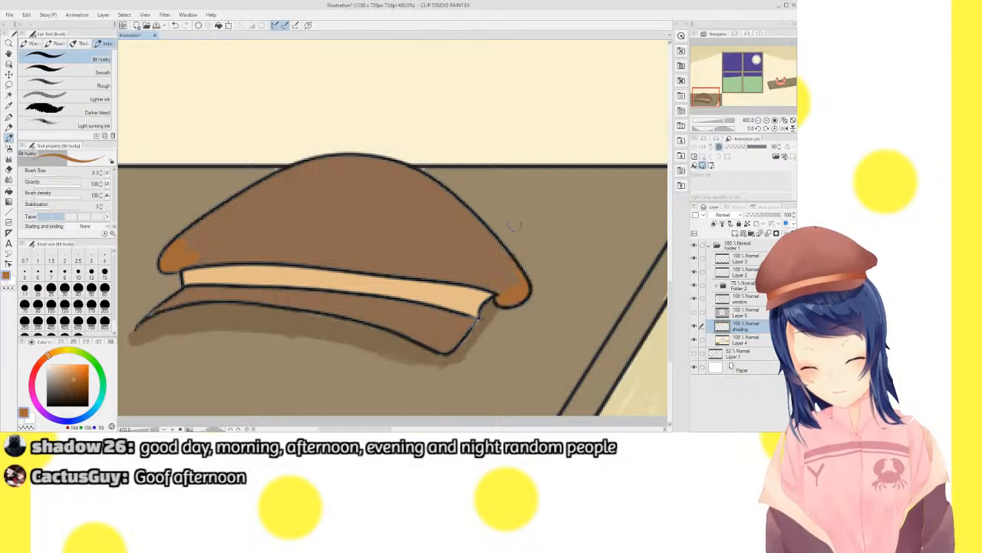
# Shade the brim's ends and the crown's upper edge in a slightly darker orange-brown, and show the Layer 5 tint again
pyautogui.click(76, 382)
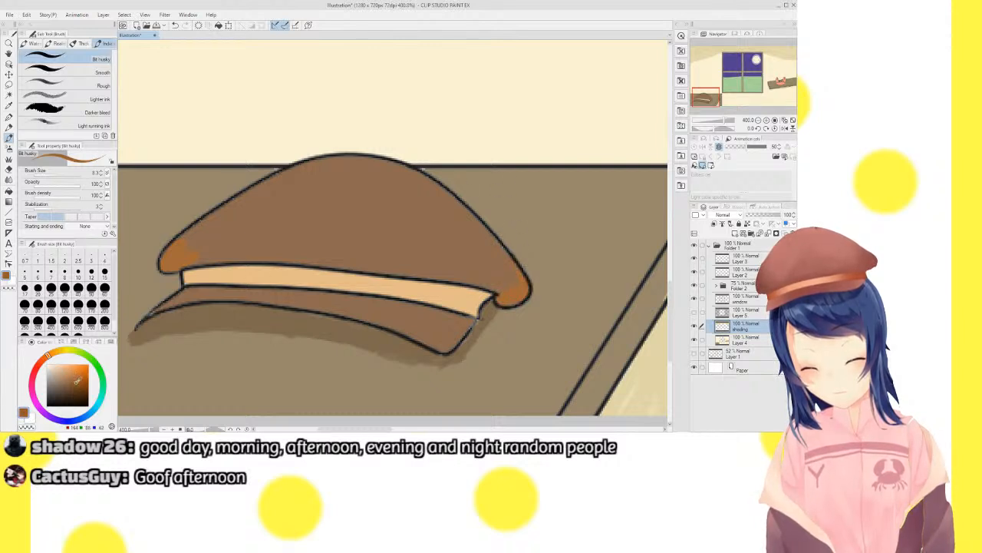
pyautogui.moveTo(509, 268)
pyautogui.mouseDown()
pyautogui.moveTo(507, 253)
pyautogui.moveTo(513, 268)
pyautogui.mouseUp()
pyautogui.moveTo(465, 320); pyautogui.dragTo(453, 347)
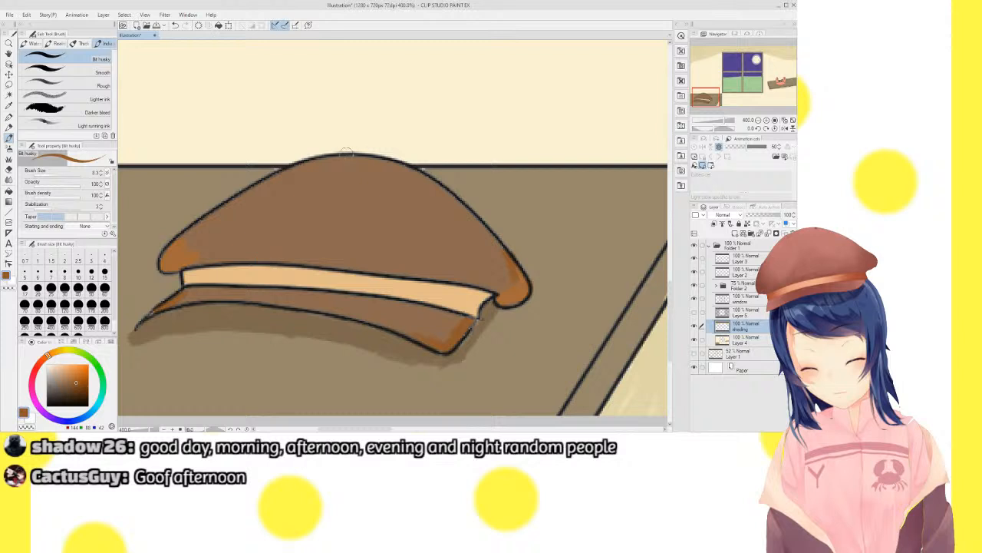
pyautogui.moveTo(314, 160)
pyautogui.mouseDown()
pyautogui.moveTo(397, 161)
pyautogui.moveTo(300, 162)
pyautogui.moveTo(240, 195)
pyautogui.moveTo(275, 173)
pyautogui.mouseUp()
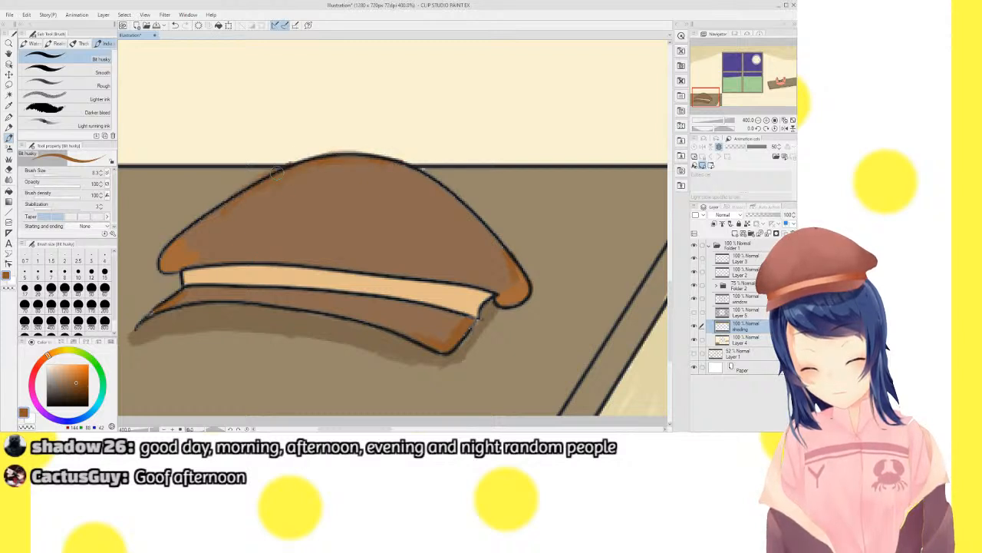
pyautogui.hotkey('ctrl', 'z')
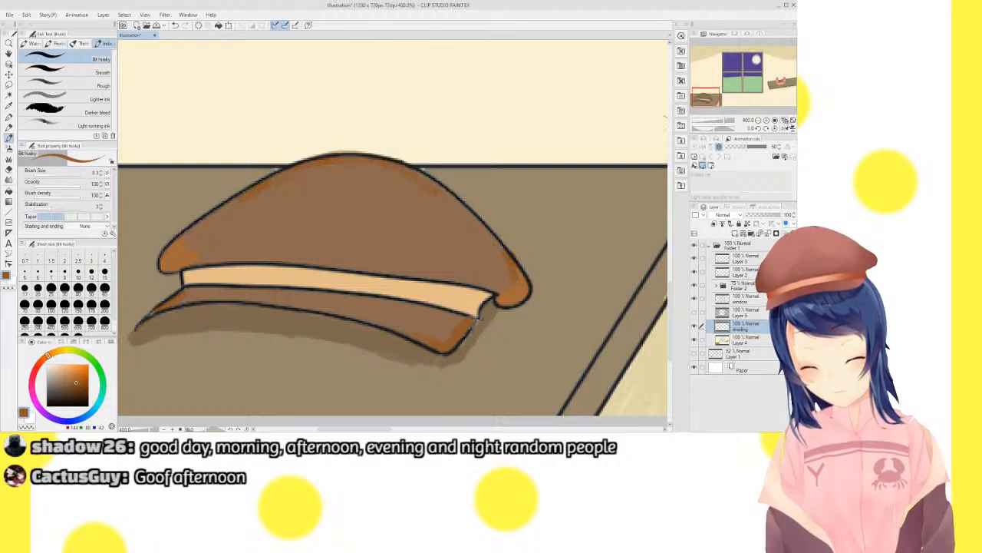
pyautogui.click(793, 119)
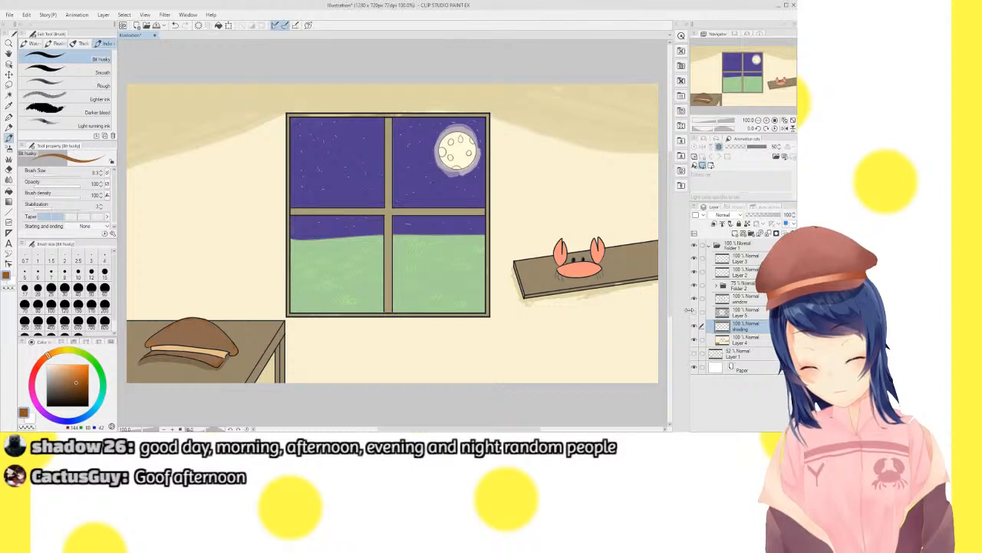
pyautogui.click(694, 312)
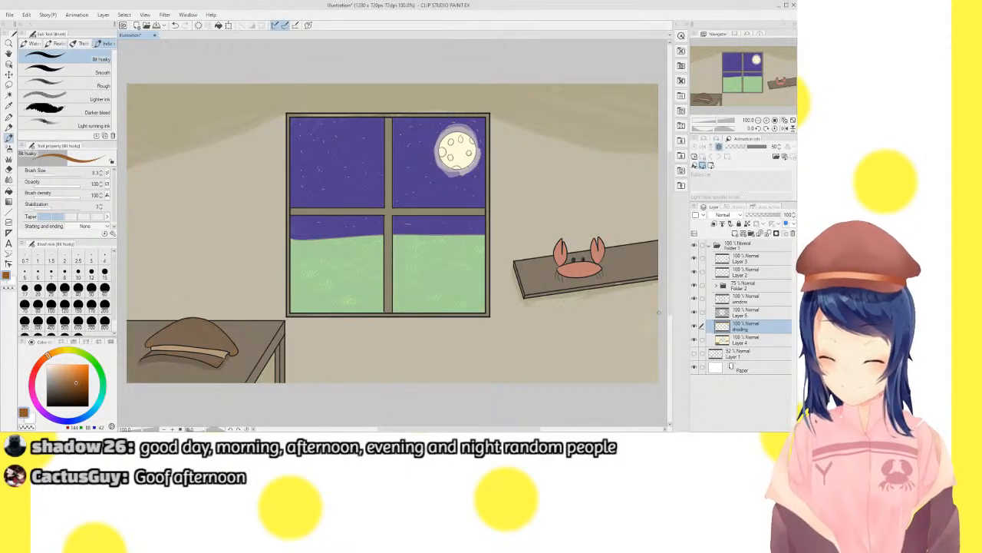
# Switch to the Darker pencil and set the drawing color to black
pyautogui.click(9, 243)
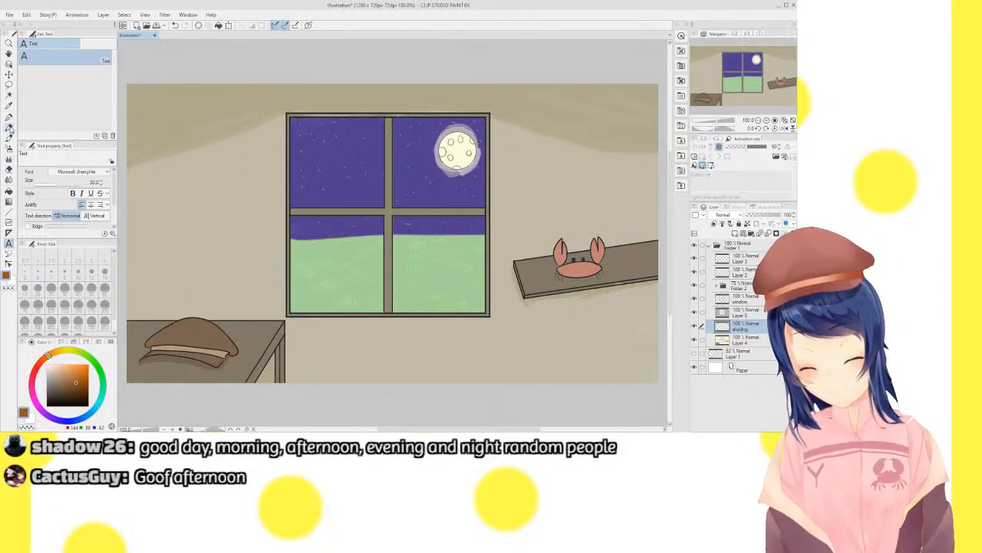
pyautogui.click(9, 127)
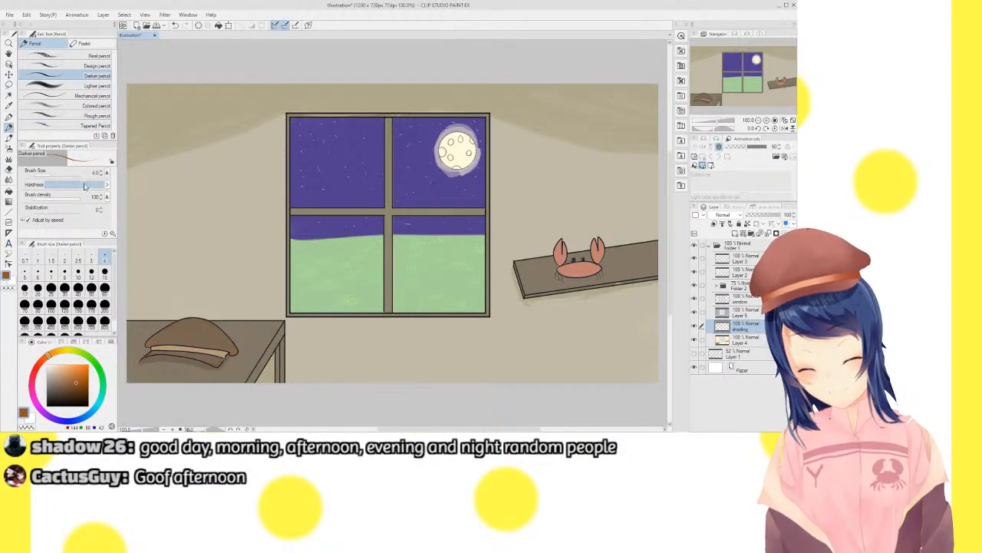
pyautogui.click(48, 404)
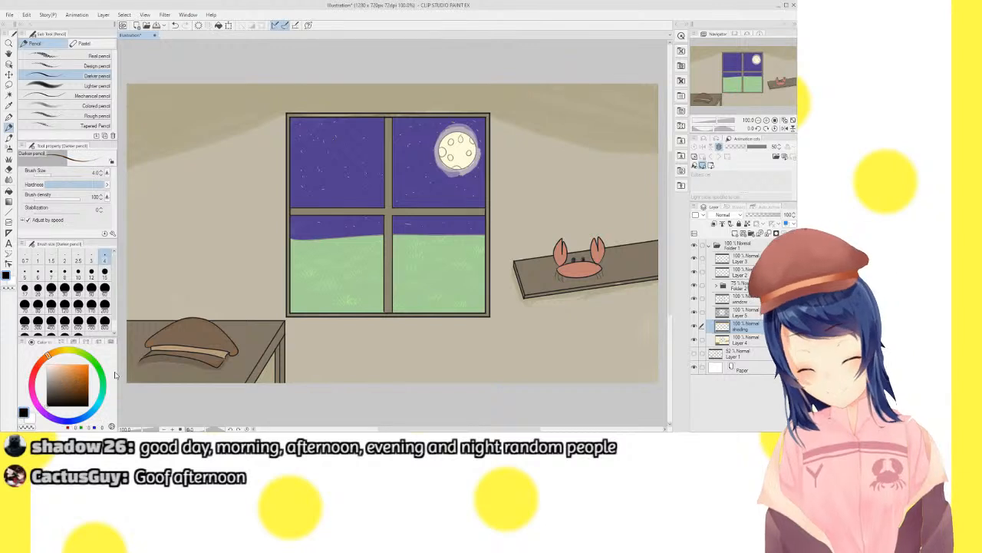
# Collapse Folder 1 and add a new raster layer above it
pyautogui.click(740, 313)
pyautogui.click(740, 260)
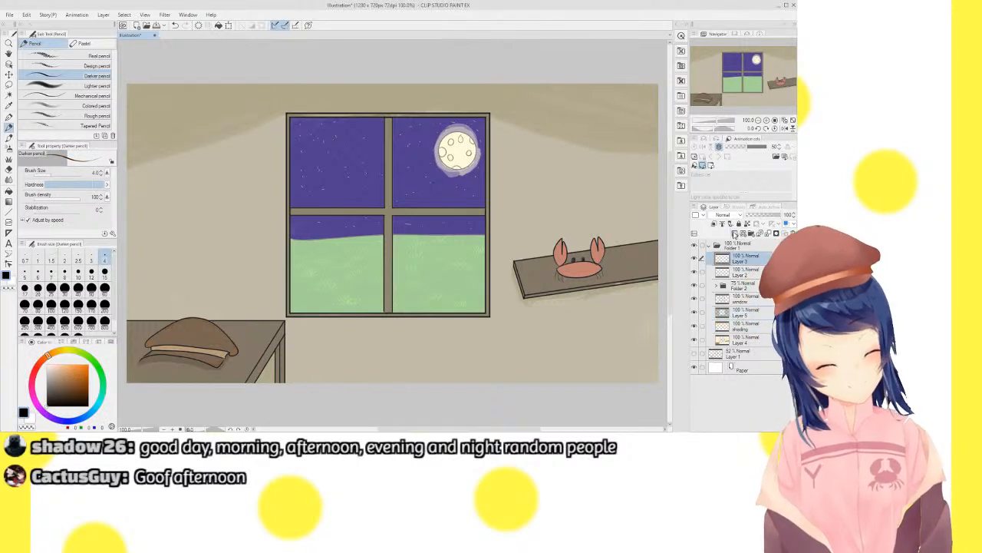
pyautogui.click(735, 245)
pyautogui.click(710, 246)
pyautogui.click(735, 234)
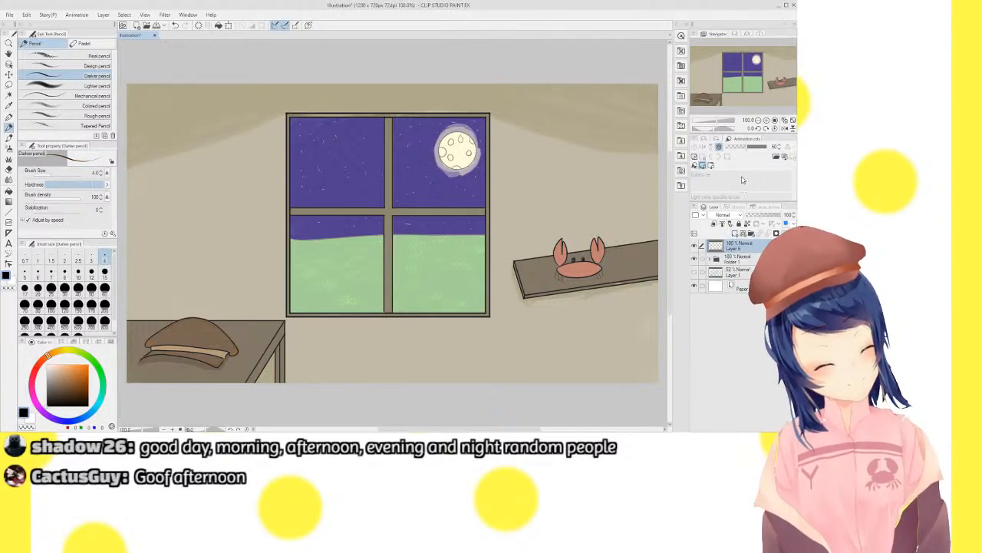
pyautogui.click(769, 121)
pyautogui.moveTo(757, 86); pyautogui.dragTo(725, 80)
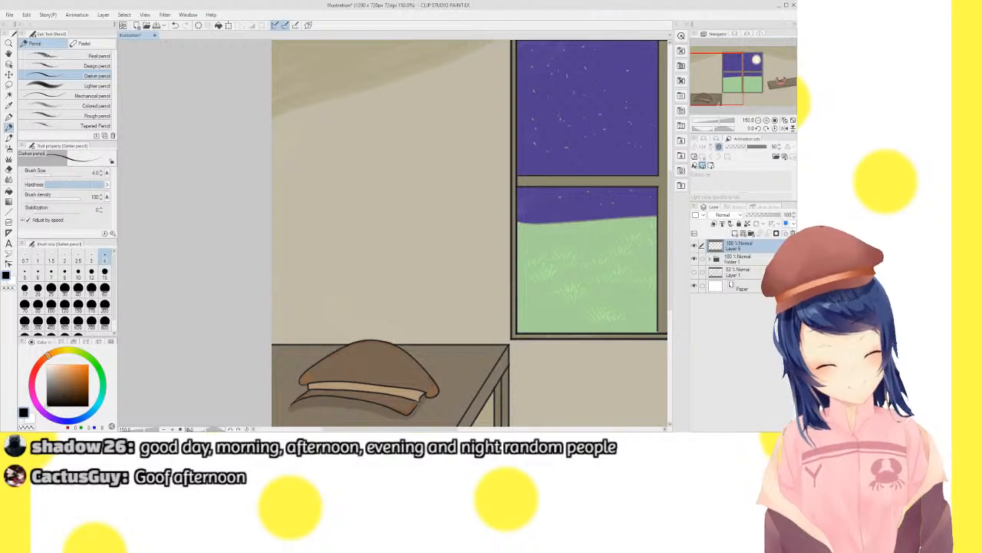
pyautogui.moveTo(295, 142)
pyautogui.mouseDown()
pyautogui.moveTo(342, 141)
pyautogui.moveTo(294, 185)
pyautogui.mouseUp()
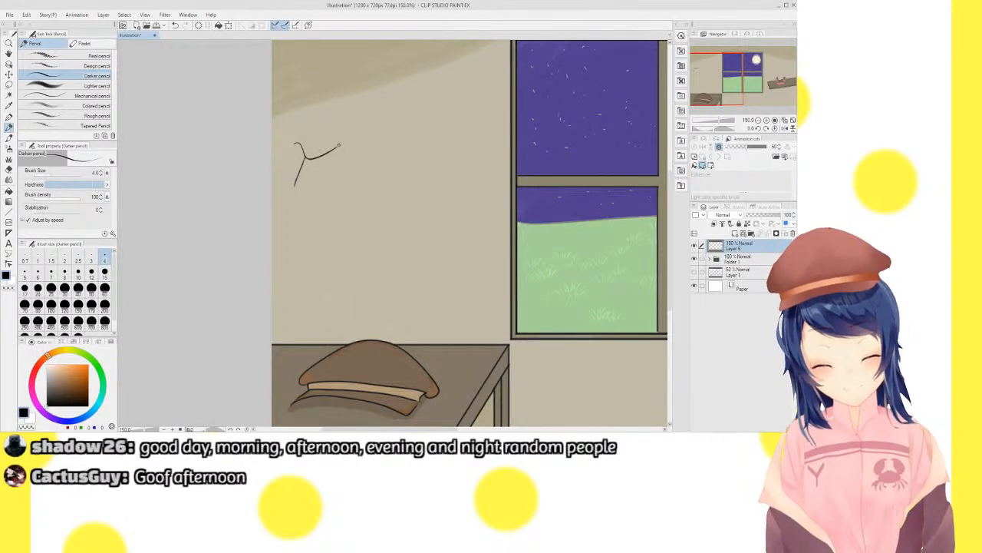
pyautogui.hotkey('ctrl', 'z')
pyautogui.hotkey('ctrl', 'z')
pyautogui.moveTo(296, 146)
pyautogui.mouseDown()
pyautogui.moveTo(346, 140)
pyautogui.moveTo(320, 144)
pyautogui.moveTo(357, 150)
pyautogui.moveTo(298, 220)
pyautogui.mouseUp()
pyautogui.hotkey('ctrl', 'z')
pyautogui.hotkey('ctrl', 'z')
pyautogui.hotkey('ctrl', 'z')
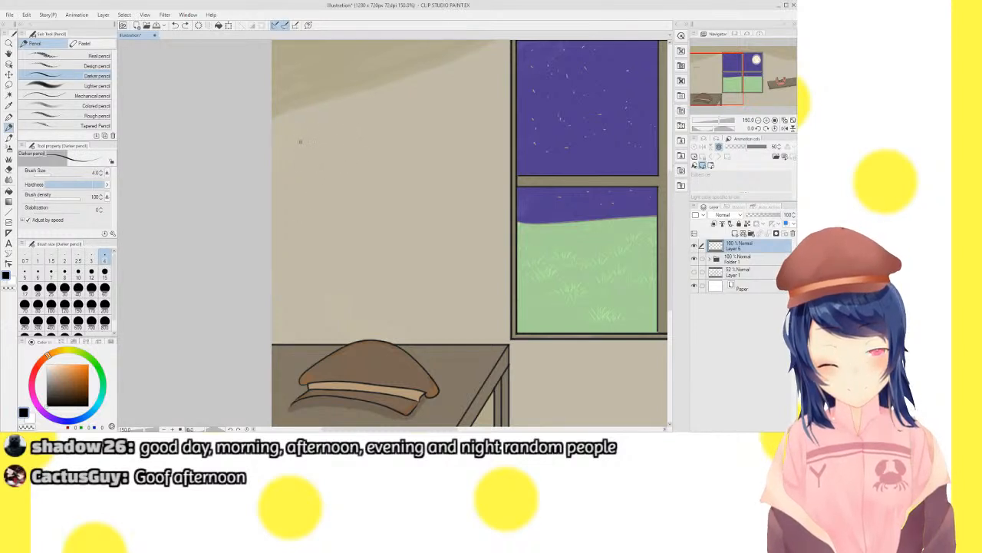
# Handwrite "Thanks for" in black on the empty wall between the window and the room's edge, above the hat
pyautogui.moveTo(300, 140)
pyautogui.mouseDown()
pyautogui.moveTo(349, 139)
pyautogui.moveTo(316, 162)
pyautogui.moveTo(309, 181)
pyautogui.mouseUp()
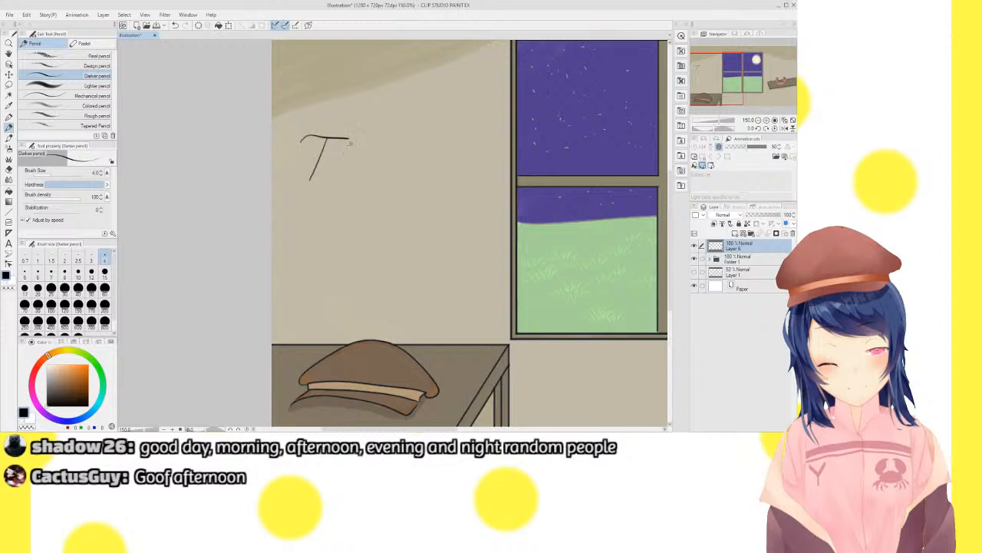
pyautogui.moveTo(338, 144)
pyautogui.mouseDown()
pyautogui.moveTo(353, 187)
pyautogui.moveTo(356, 178)
pyautogui.moveTo(368, 190)
pyautogui.moveTo(371, 178)
pyautogui.moveTo(432, 208)
pyautogui.moveTo(439, 190)
pyautogui.moveTo(470, 195)
pyautogui.mouseUp()
pyautogui.hotkey('ctrl', 'z')
pyautogui.hotkey('ctrl', 'z')
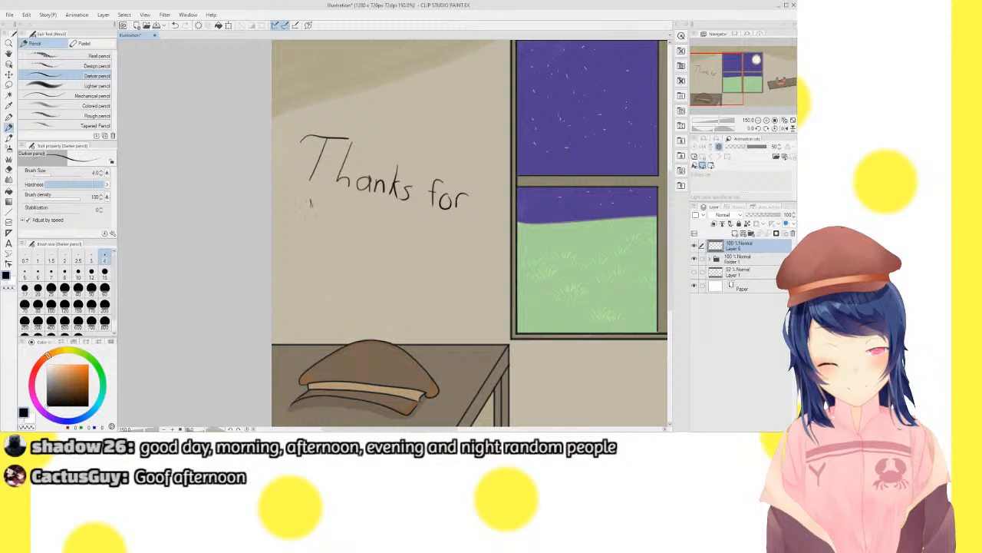
# Handwrite "watching!" beneath "Thanks for" and draw a small smiley face below the message
pyautogui.moveTo(311, 203); pyautogui.dragTo(359, 219)
pyautogui.moveTo(352, 209)
pyautogui.mouseDown()
pyautogui.moveTo(363, 208)
pyautogui.moveTo(369, 223)
pyautogui.mouseUp()
pyautogui.moveTo(376, 204); pyautogui.dragTo(387, 221)
pyautogui.moveTo(395, 213)
pyautogui.mouseDown()
pyautogui.moveTo(395, 223)
pyautogui.moveTo(415, 226)
pyautogui.mouseUp()
pyautogui.moveTo(419, 218); pyautogui.dragTo(412, 237)
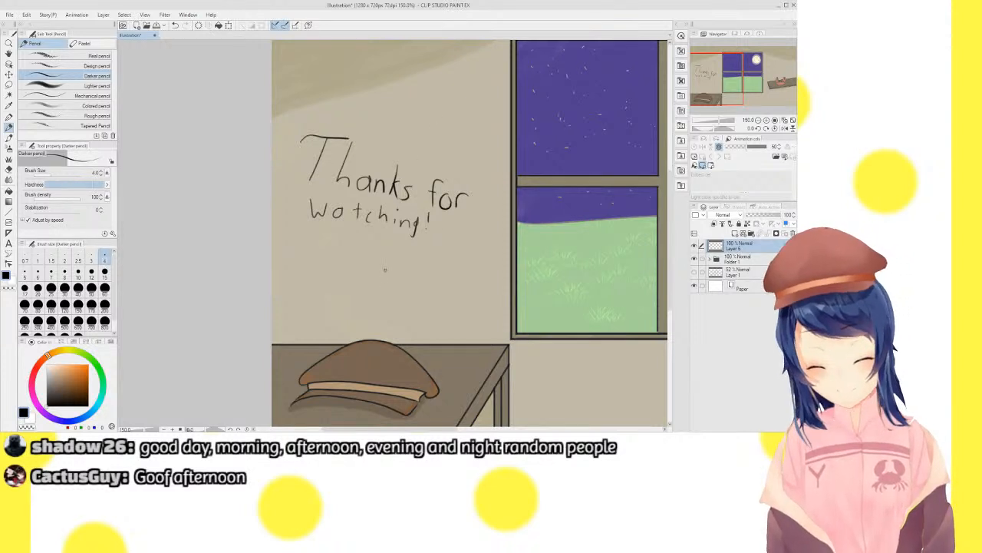
pyautogui.moveTo(385, 278); pyautogui.dragTo(400, 281)
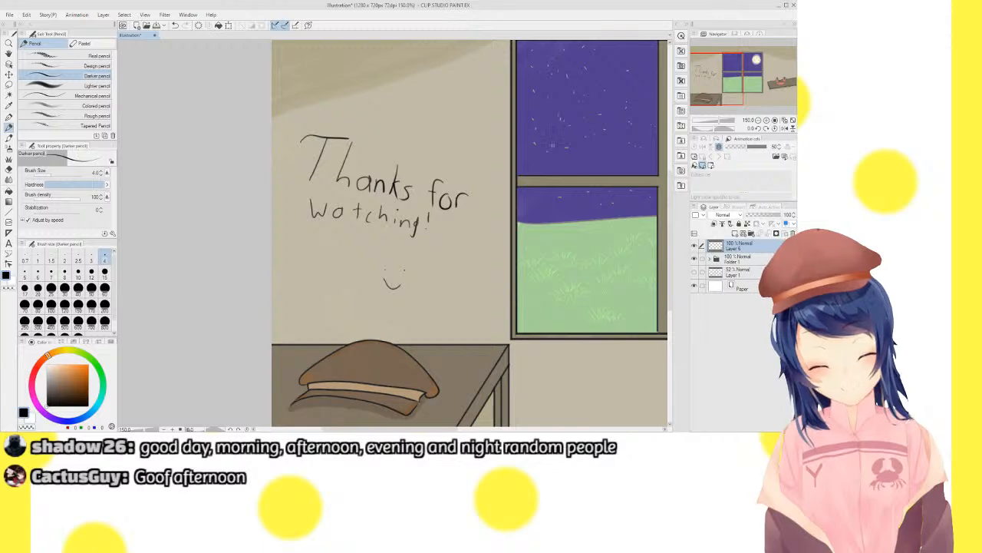
# Touch up the letter "a" in the handwritten word "watching!" so it reads clearly
pyautogui.click(790, 121)
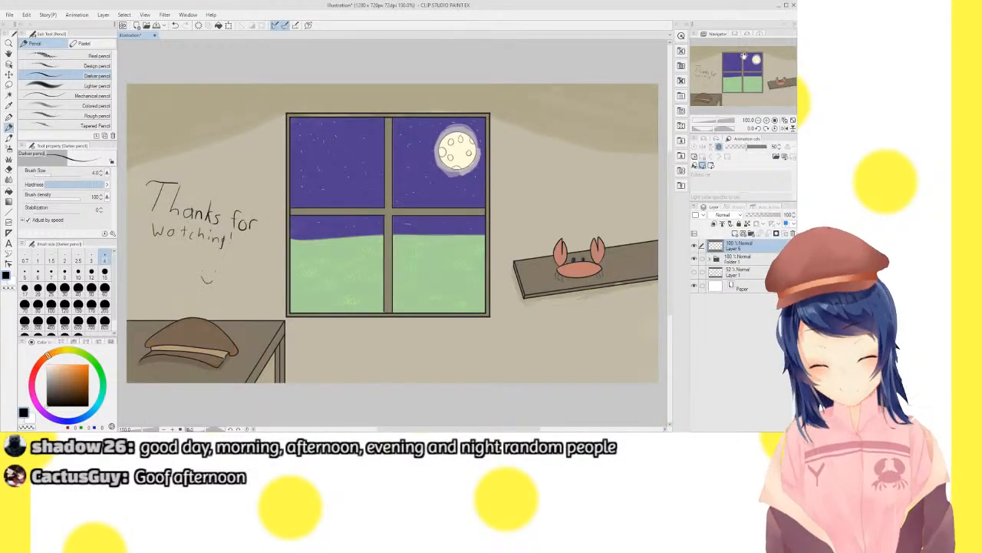
pyautogui.click(767, 120)
pyautogui.click(766, 120)
pyautogui.click(767, 120)
pyautogui.click(767, 120)
pyautogui.moveTo(746, 77); pyautogui.dragTo(704, 73)
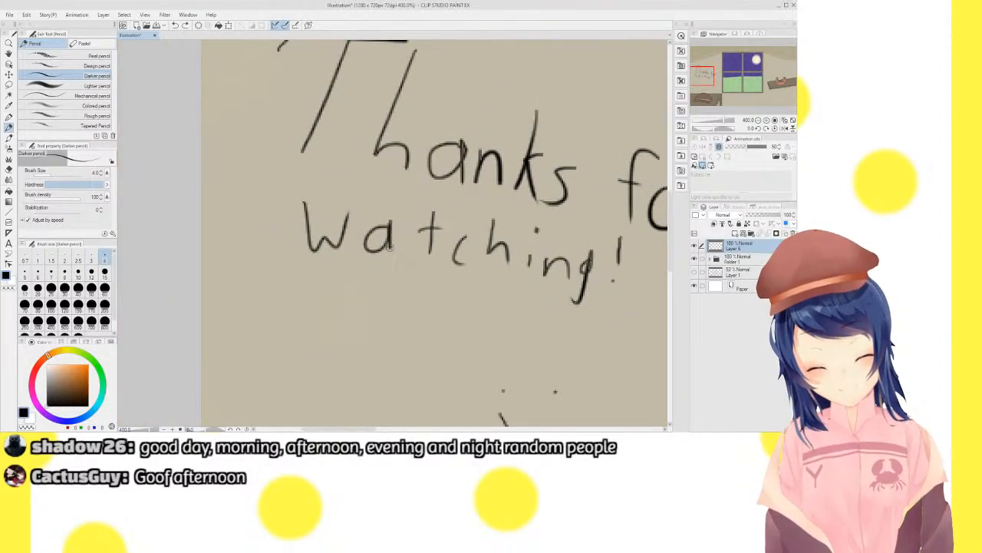
pyautogui.click(791, 120)
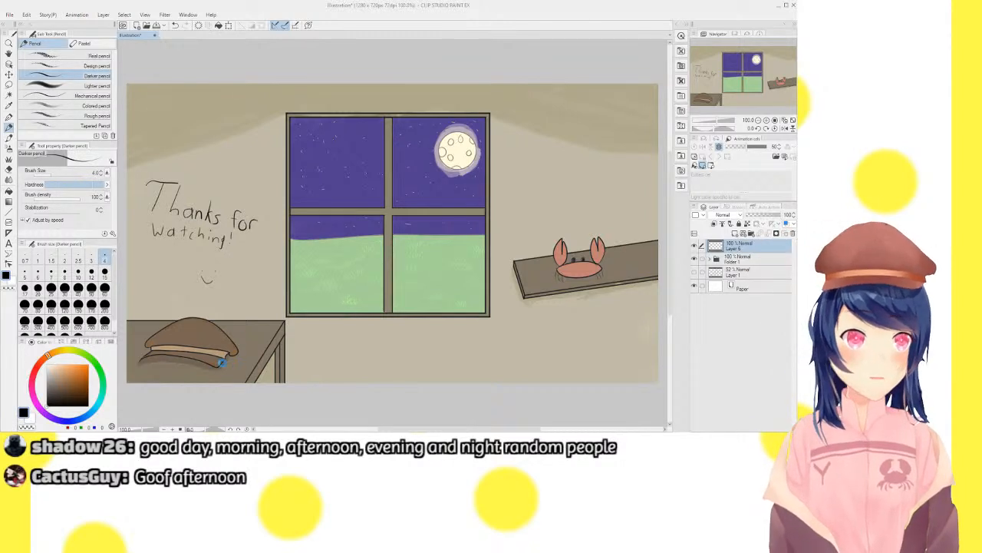
# Save the finished illustration under a file name ending in "end room"
pyautogui.click(471, 396)
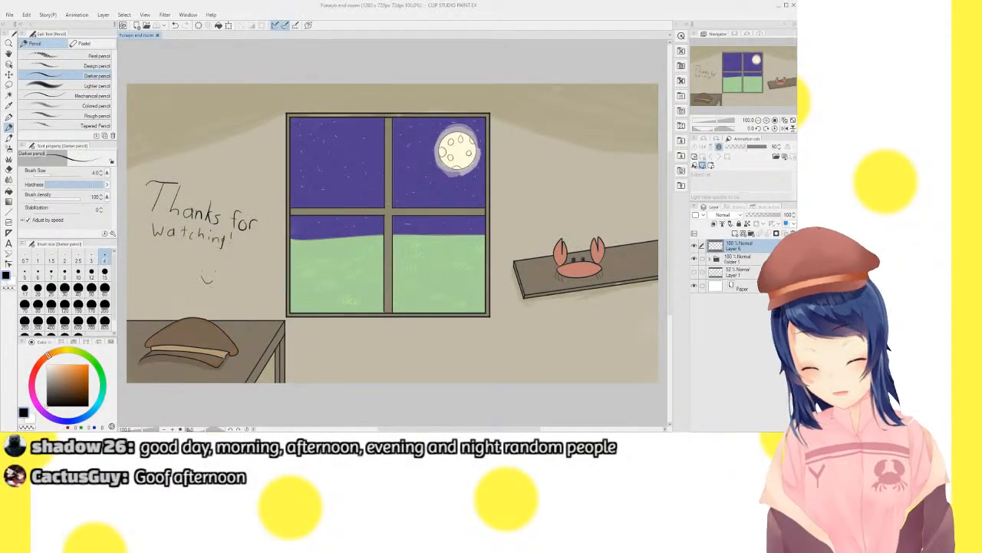
pyautogui.click(11, 16)
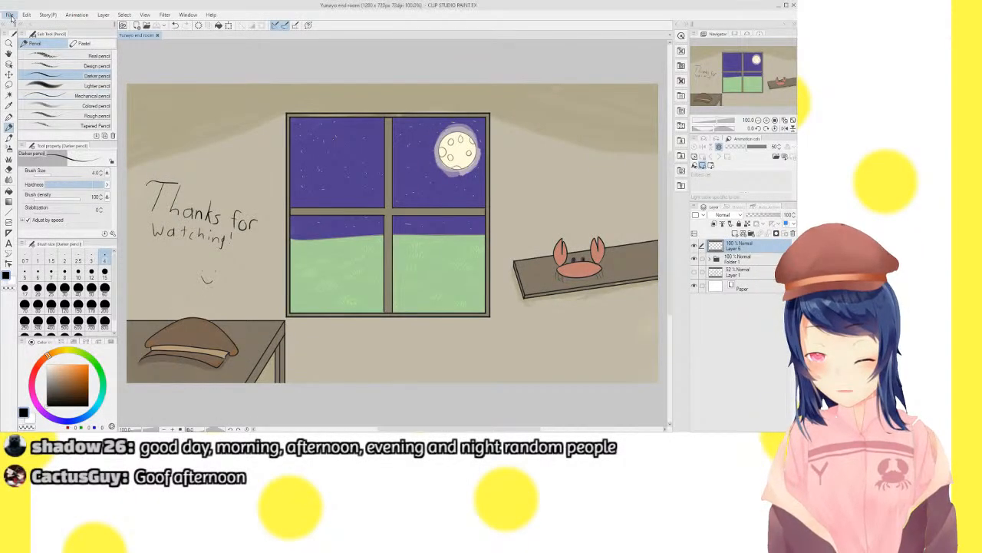
pyautogui.click(180, 141)
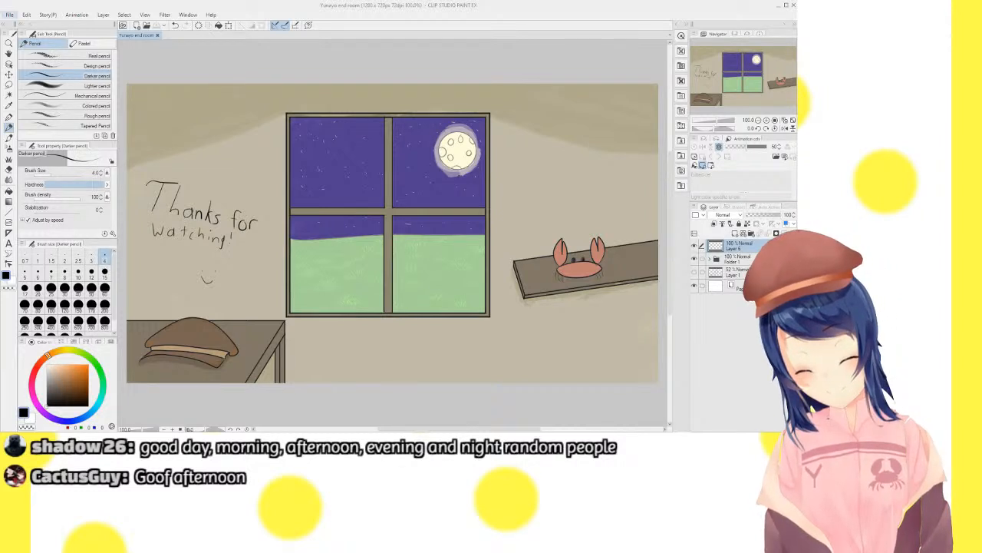
# Close the saved illustration and quit the painting program
pyautogui.click(10, 15)
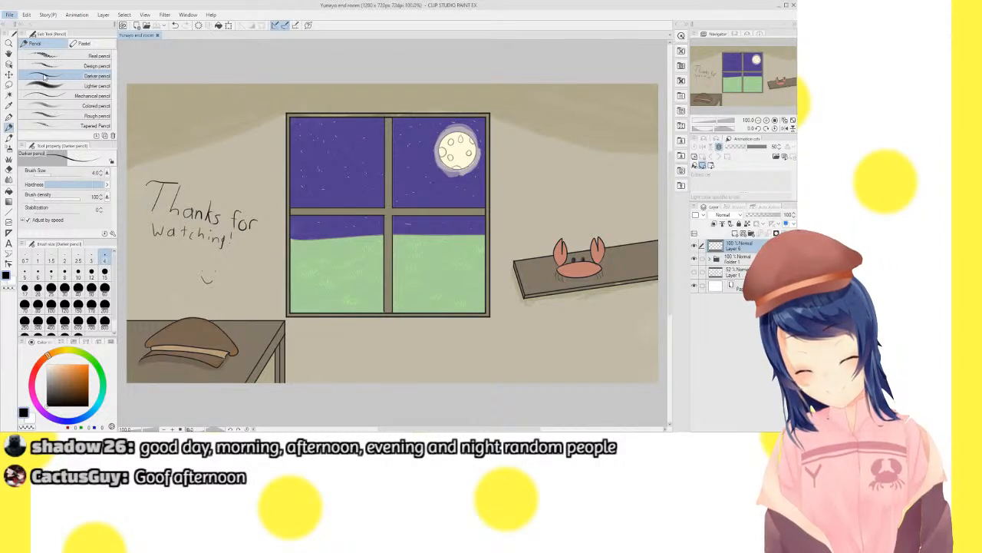
pyautogui.click(793, 6)
pyautogui.click(794, 6)
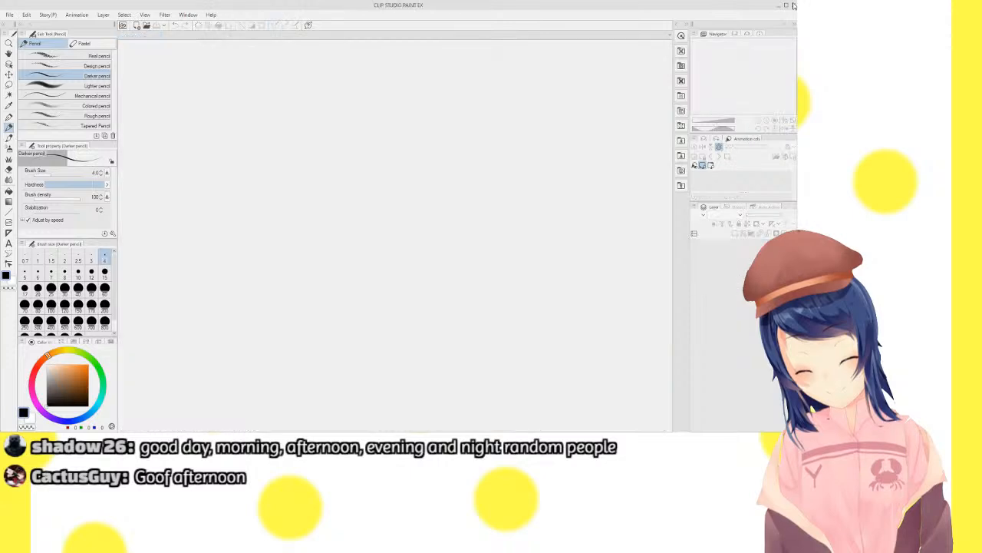